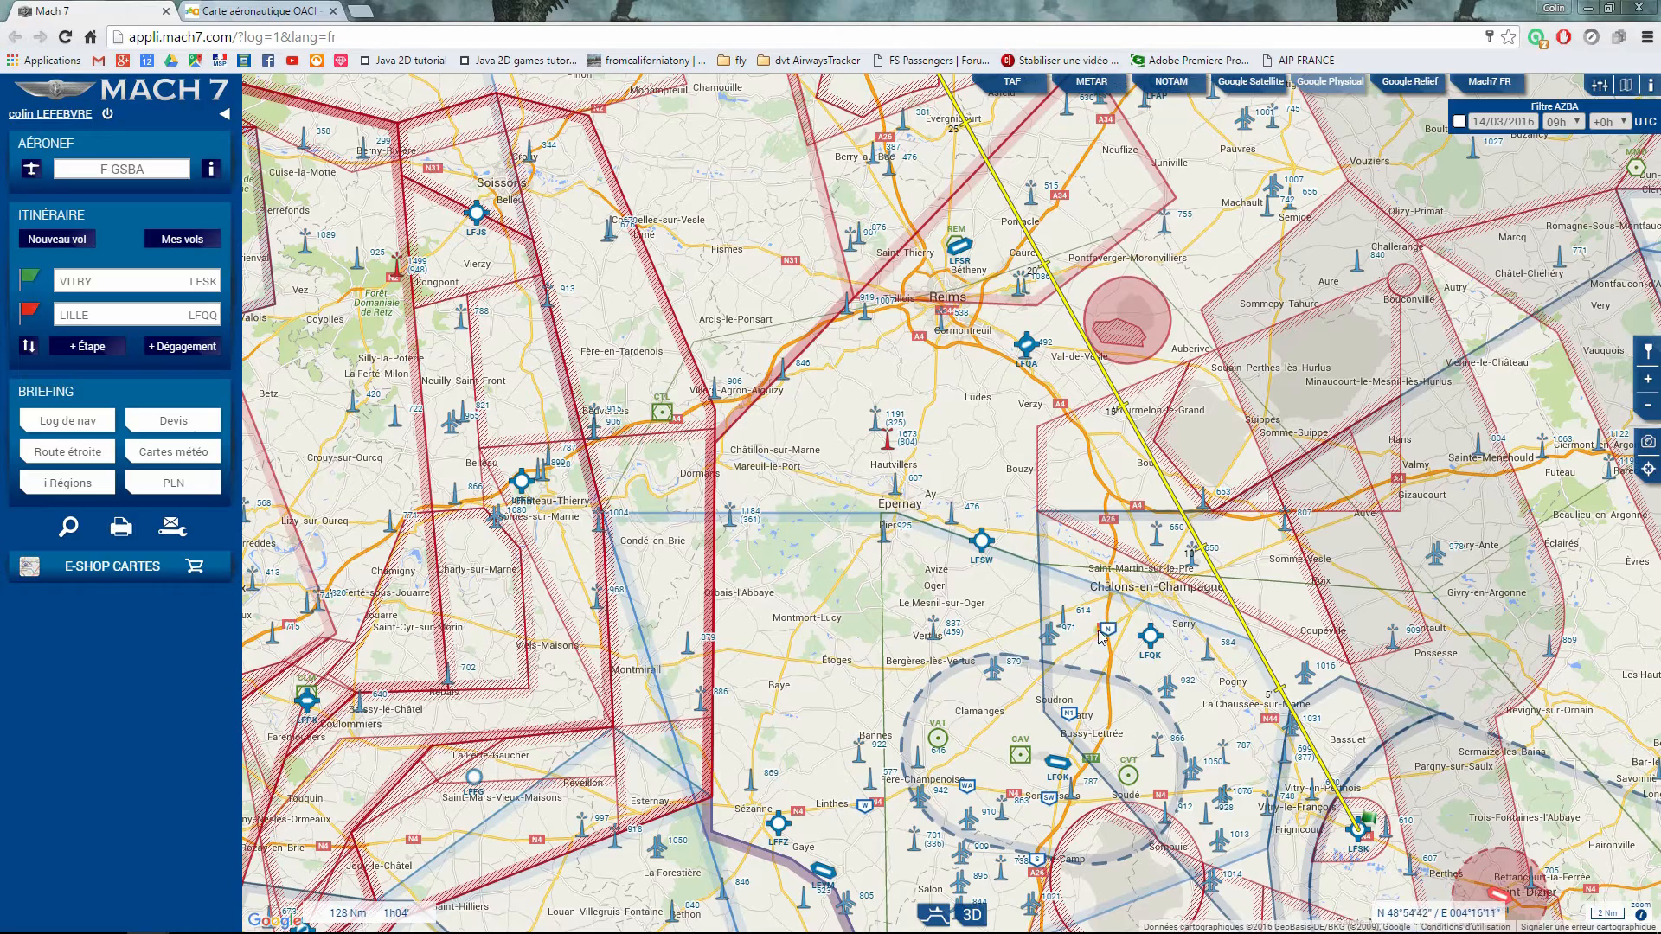
# - Add a first waypoint to the Vitry–Lille route by bending it to the point just west of Châlons-en-Champagne
pyautogui.click(1106, 627)
pyautogui.moveTo(1188, 522); pyautogui.dragTo(1107, 629)
pyautogui.click(1242, 572)
pyautogui.moveTo(991, 477); pyautogui.dragTo(1029, 511)
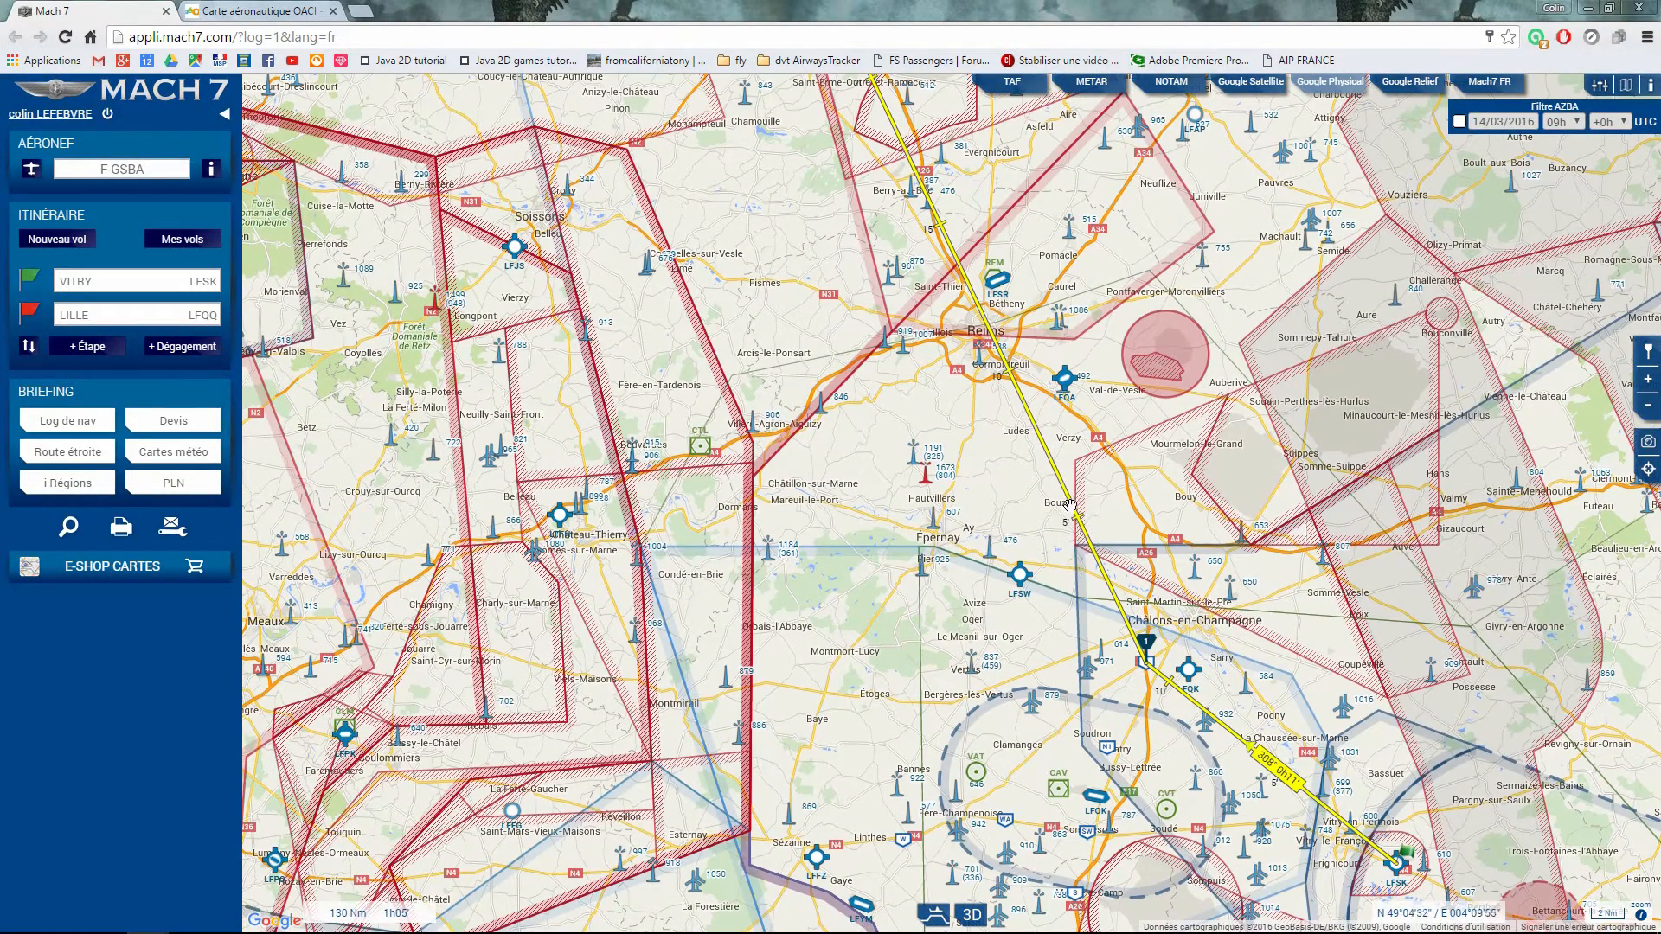
# - Add a second waypoint to the route west of Reims and refine its position onto the motorway interchange near Thillois
pyautogui.moveTo(936, 420)
pyautogui.mouseDown()
pyautogui.moveTo(968, 434)
pyautogui.moveTo(1029, 381)
pyautogui.moveTo(983, 381)
pyautogui.moveTo(968, 355)
pyautogui.mouseUp()
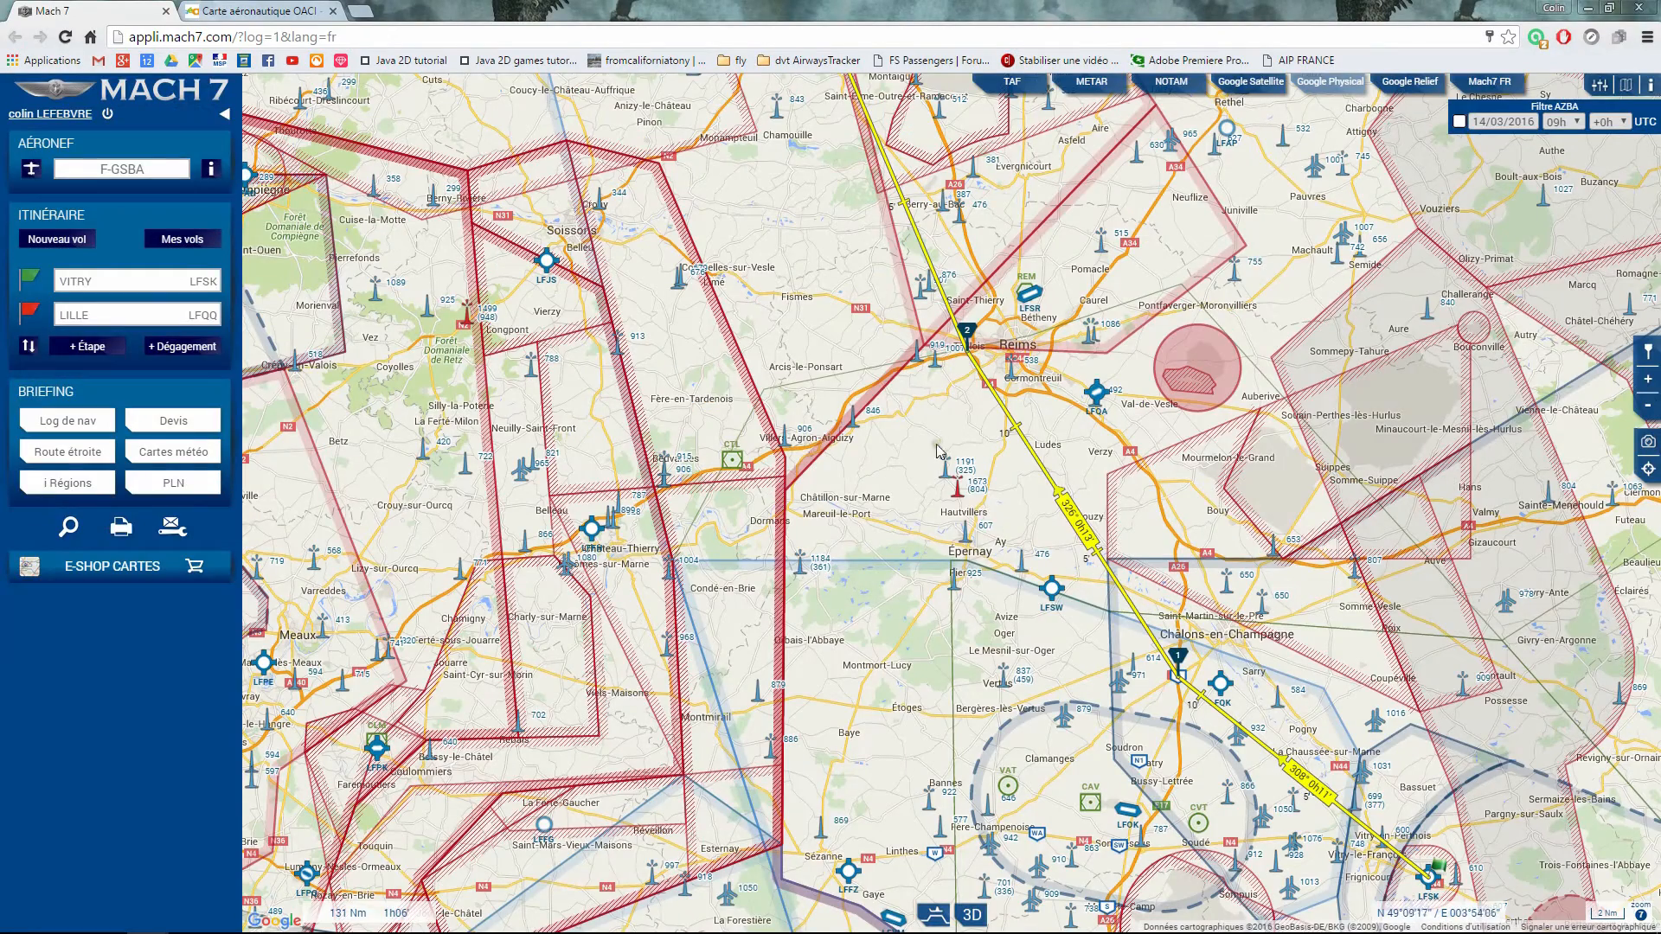
pyautogui.moveTo(984, 423); pyautogui.dragTo(1040, 574)
pyautogui.scroll(3, 1044, 578)
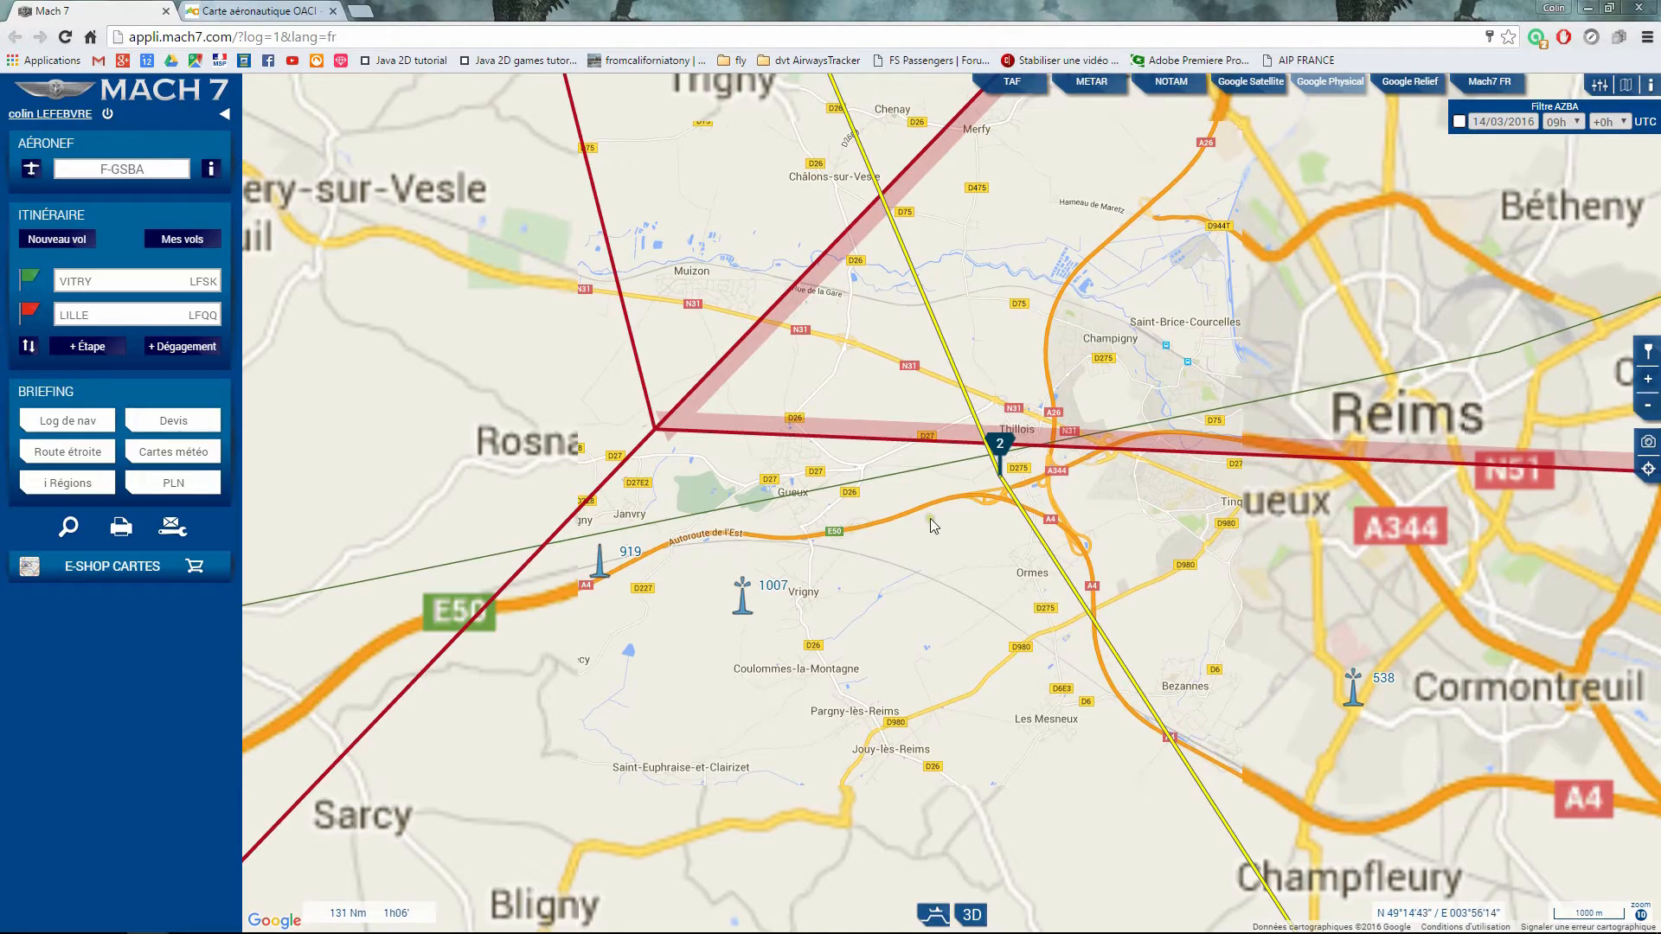
pyautogui.moveTo(1001, 474); pyautogui.dragTo(991, 491)
pyautogui.scroll(-3, 960, 563)
# - Check which airspaces cover the route leg north of Reims, near Berry-au-Bac, and close the list
pyautogui.moveTo(779, 285); pyautogui.dragTo(926, 552)
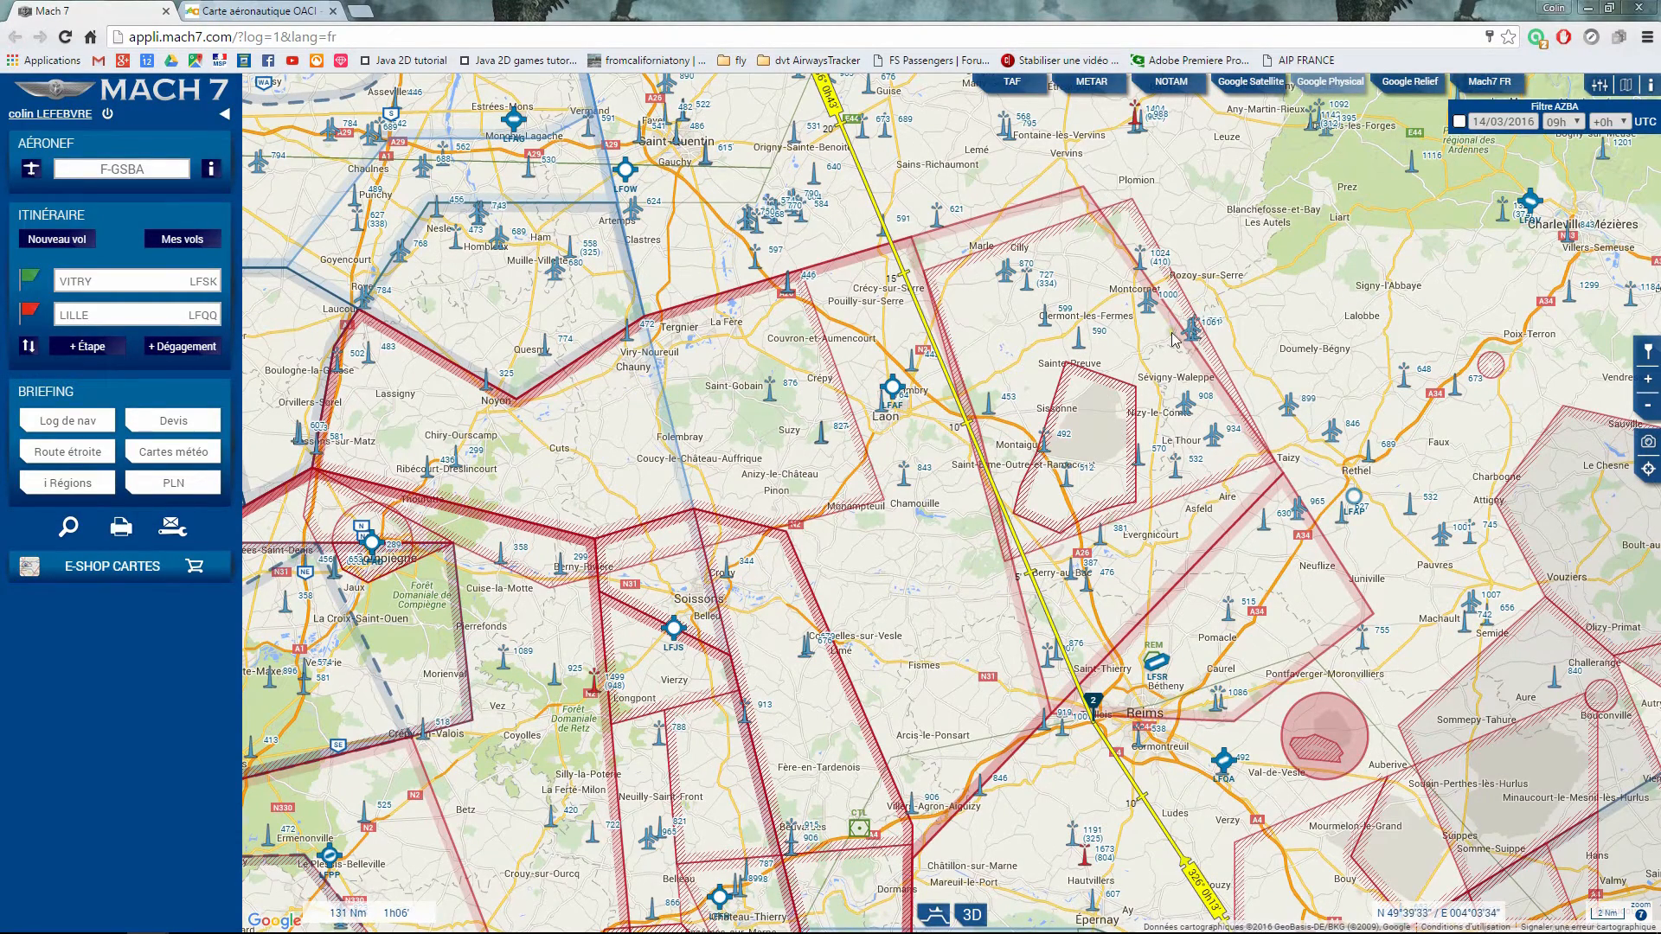
pyautogui.click(1036, 540)
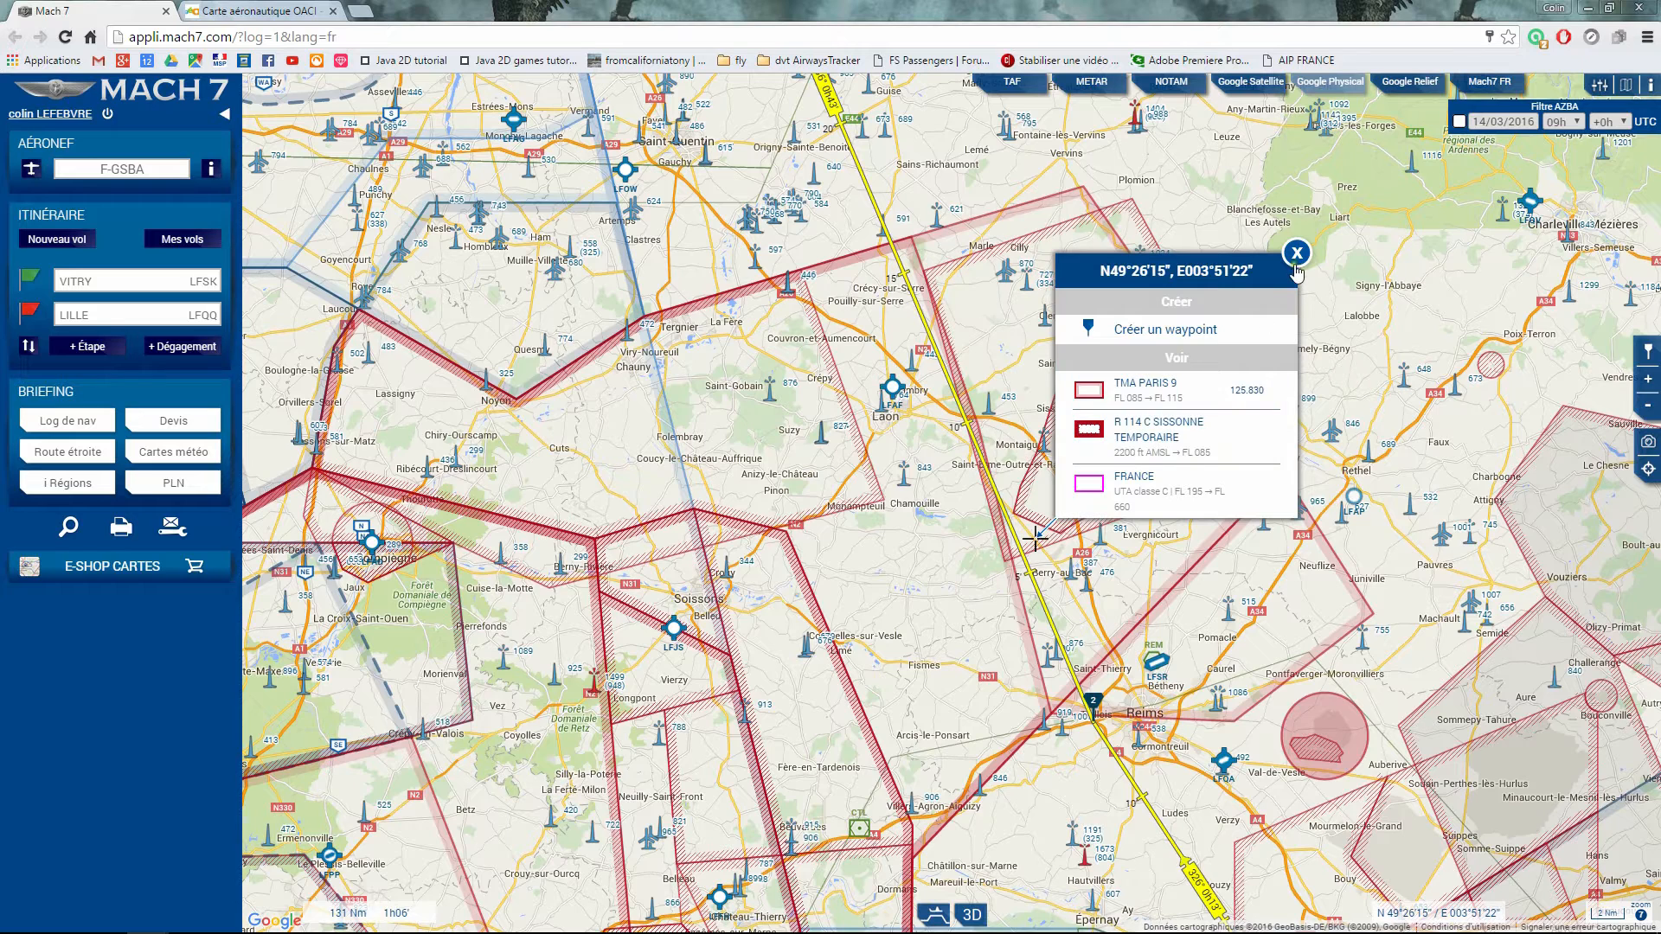
pyautogui.click(1295, 256)
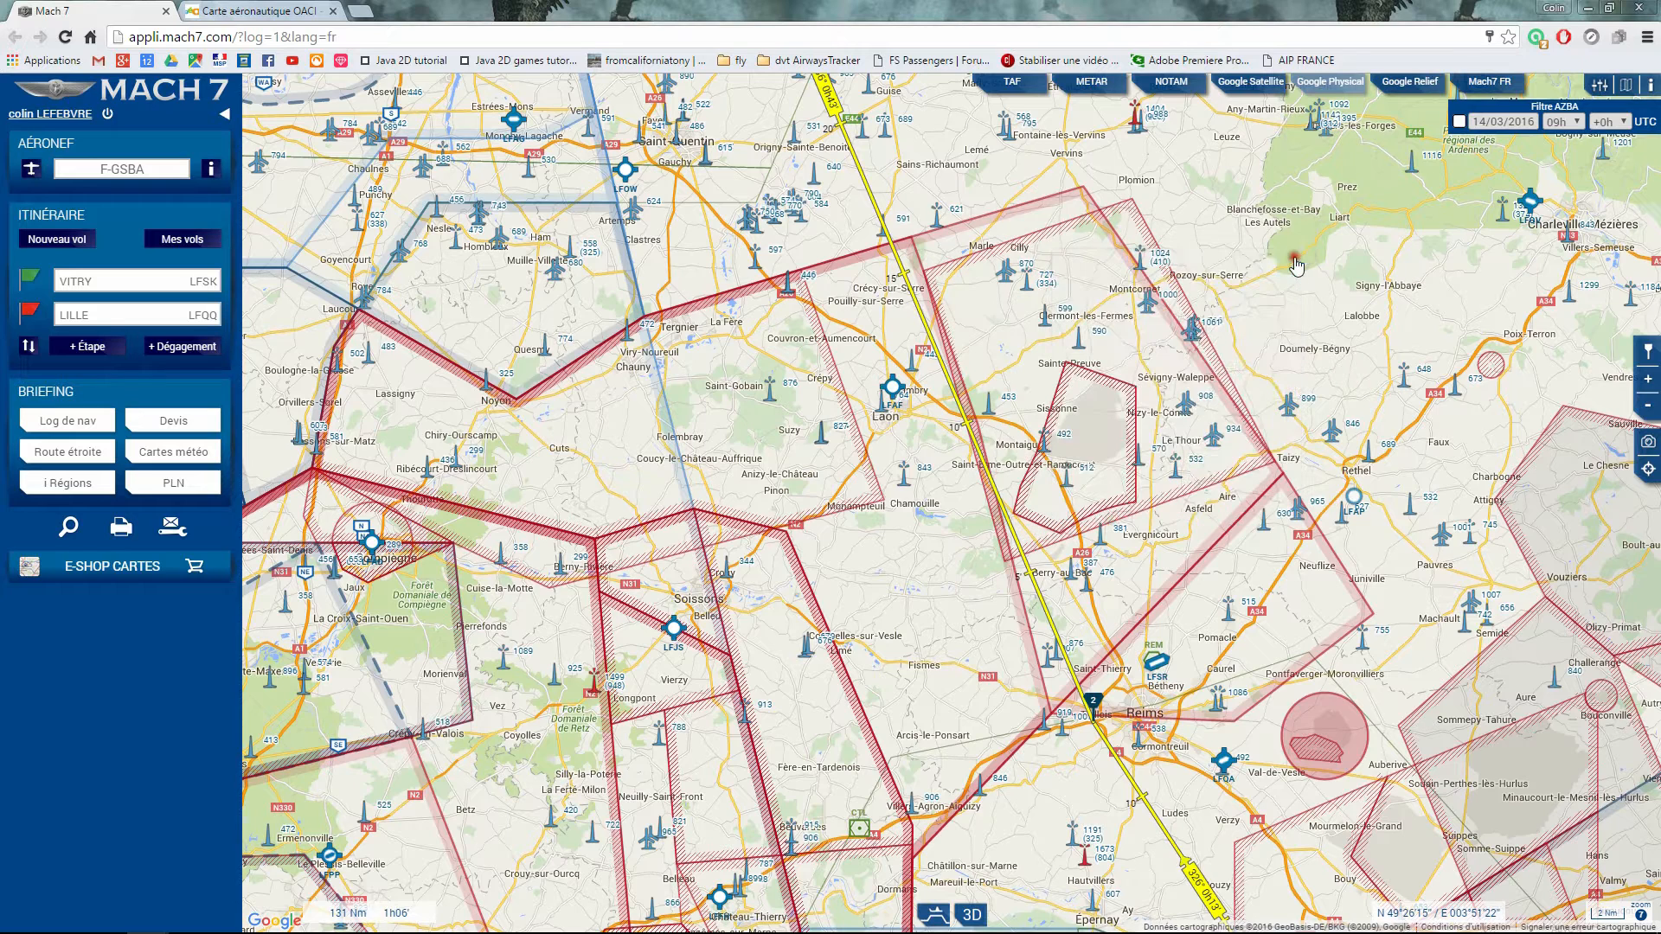
pyautogui.click(369, 14)
pyautogui.write('https://www.sia.aviation-civile.gouv.fr')
pyautogui.press('Return')
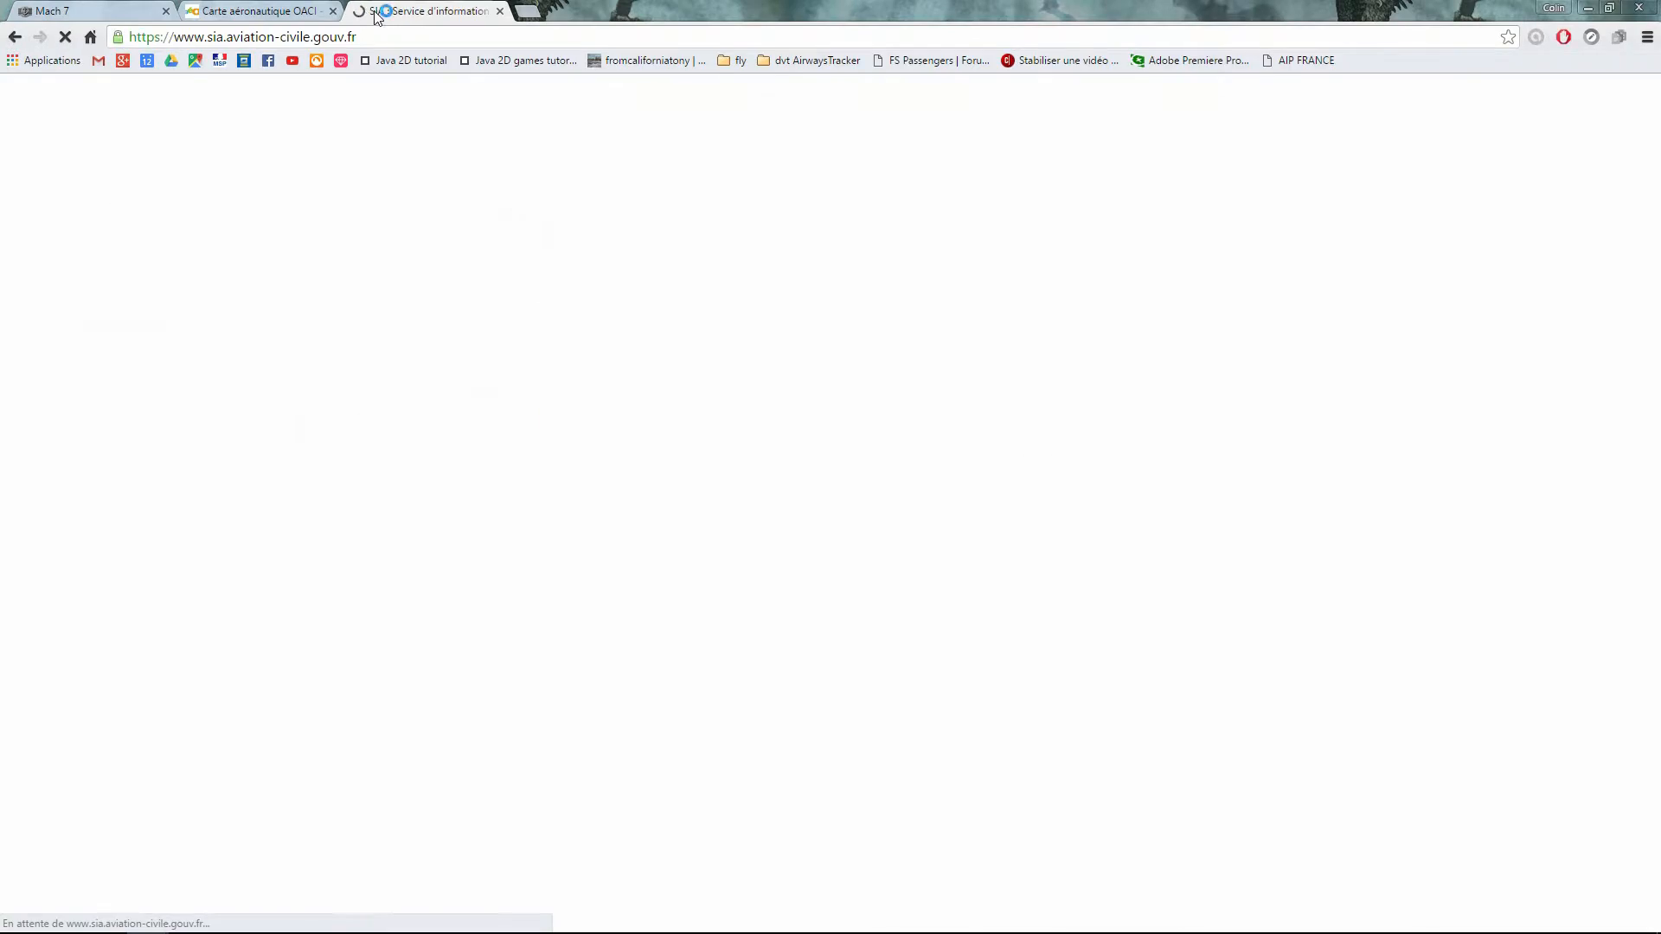
pyautogui.moveTo(30, 180)
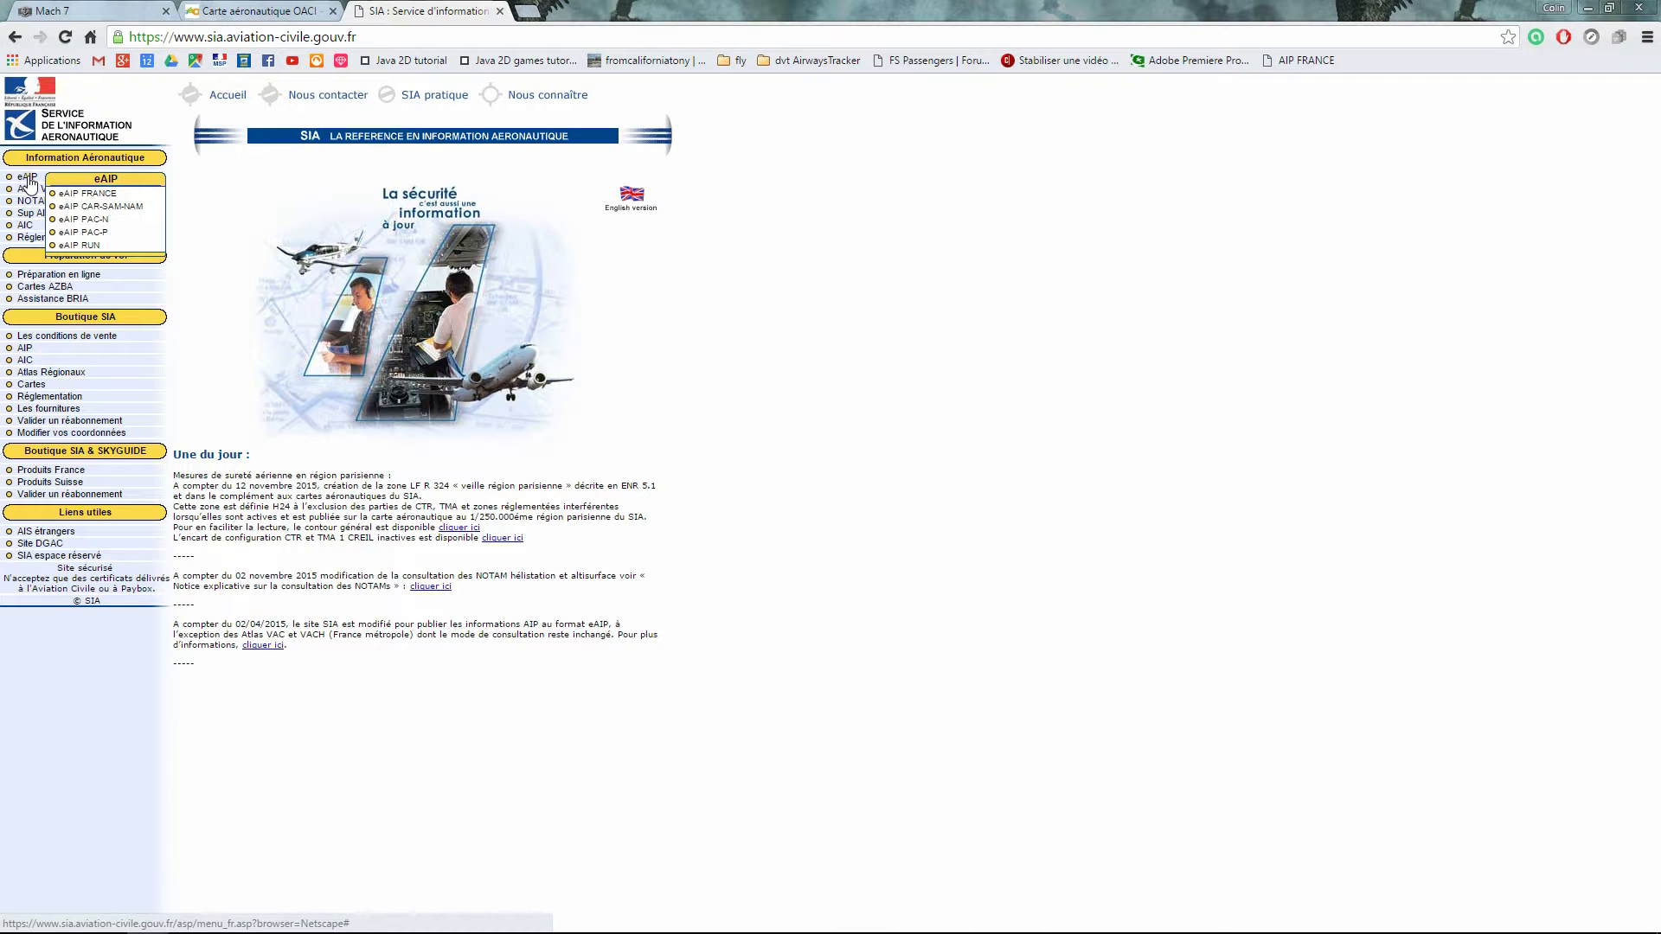
pyautogui.click(85, 193)
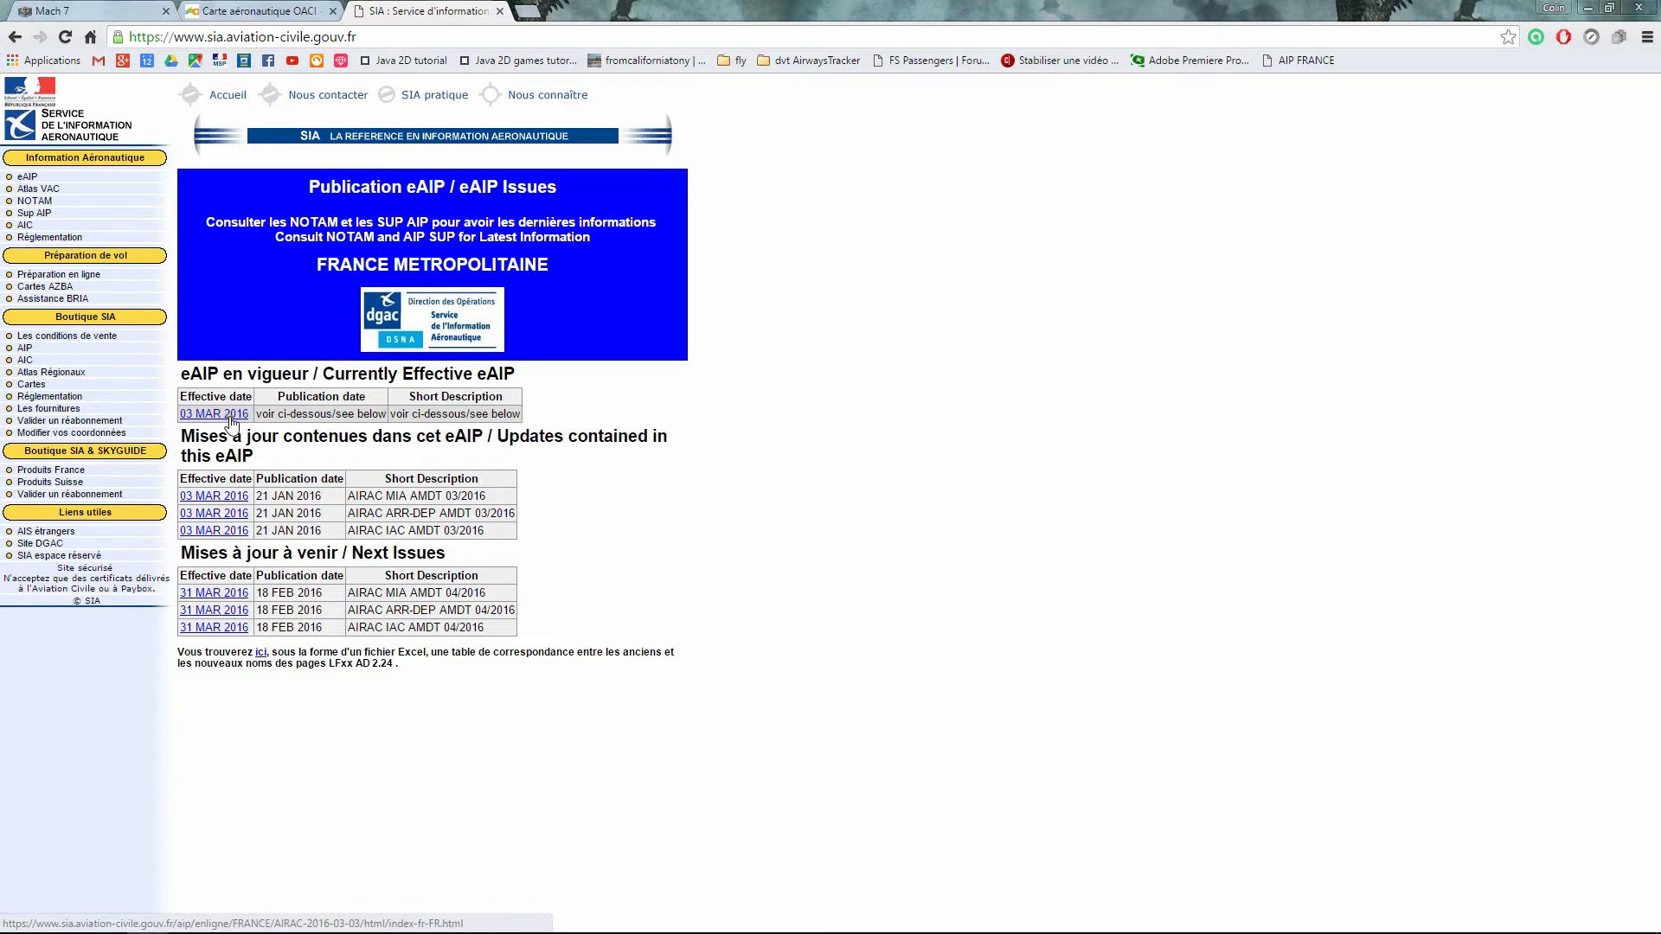
pyautogui.click(223, 414)
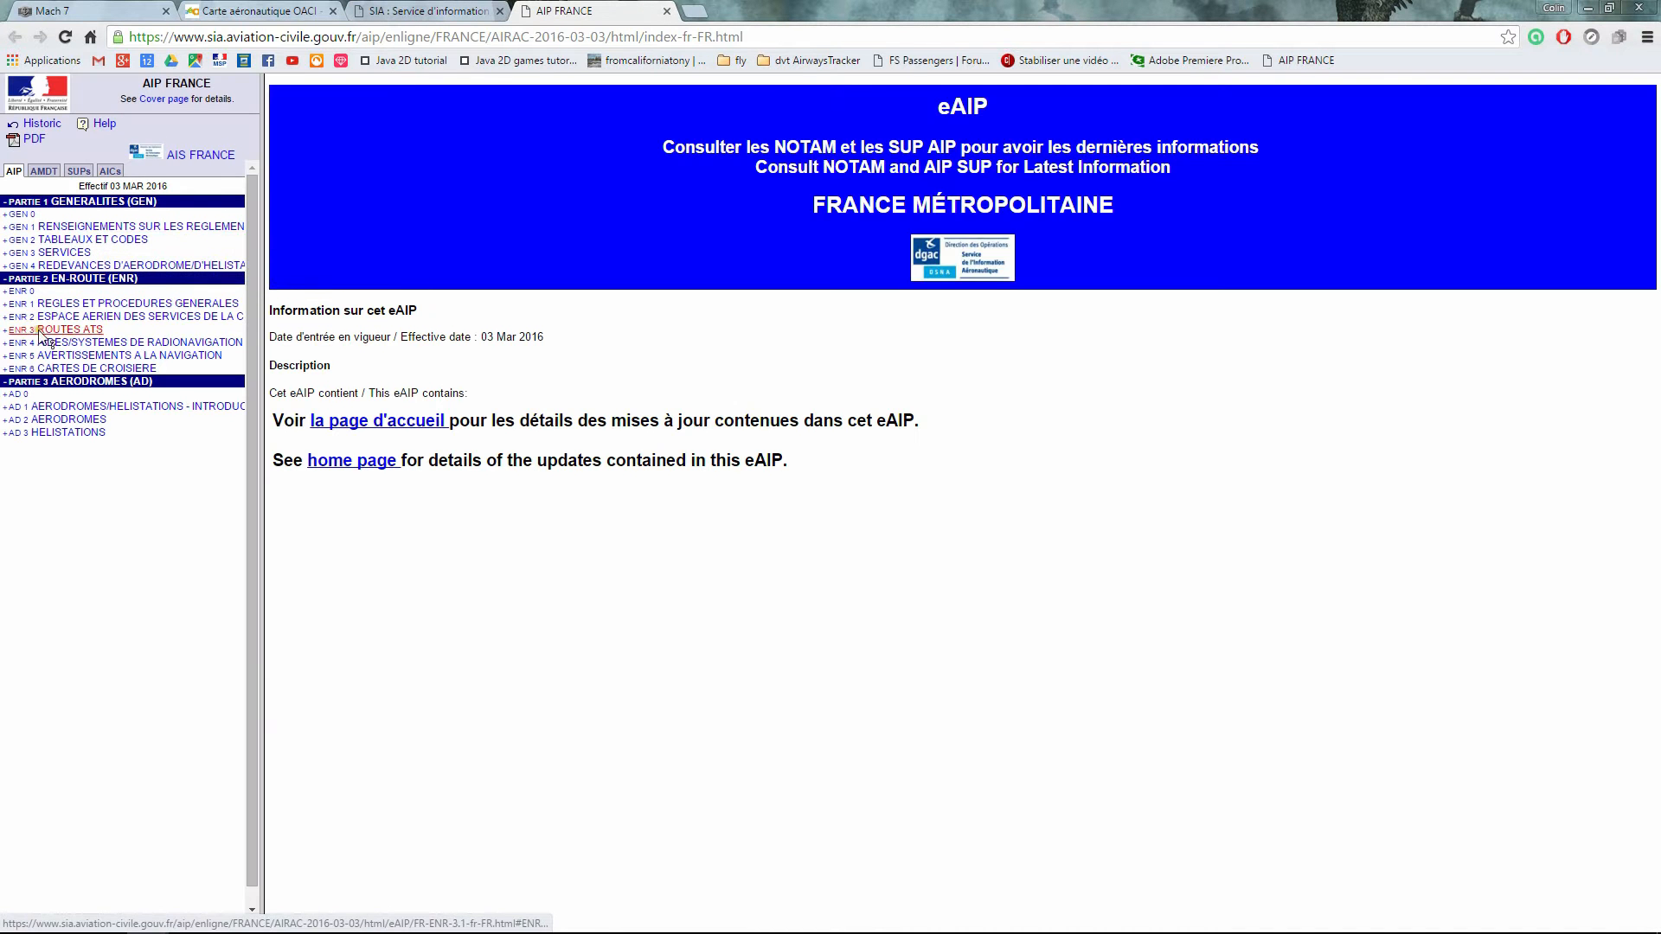
# - Open section ENR 5.1 on prohibited, restricted and dangerous areas within the eAIP's navigation warnings
pyautogui.click(156, 355)
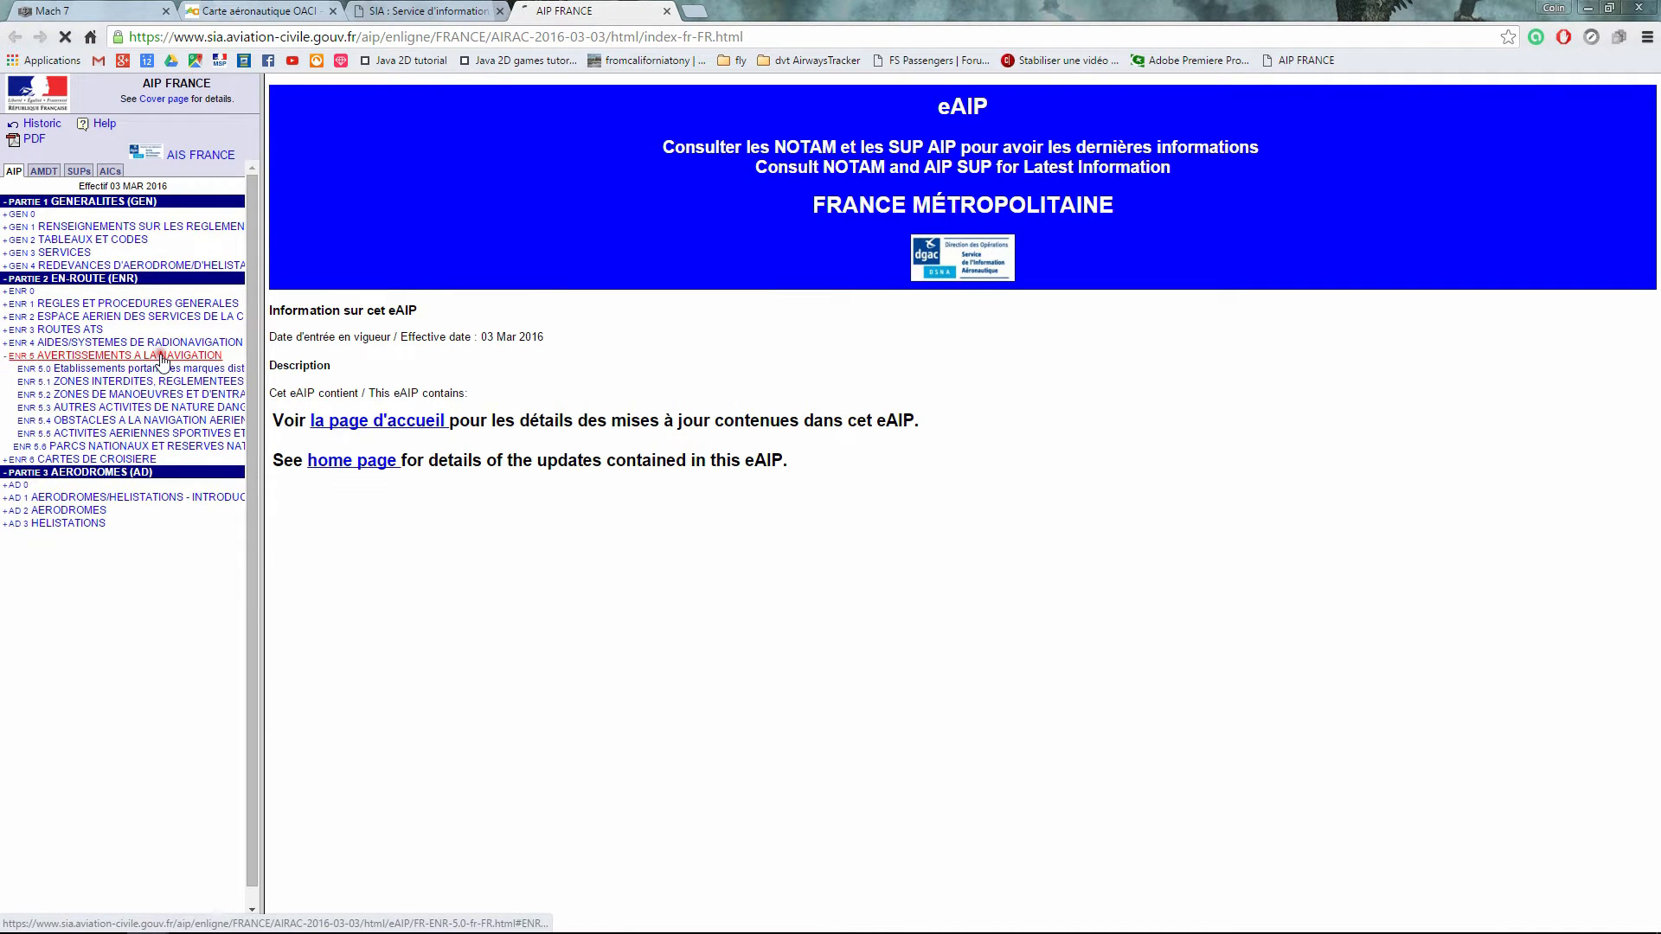
pyautogui.click(160, 370)
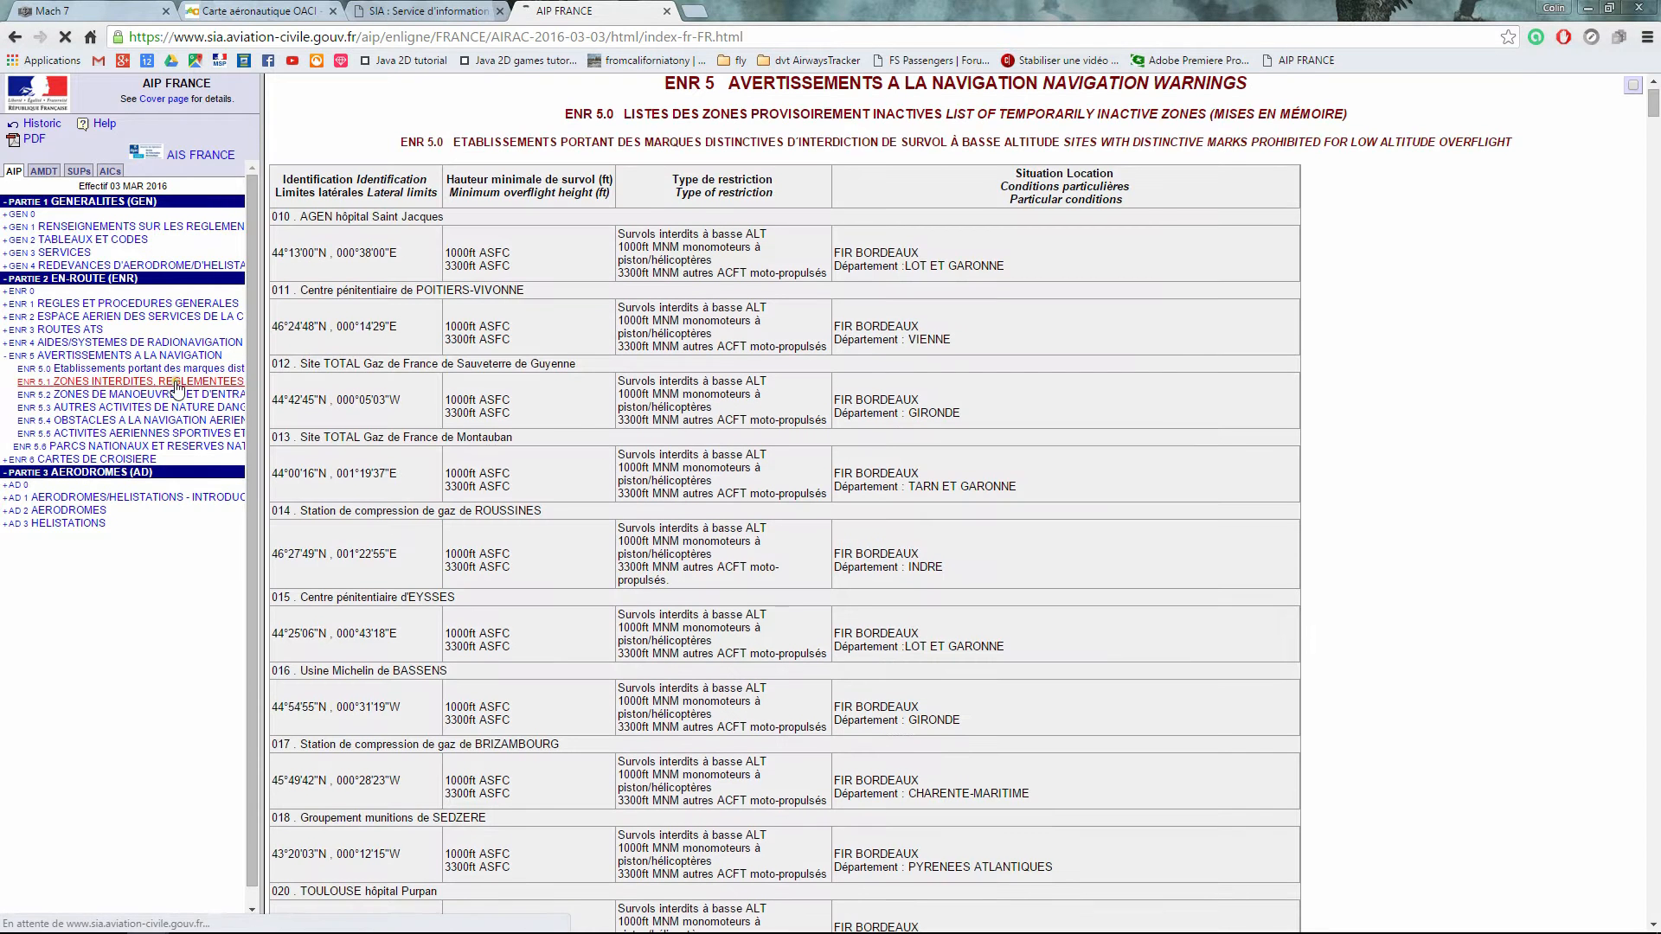
pyautogui.click(177, 383)
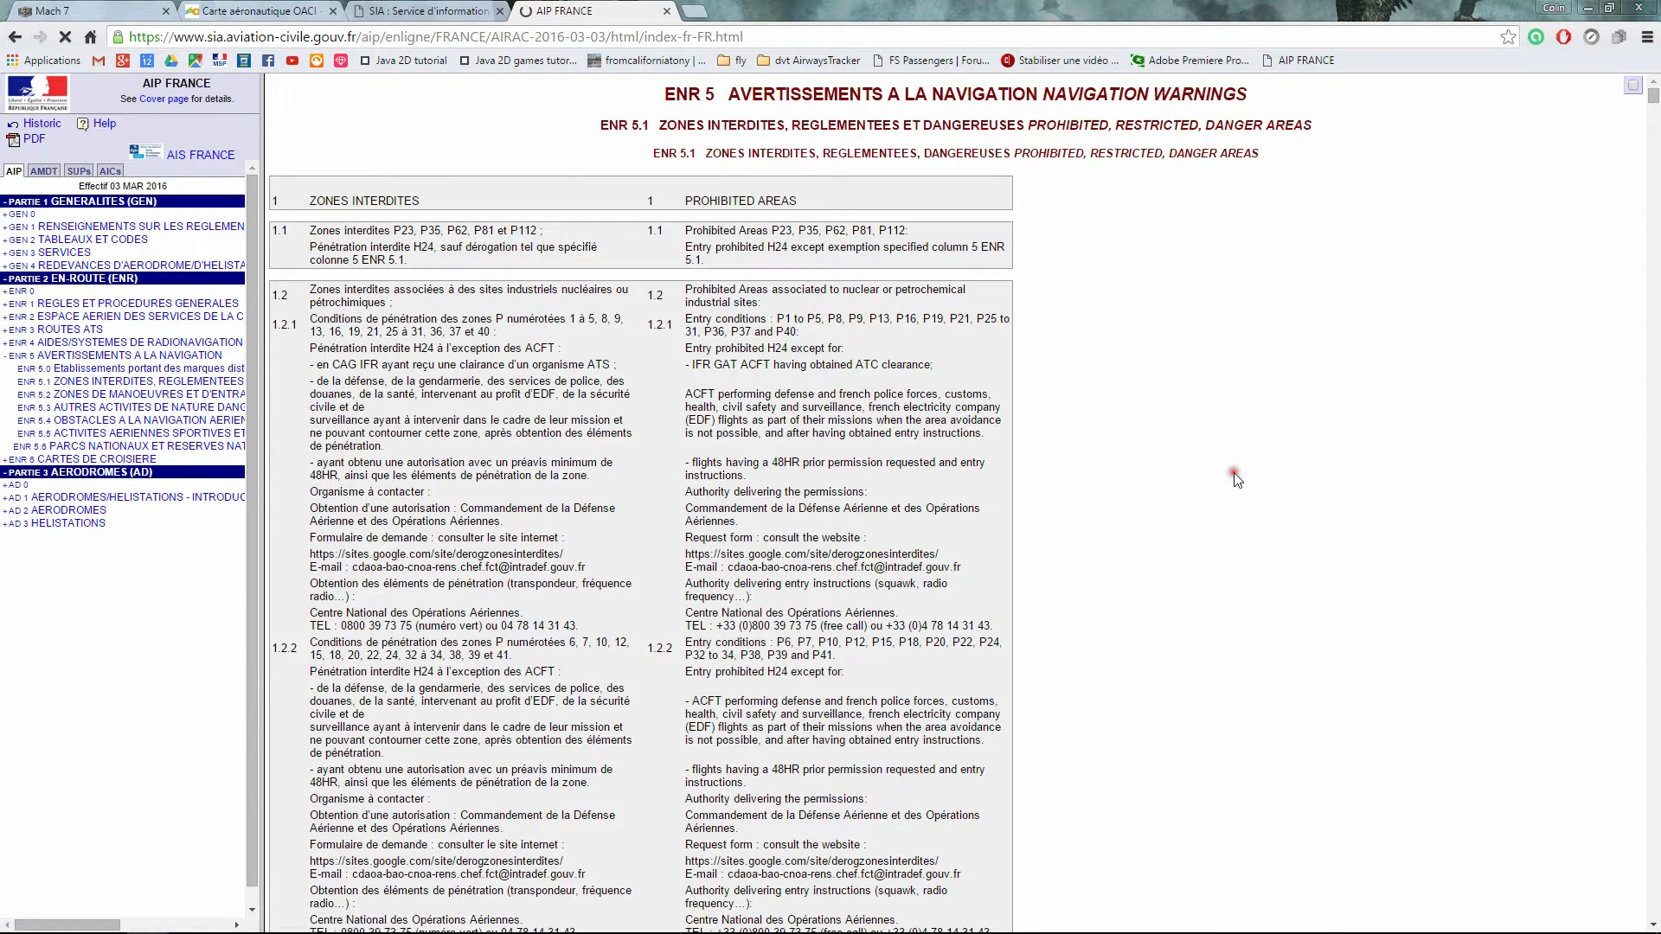
# - Search the ENR 5.1 page for 114 to find the LF R 114 Sissonne zones
pyautogui.scroll(-15, 1235, 479)
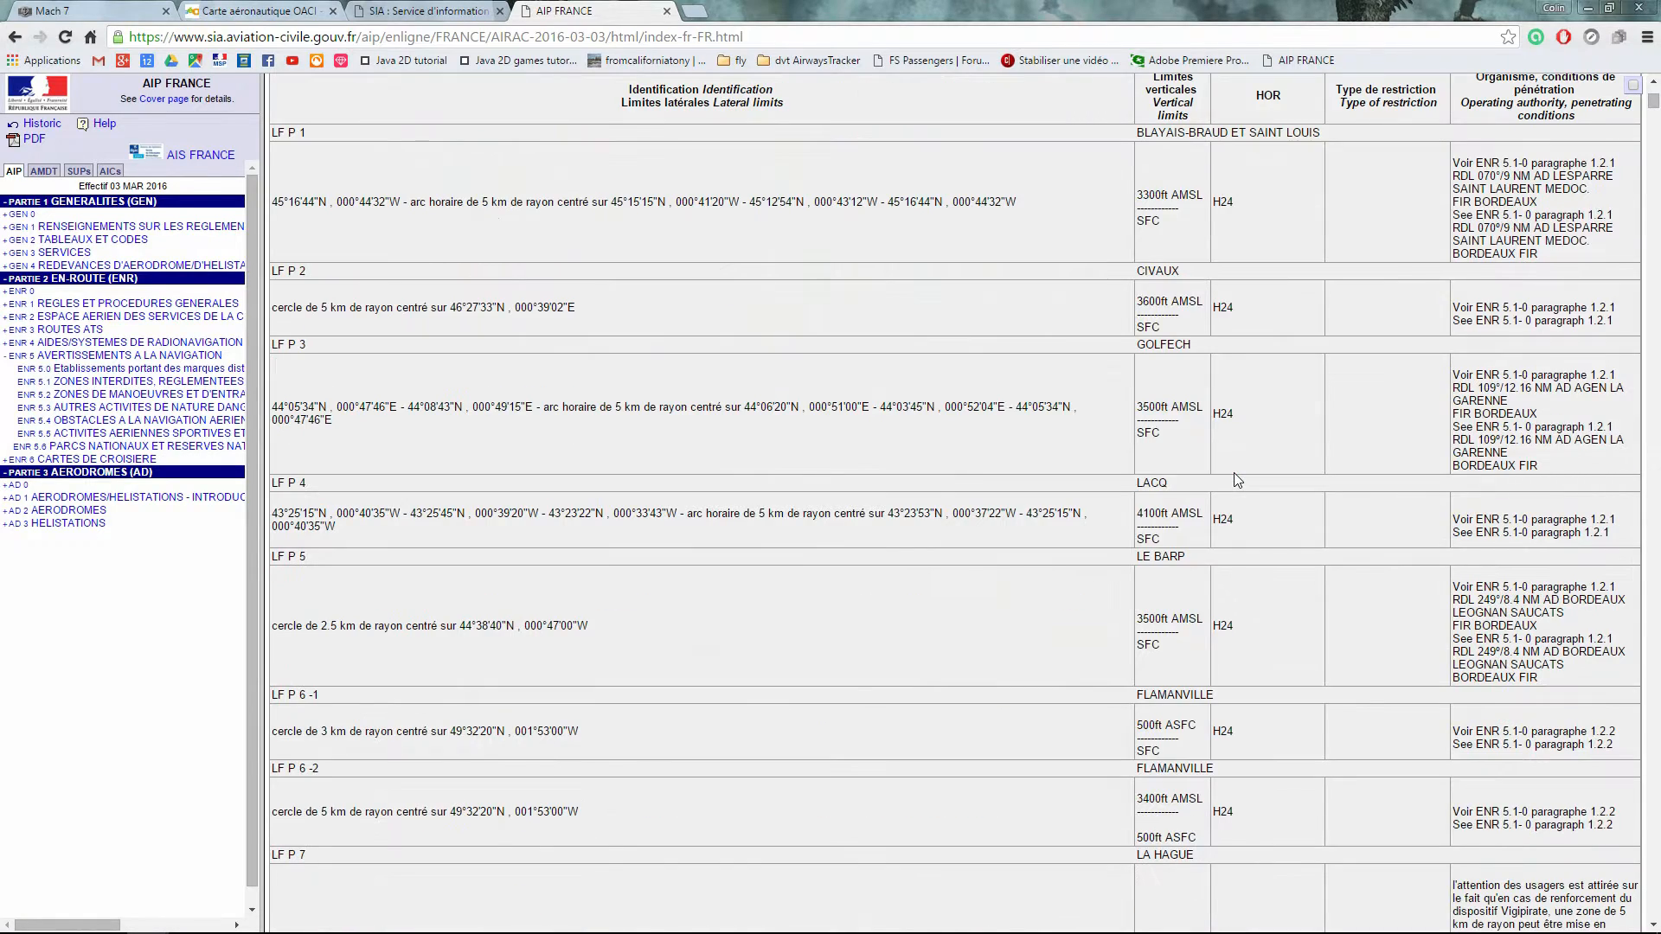
pyautogui.hotkey('ctrl', 'f')
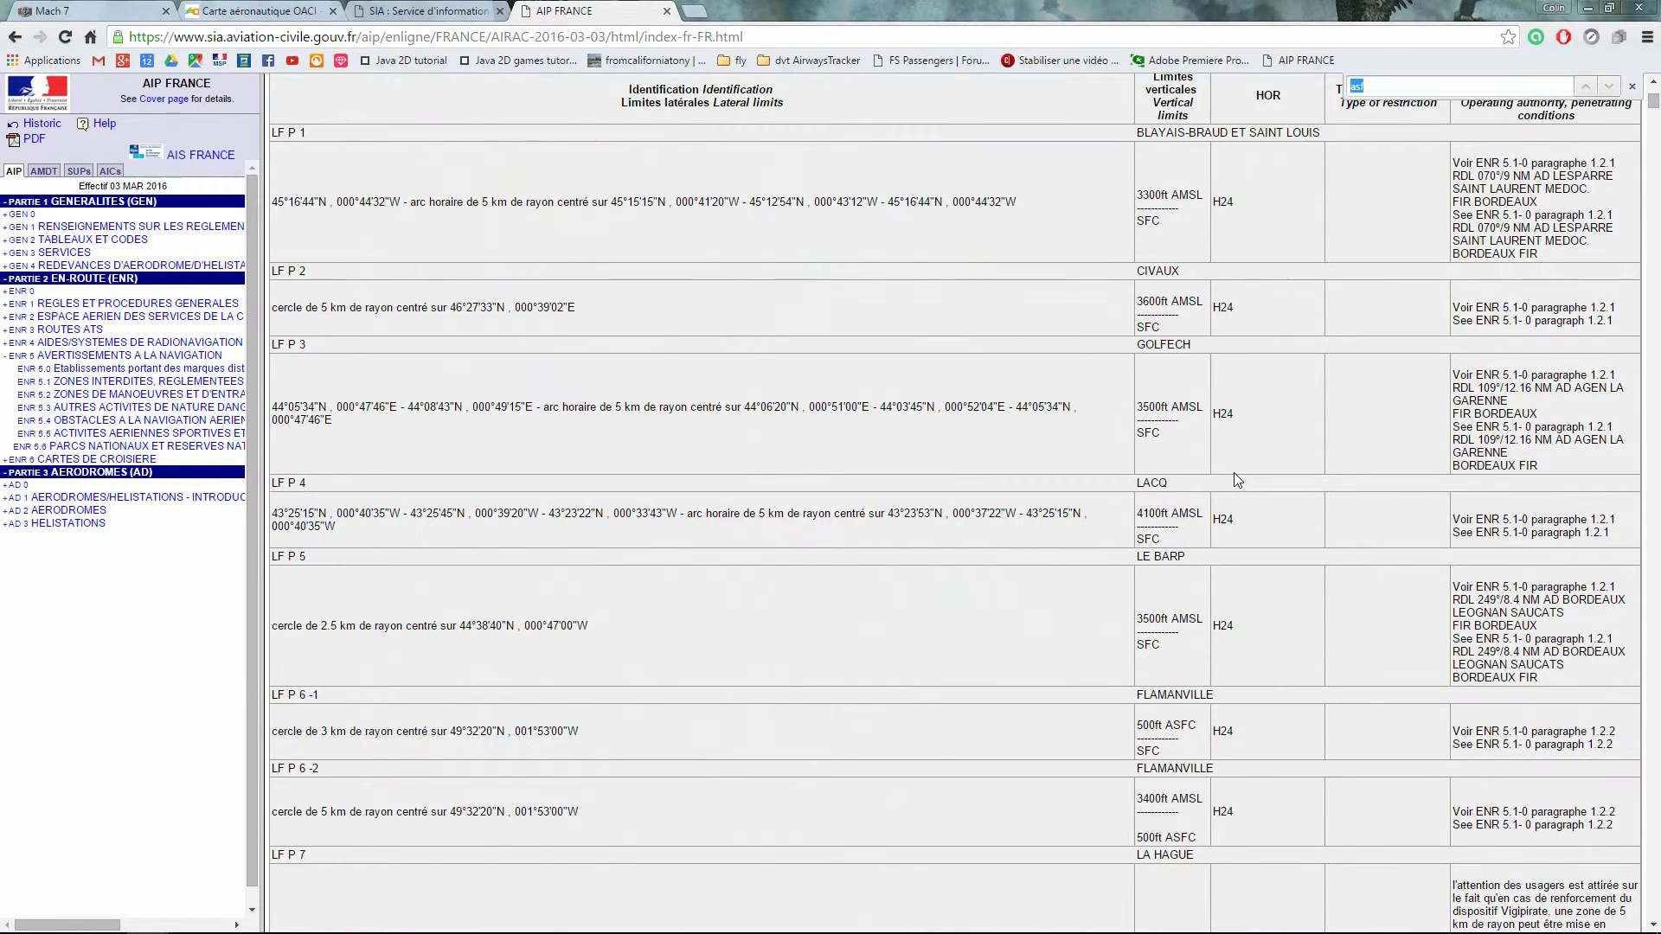
pyautogui.write('114')
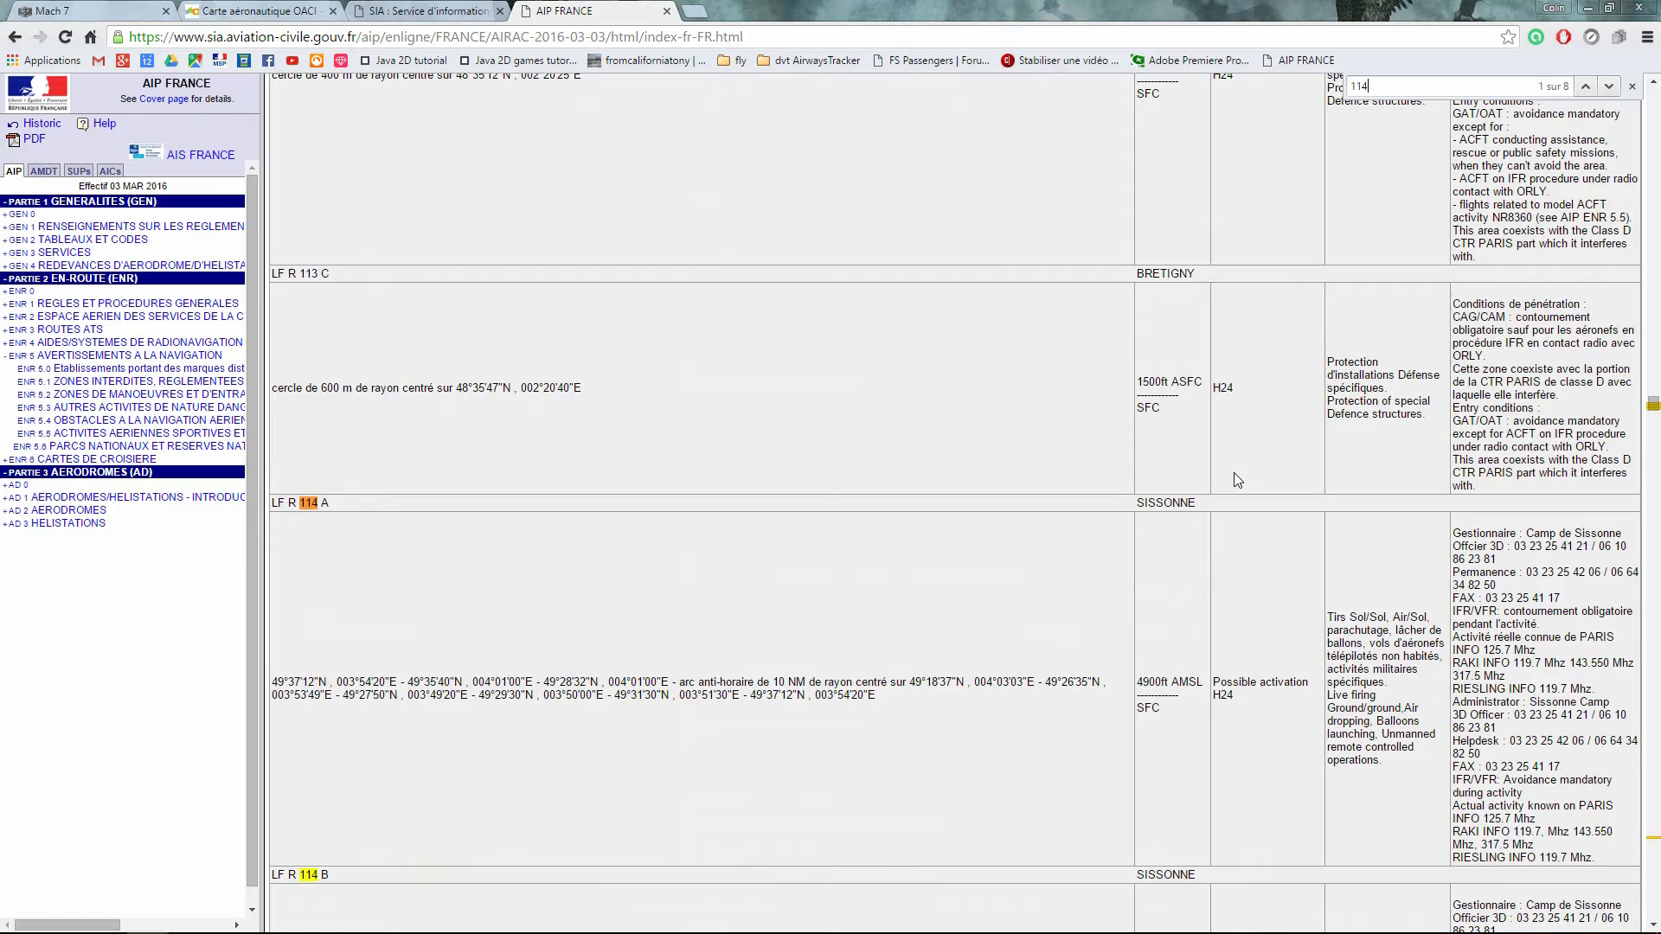
pyautogui.scroll(-2, 399, 532)
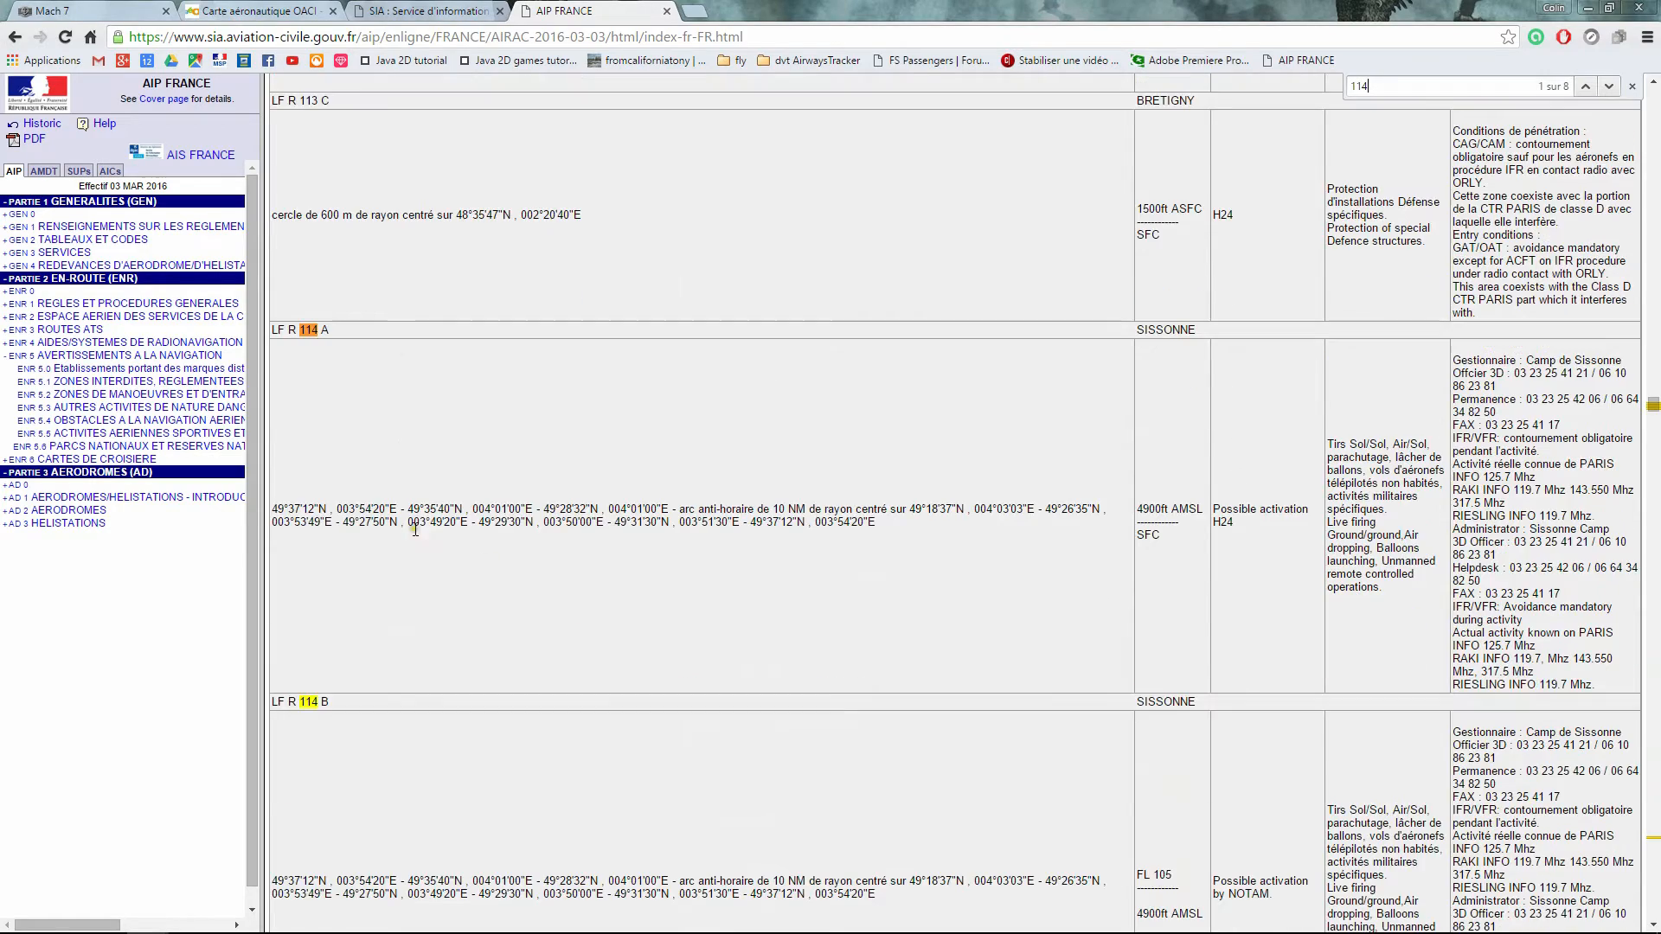
# - Return to the Mach 7 map and list the airspaces over the Sissonne zone to identify the restricted area's letter
pyautogui.hotkey('ctrl', 'shift', 'Tab')
pyautogui.hotkey('ctrl', 'shift', 'Tab')
pyautogui.hotkey('ctrl', 'shift', 'Tab')
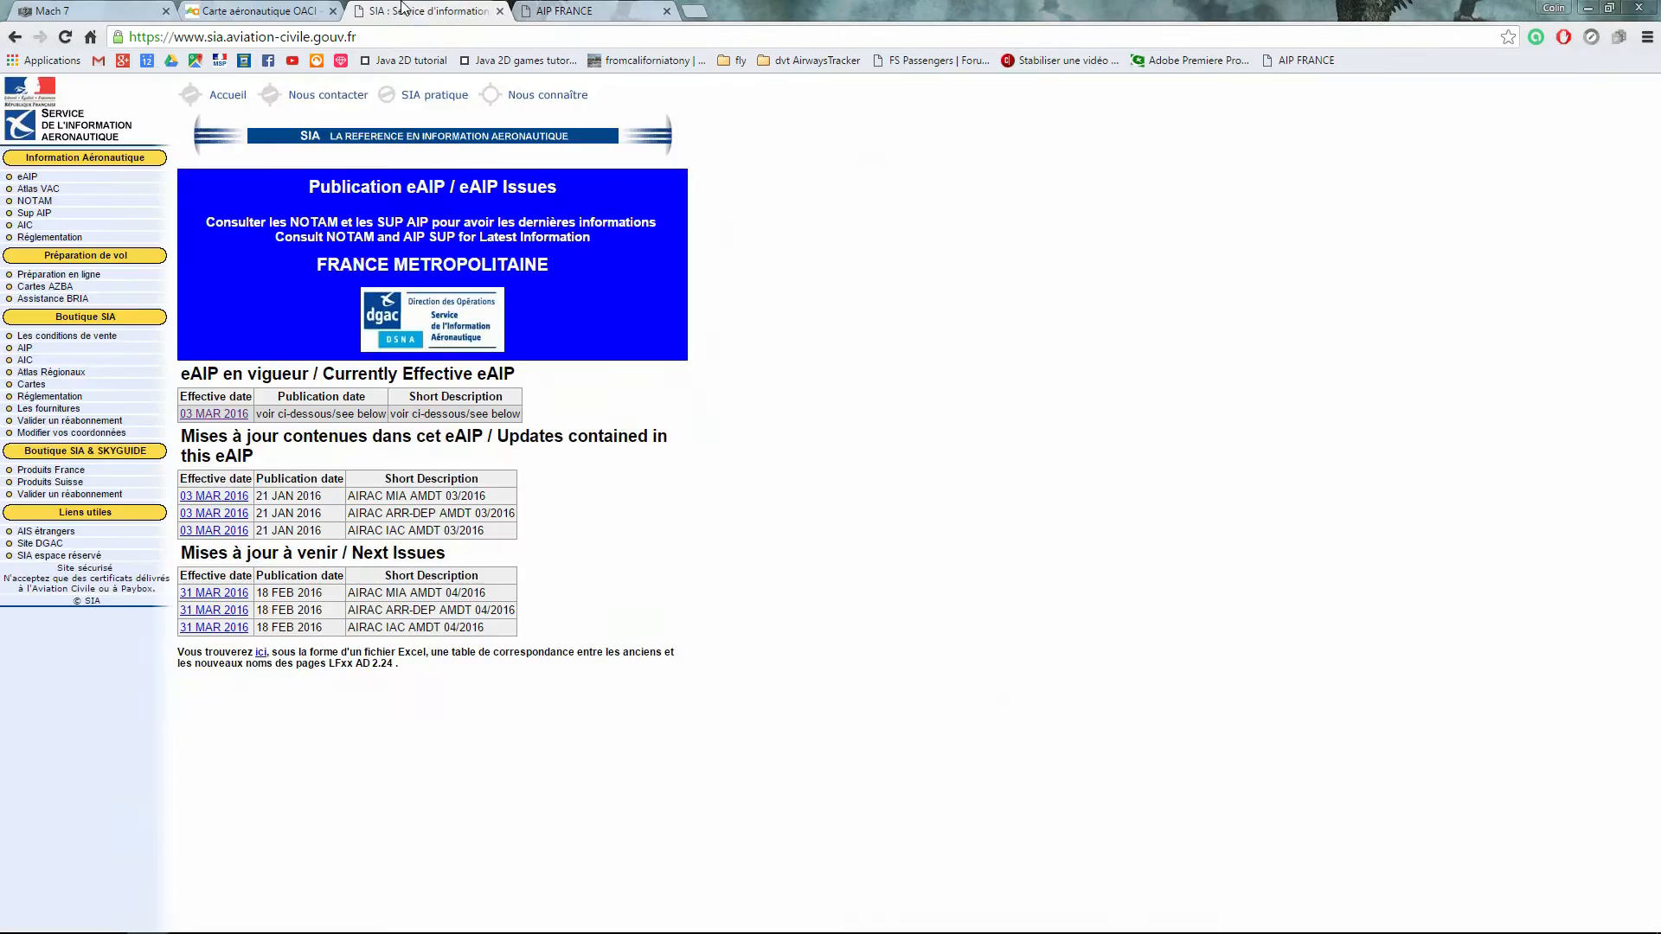
pyautogui.click(1007, 358)
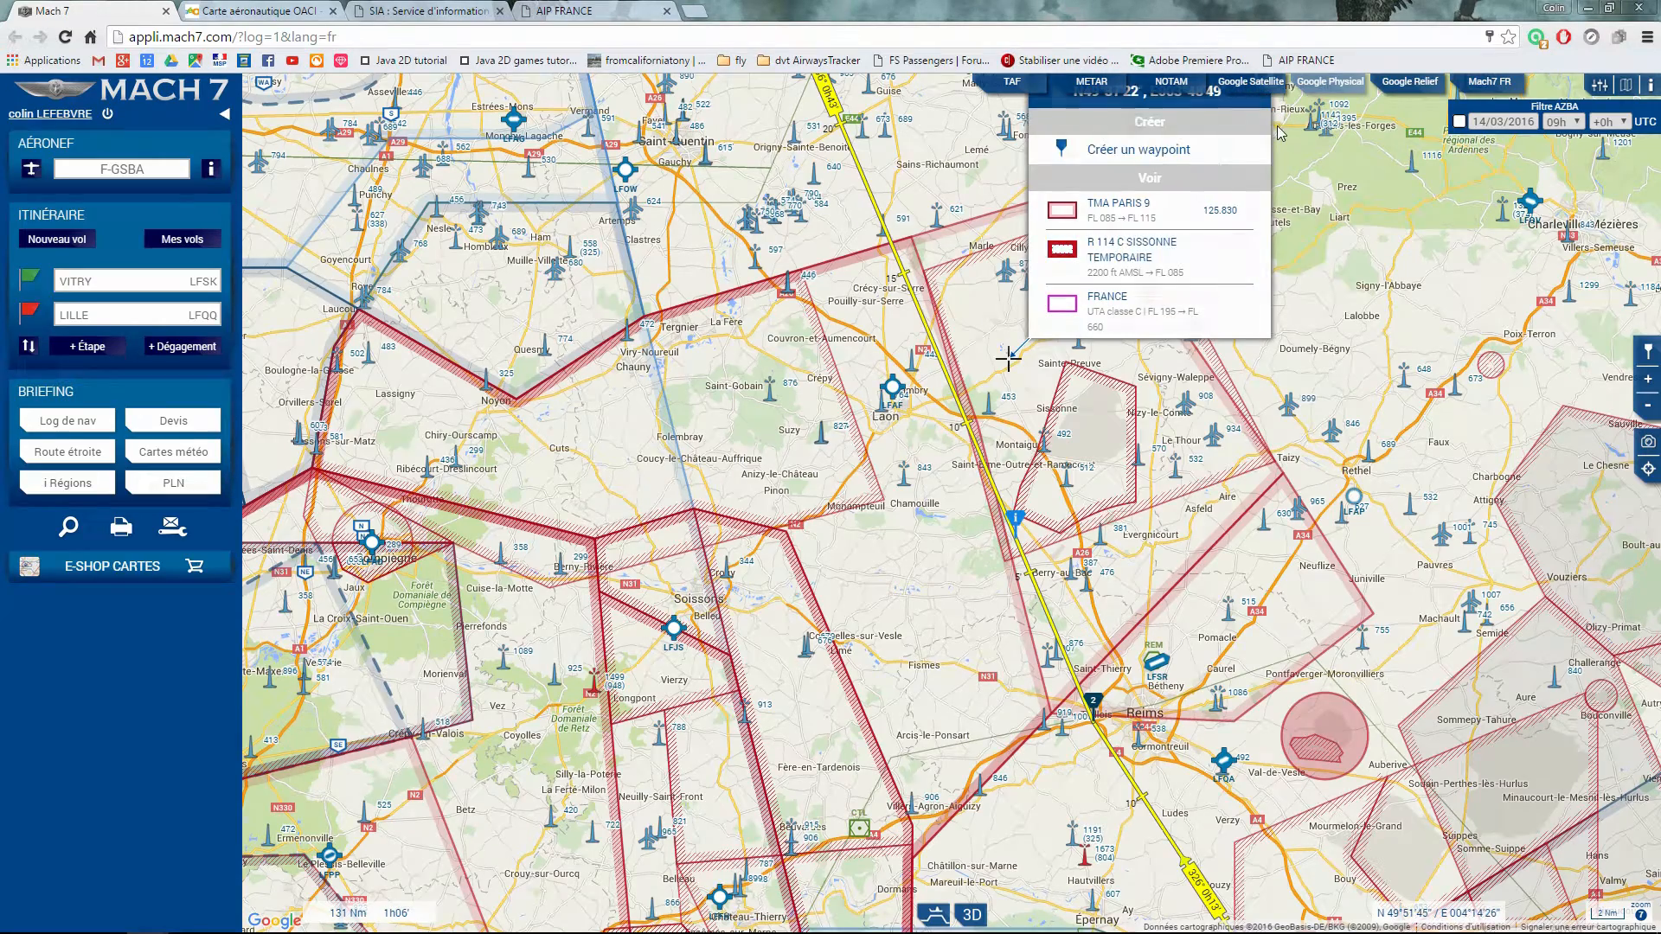
# - Go back to the eAIP and read the LF R 114 C entry's activation conditions and type of restriction
pyautogui.hotkey('ctrl', 'Tab')
pyautogui.hotkey('ctrl', 'Tab')
pyautogui.hotkey('ctrl', 'Tab')
pyautogui.scroll(-2, 817, 506)
pyautogui.moveTo(1216, 545); pyautogui.dragTo(1311, 567)
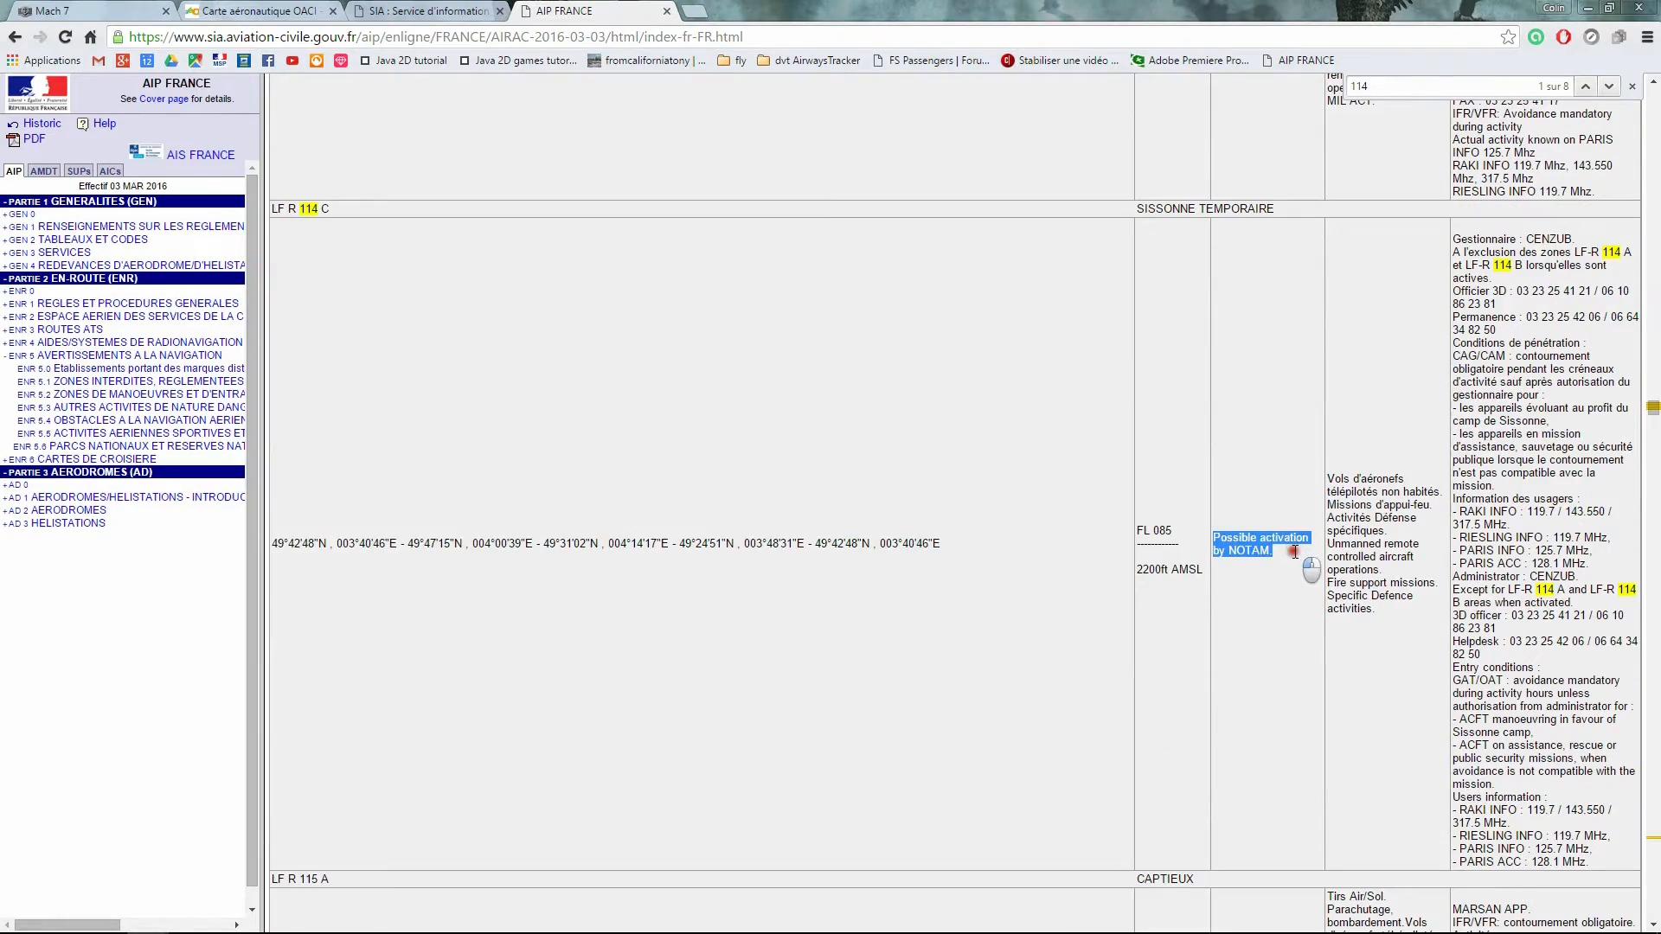
pyautogui.click(1295, 552)
pyautogui.moveTo(1328, 478); pyautogui.dragTo(1408, 610)
pyautogui.click(1406, 606)
pyautogui.moveTo(1231, 543); pyautogui.dragTo(1269, 554)
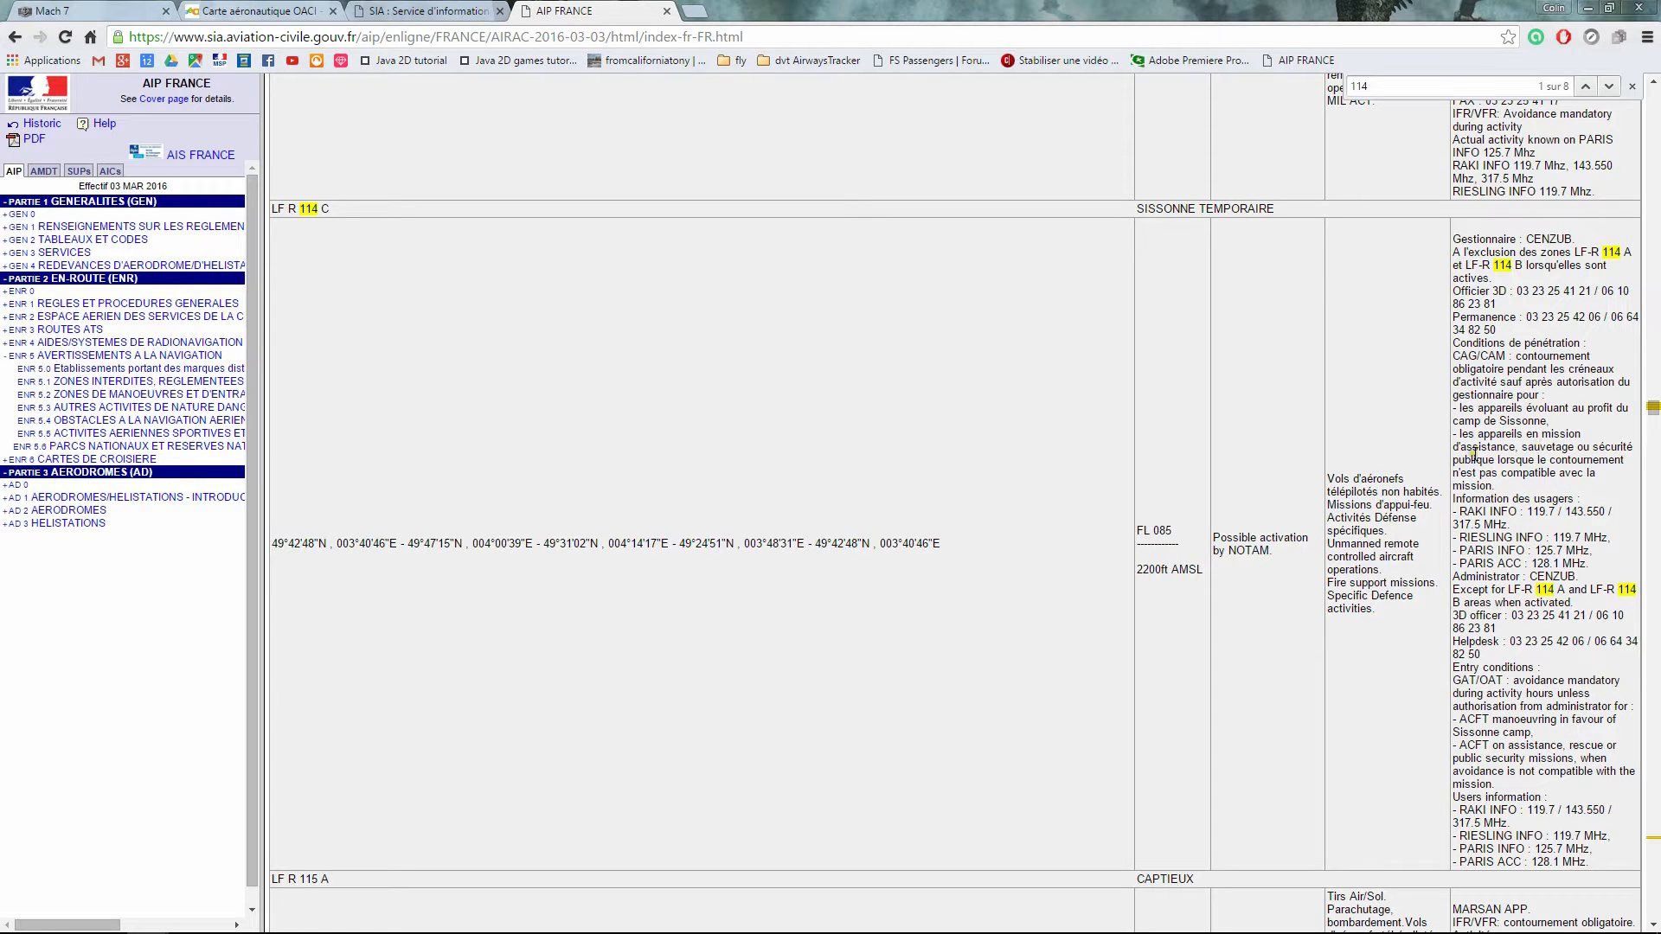
# - Switch to the Géoportail OACI chart and examine the airspaces between Reims, Laon and Soissons
pyautogui.hotkey('ctrl', 'shift', 'Tab')
pyautogui.hotkey('ctrl', 'shift', 'Tab')
pyautogui.hotkey('ctrl', 'shift', 'Tab')
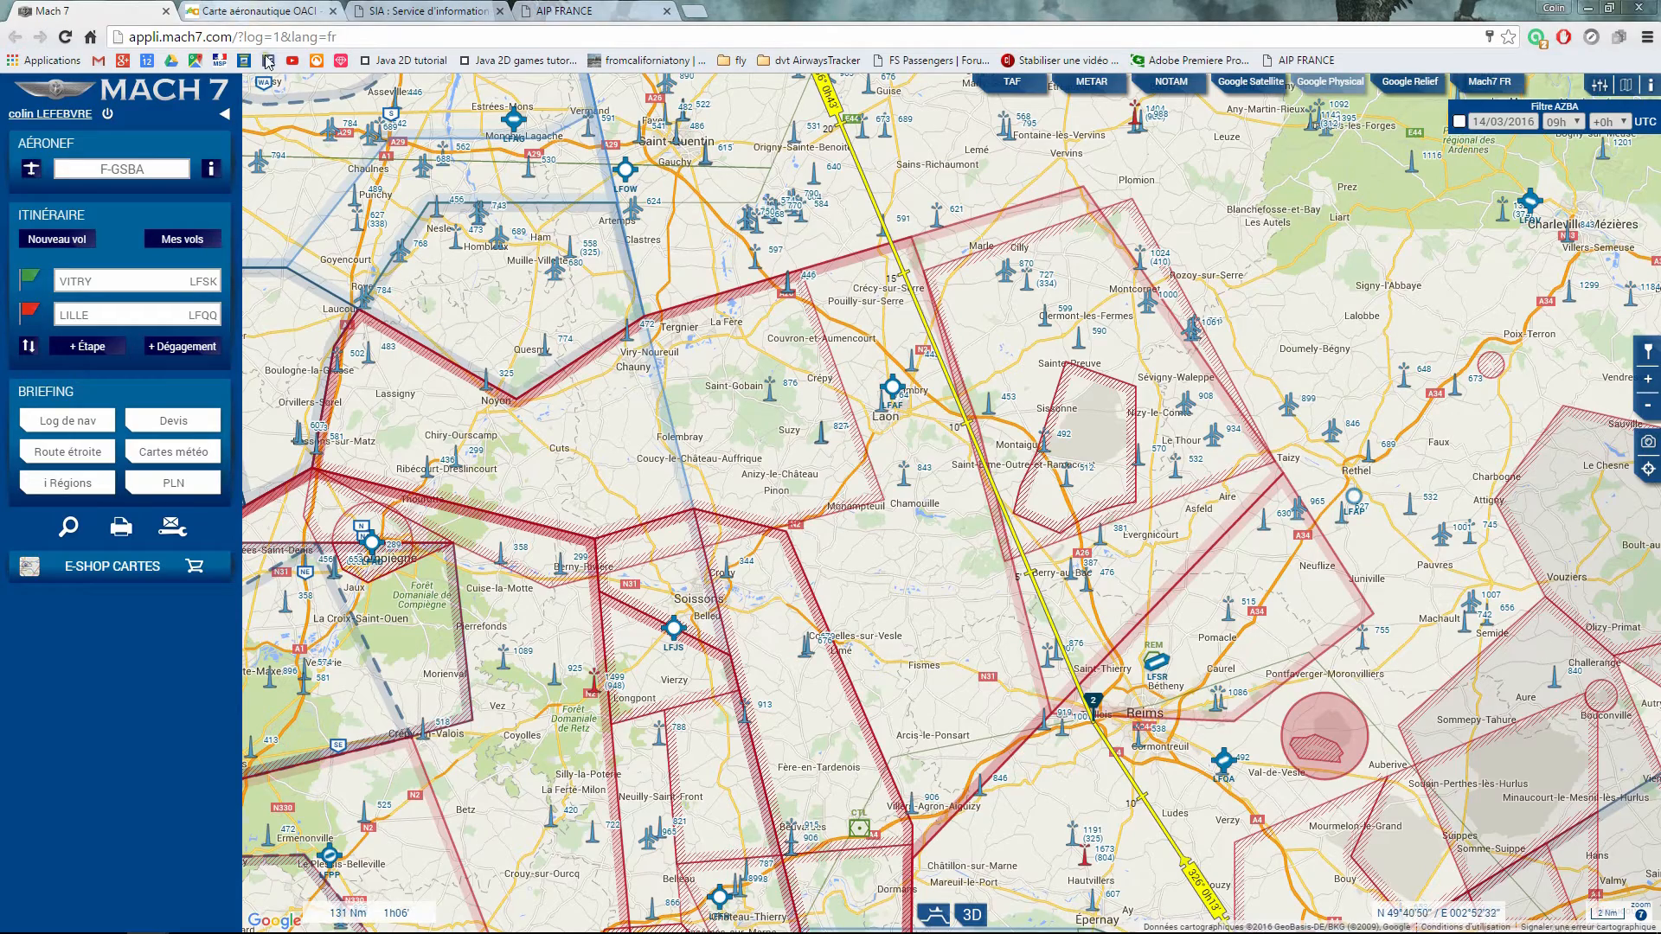
pyautogui.click(294, 10)
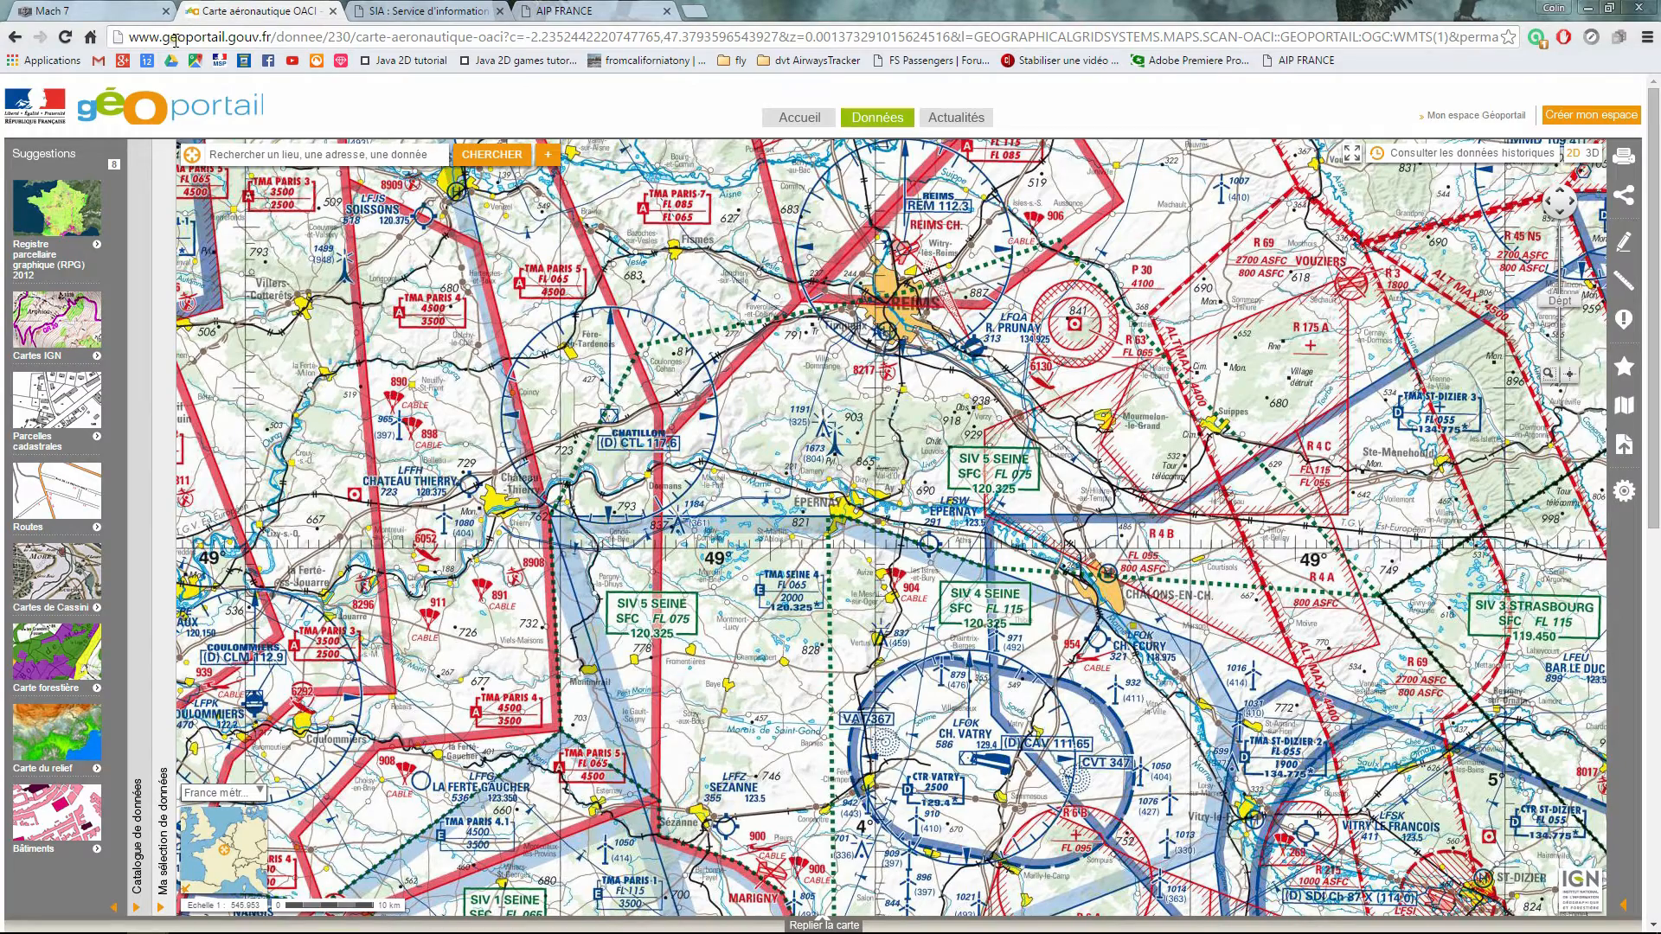
pyautogui.moveTo(778, 322); pyautogui.dragTo(761, 413)
pyautogui.moveTo(772, 302); pyautogui.dragTo(813, 422)
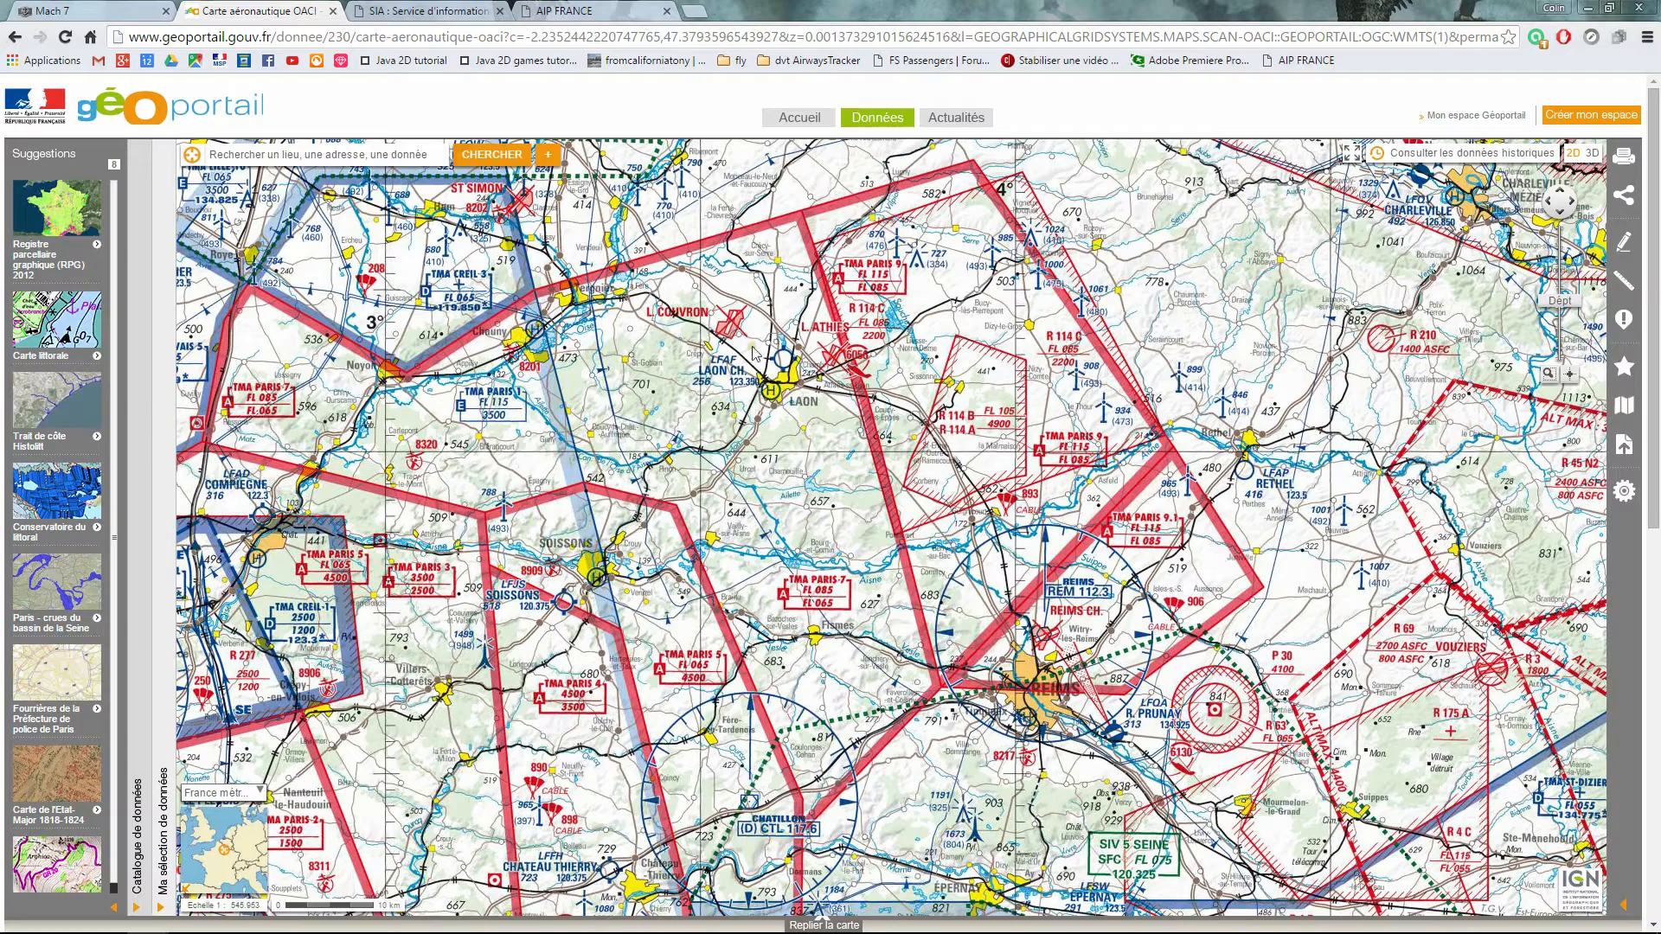
# - In Mach 7, show the Google Satellite background and add a third route waypoint on the airfield northwest of Laon
pyautogui.click(136, 10)
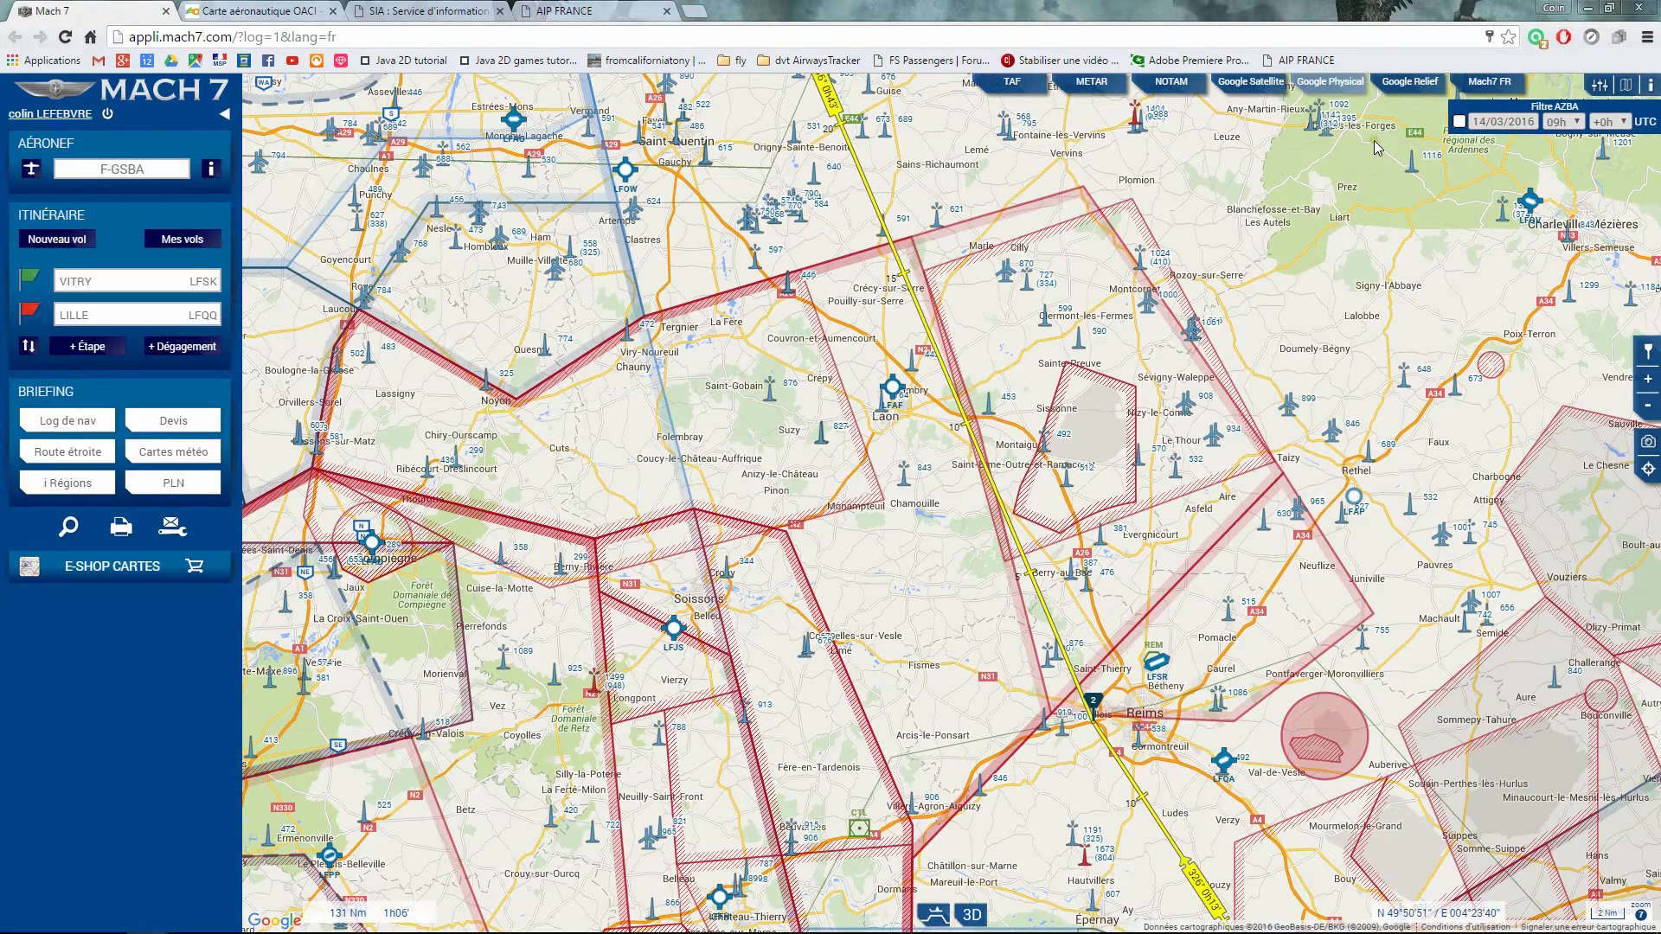
pyautogui.click(1248, 83)
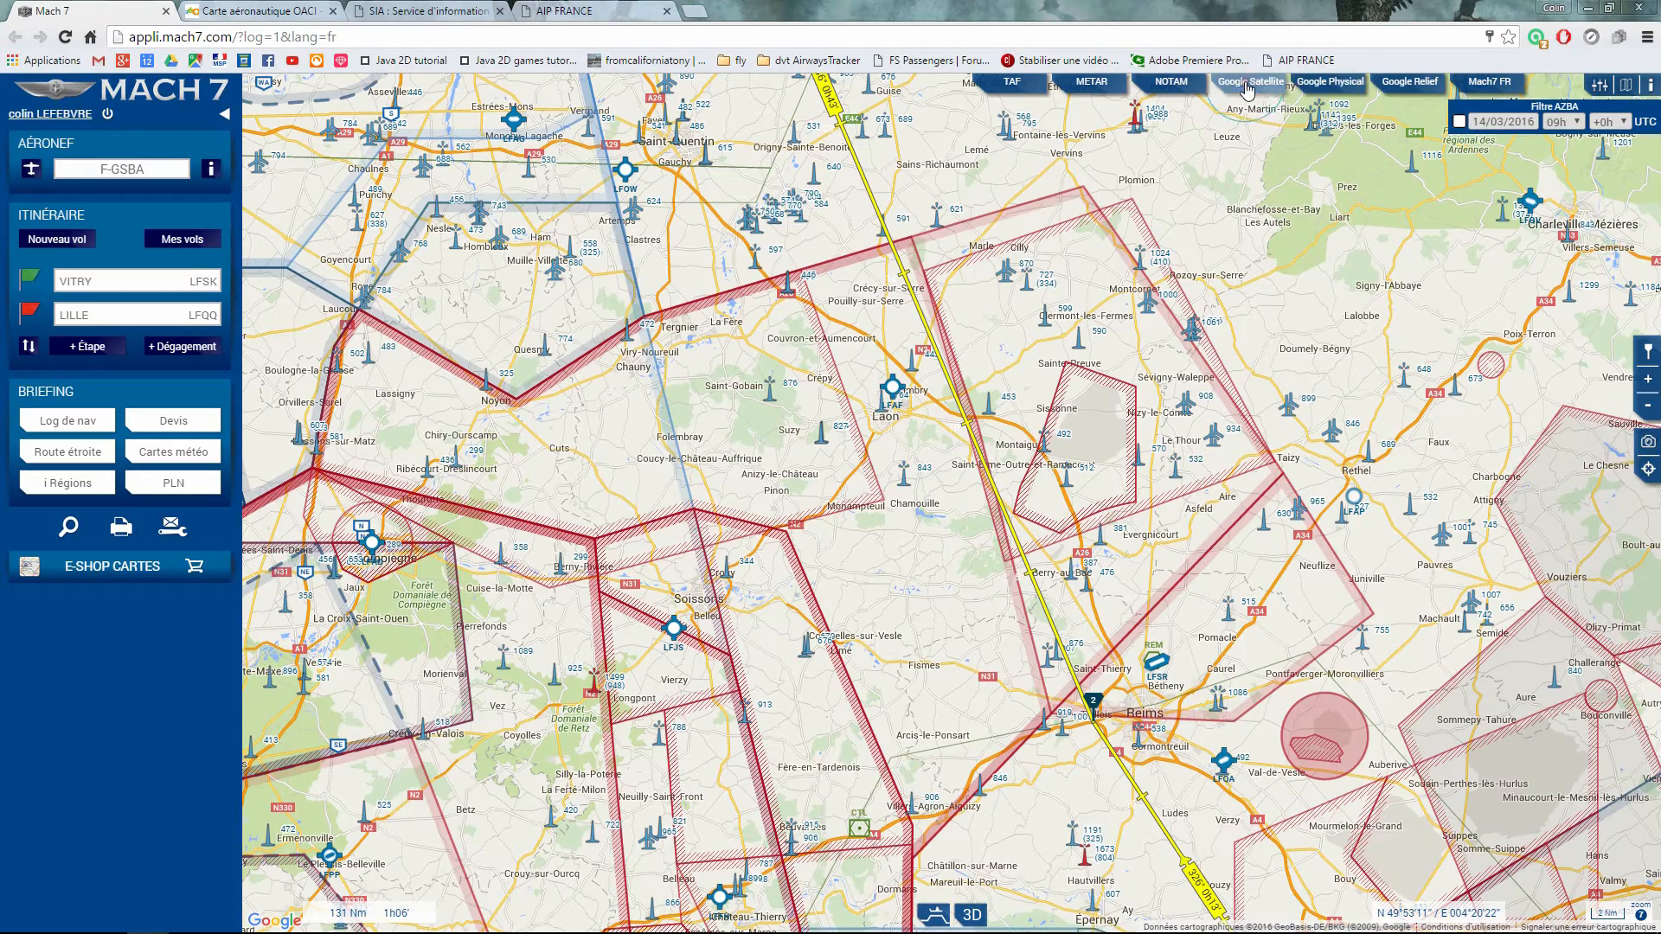
pyautogui.scroll(2, 896, 368)
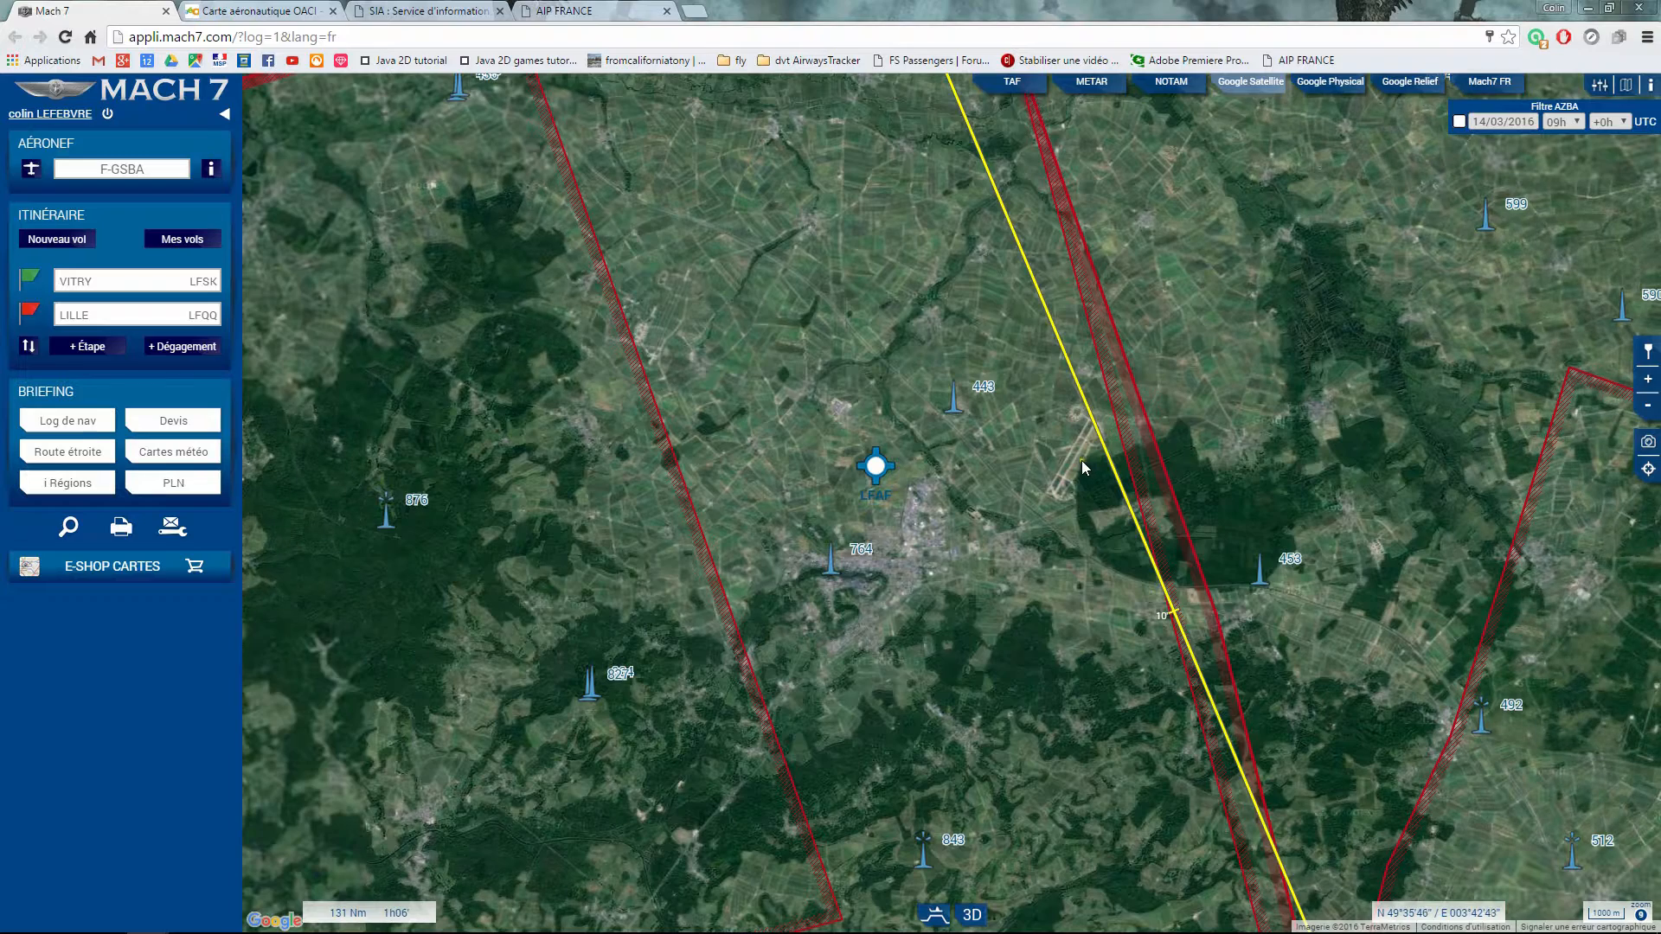
pyautogui.scroll(1, 666, 324)
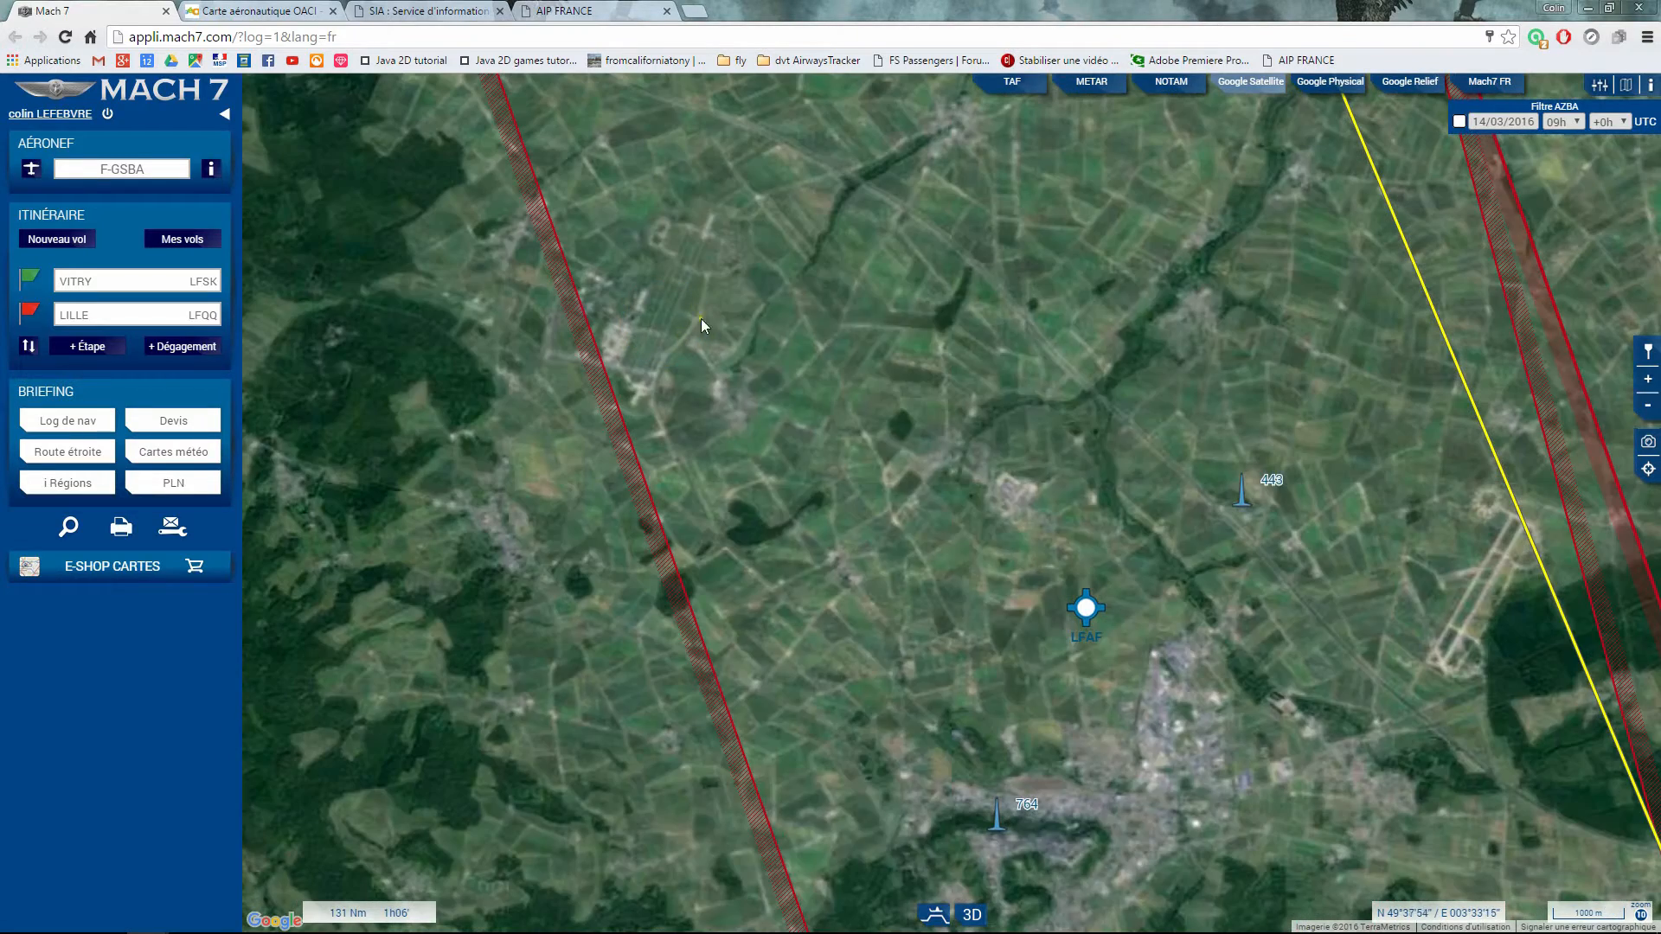
pyautogui.moveTo(811, 370); pyautogui.dragTo(1053, 463)
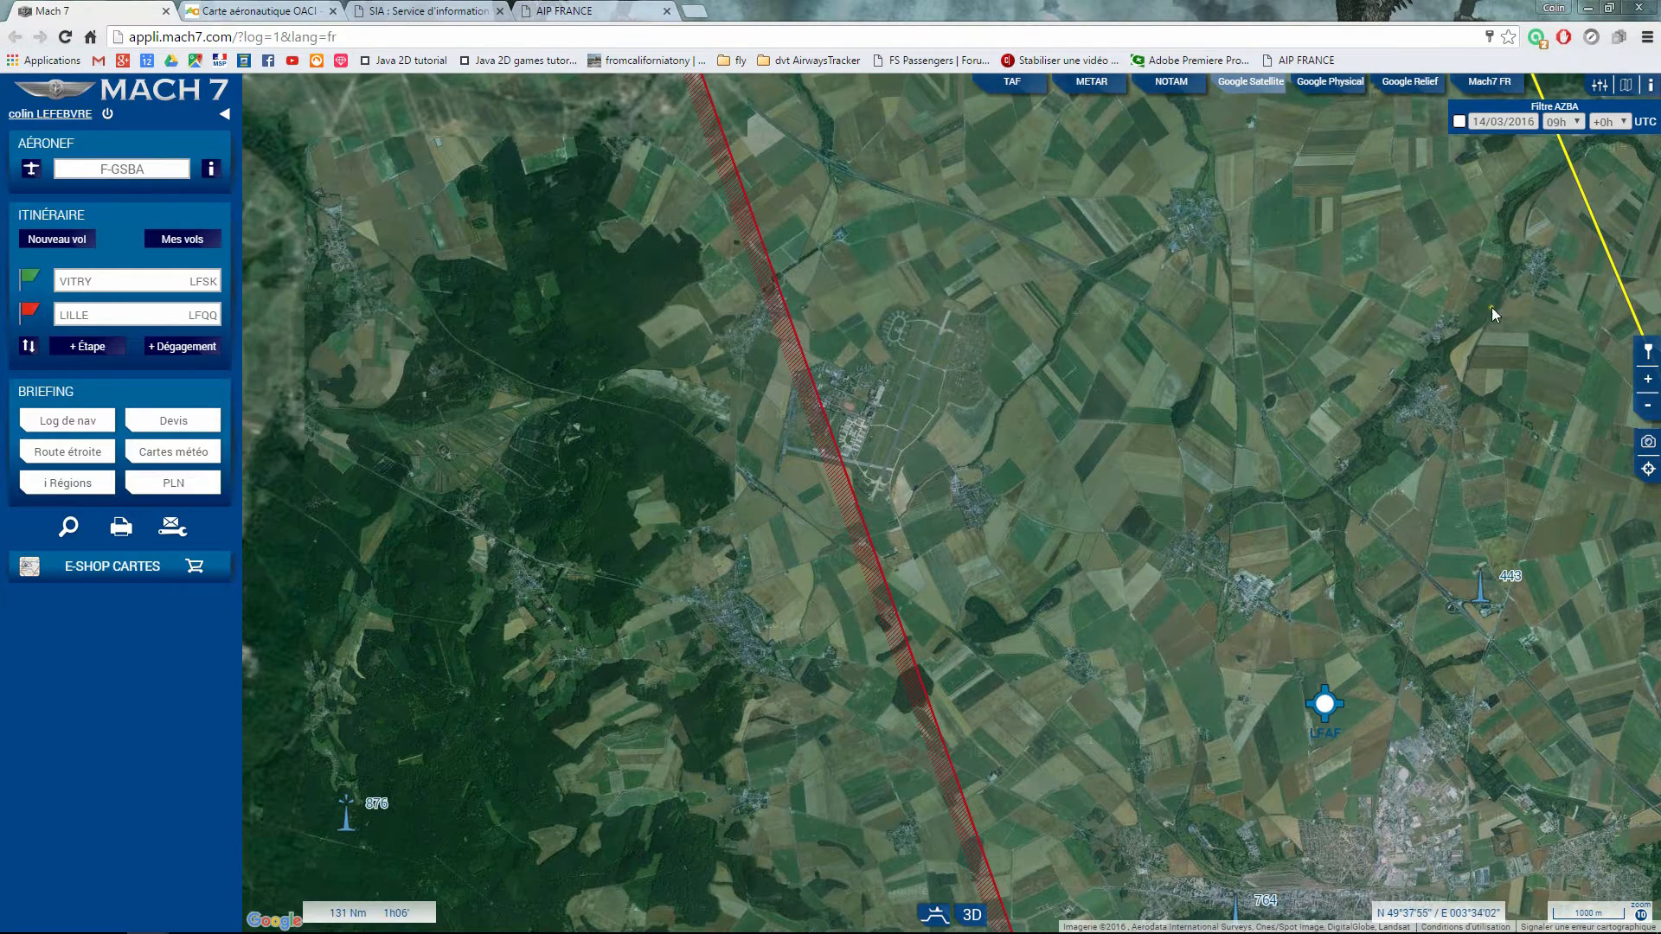
pyautogui.moveTo(1621, 277)
pyautogui.mouseDown()
pyautogui.moveTo(1205, 326)
pyautogui.moveTo(904, 405)
pyautogui.mouseUp()
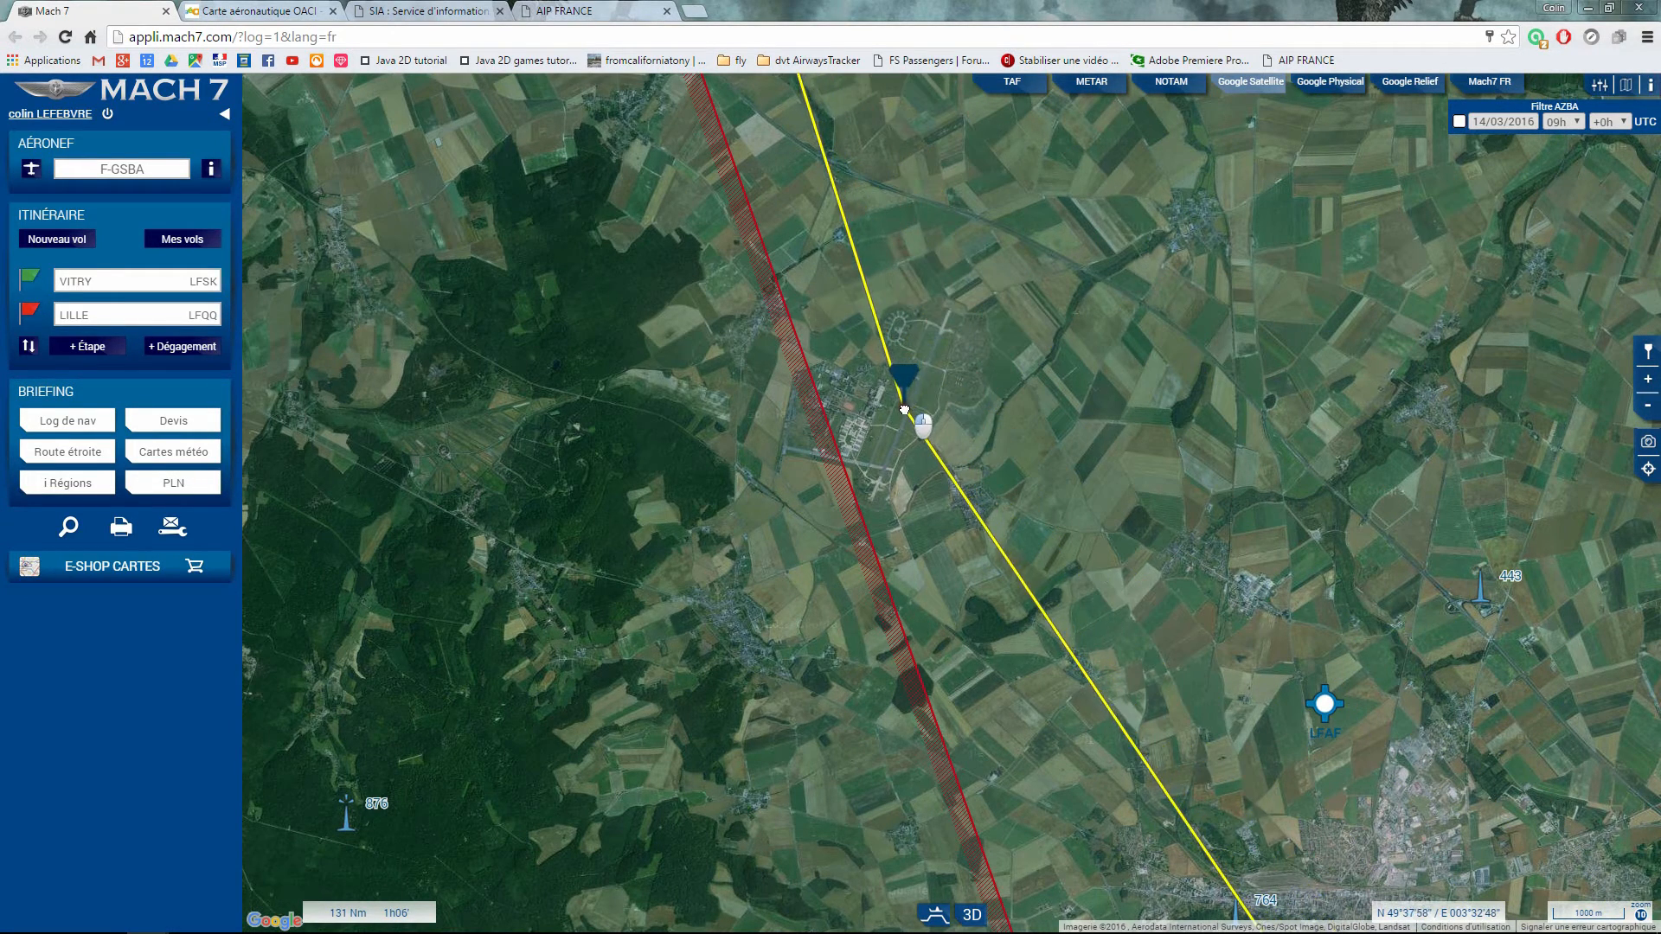
# - Review the new leg between Reims and Laon, and set the map background back to Google Physical
pyautogui.scroll(-2, 1116, 445)
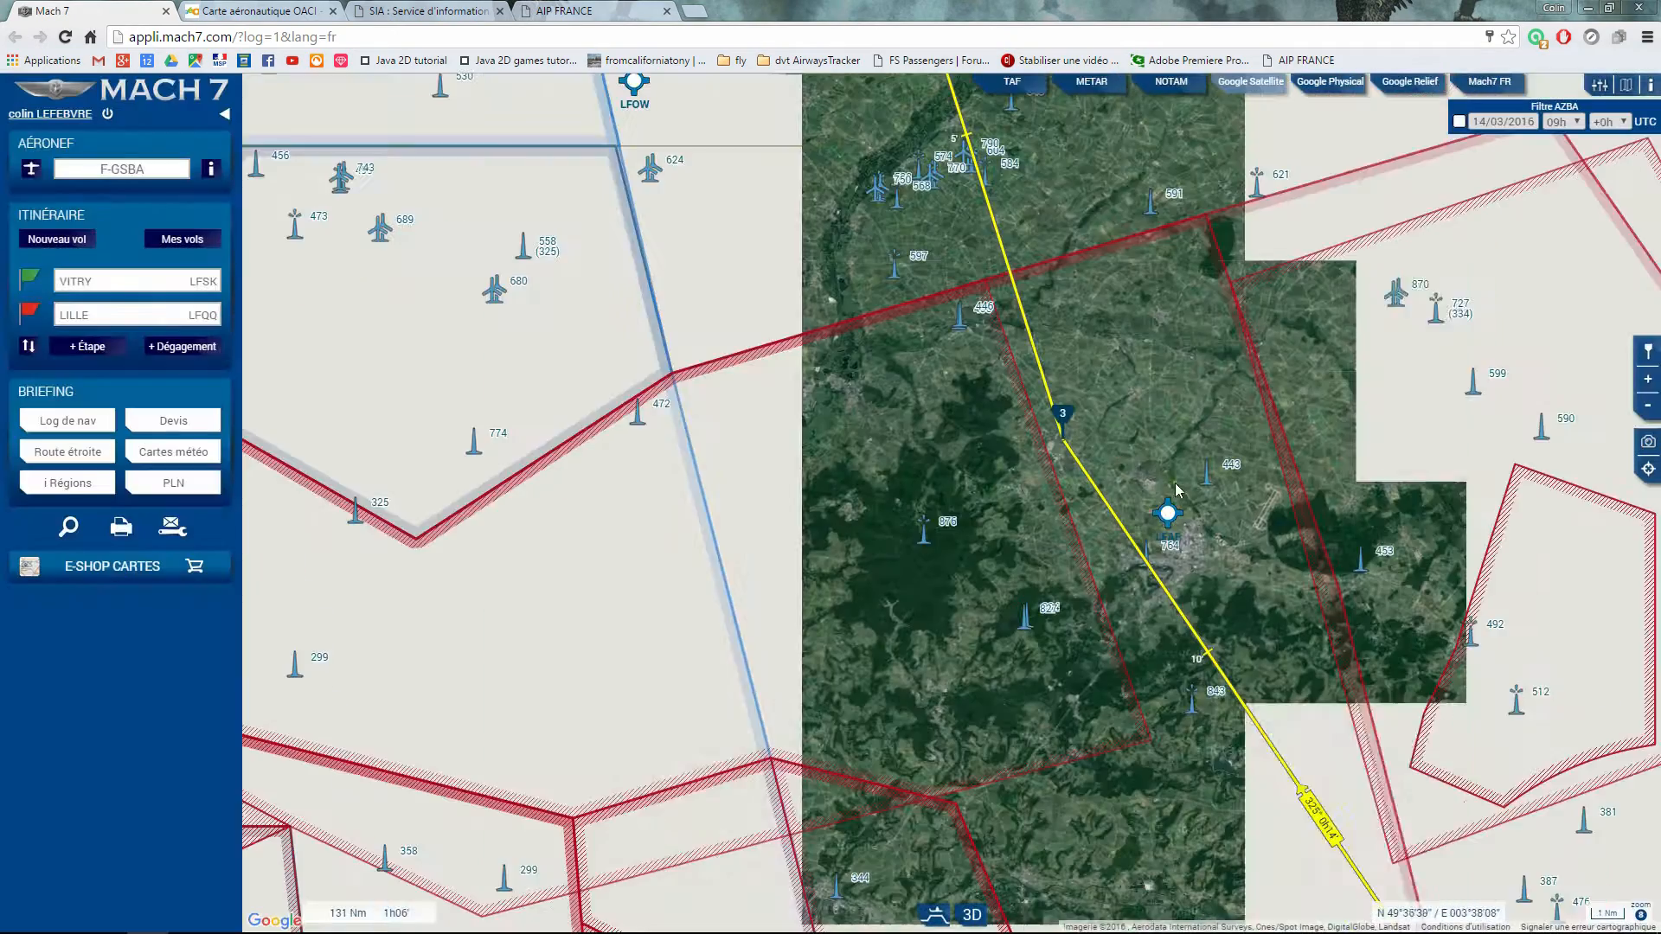
pyautogui.moveTo(1271, 670); pyautogui.dragTo(1055, 422)
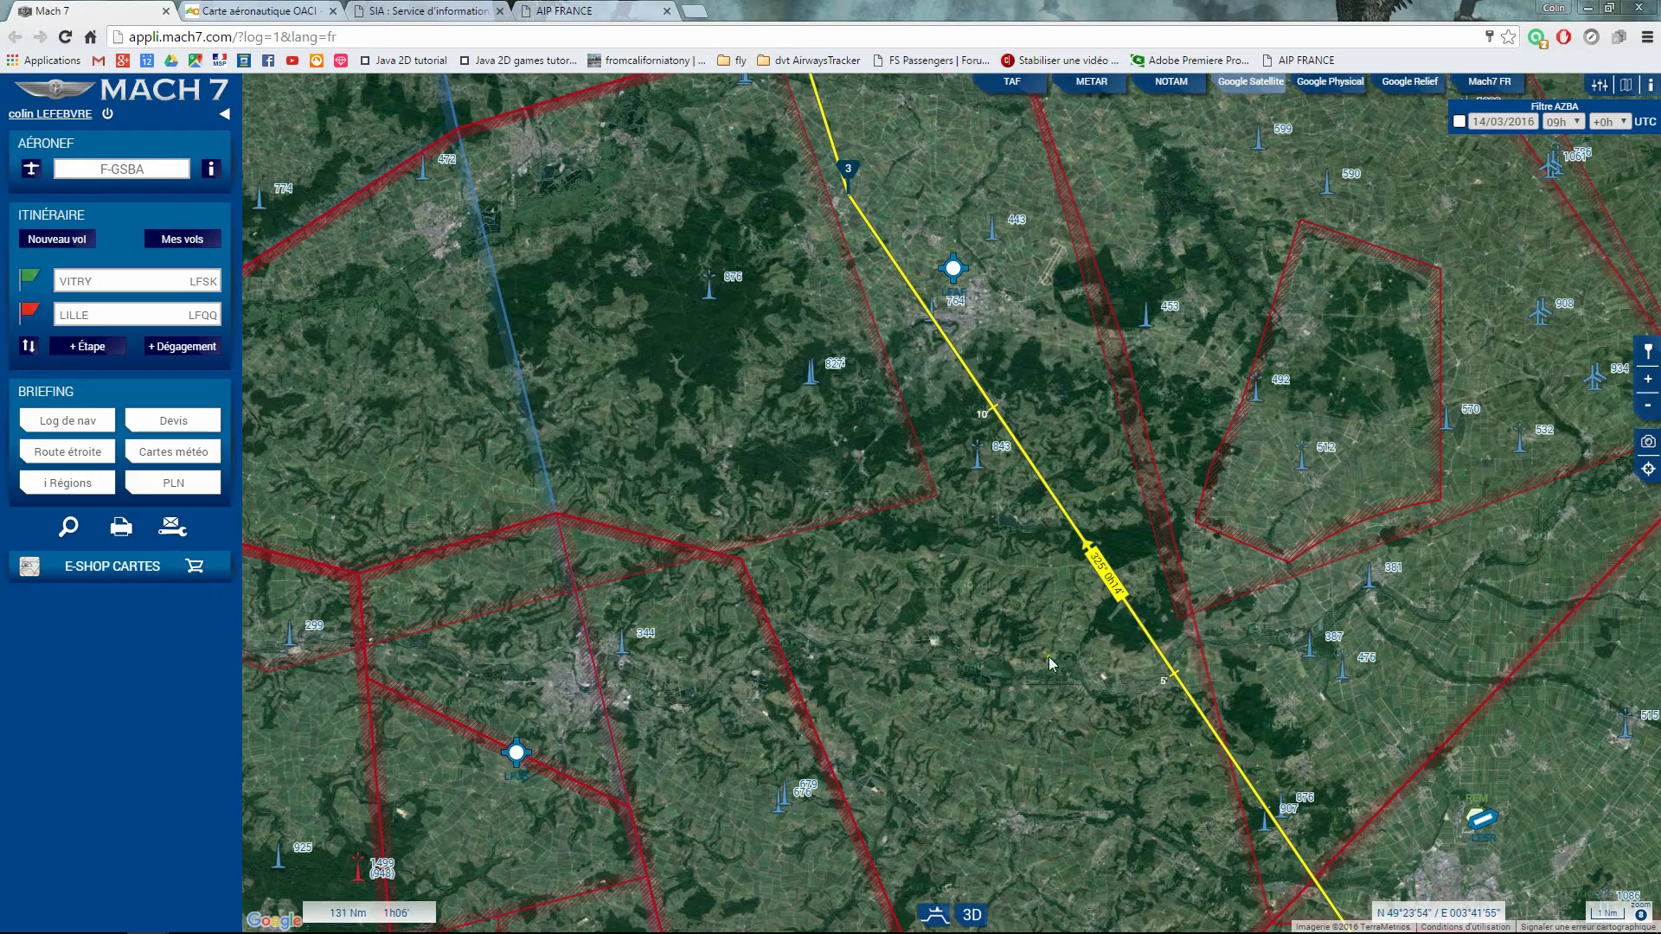
pyautogui.scroll(-1, 1000, 595)
pyautogui.click(1333, 87)
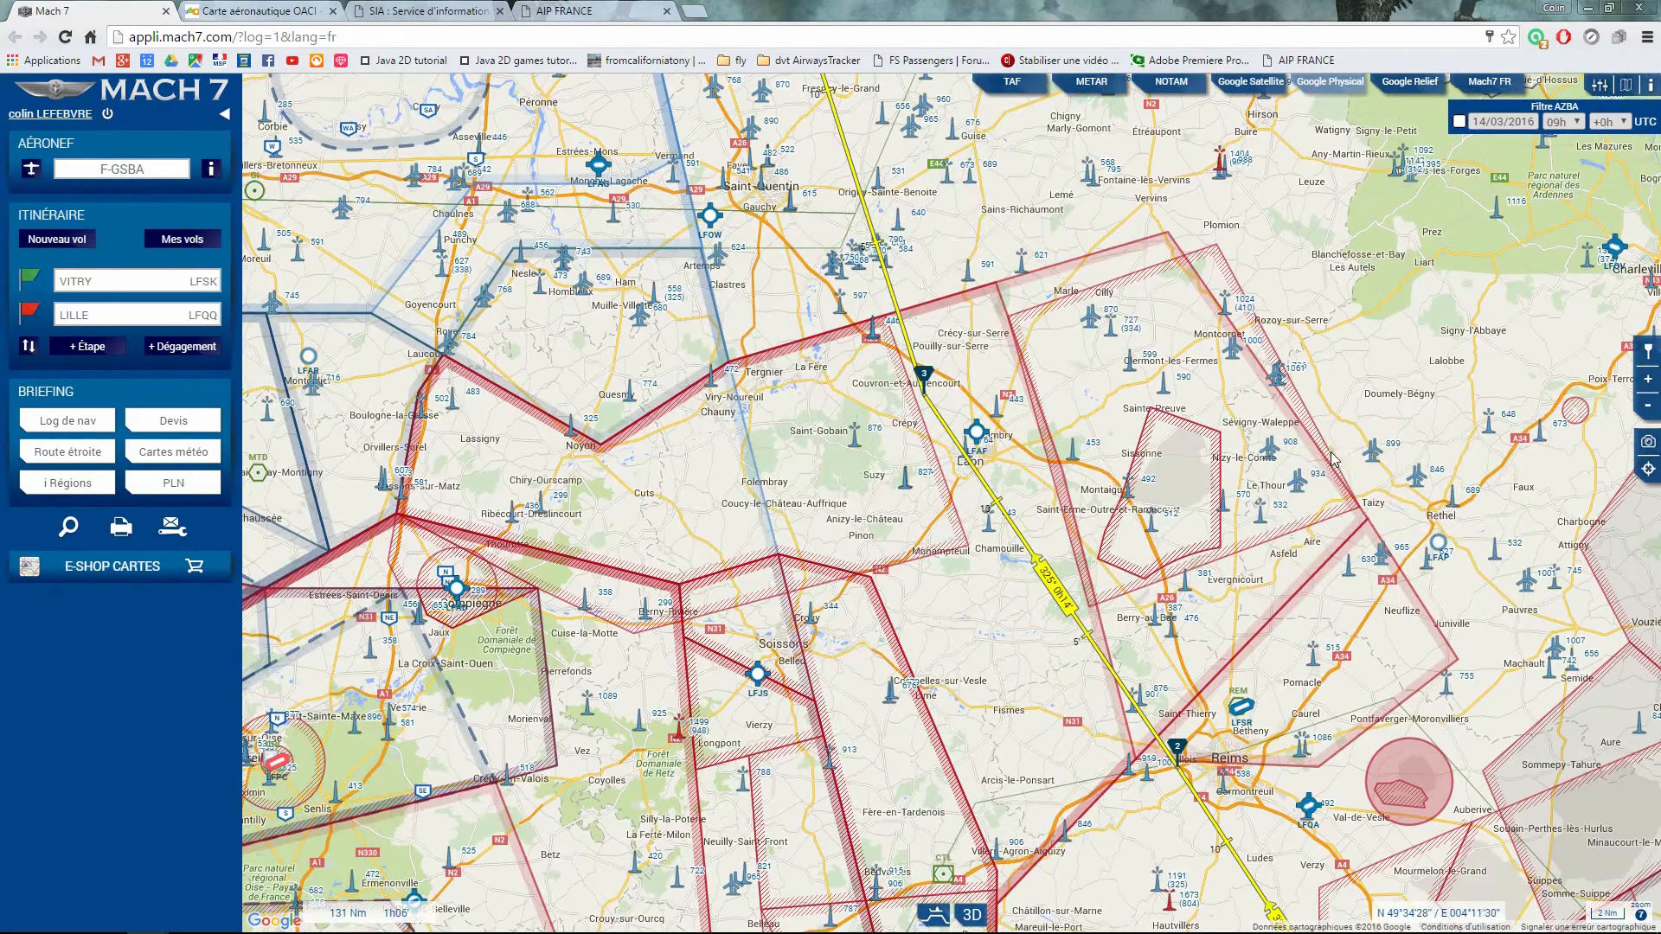
# - List the airspaces covering the route leg northwest of Reims, between waypoints 2 and 3
pyautogui.moveTo(1015, 748); pyautogui.dragTo(986, 610)
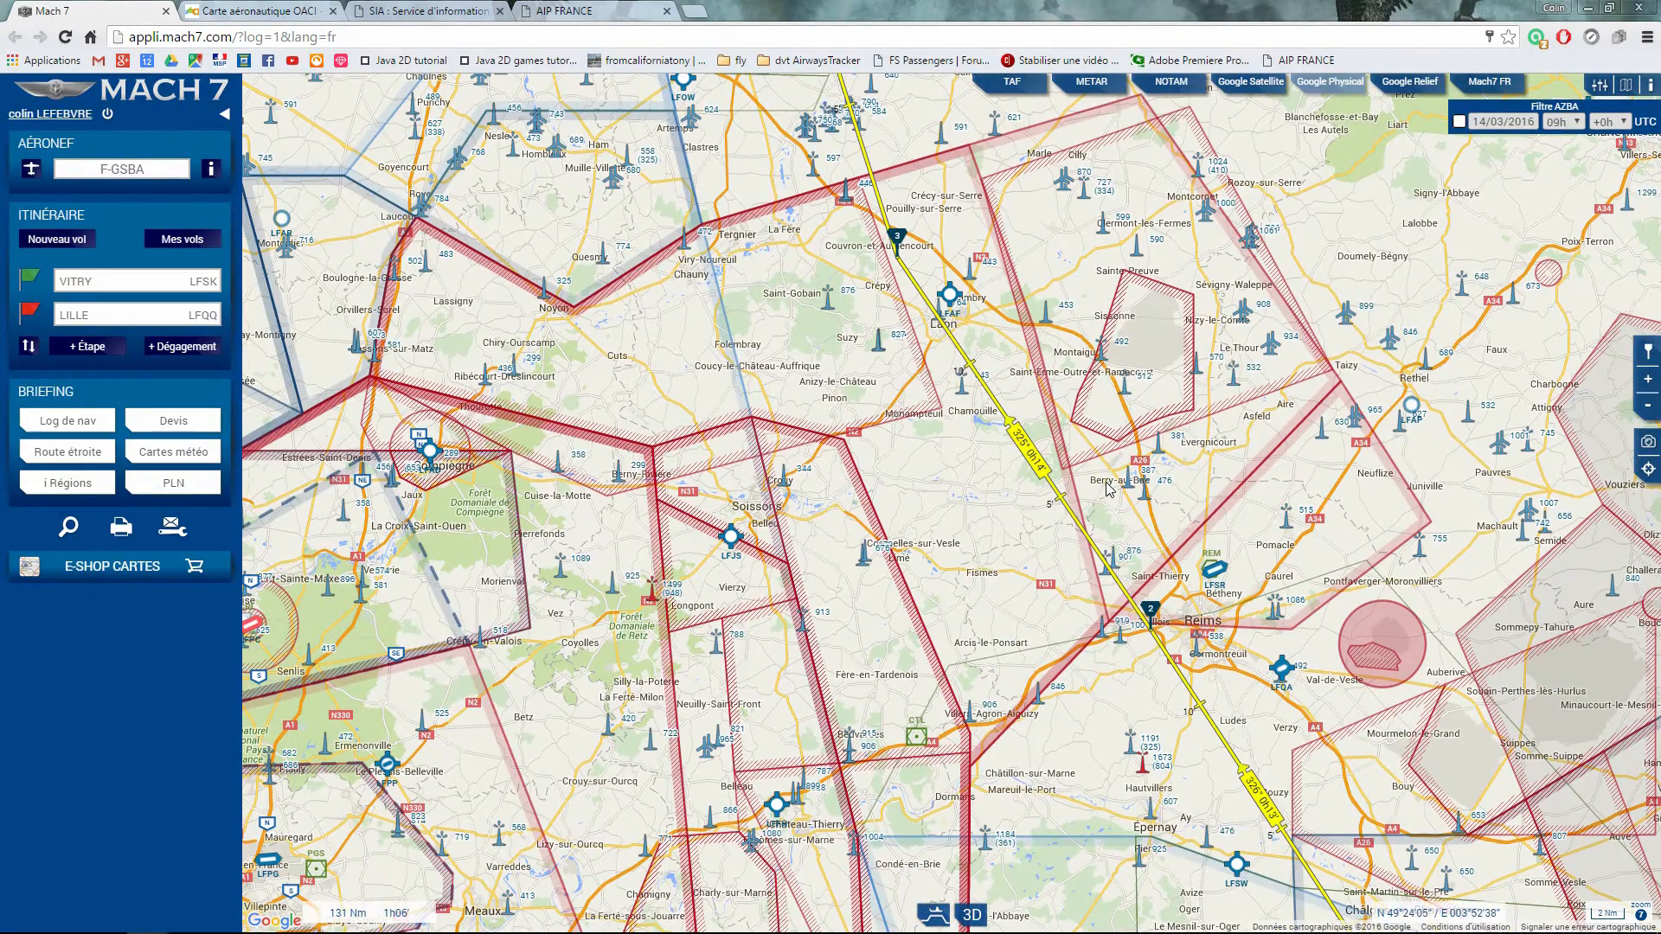
pyautogui.click(1038, 535)
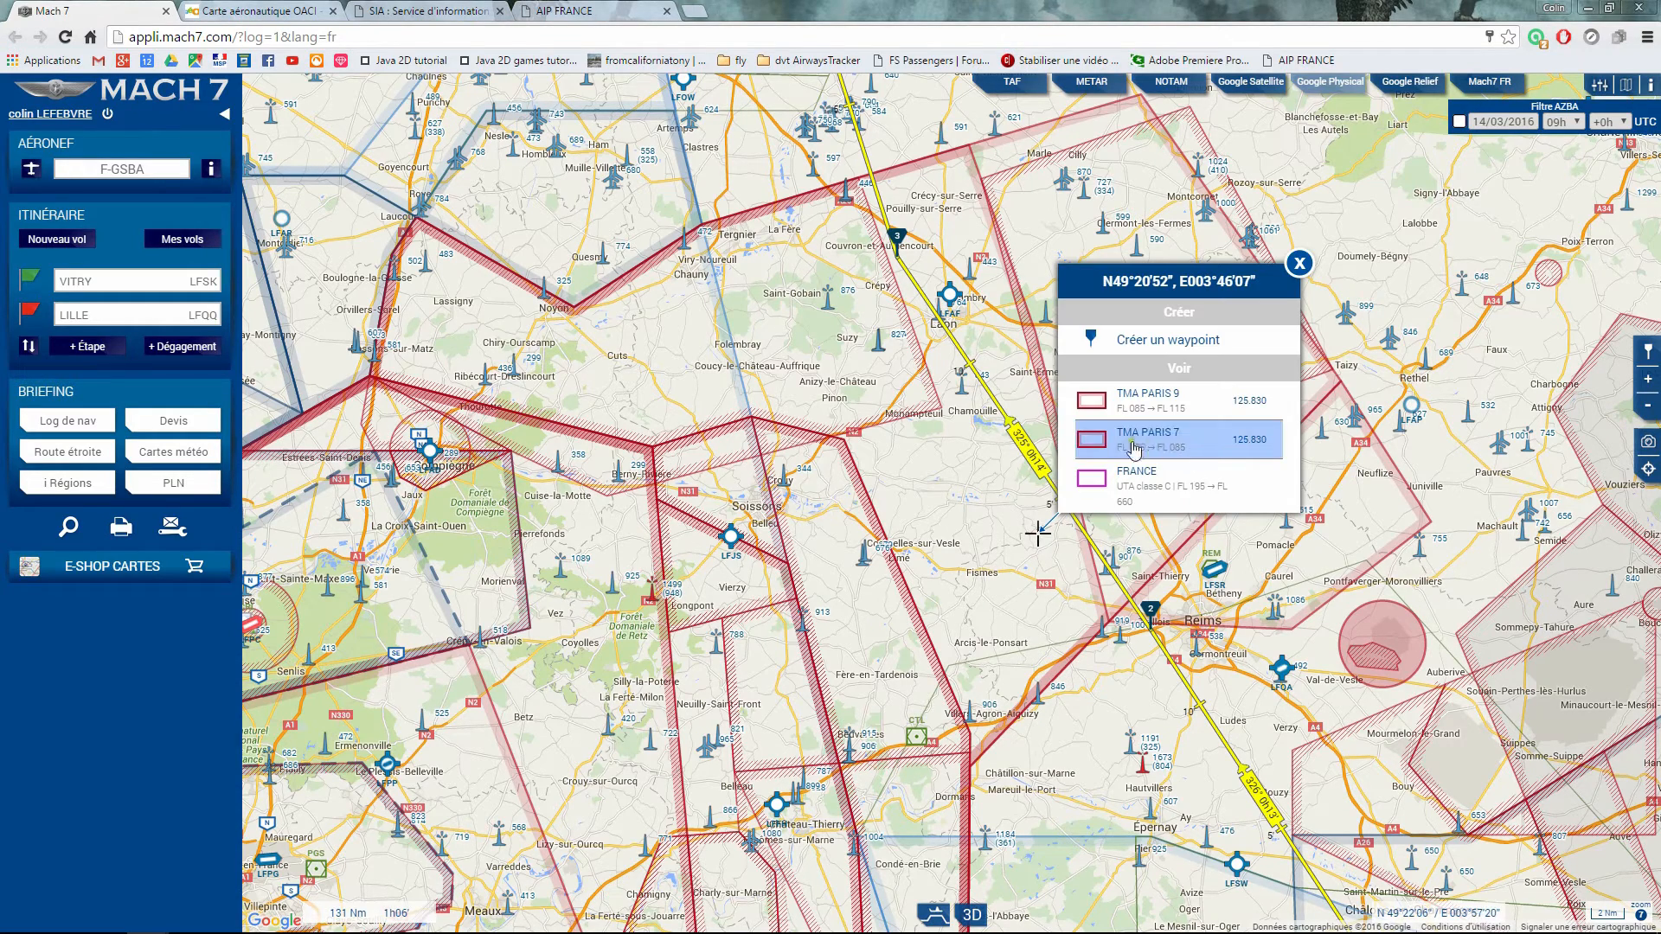
# - Inspect the TMA PARIS 7 entry in the list of airspaces northwest of Reims, and close the list
pyautogui.click(1133, 448)
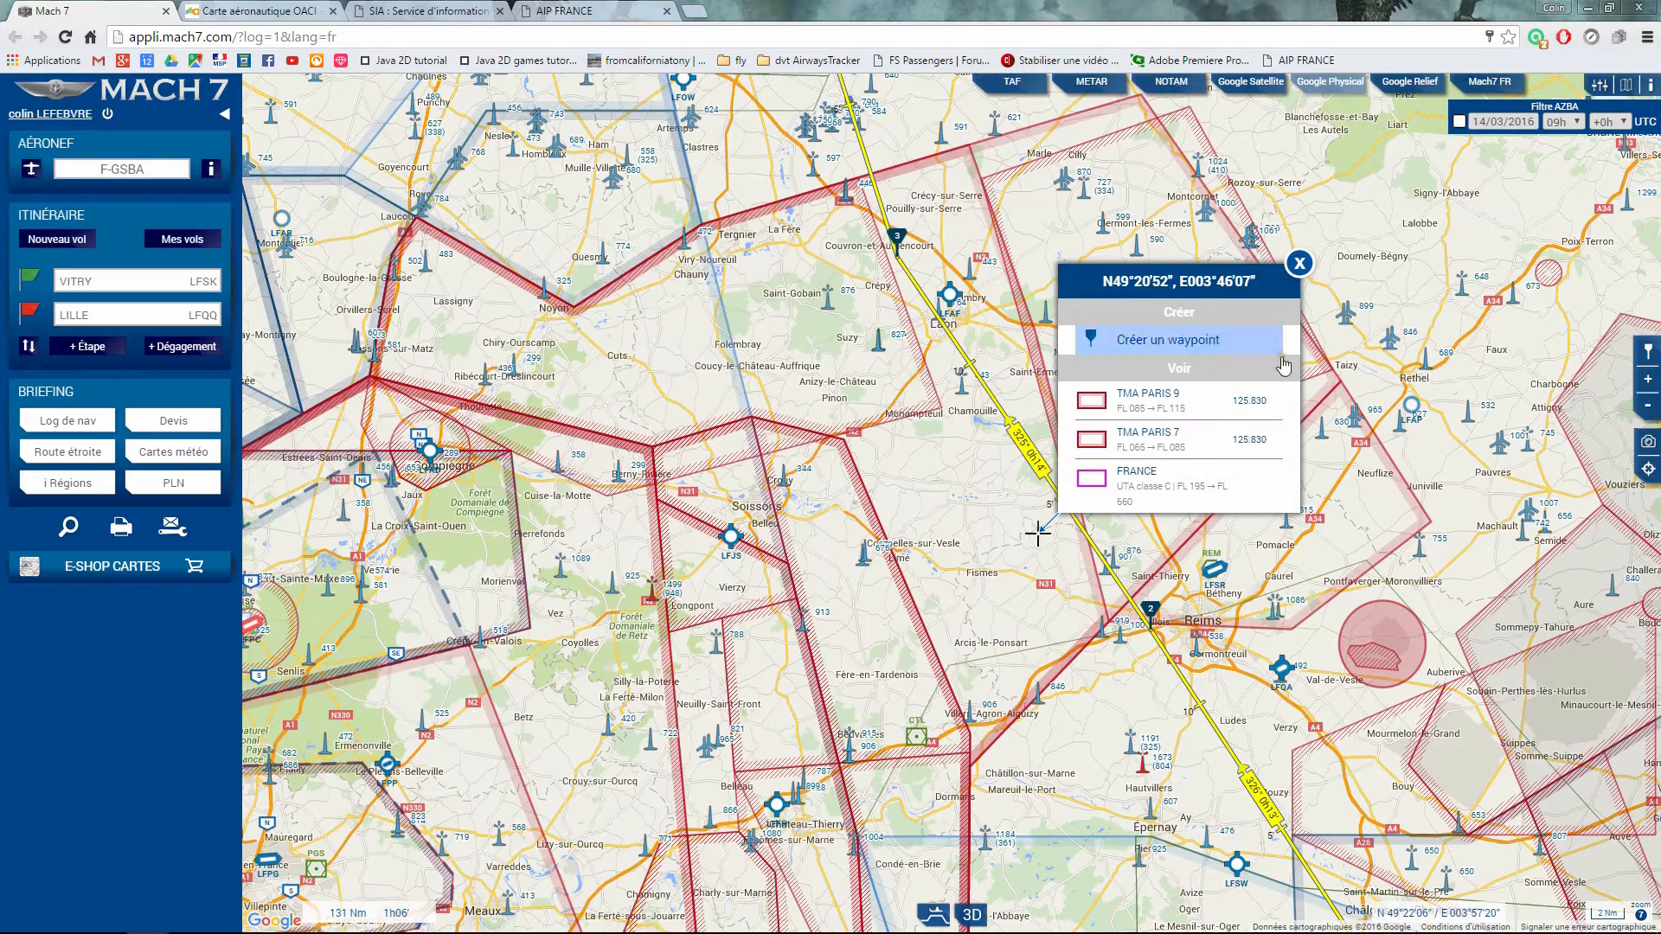
pyautogui.click(1299, 263)
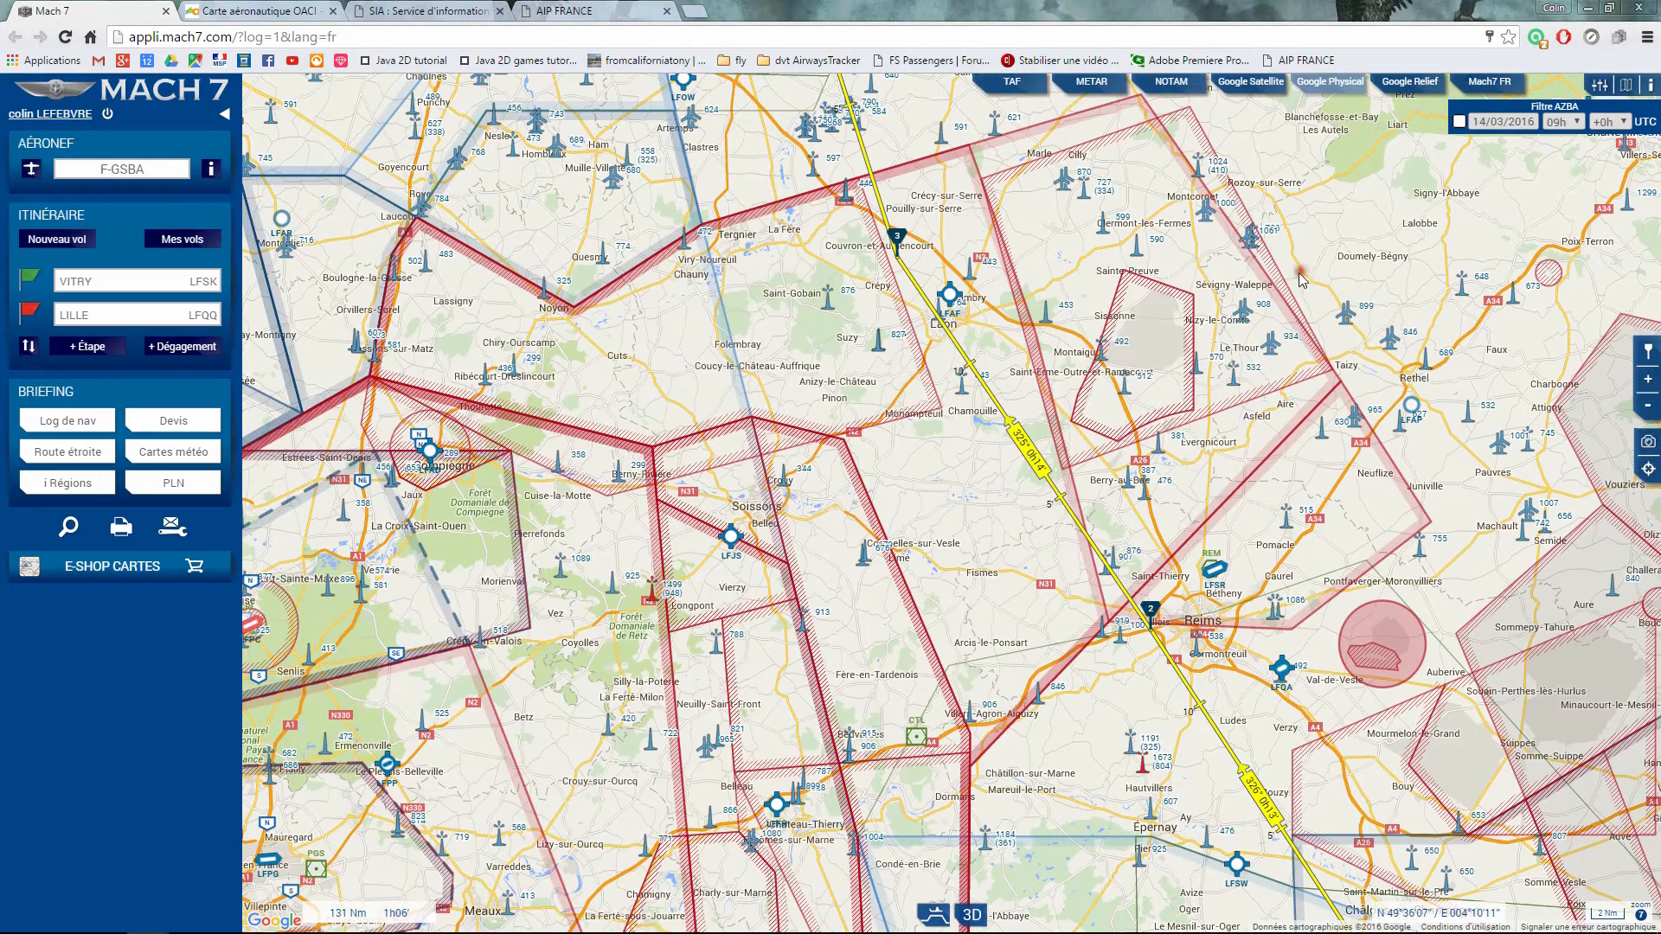
# - Reroute the leg northwest of Saint-Quentin through the CMB beacon beside Cambrai Epinoy as the fourth waypoint
pyautogui.moveTo(1029, 257); pyautogui.dragTo(1165, 644)
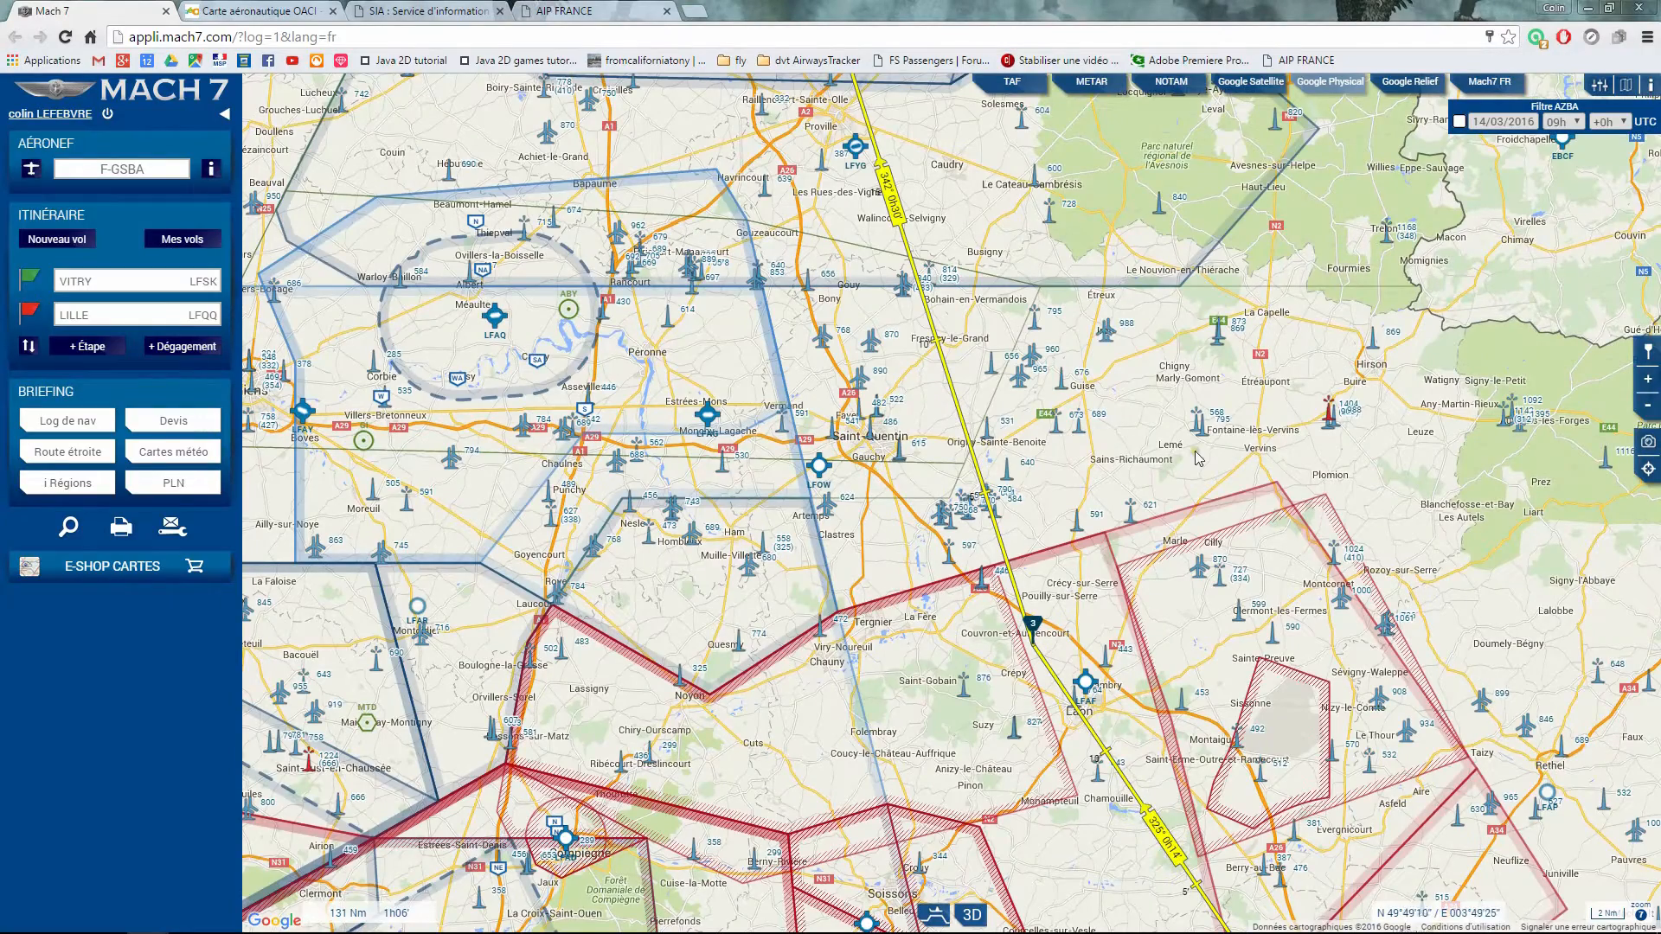
pyautogui.moveTo(806, 156); pyautogui.dragTo(861, 433)
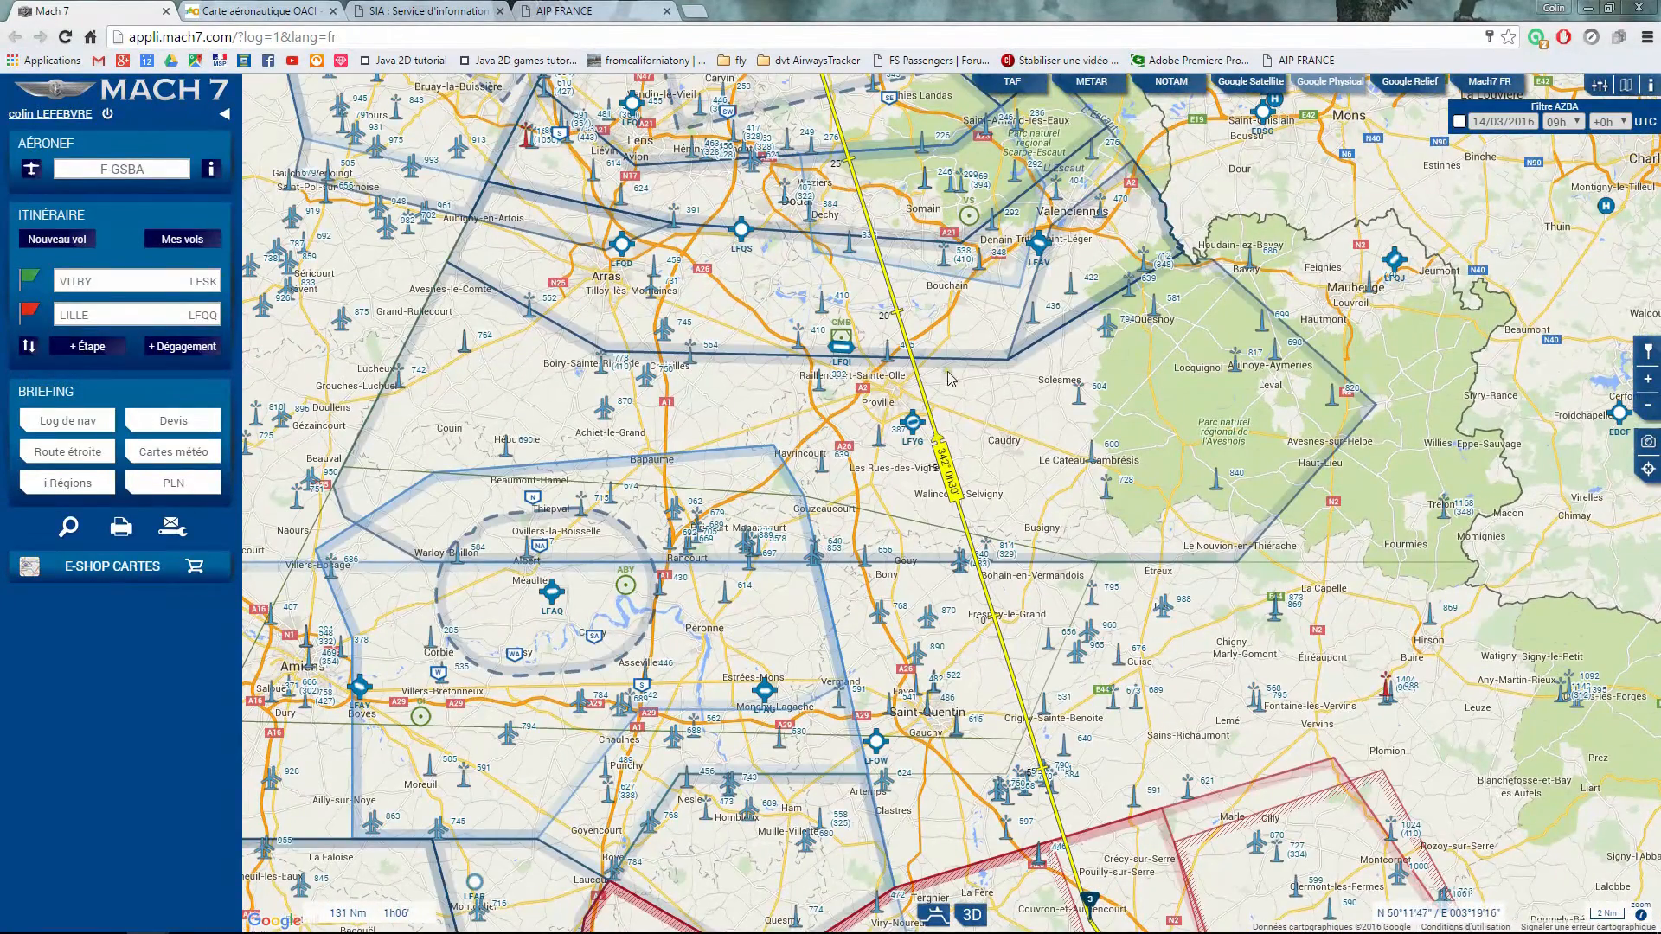
pyautogui.moveTo(908, 353); pyautogui.dragTo(842, 335)
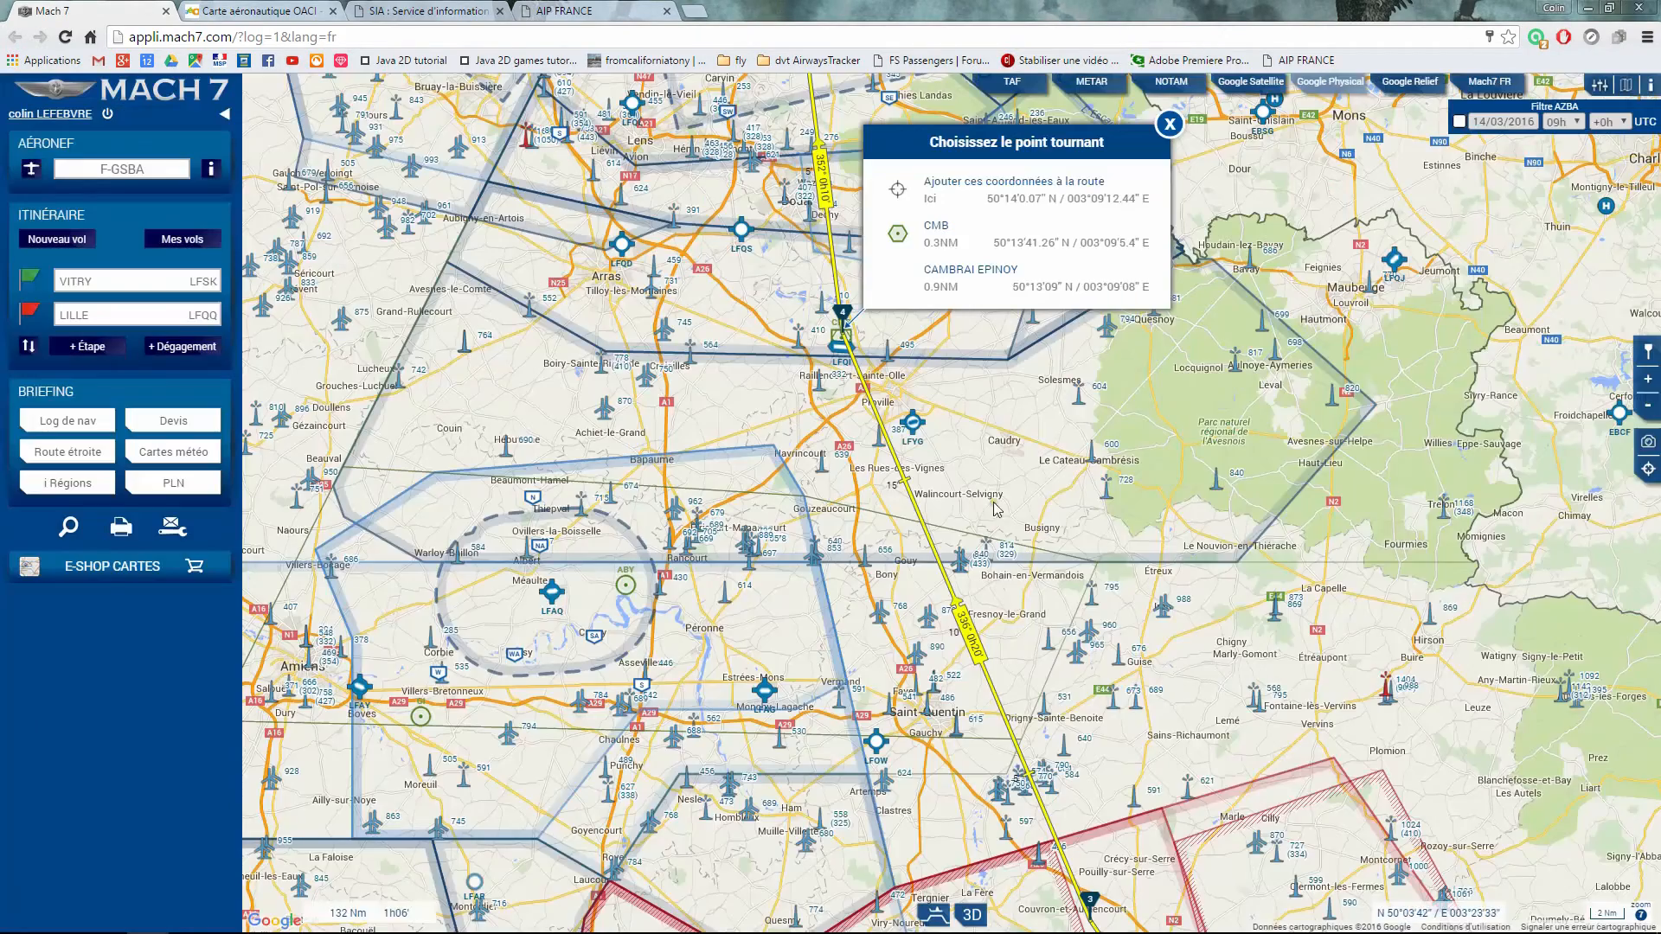
pyautogui.click(960, 234)
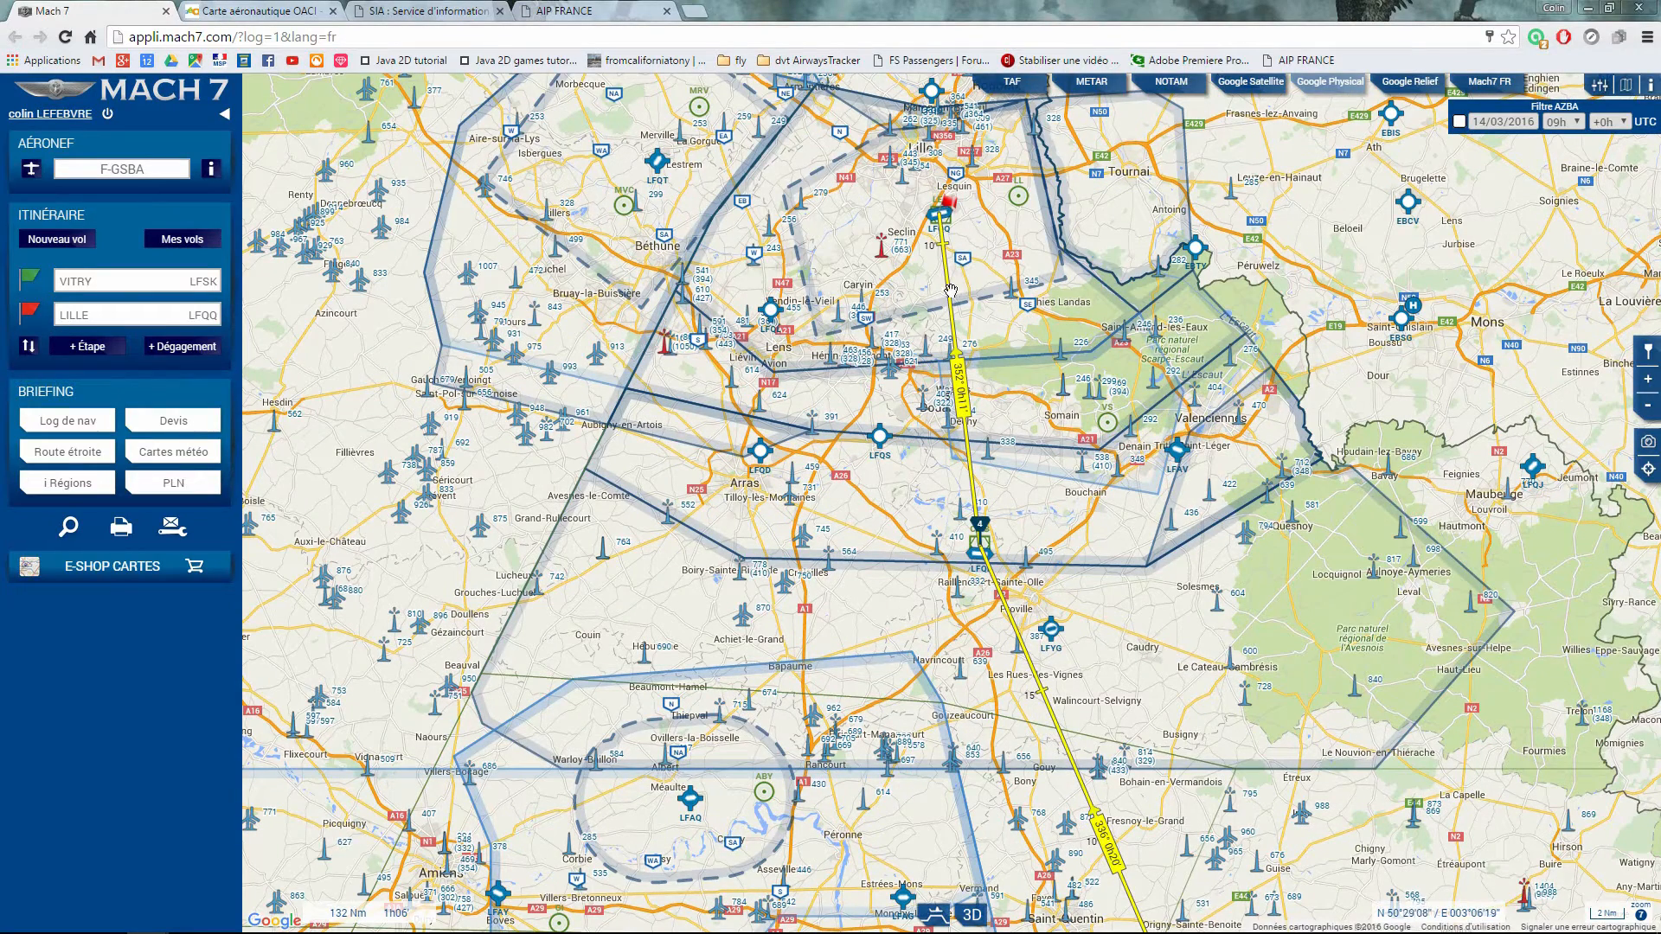
# - Identify the SW reporting point of LFQQ and reroute the final leg through SW Lille as the fifth waypoint
pyautogui.click(1028, 308)
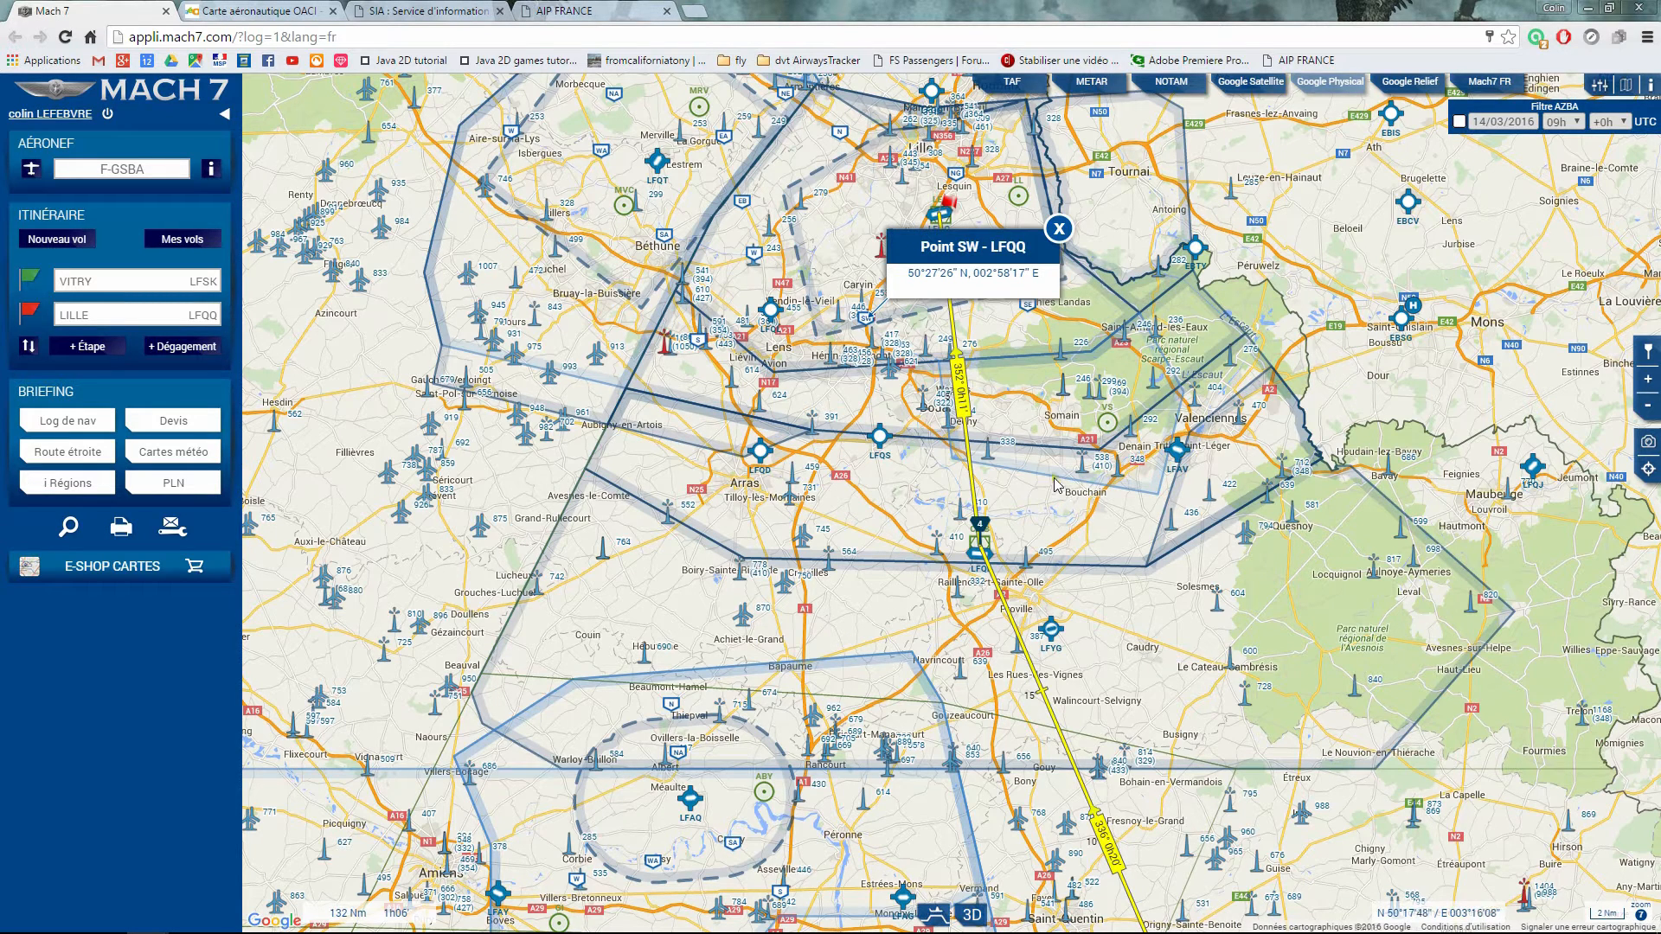
pyautogui.click(1058, 229)
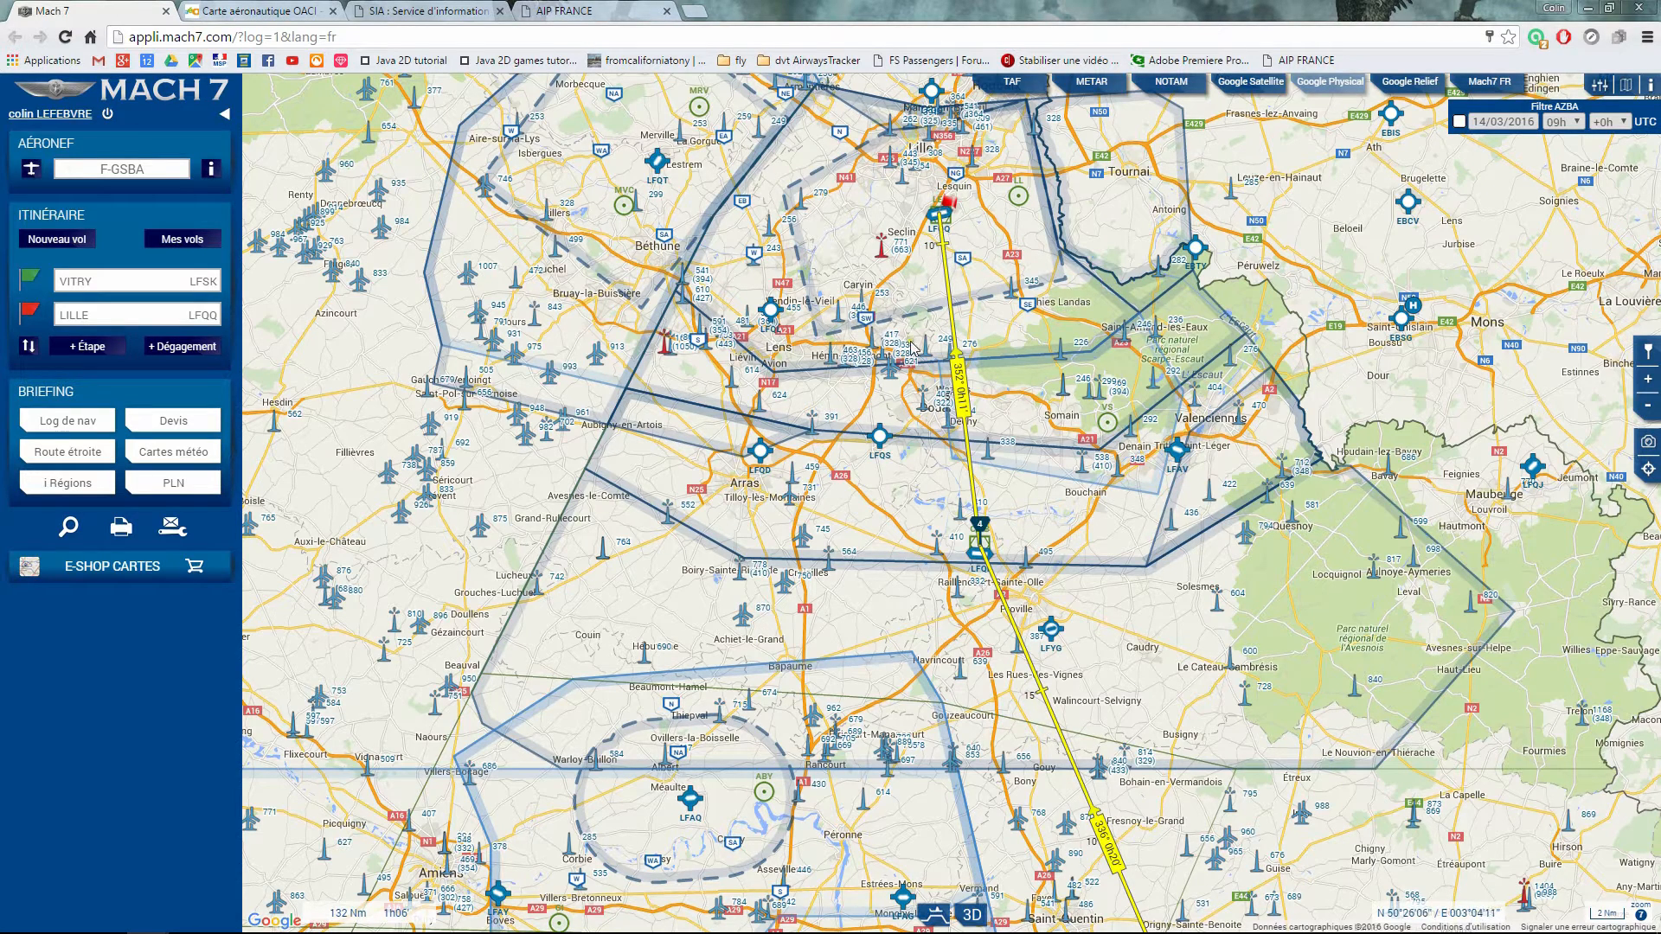
pyautogui.moveTo(957, 344); pyautogui.dragTo(866, 301)
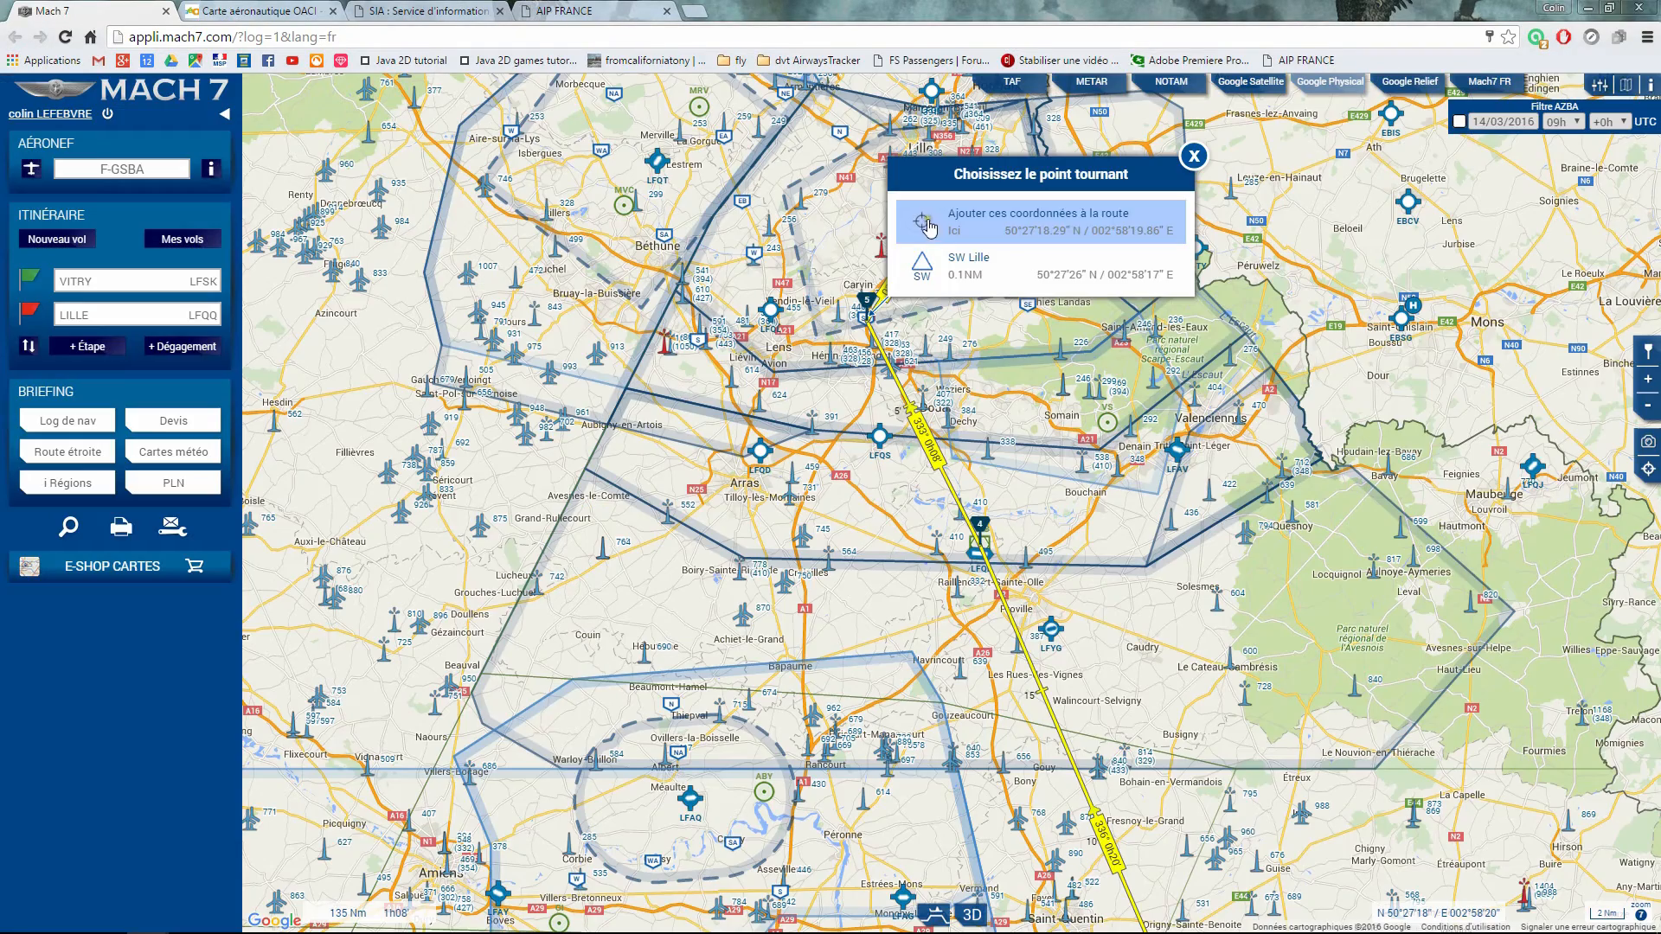
pyautogui.click(1000, 274)
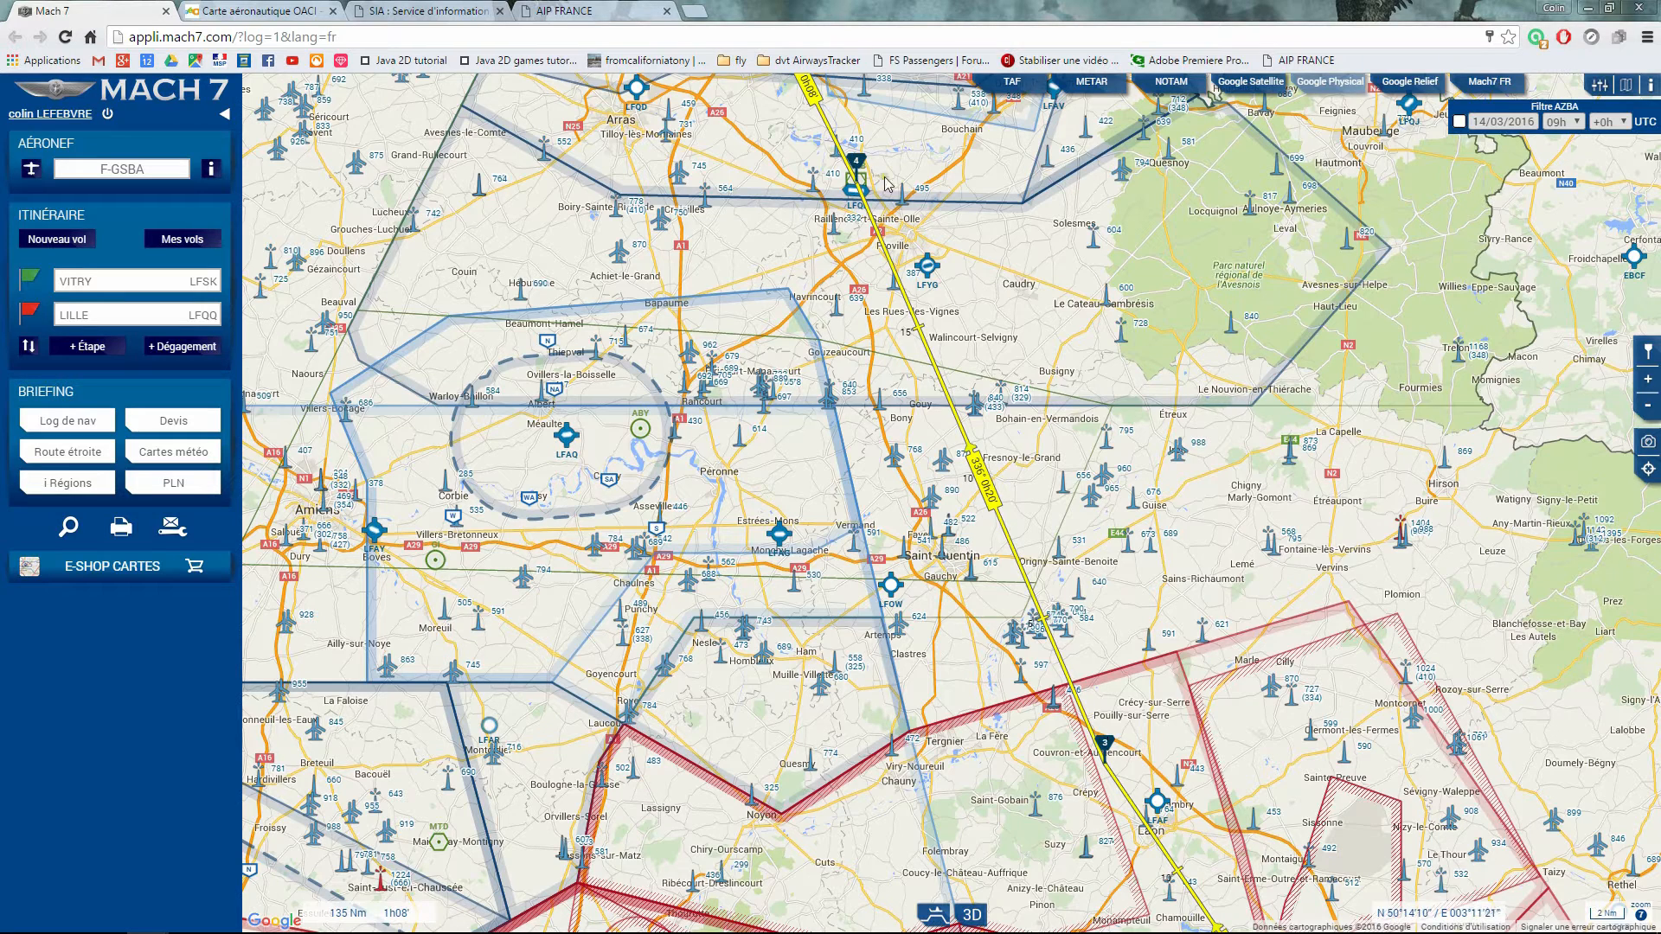
# - Set the route leg labels to show distances in nautical miles instead of flight times
pyautogui.moveTo(887, 188); pyautogui.dragTo(846, 133)
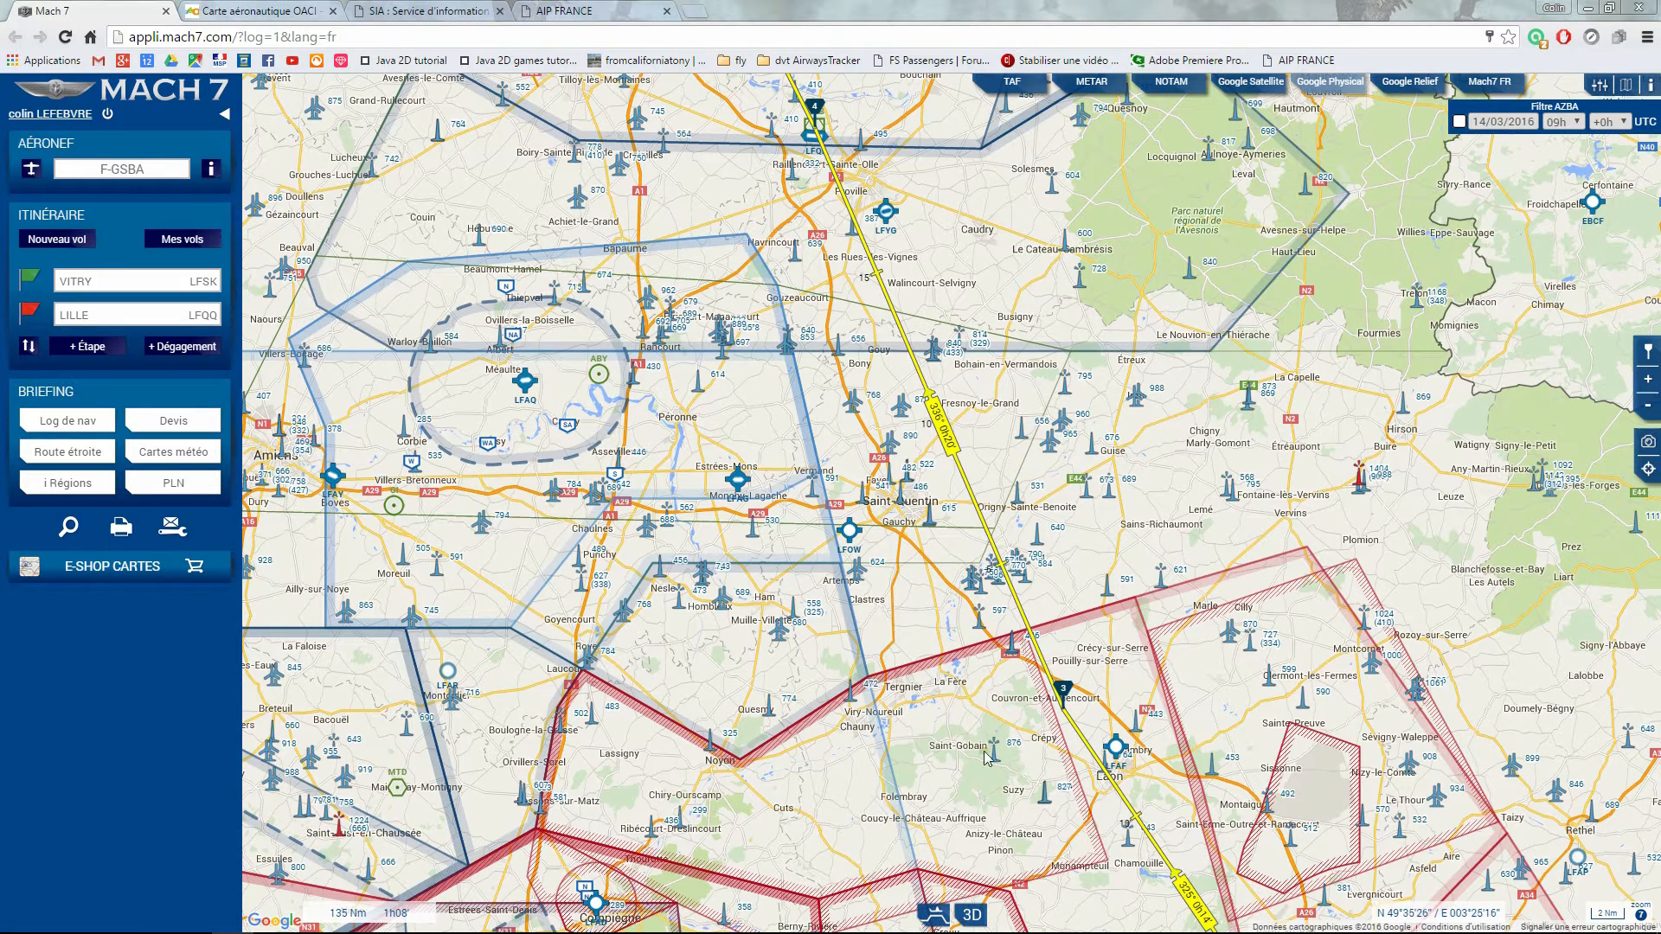
pyautogui.click(1598, 89)
pyautogui.scroll(-1, 1527, 493)
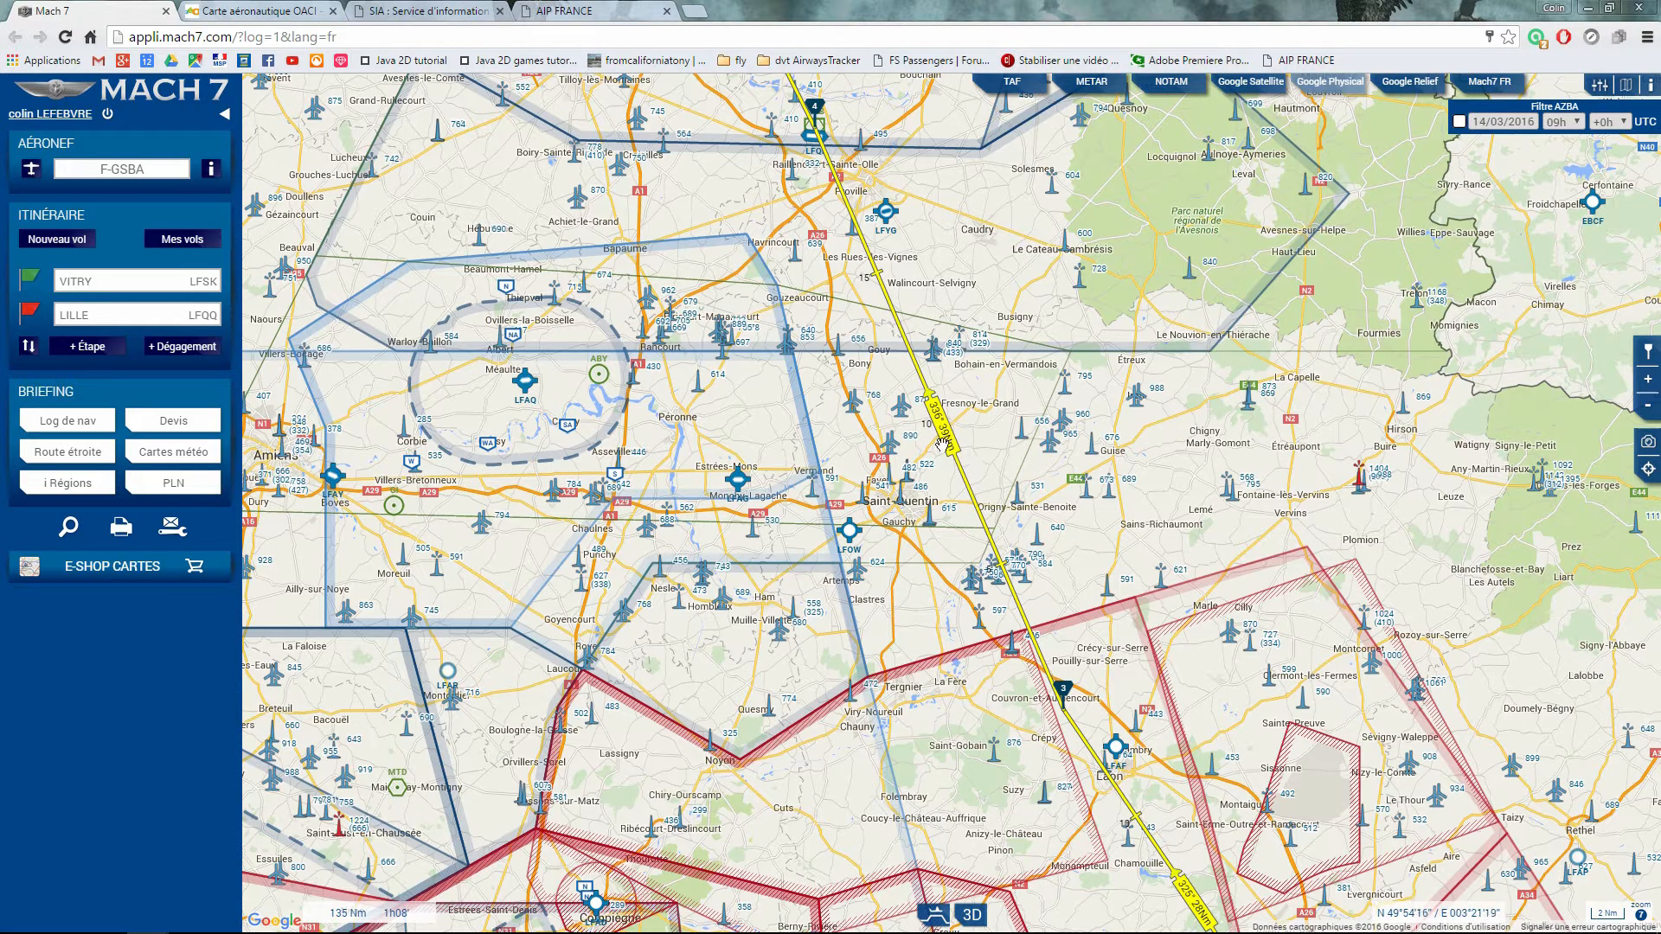
# - Calculate 40 divided by 1.23 in the Windows calculator, and close it to return to the map
pyautogui.moveTo(1660, 179); pyautogui.dragTo(1396, 172)
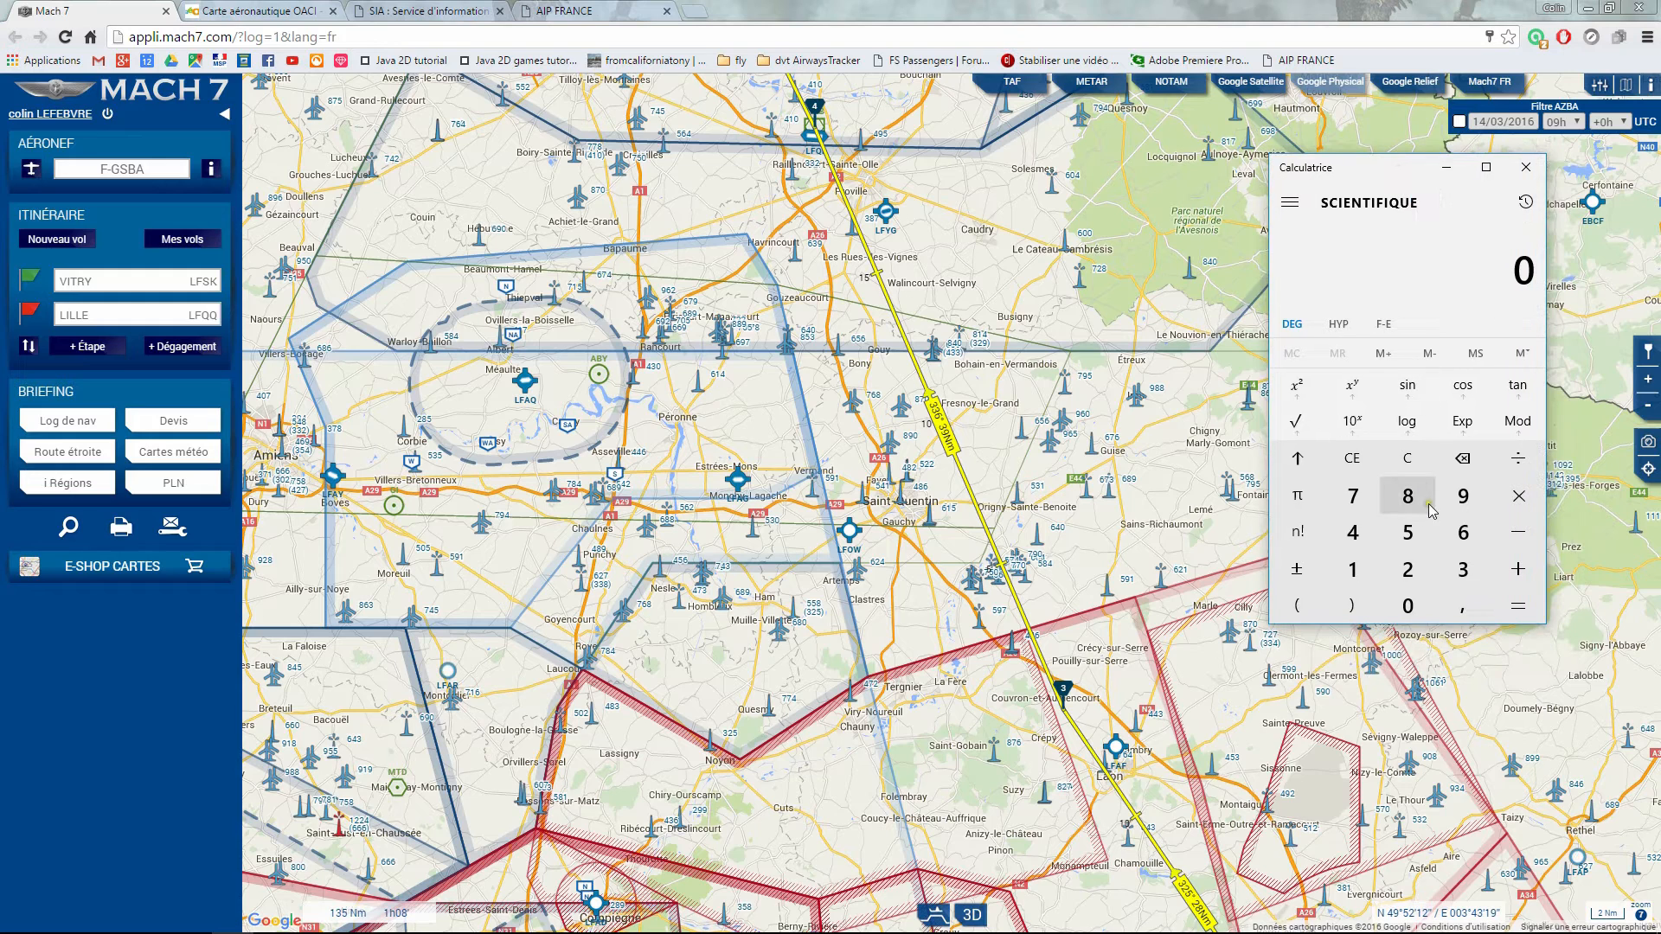
pyautogui.click(1354, 538)
pyautogui.click(1399, 606)
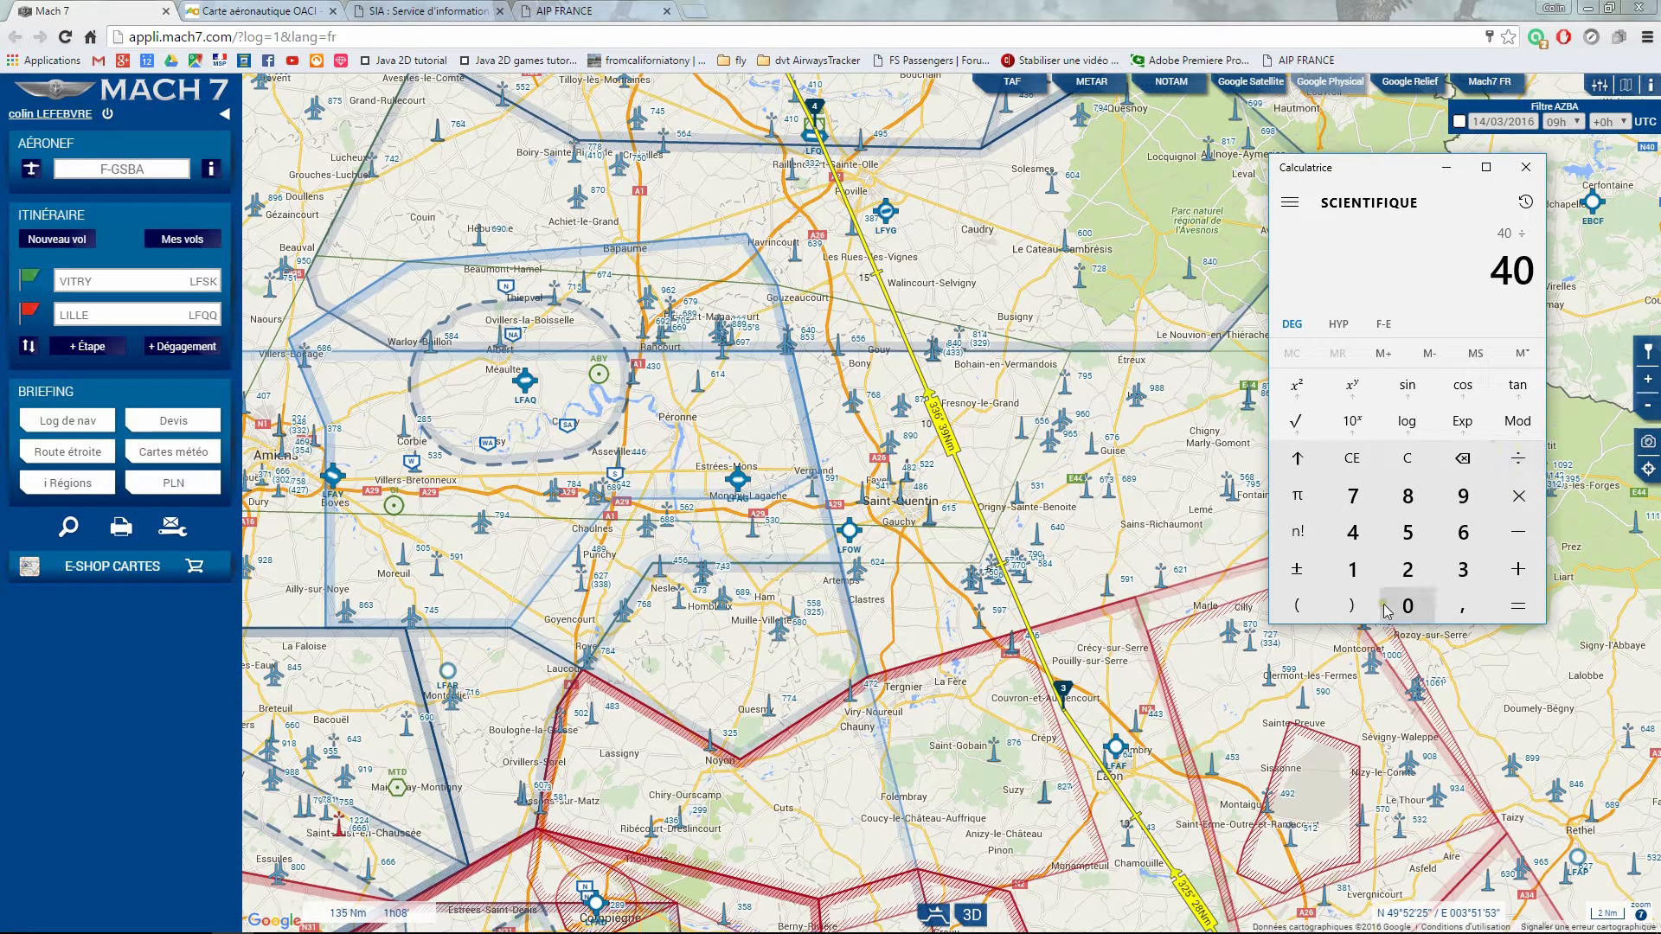
pyautogui.click(1353, 570)
pyautogui.click(1462, 606)
pyautogui.click(1409, 580)
pyautogui.click(1463, 569)
pyautogui.click(1518, 610)
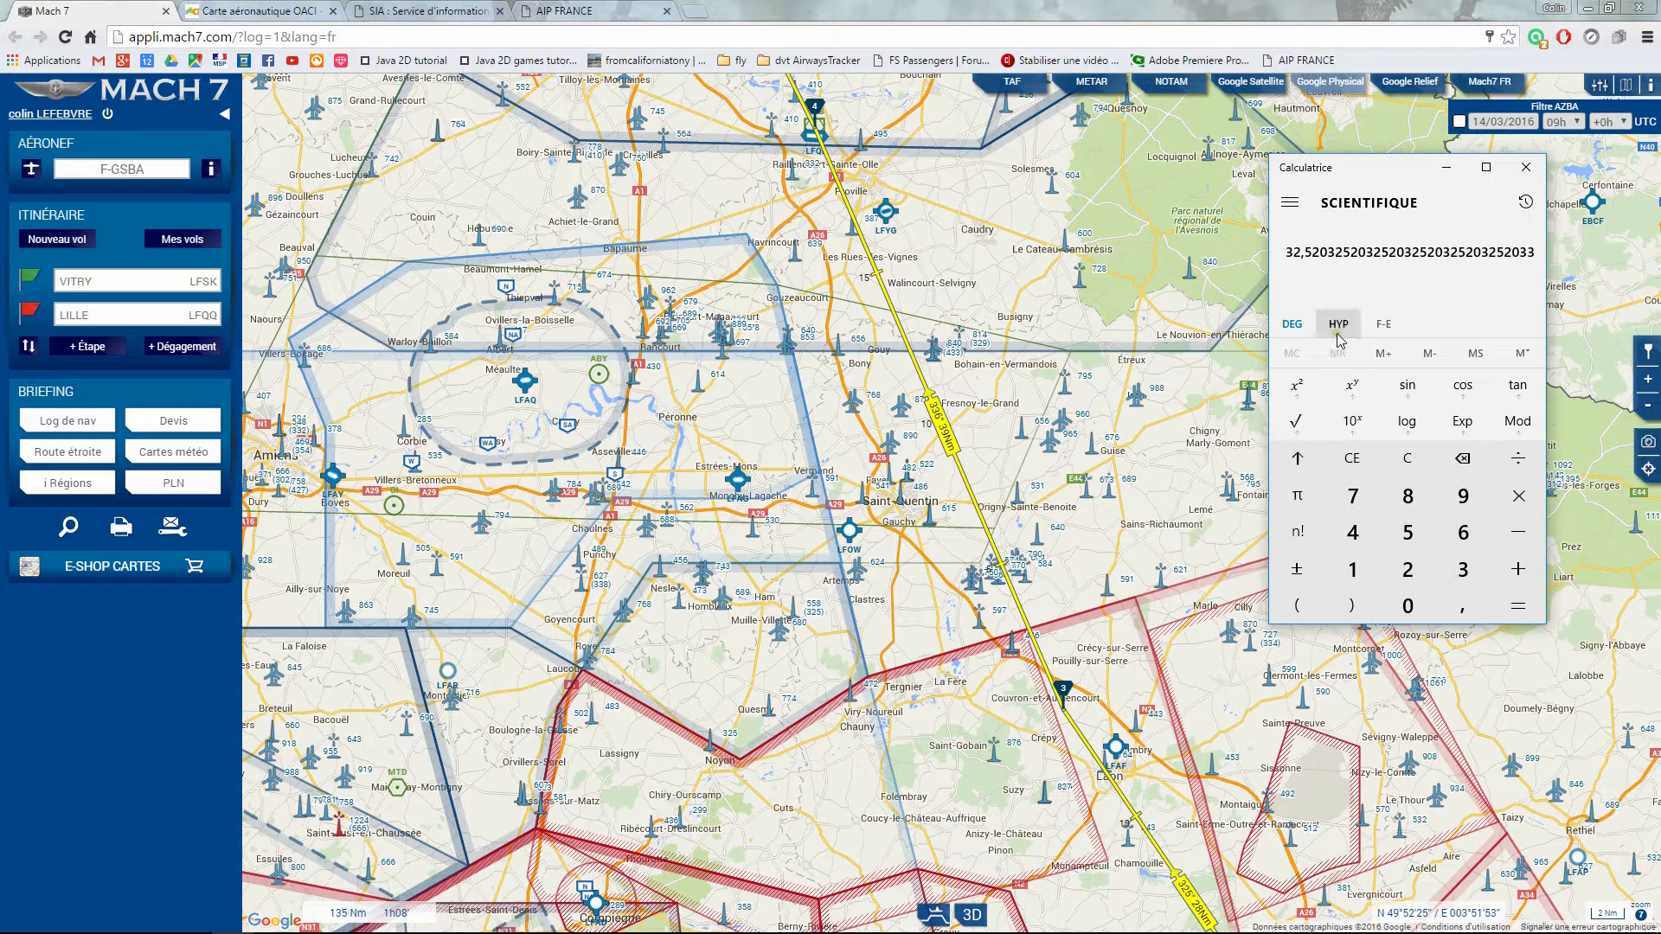
pyautogui.click(1307, 395)
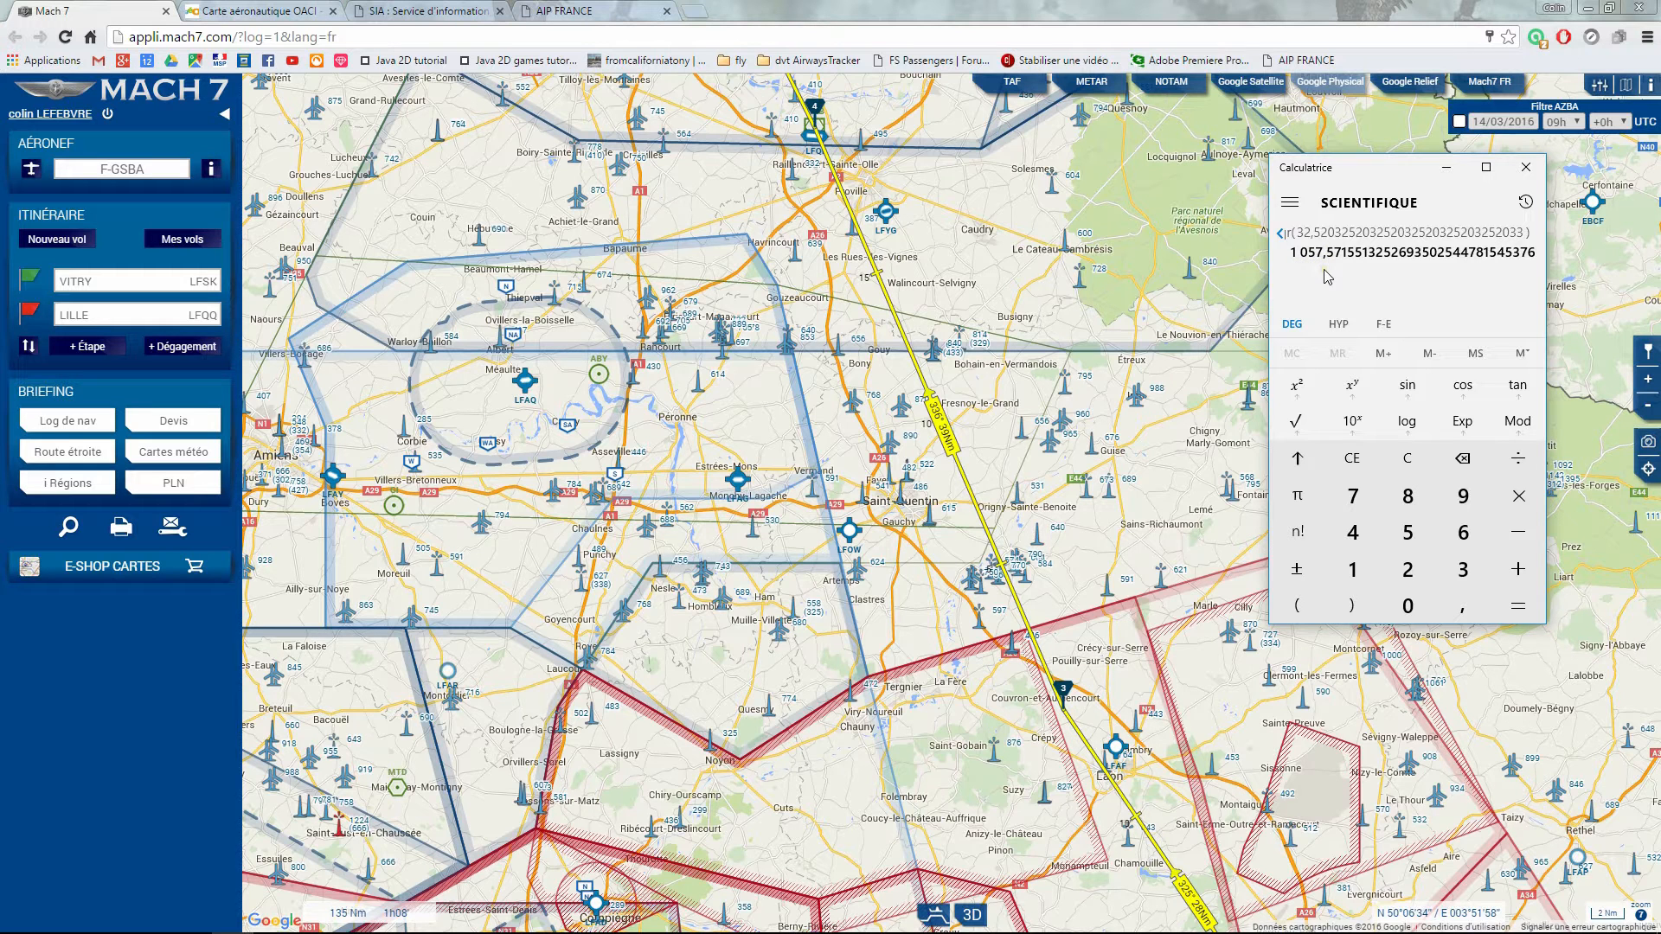
pyautogui.click(1527, 168)
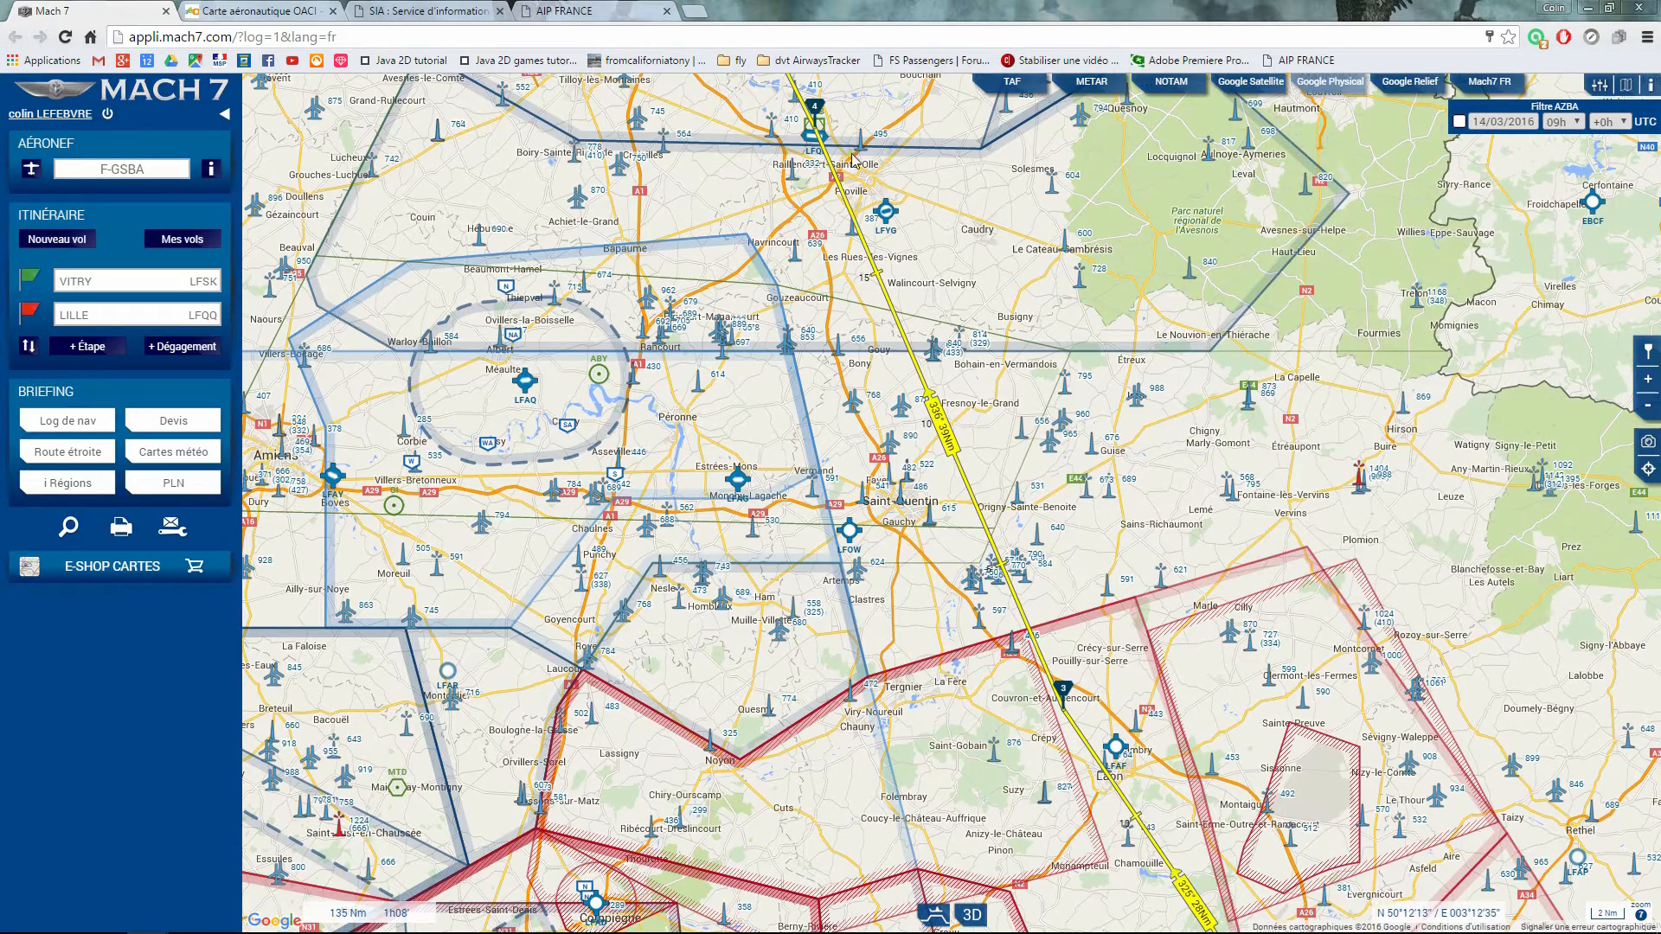
# - Examine where the leg between waypoints 1 and 2 passes the airspace corner near Condé-sur-Marne
pyautogui.scroll(-2, 1270, 544)
pyautogui.scroll(3, 1176, 749)
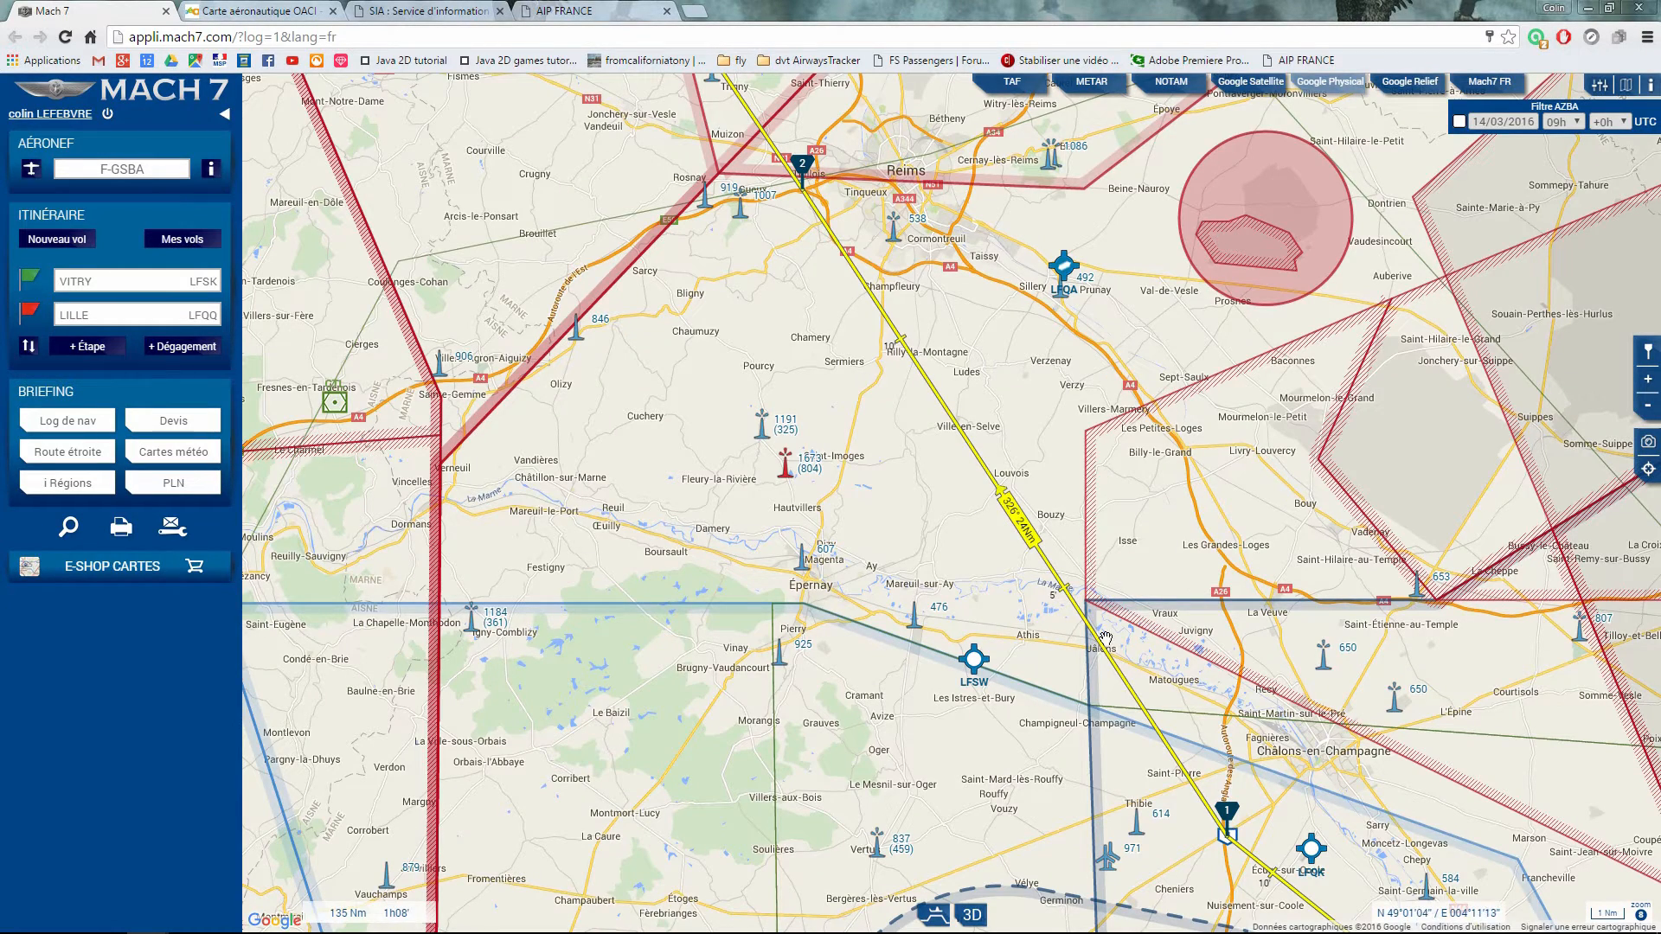
pyautogui.scroll(1, 1116, 649)
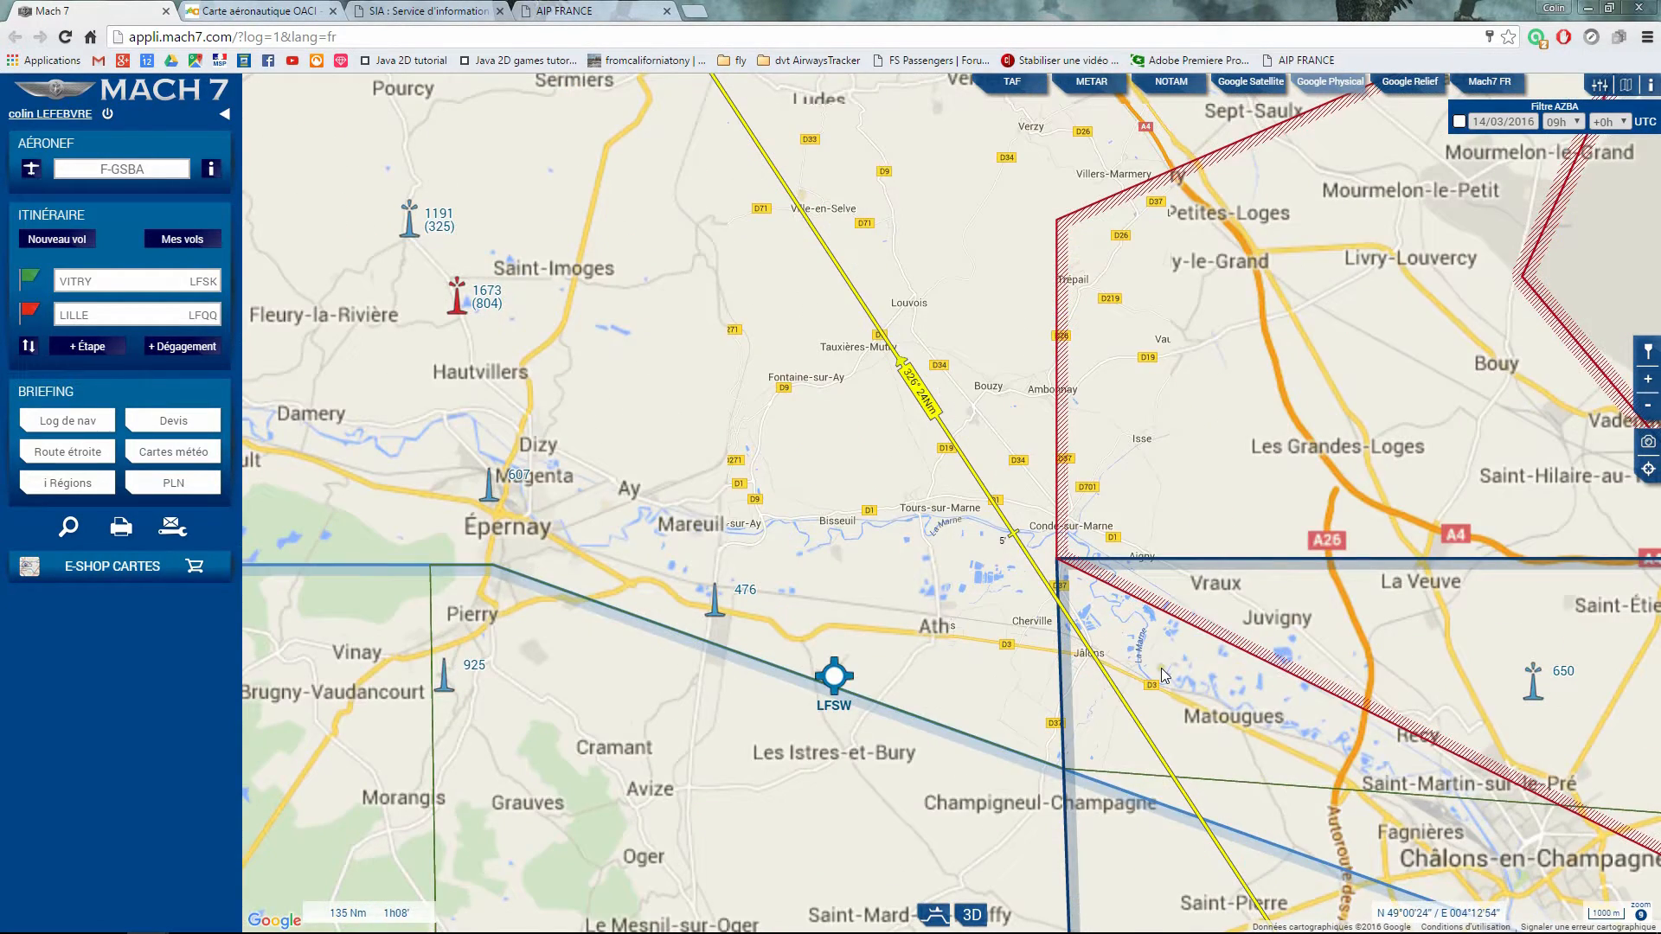
pyautogui.scroll(1, 1124, 636)
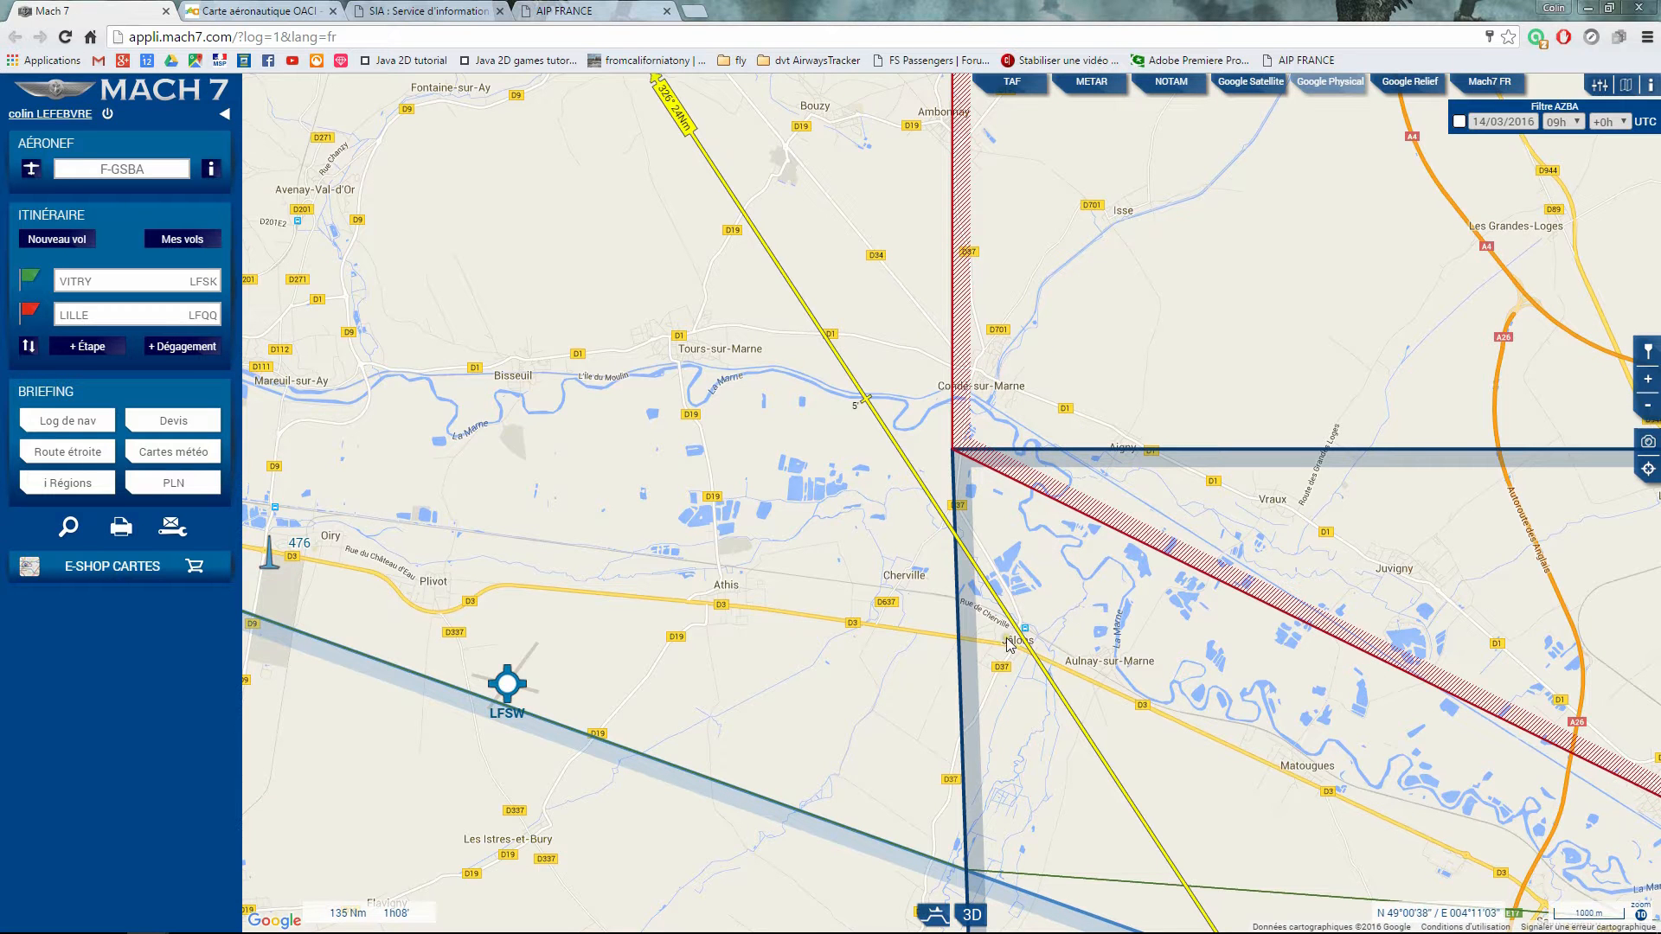
pyautogui.scroll(-1, 870, 545)
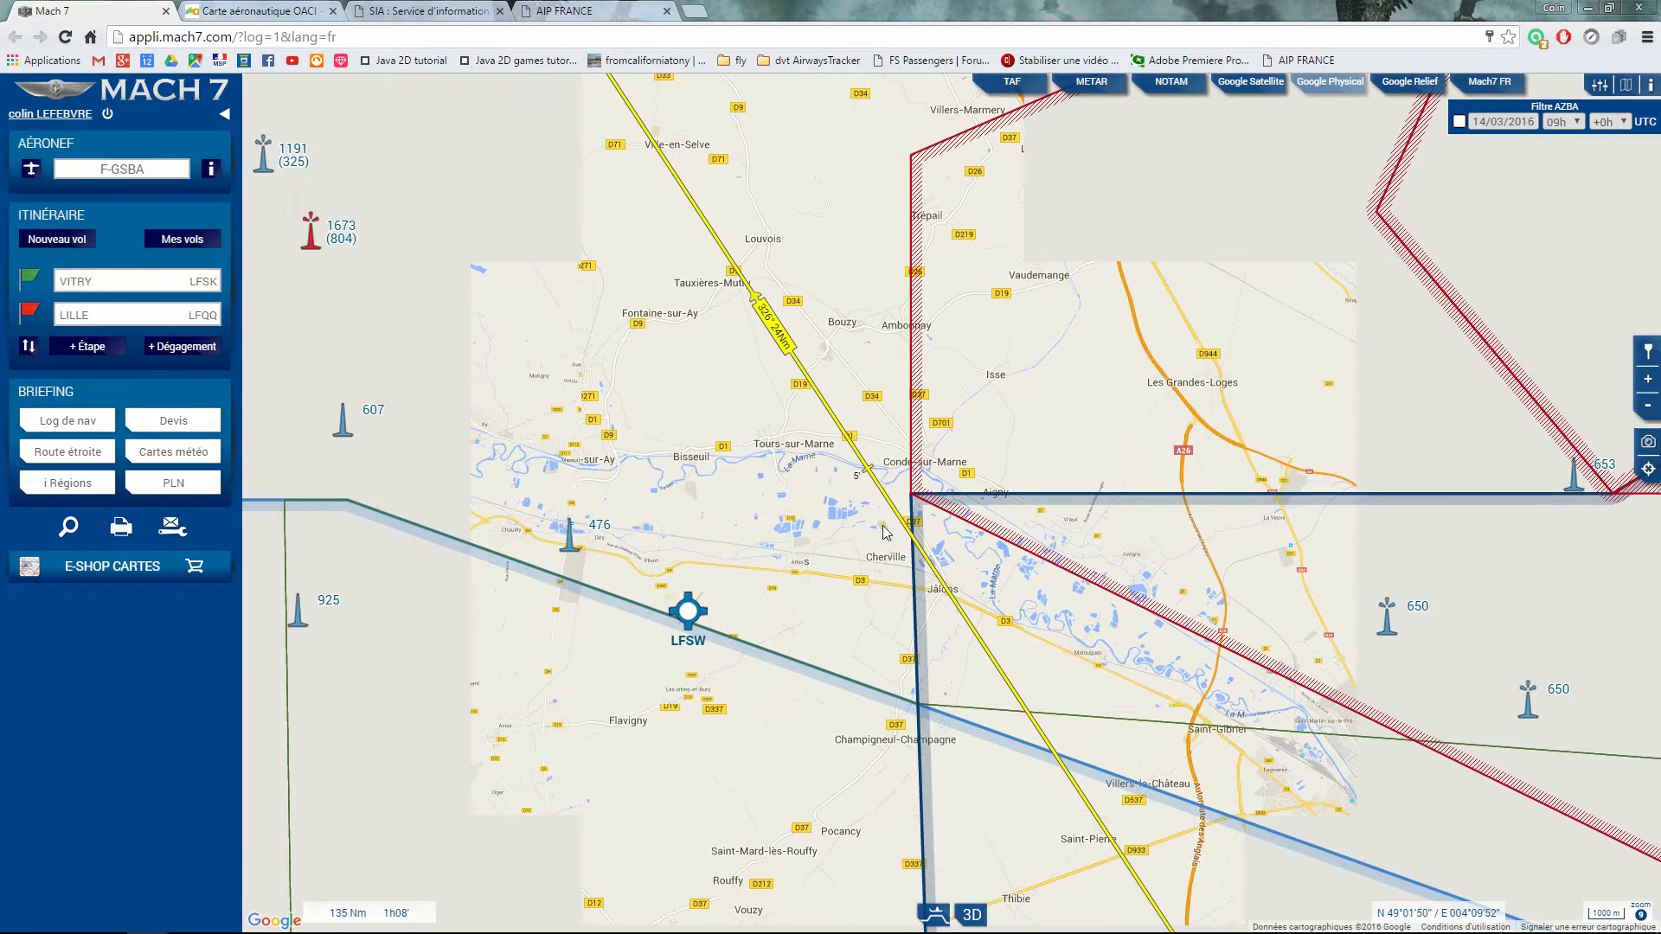
pyautogui.scroll(-1, 870, 630)
# - Draw a measuring line due north from the CAV VOR-DME across the leg between waypoints 1 and 2, and inspect the crossing
pyautogui.moveTo(813, 753); pyautogui.dragTo(782, 489)
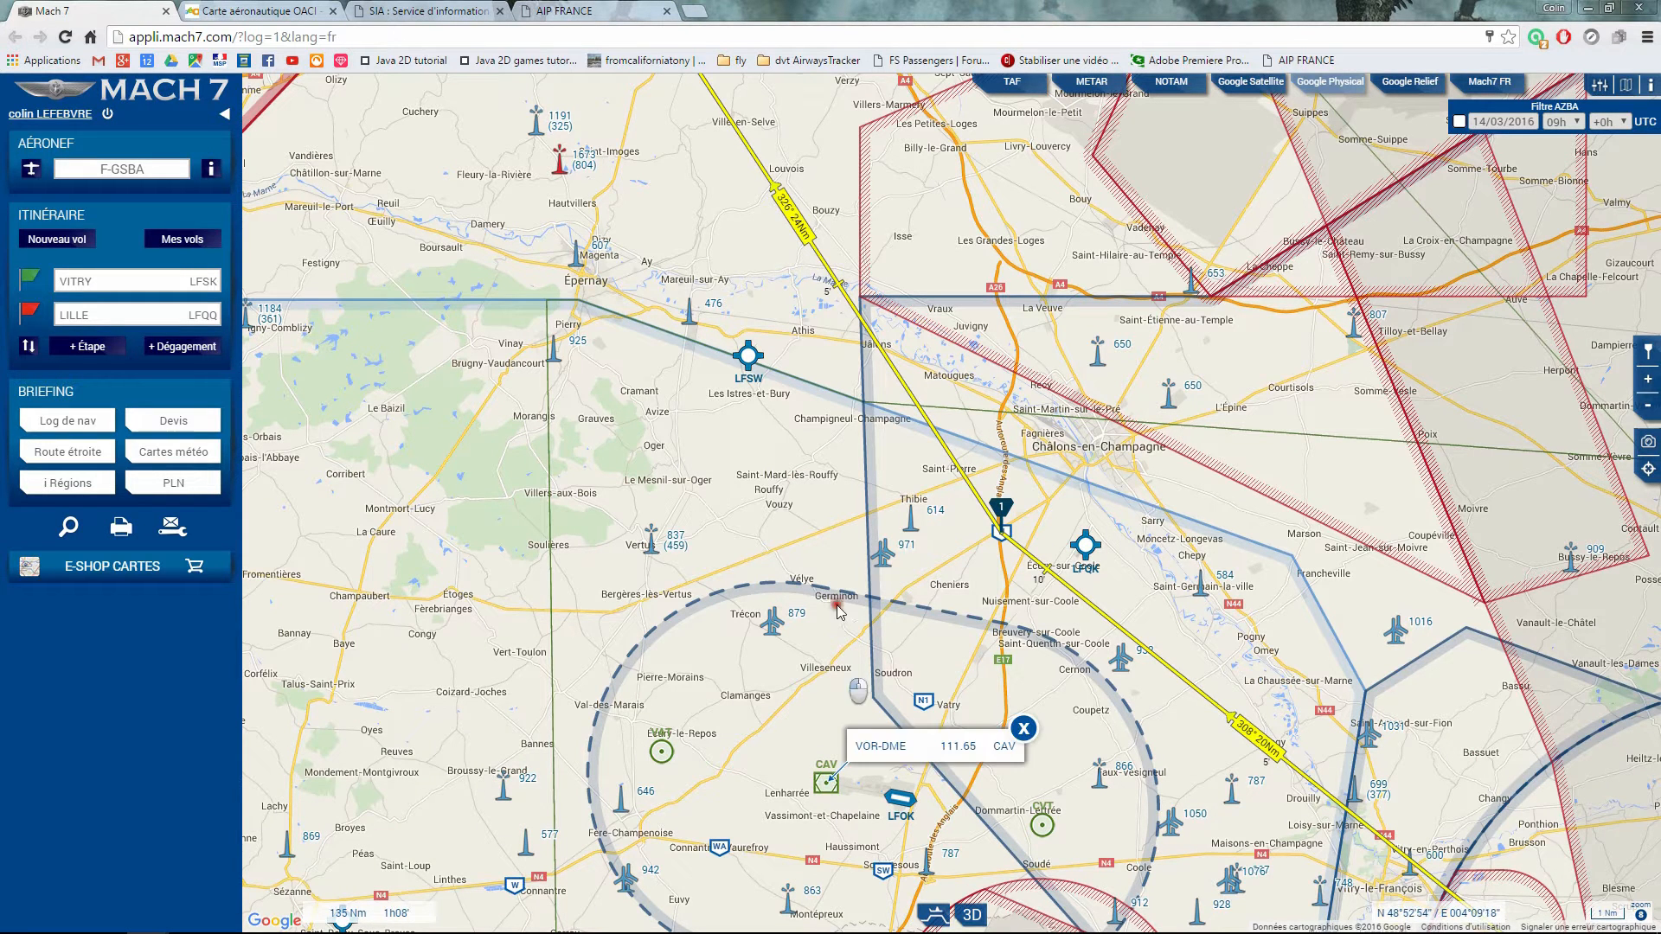
pyautogui.moveTo(826, 781); pyautogui.dragTo(828, 127)
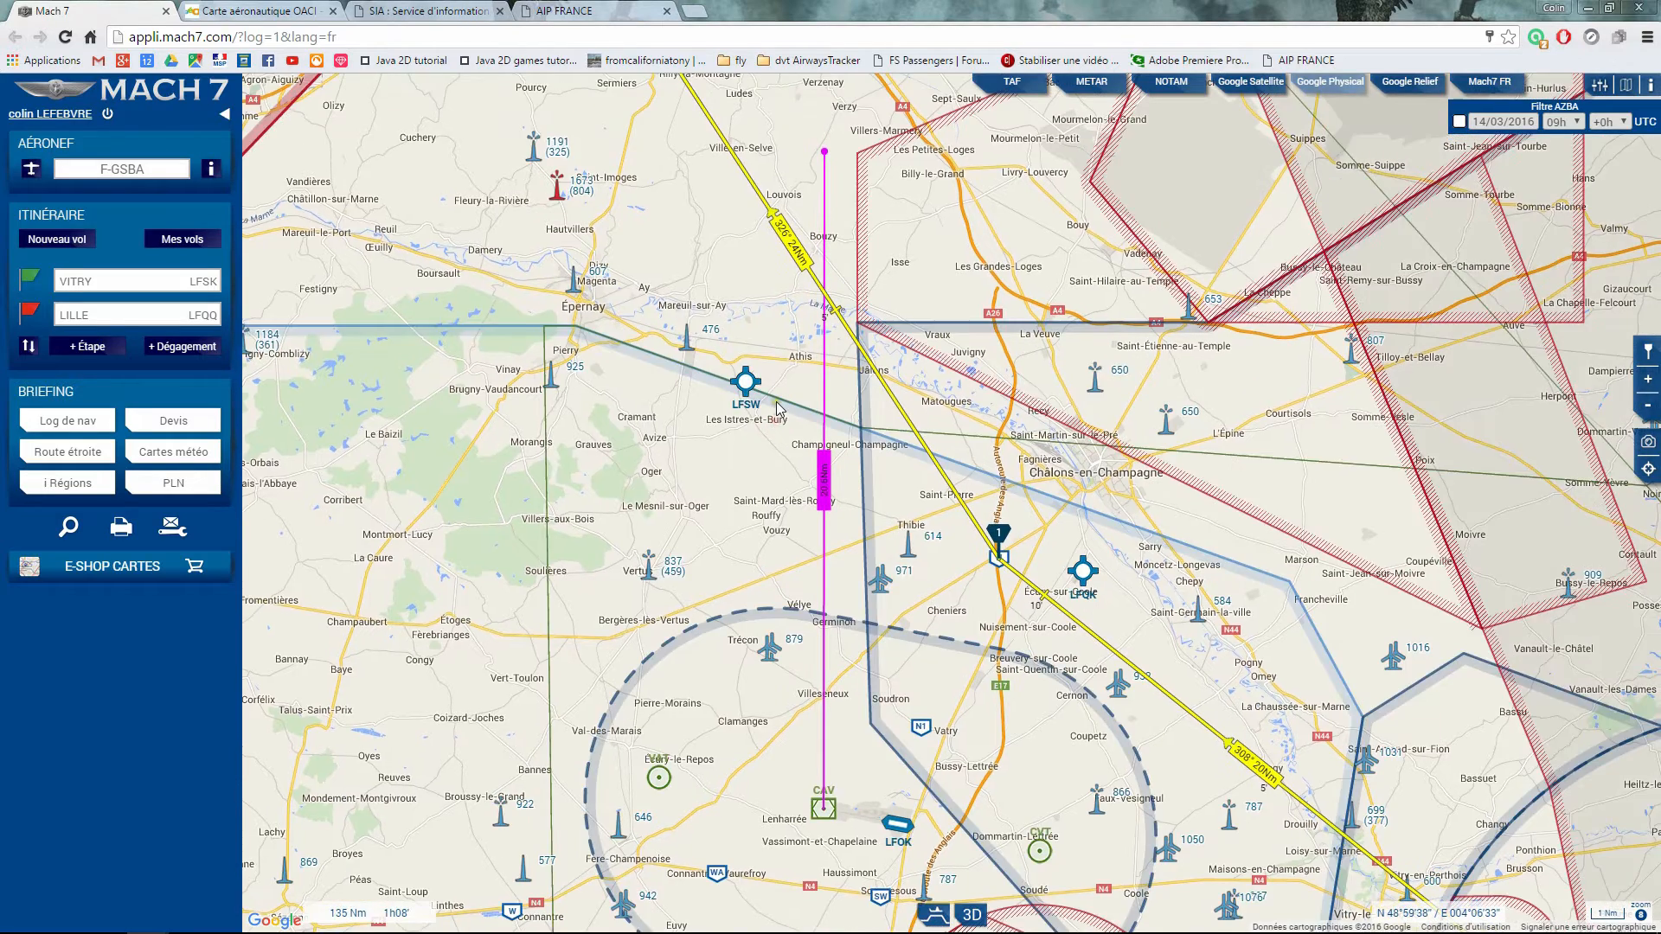
pyautogui.scroll(1, 775, 403)
pyautogui.moveTo(808, 322); pyautogui.dragTo(689, 456)
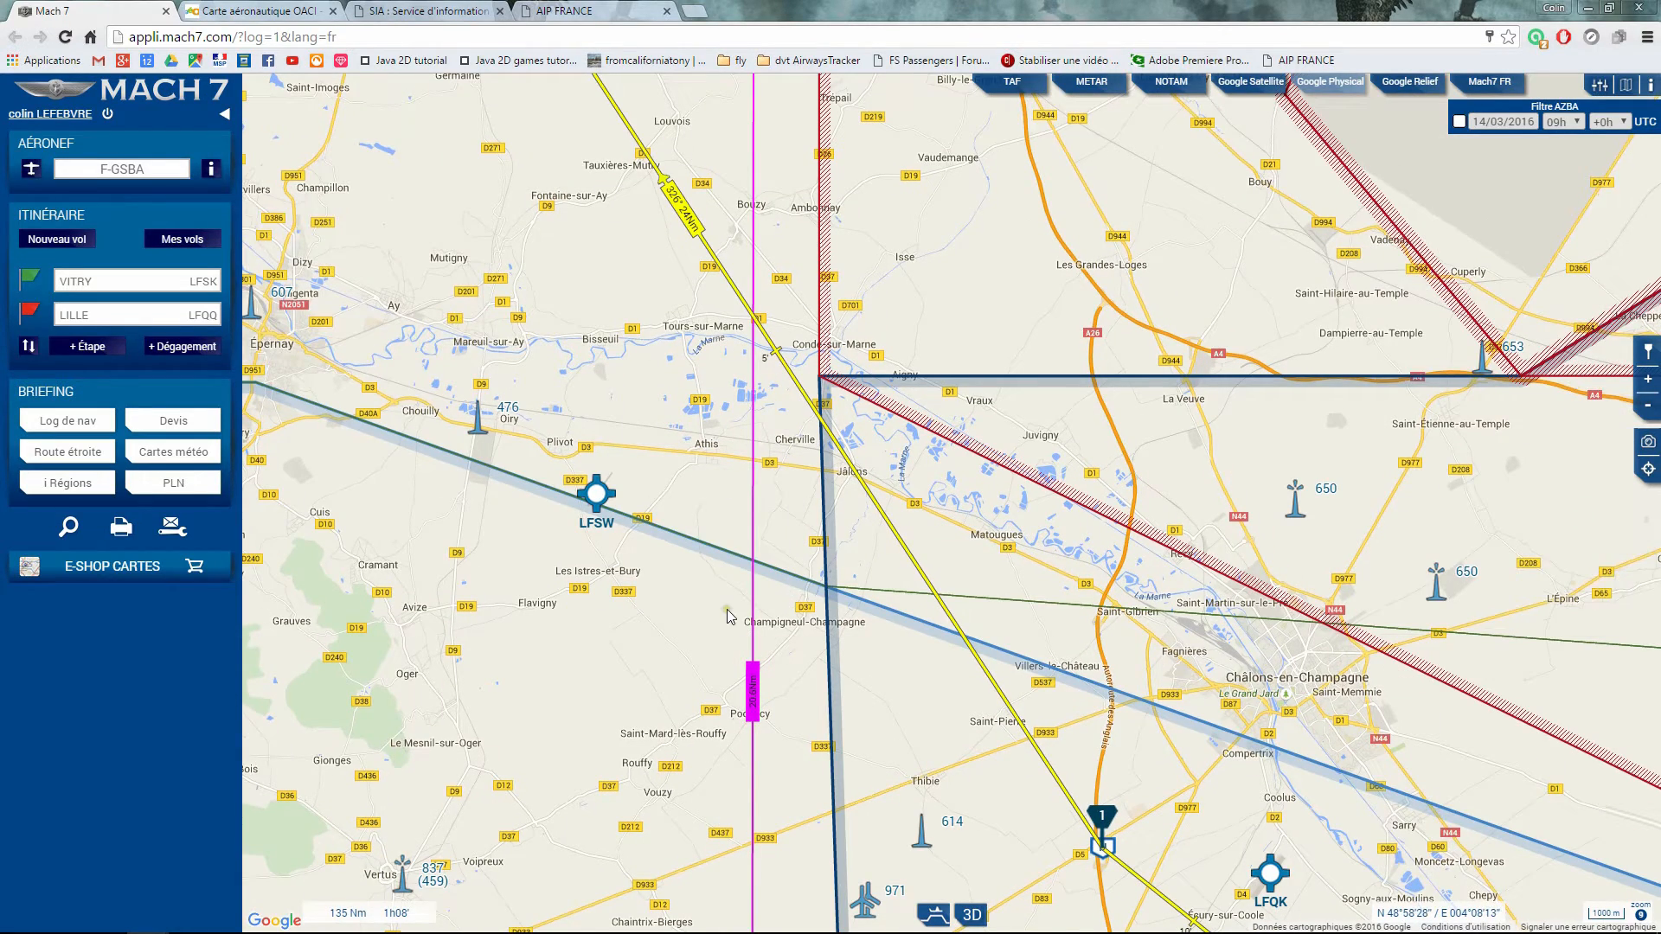
# - Review the route from Châlons-en-Champagne up to waypoint 4 near Cambrai, and examine the Géoportail OACI chart
pyautogui.scroll(-1, 726, 615)
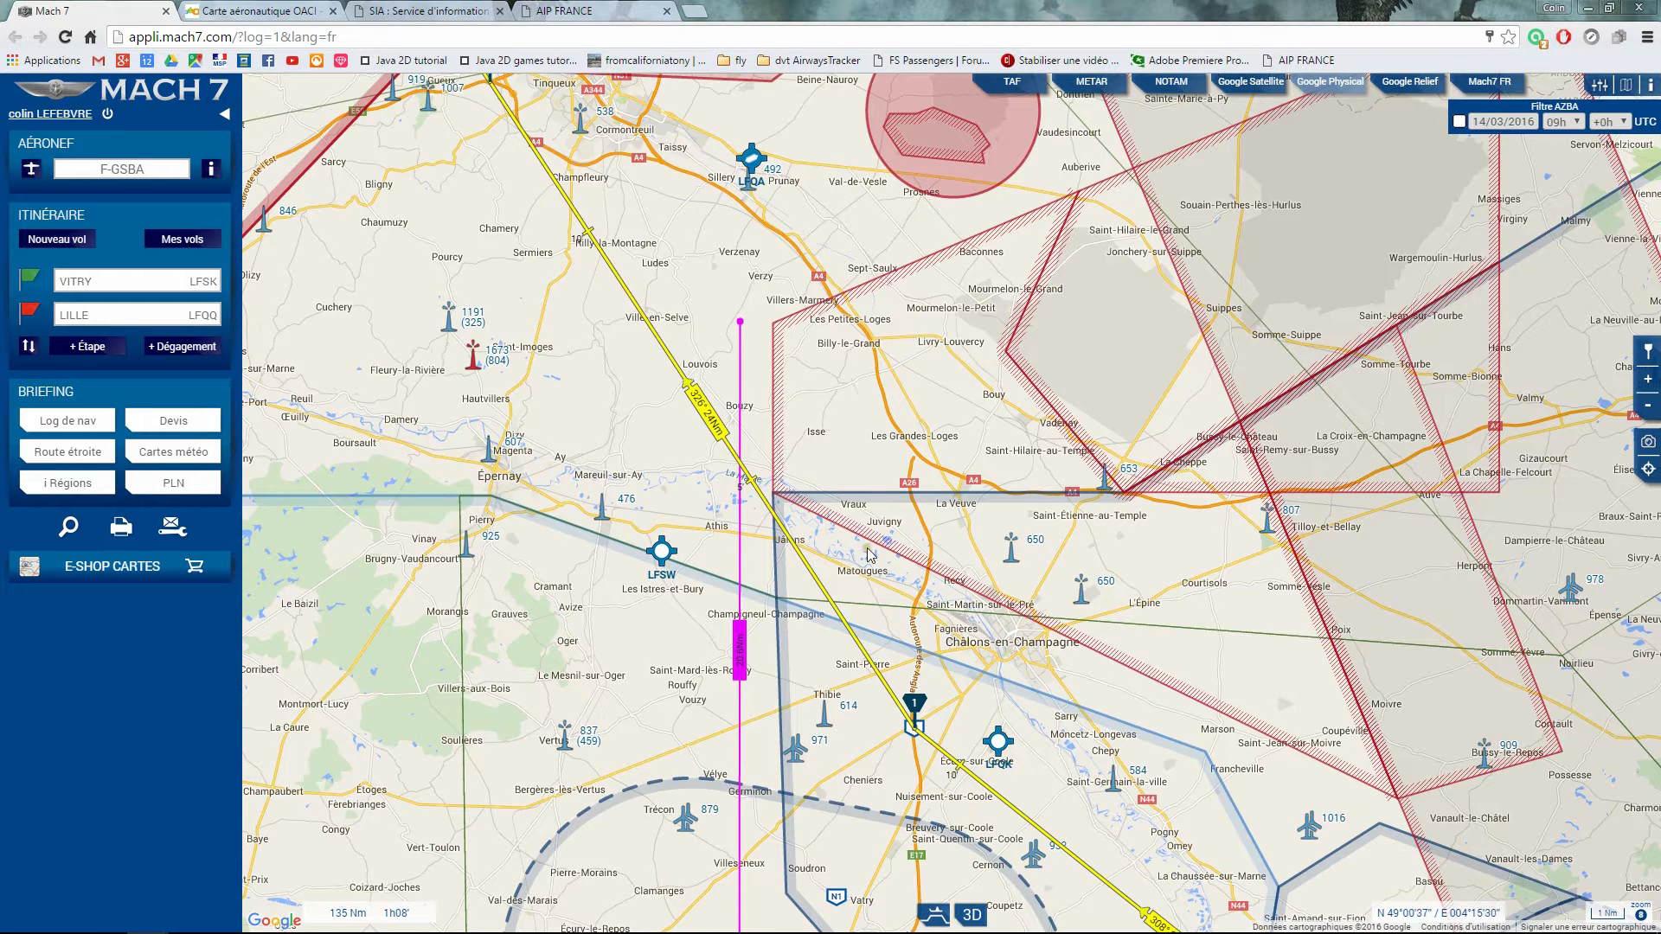
pyautogui.scroll(-2, 891, 452)
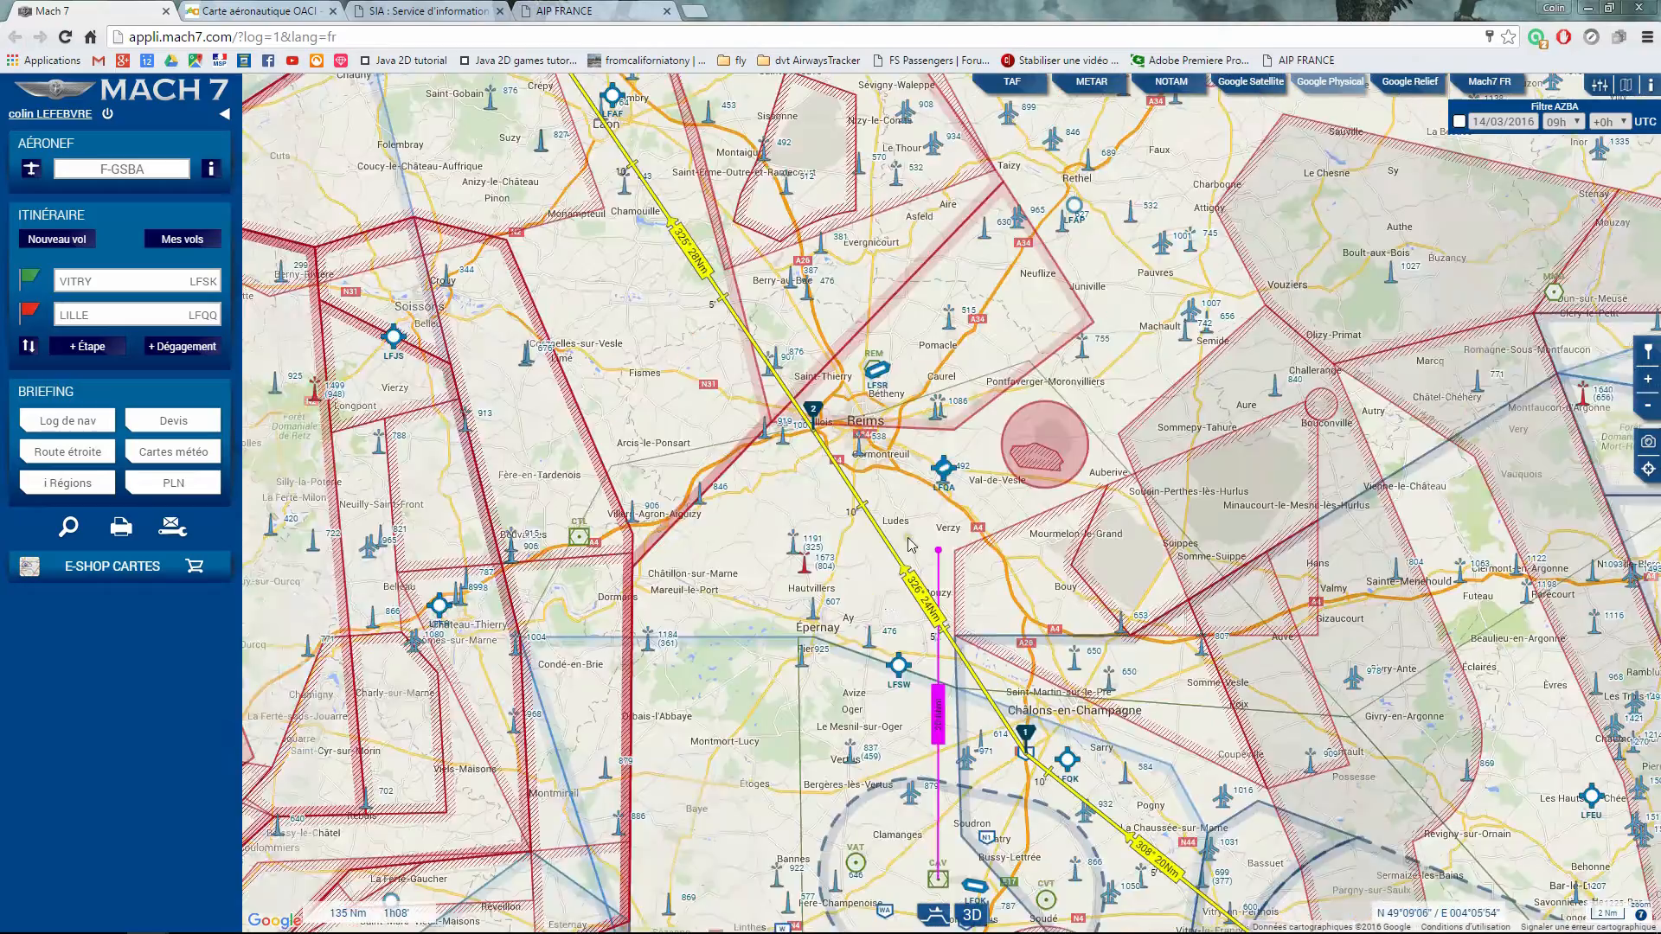
pyautogui.scroll(2, 956, 422)
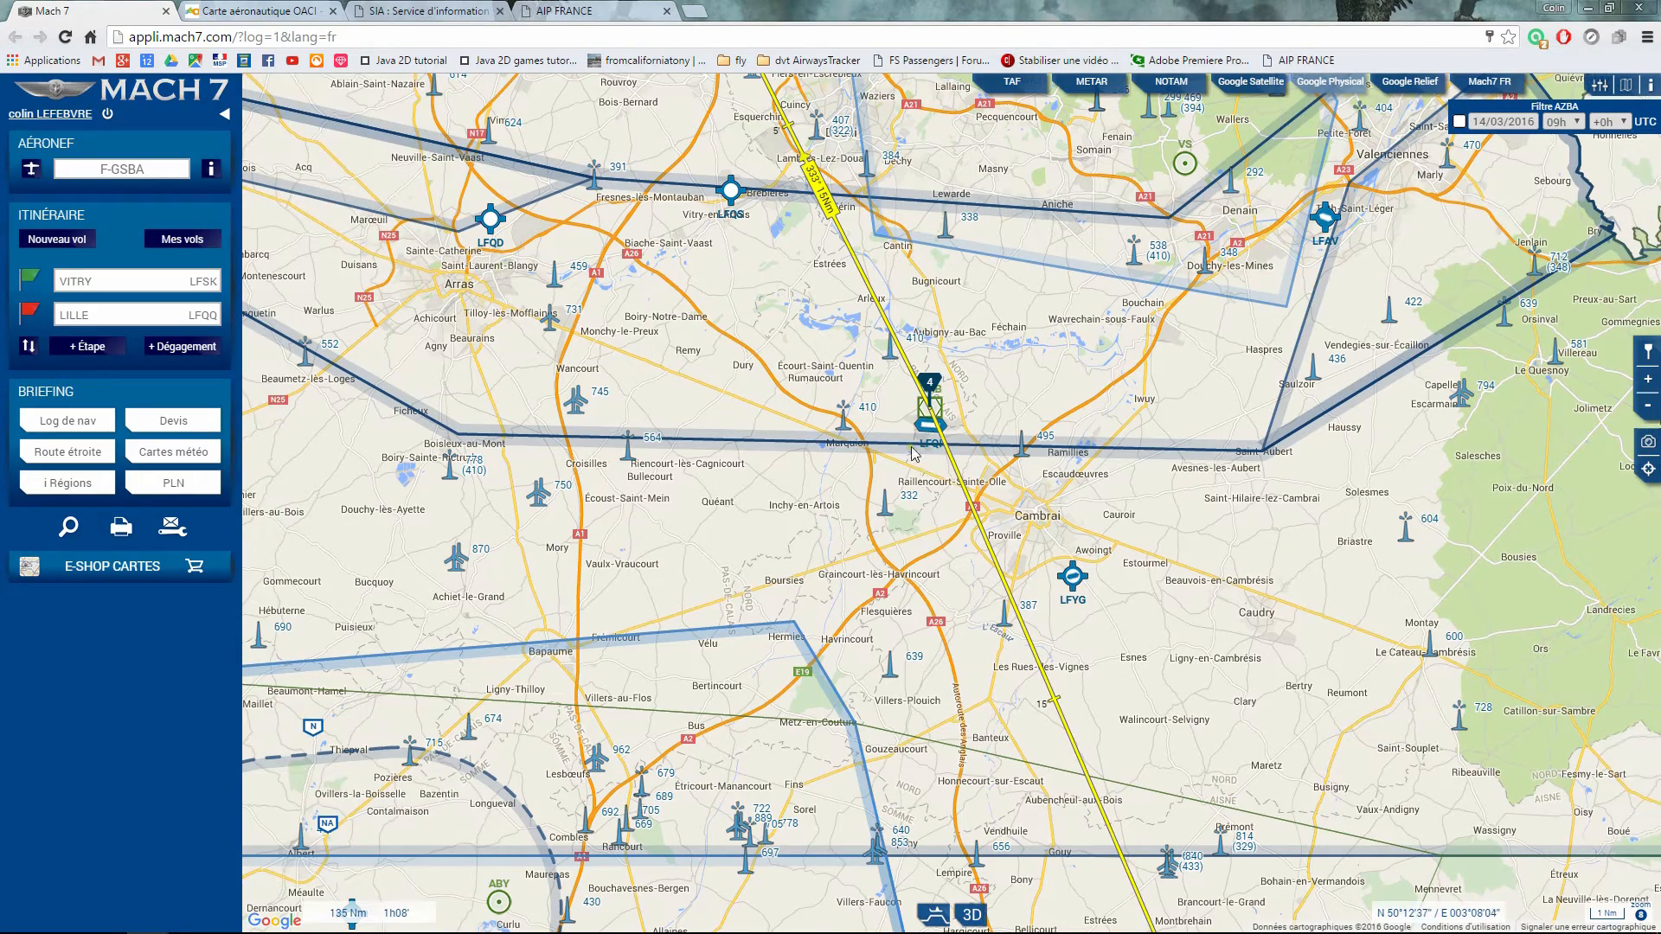
pyautogui.click(459, 11)
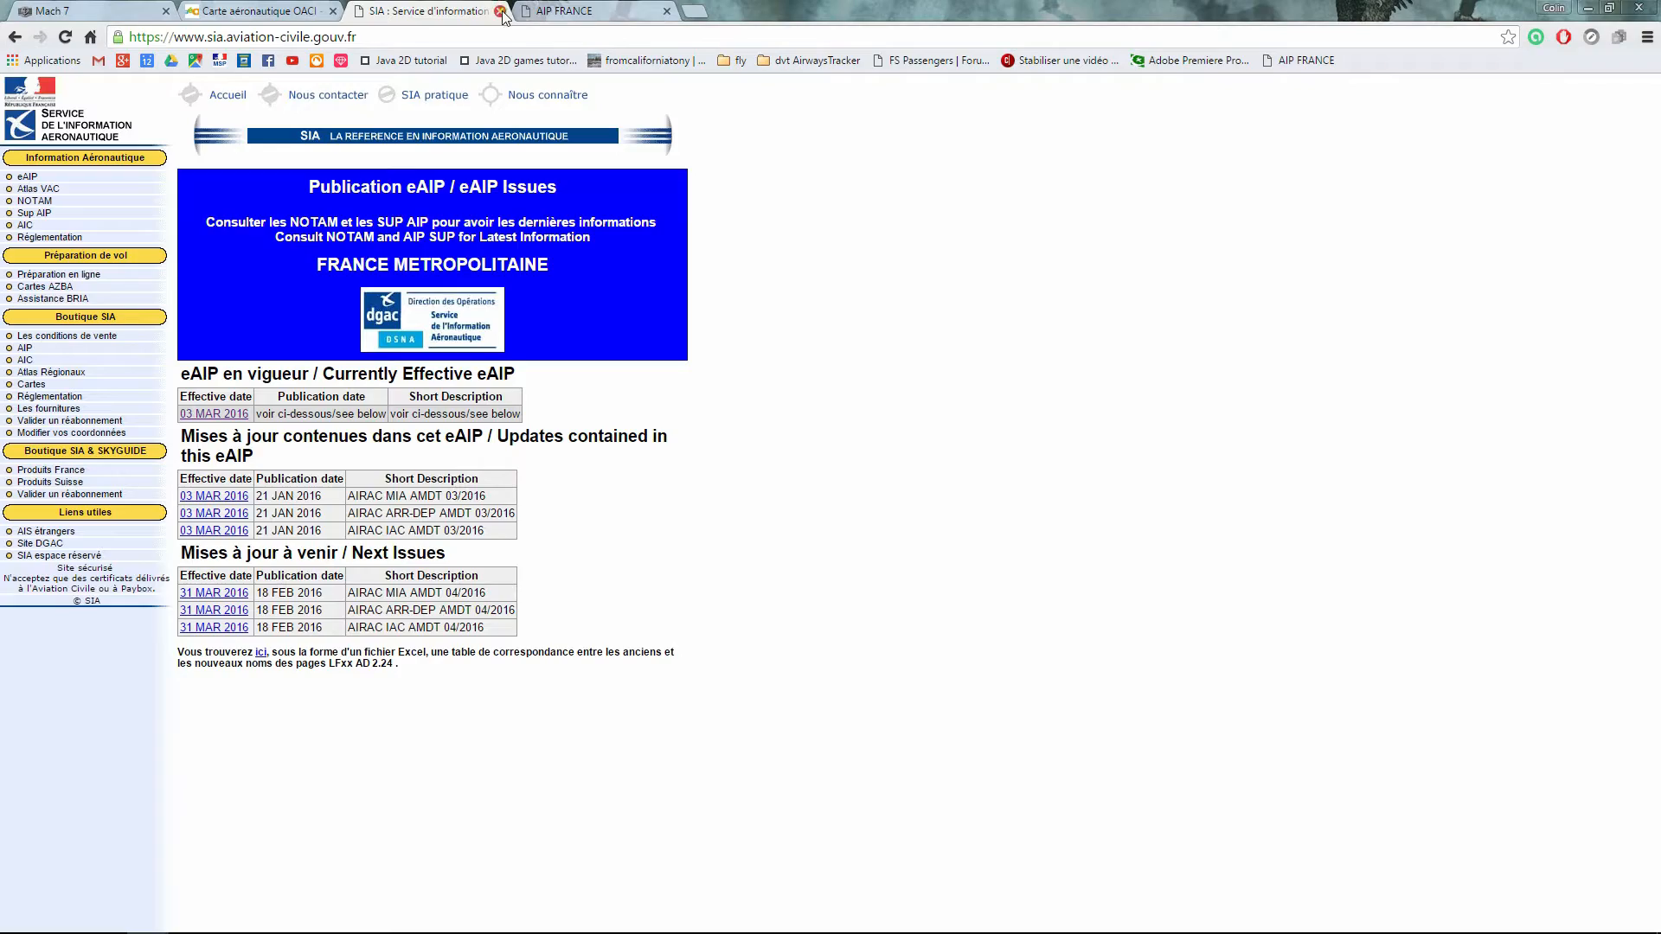
pyautogui.click(566, 11)
pyautogui.click(259, 10)
pyautogui.moveTo(779, 399); pyautogui.dragTo(865, 840)
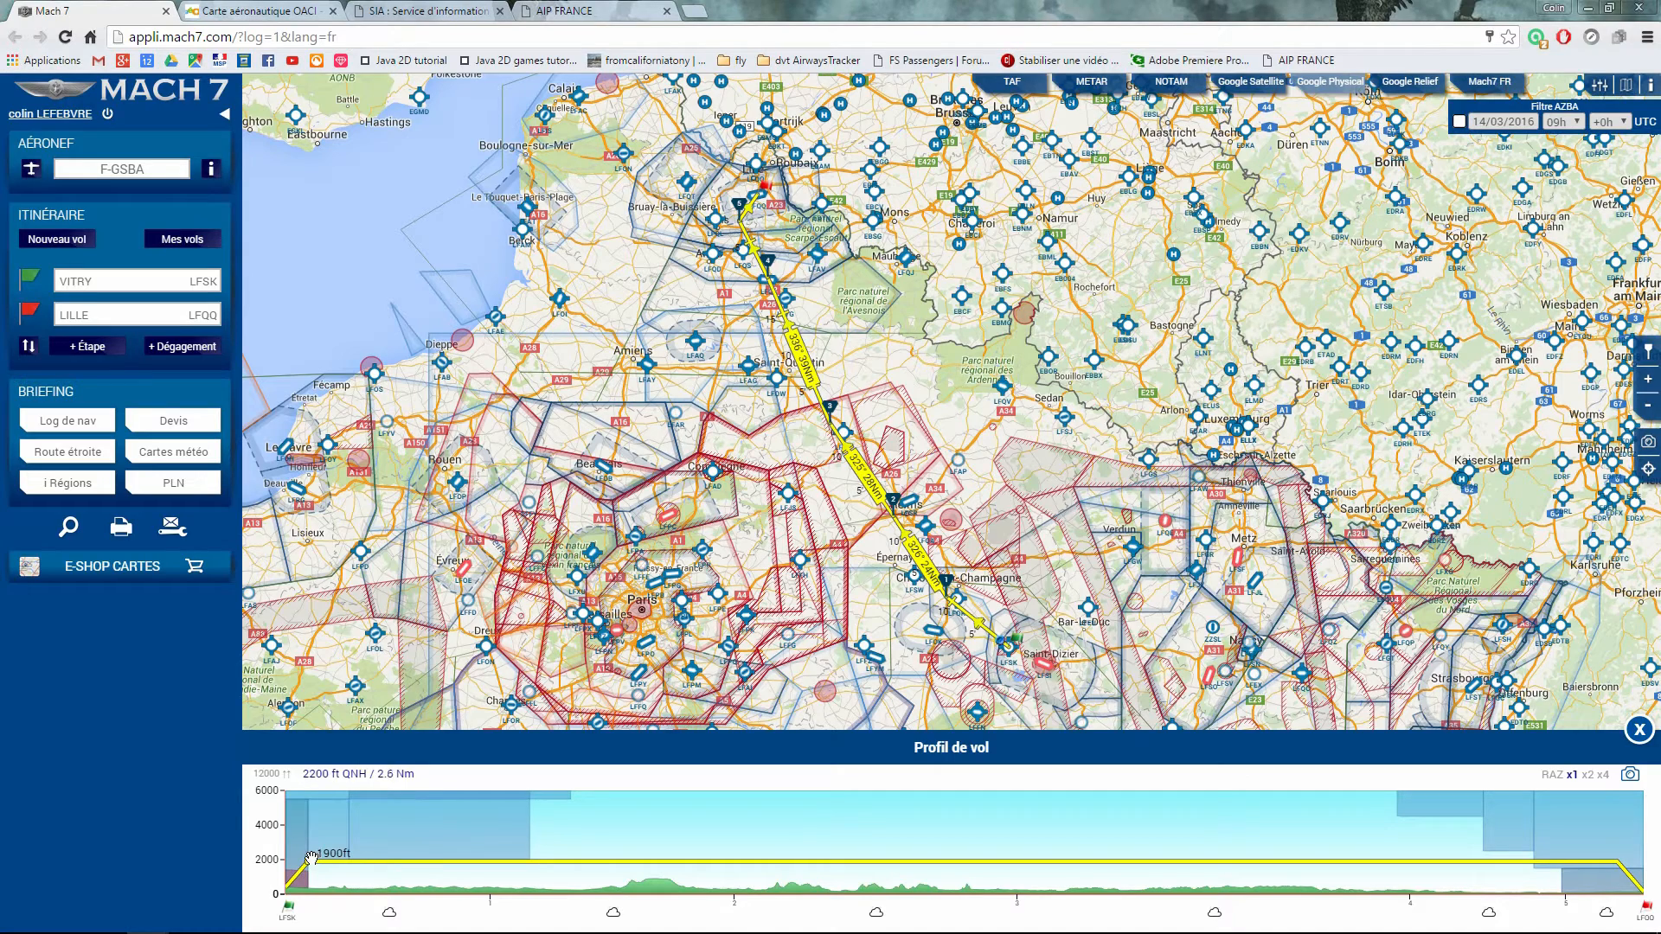
# - Lower the cruise altitude to 1500 ft in Mach 7's flight profile and extend its vertical scale to 12000 ft
pyautogui.moveTo(311, 862); pyautogui.dragTo(298, 878)
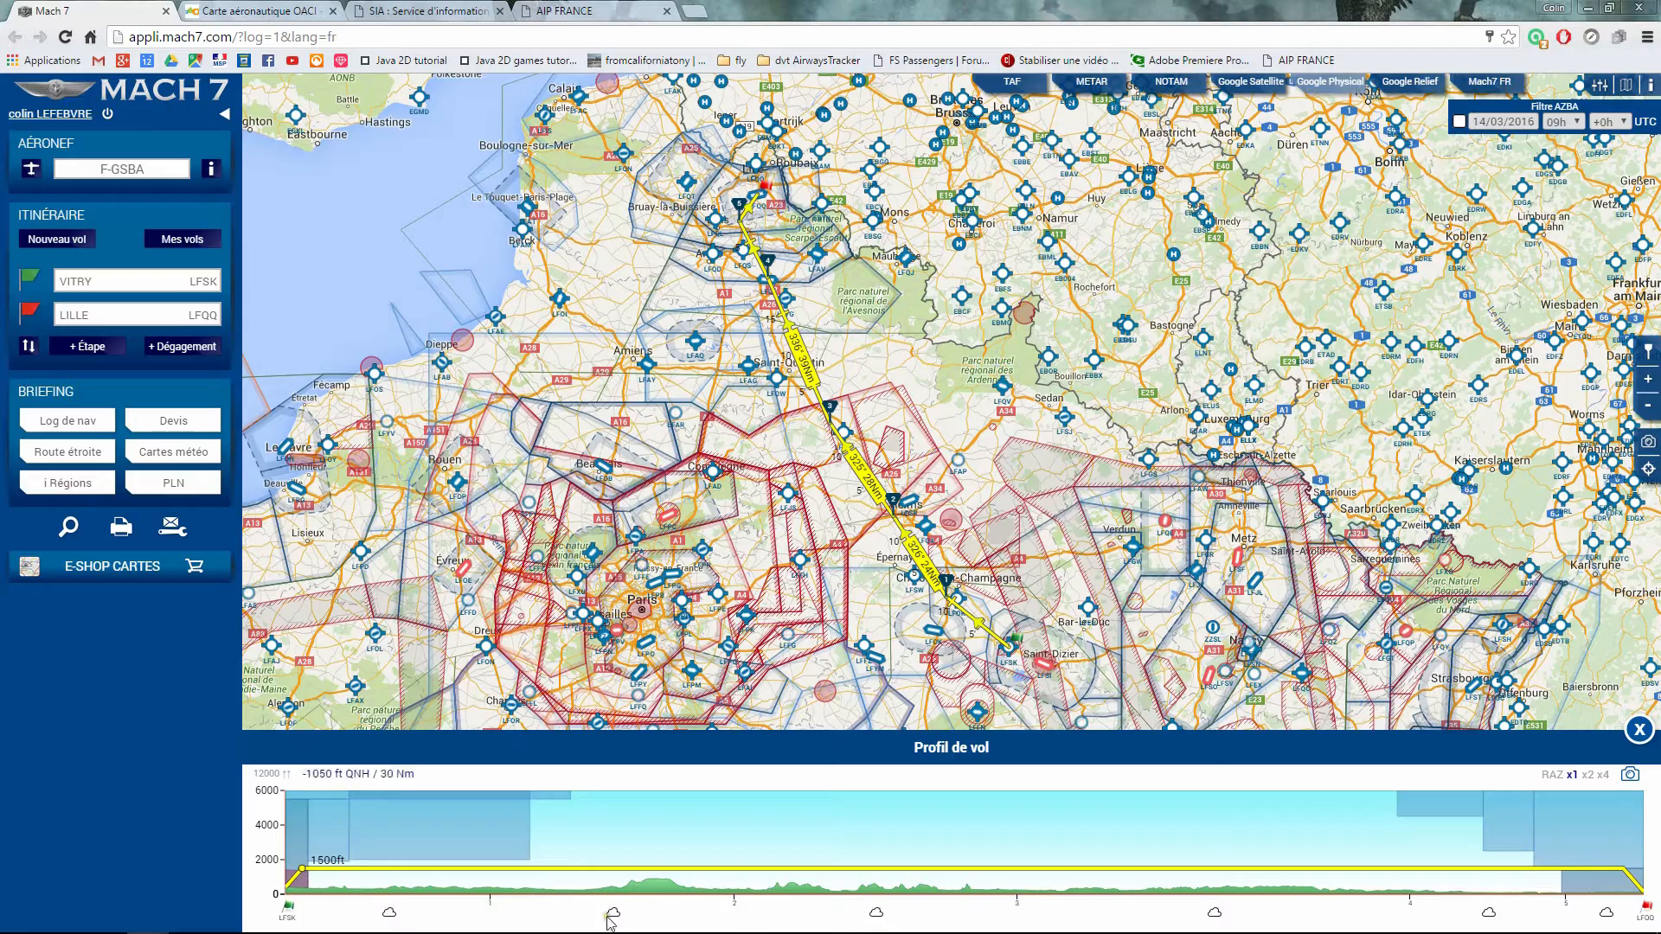
pyautogui.click(286, 775)
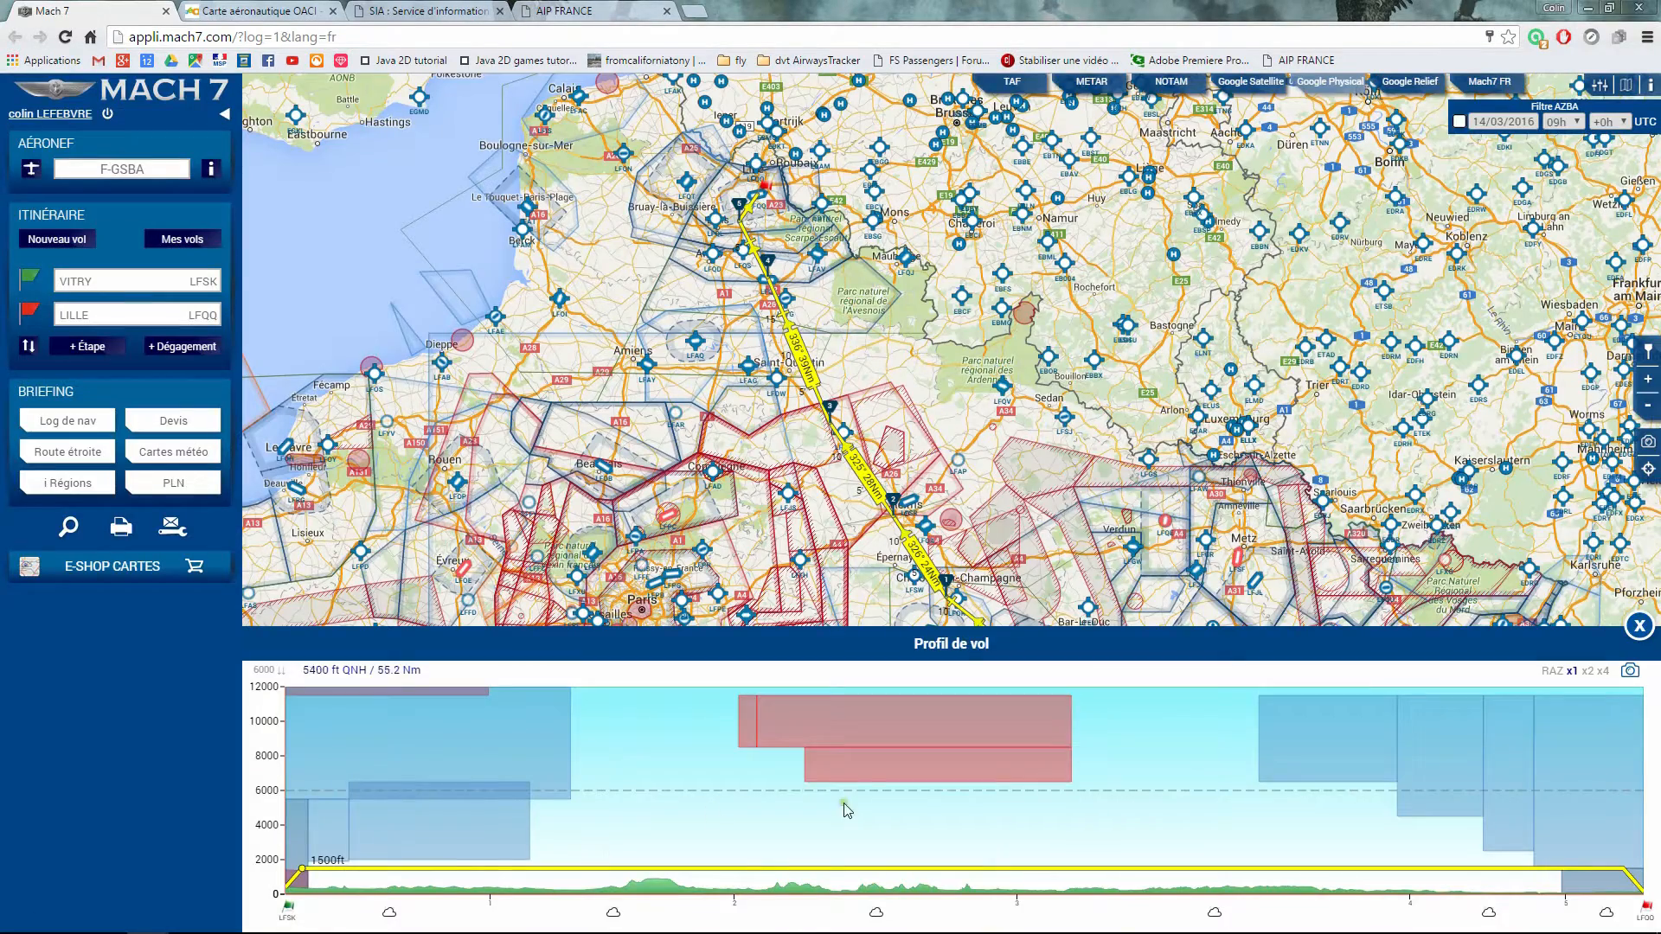
# - Read the TMA PARIS 7 details from the flight profile, and return to the map to view the whole route
pyautogui.click(893, 776)
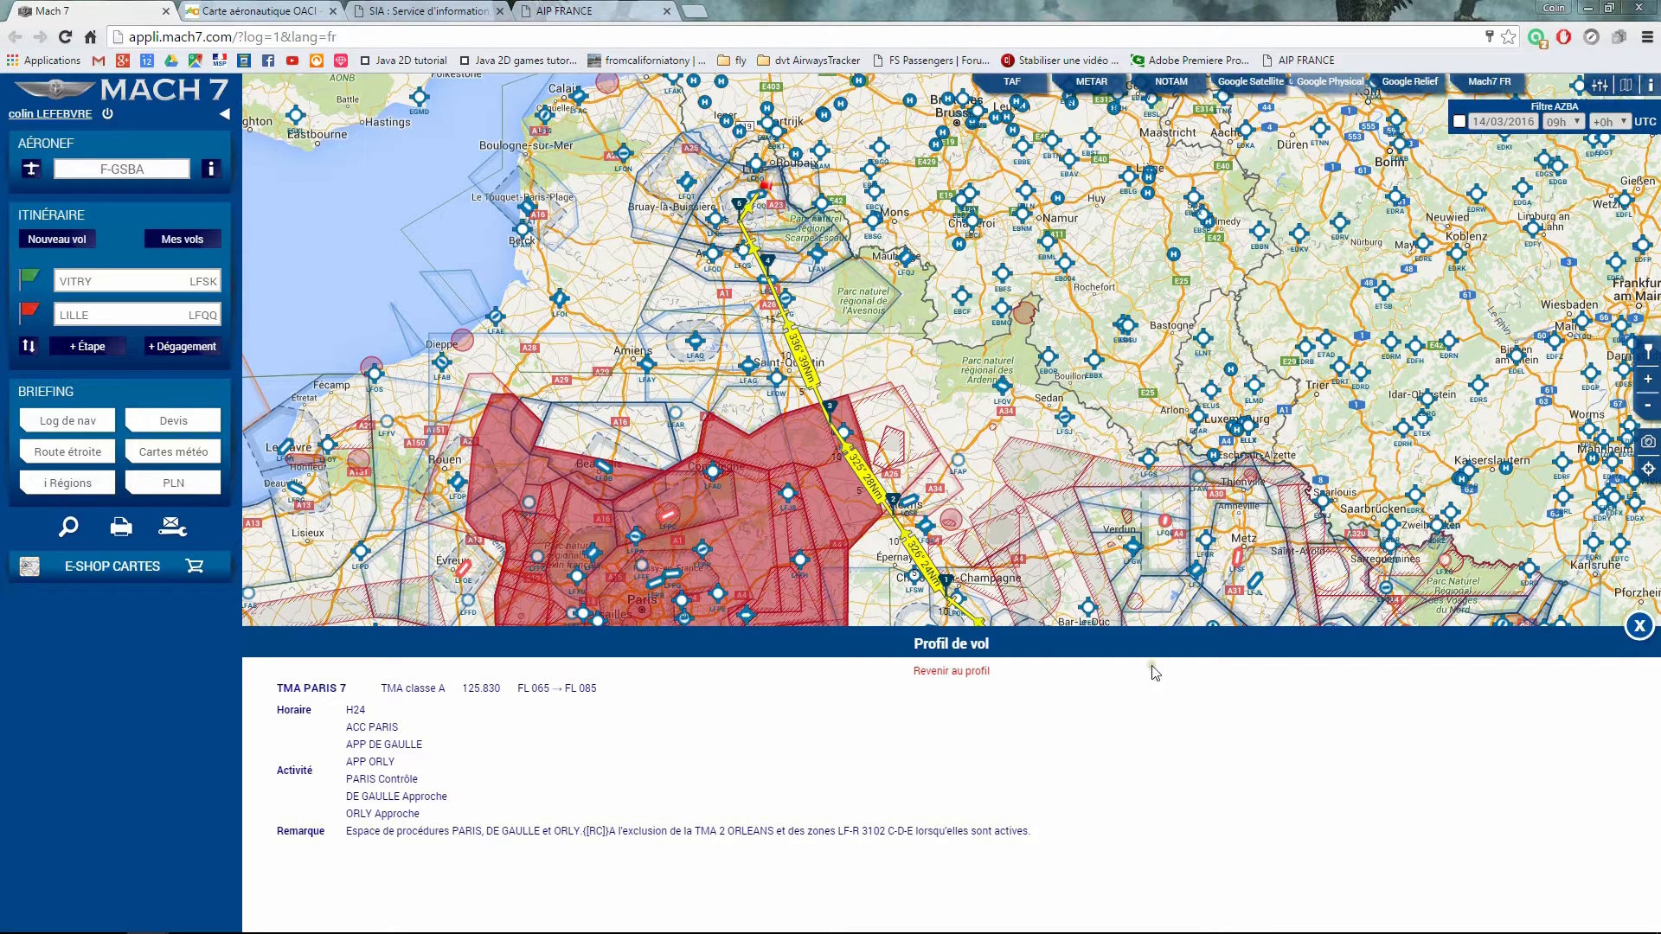
pyautogui.click(955, 671)
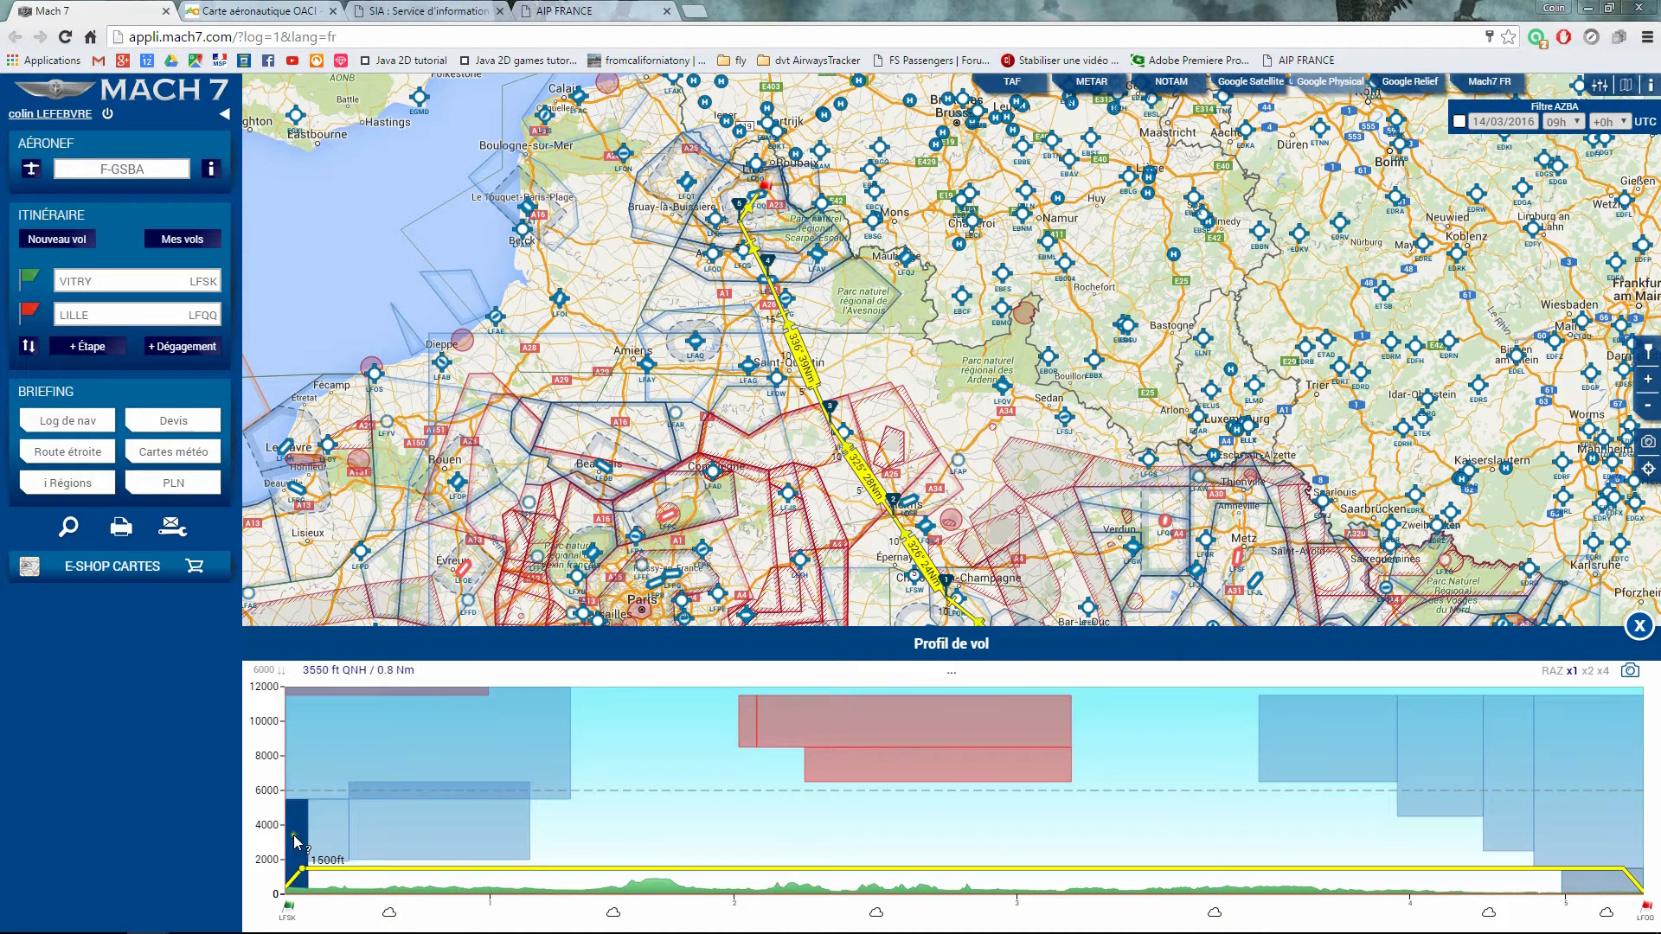
pyautogui.moveTo(364, 772); pyautogui.dragTo(379, 784)
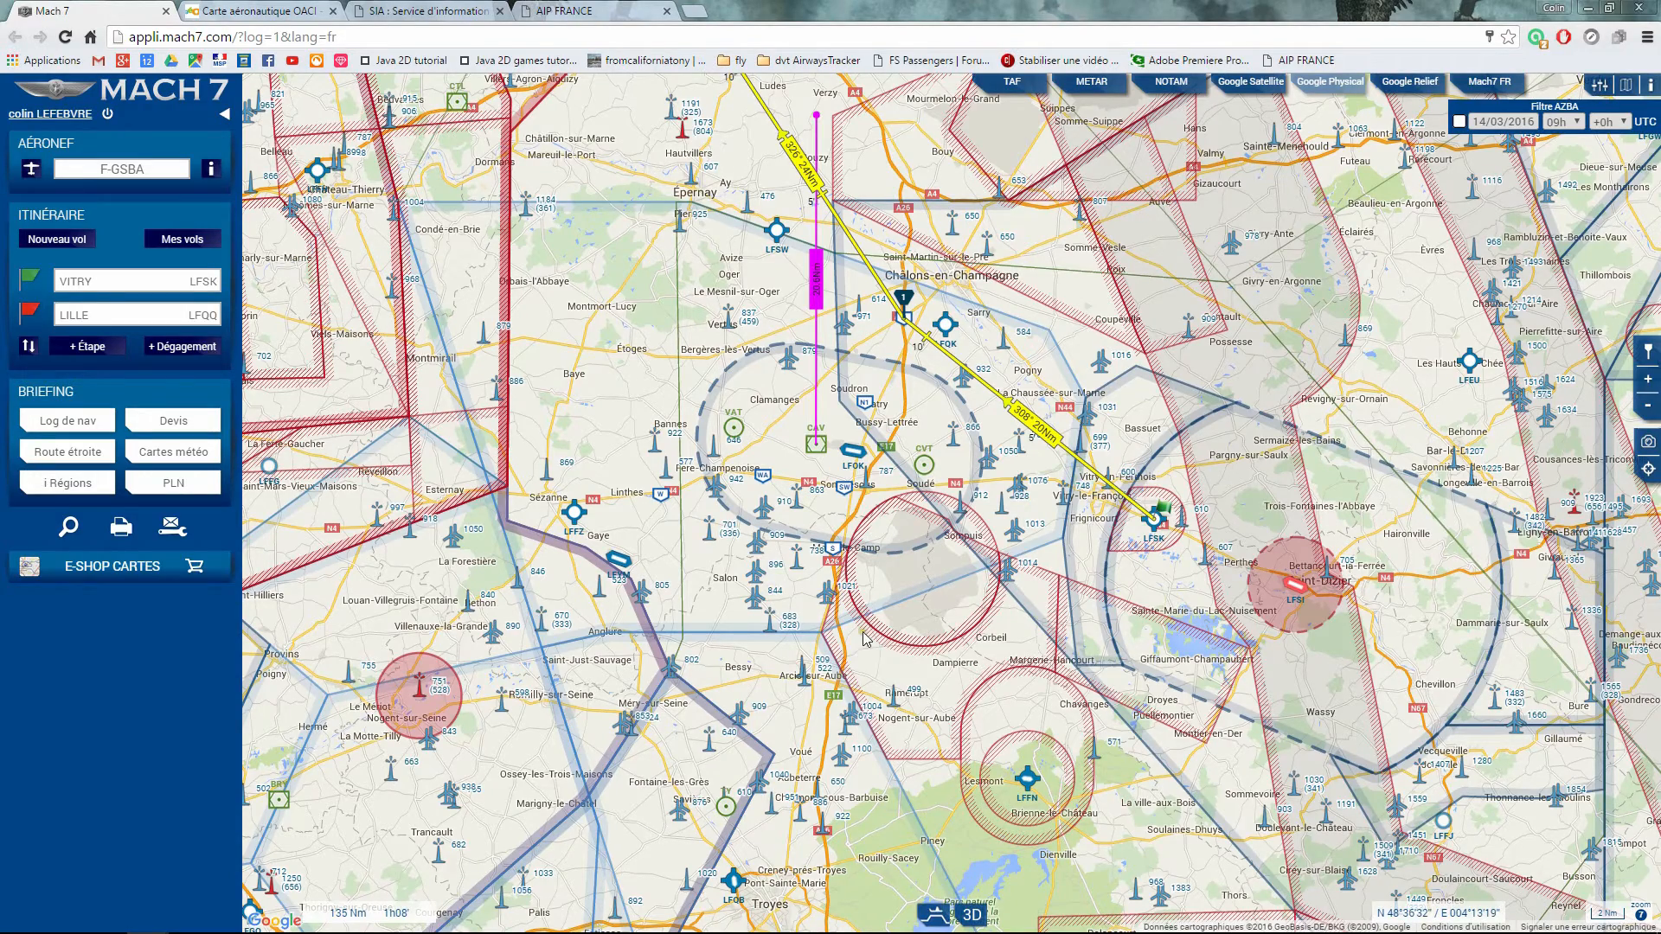
pyautogui.scroll(-2, 863, 640)
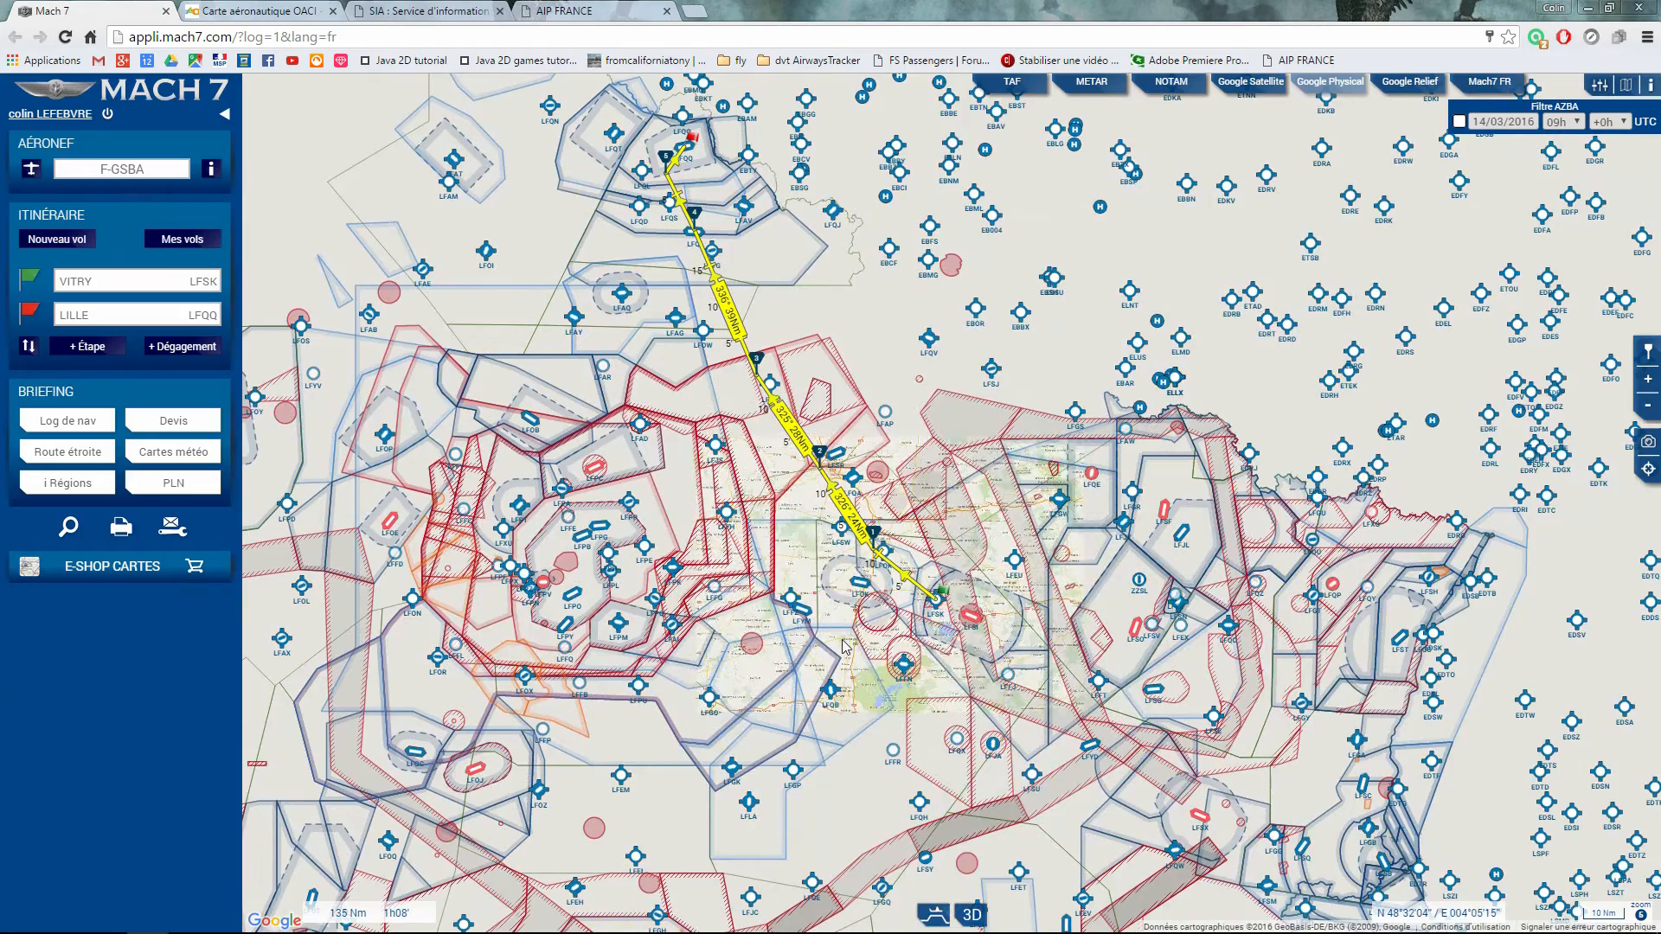
# - Review the route on the map leg by leg, from Vitry past Châlons, Reims, Laon and Cambrai to the arrival at Lille
pyautogui.scroll(1, 937, 644)
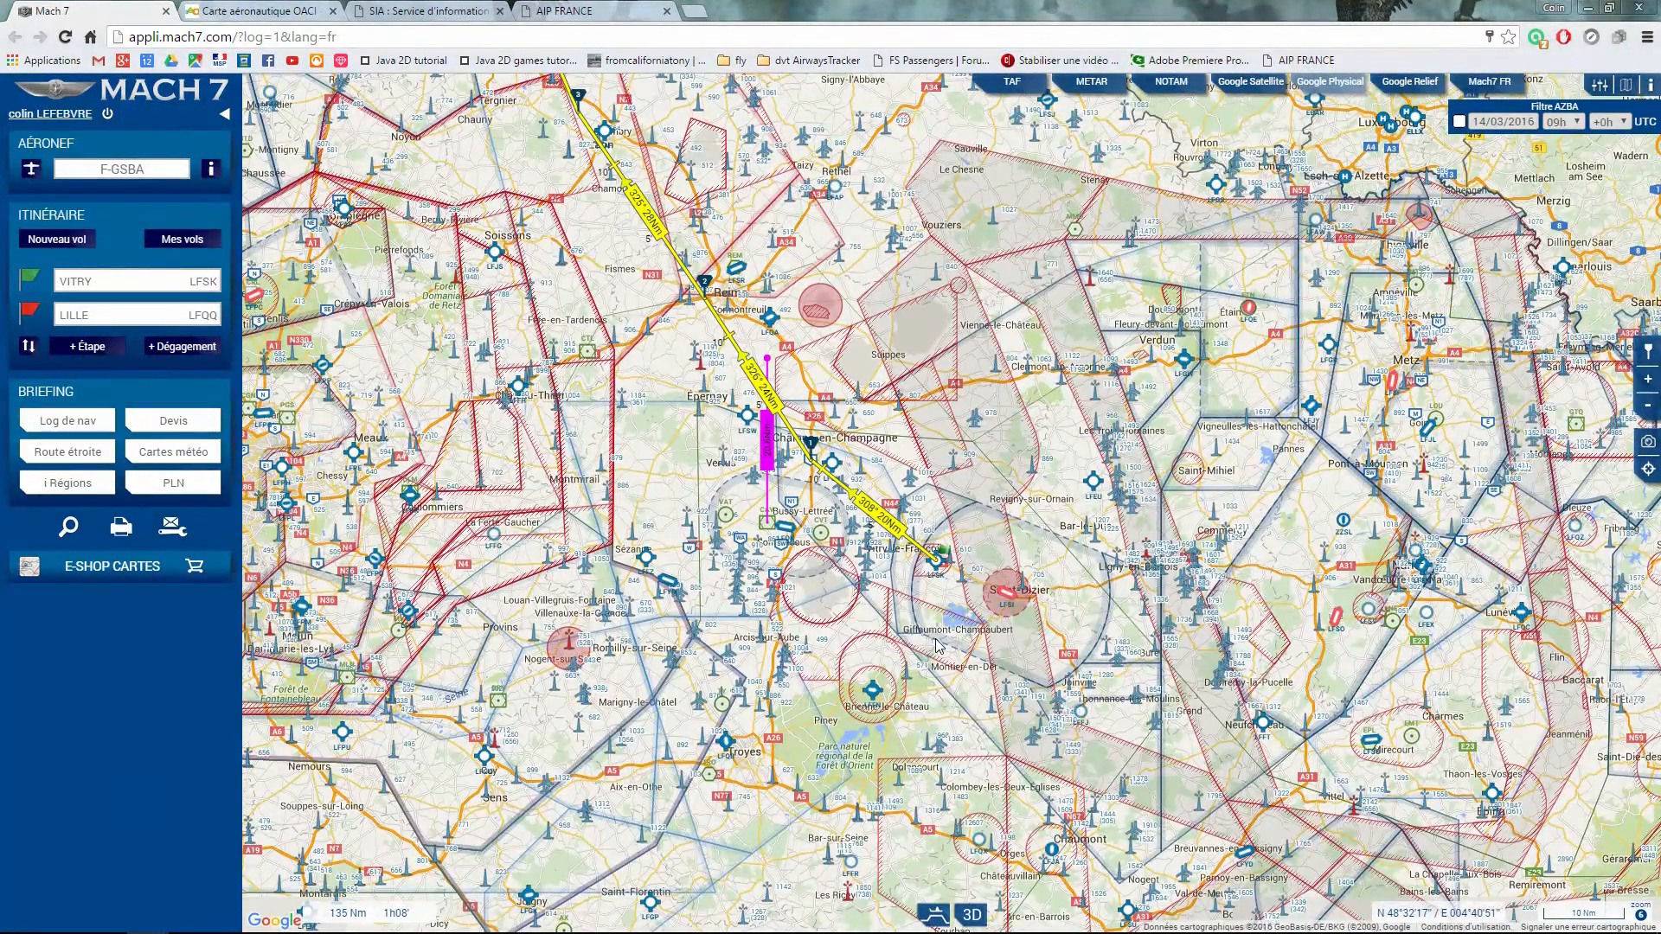
pyautogui.scroll(1, 936, 640)
pyautogui.moveTo(667, 643); pyautogui.dragTo(917, 893)
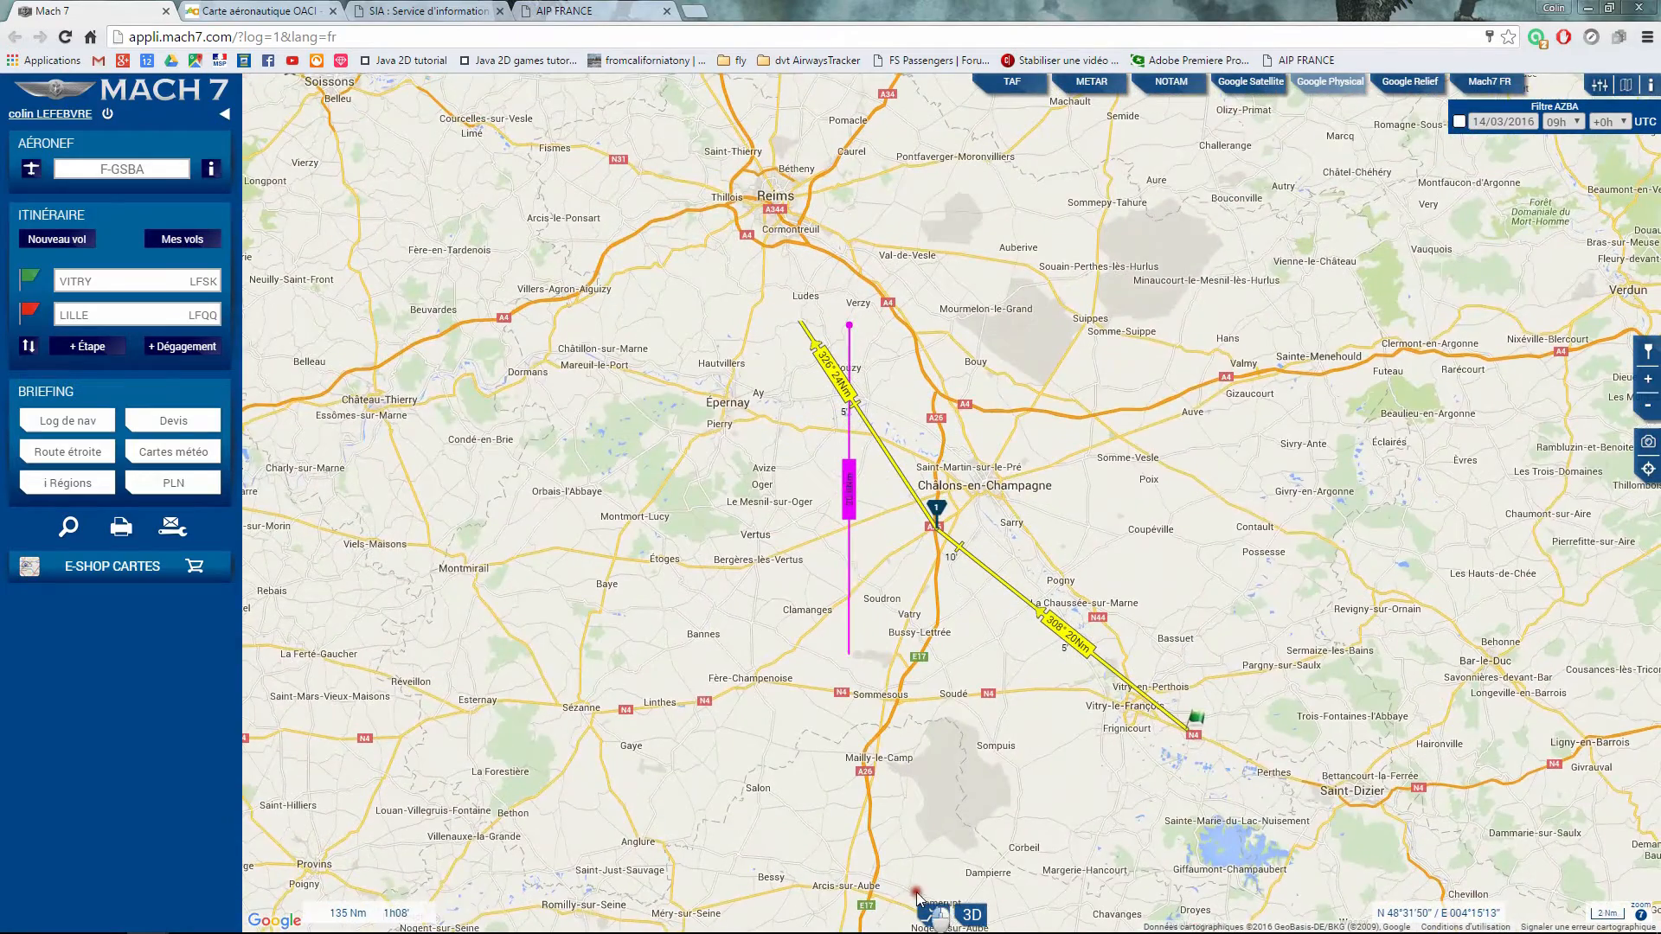
pyautogui.moveTo(853, 654); pyautogui.dragTo(957, 498)
pyautogui.moveTo(651, 407); pyautogui.dragTo(909, 720)
pyautogui.moveTo(1041, 455); pyautogui.dragTo(975, 528)
pyautogui.moveTo(759, 472); pyautogui.dragTo(838, 640)
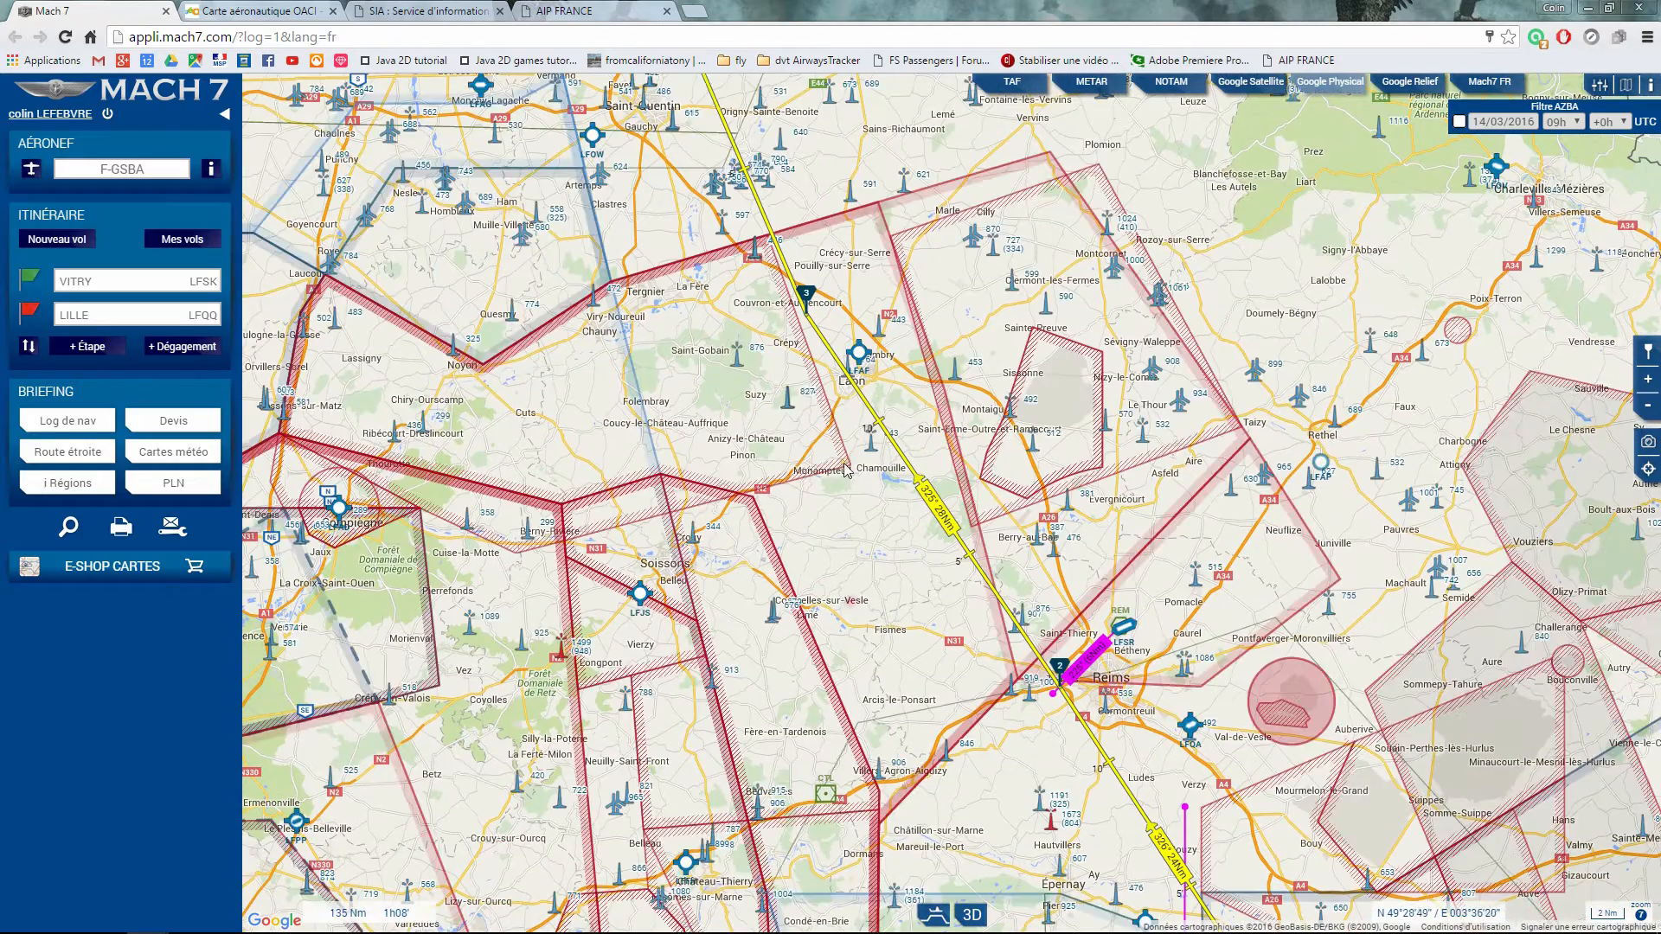
pyautogui.moveTo(791, 436); pyautogui.dragTo(919, 616)
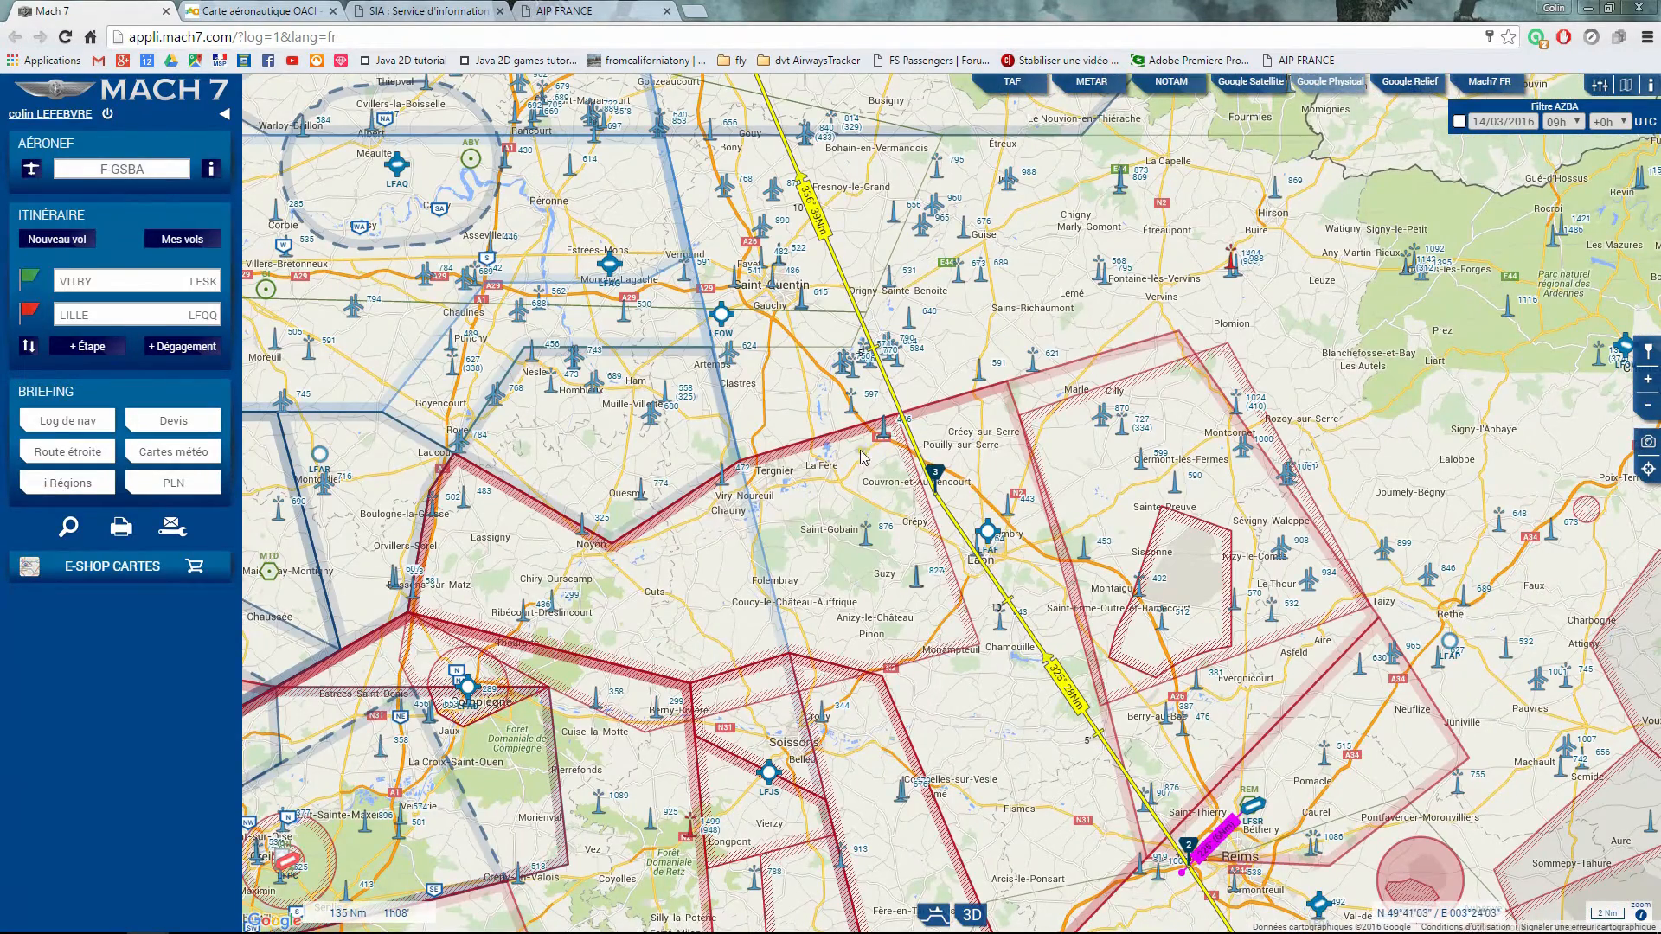
pyautogui.moveTo(923, 509); pyautogui.dragTo(986, 721)
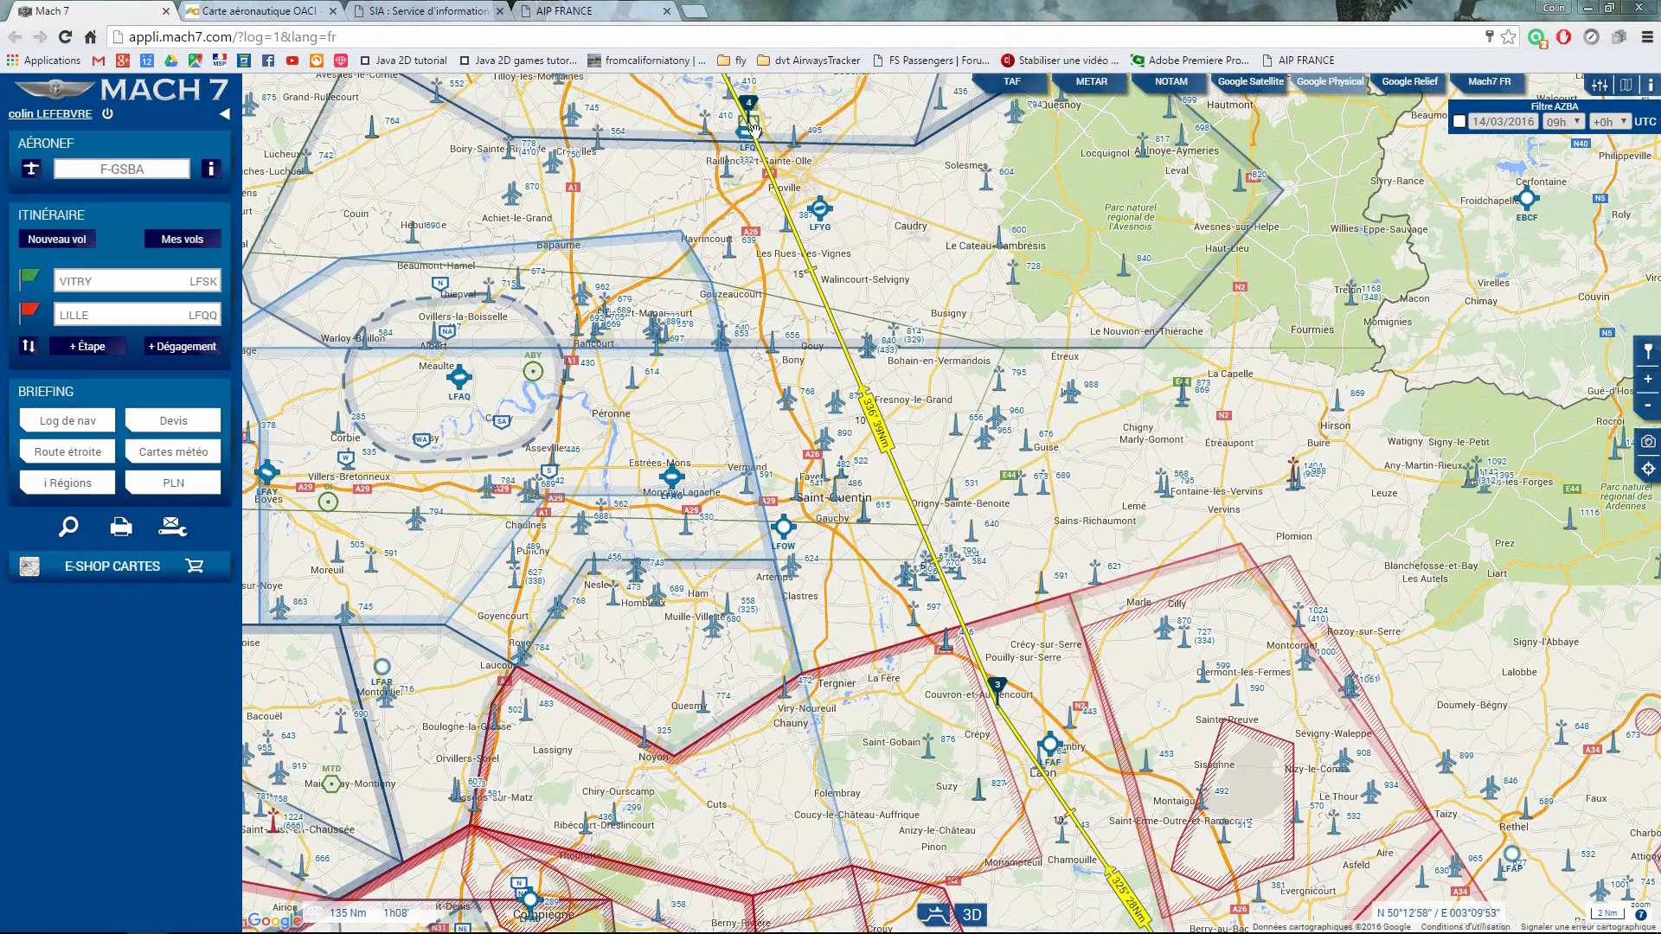
pyautogui.moveTo(954, 227); pyautogui.dragTo(1006, 635)
pyautogui.moveTo(700, 474); pyautogui.dragTo(775, 523)
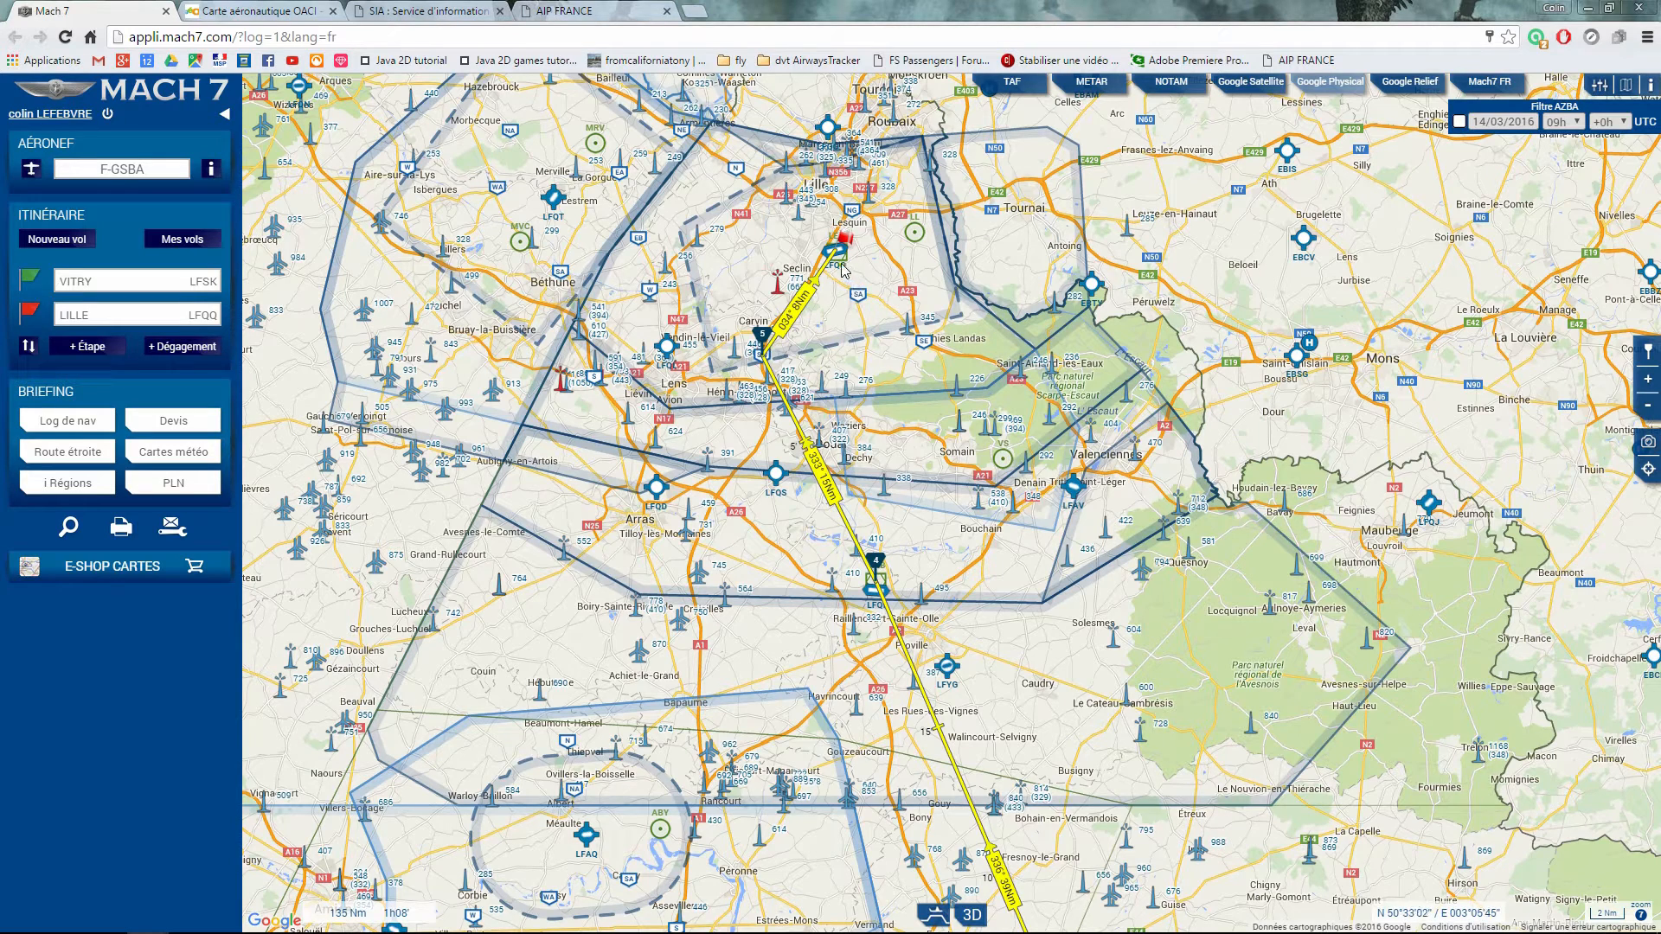
pyautogui.moveTo(843, 273); pyautogui.dragTo(622, 542)
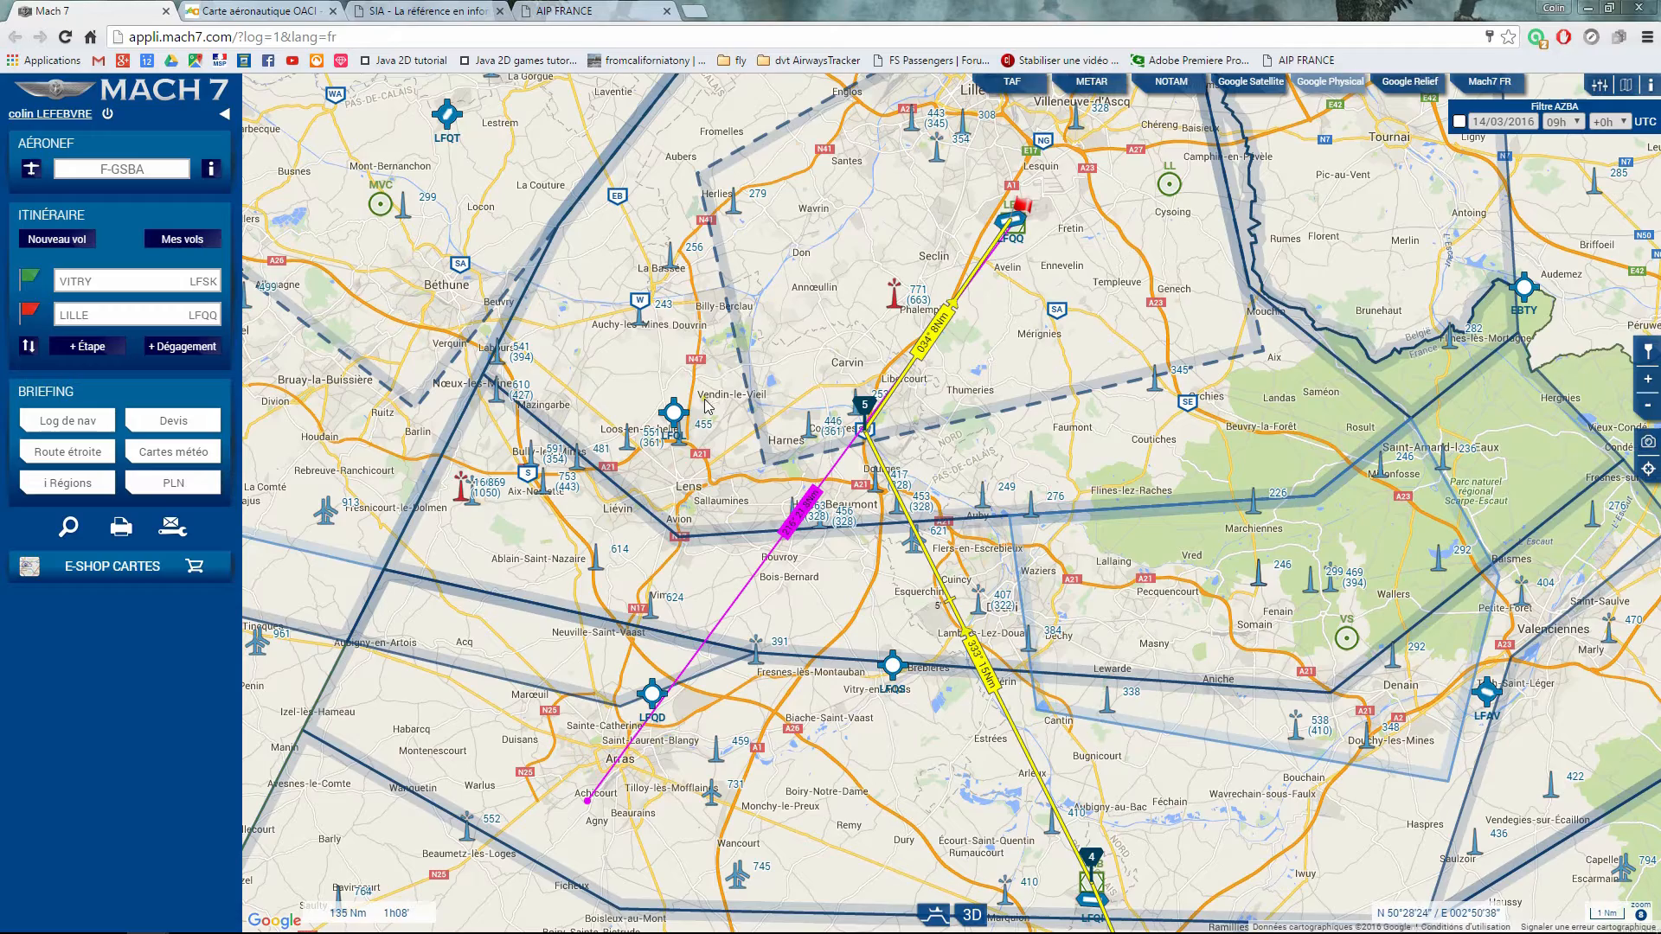
# - Add Lens (LFQL) as the alternate aerodrome and review the map from Lille back to Vitry
pyautogui.click(168, 348)
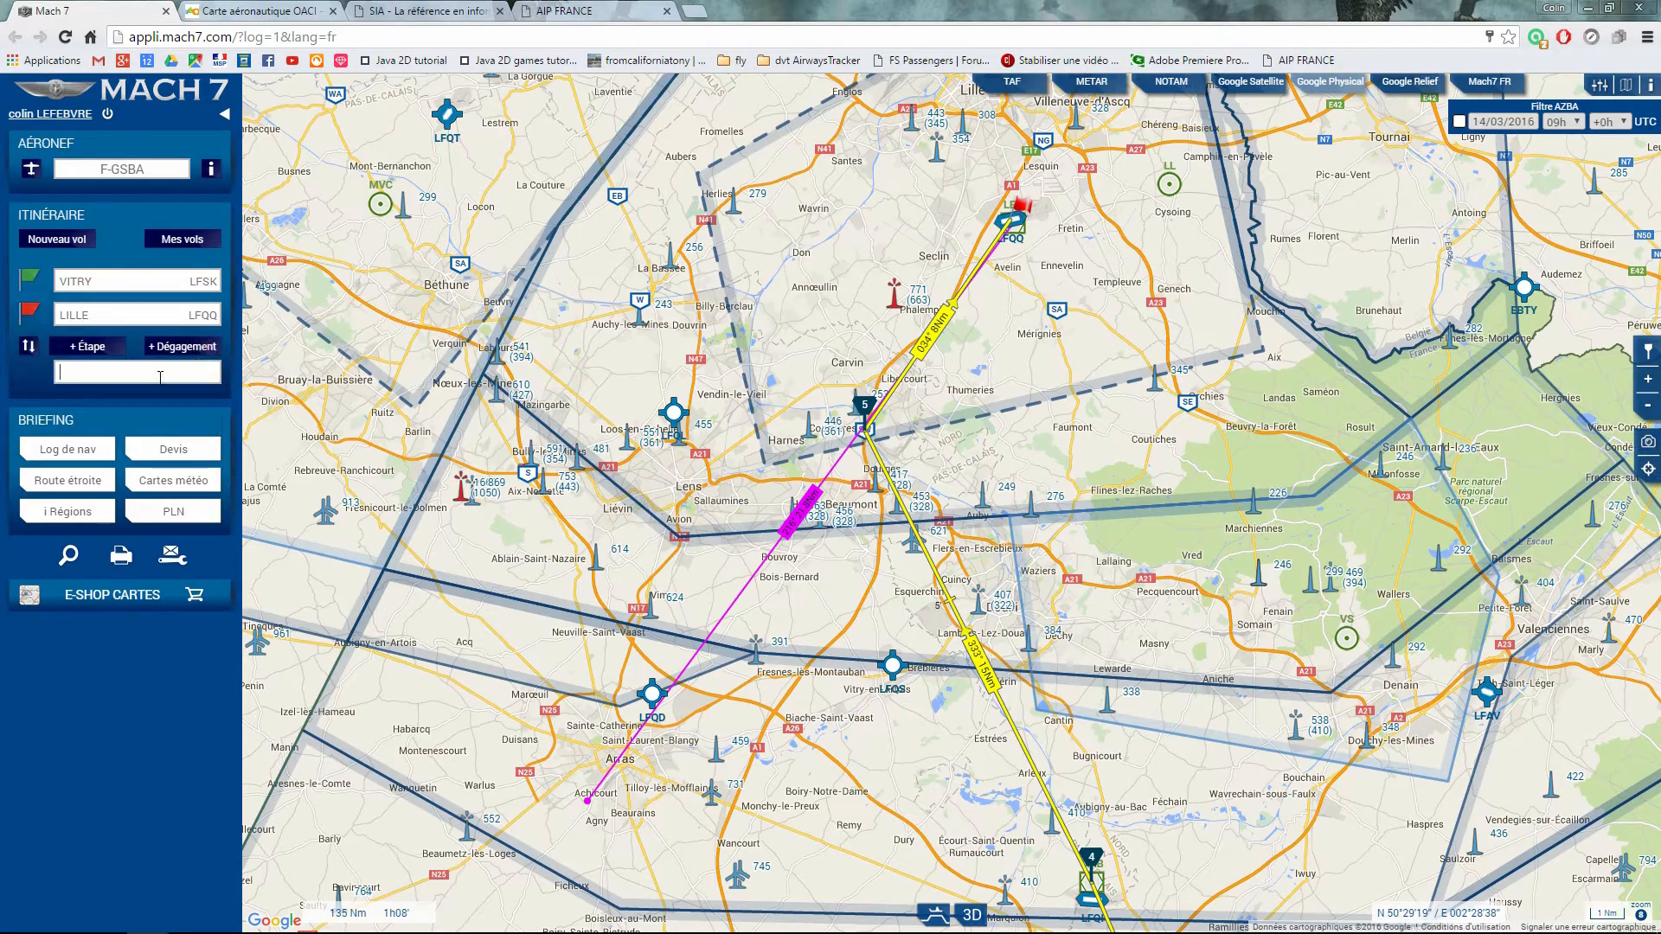
pyautogui.press('Return')
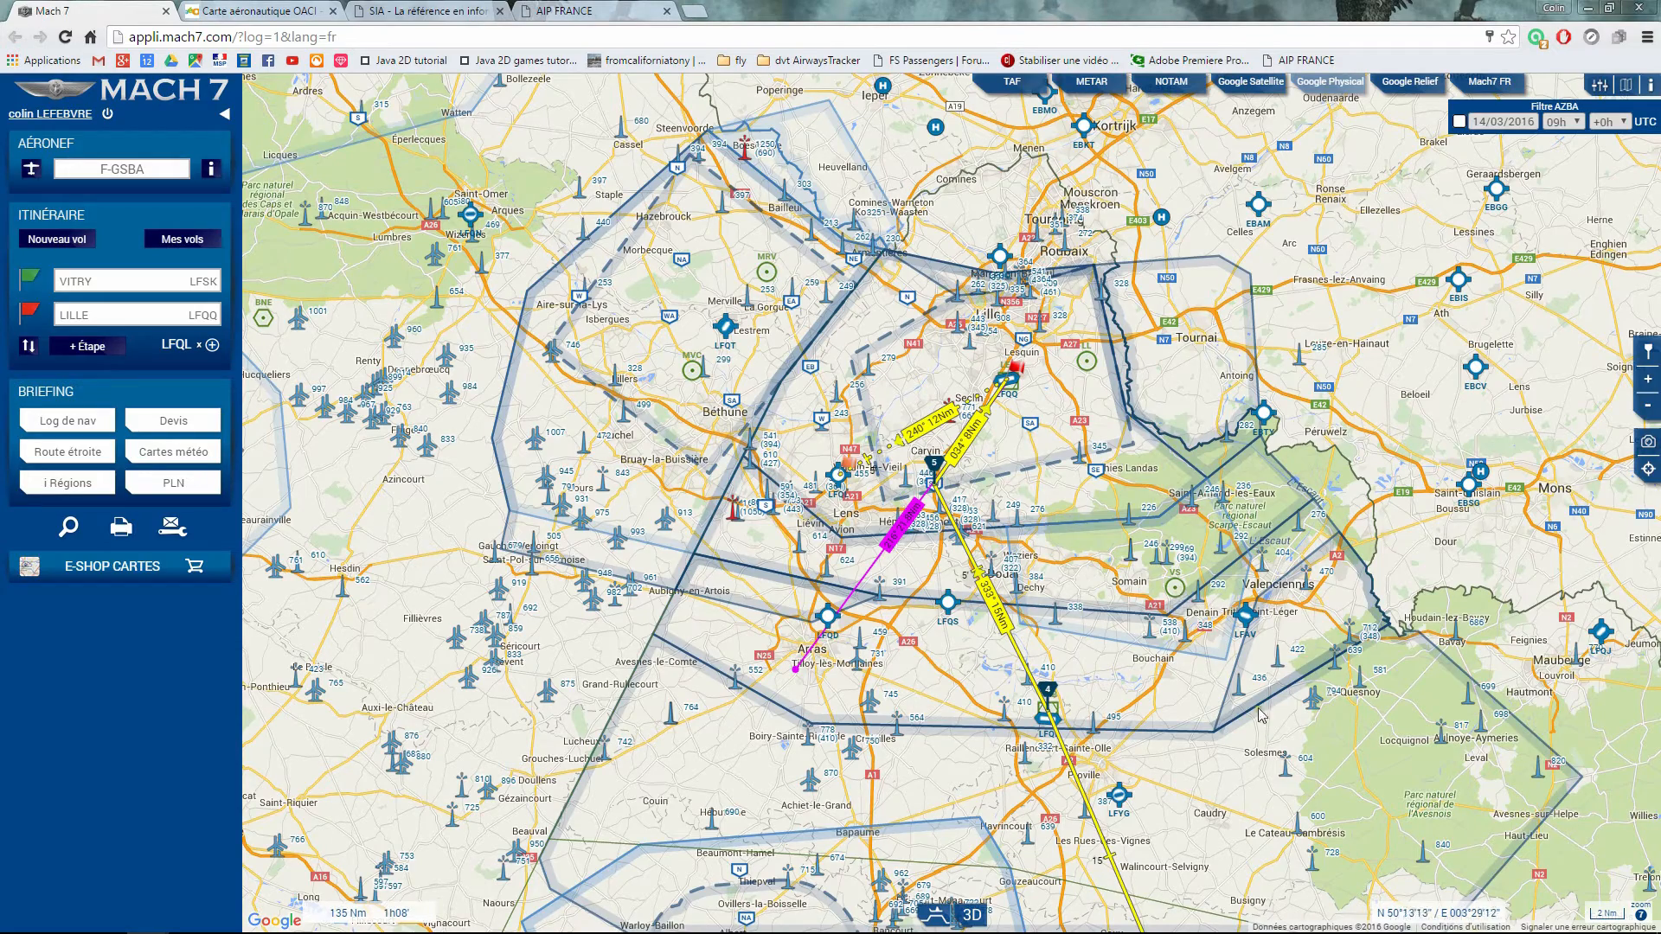
pyautogui.moveTo(1378, 859); pyautogui.dragTo(1270, 749)
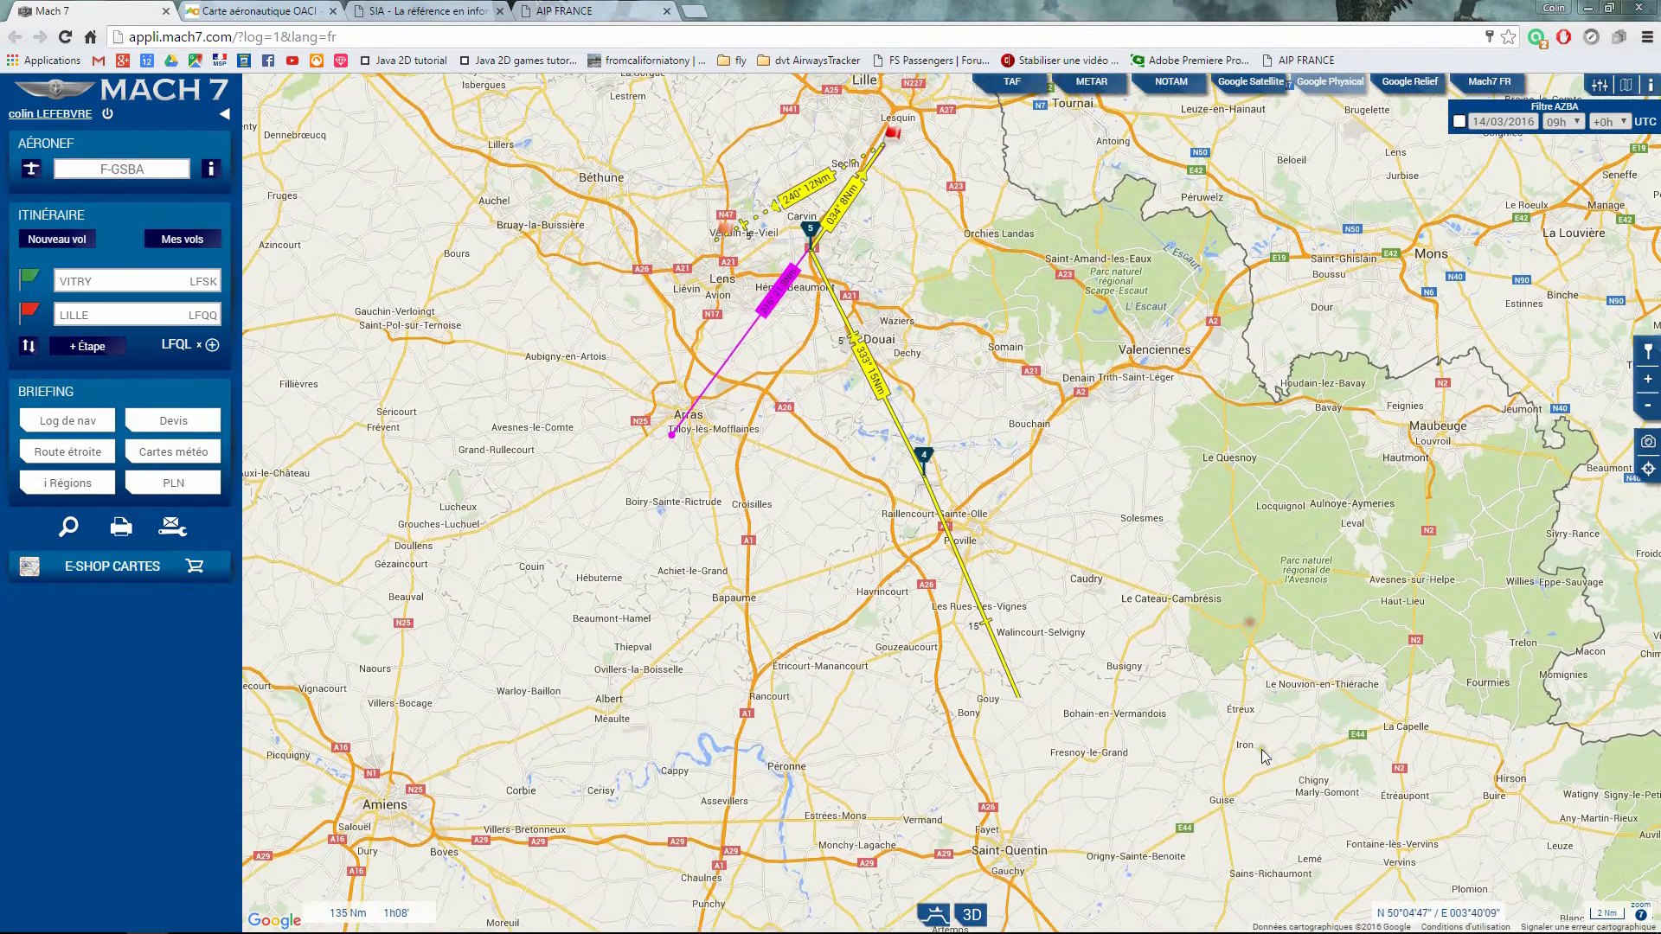
pyautogui.scroll(-1, 1264, 741)
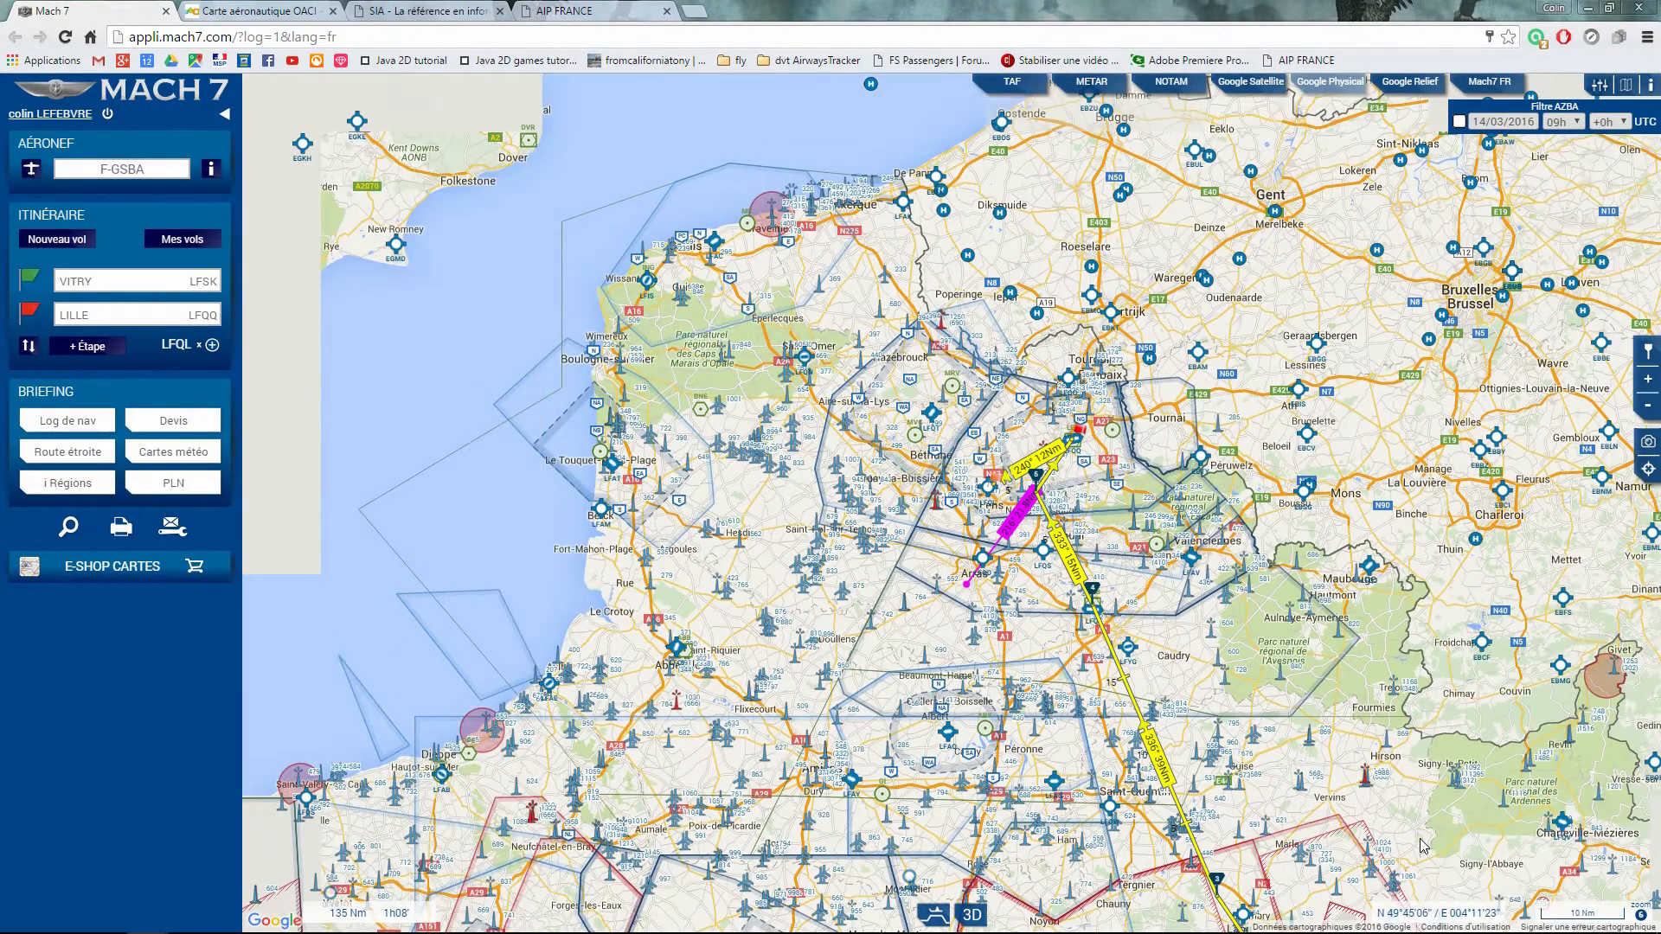
pyautogui.moveTo(1420, 839); pyautogui.dragTo(1296, 604)
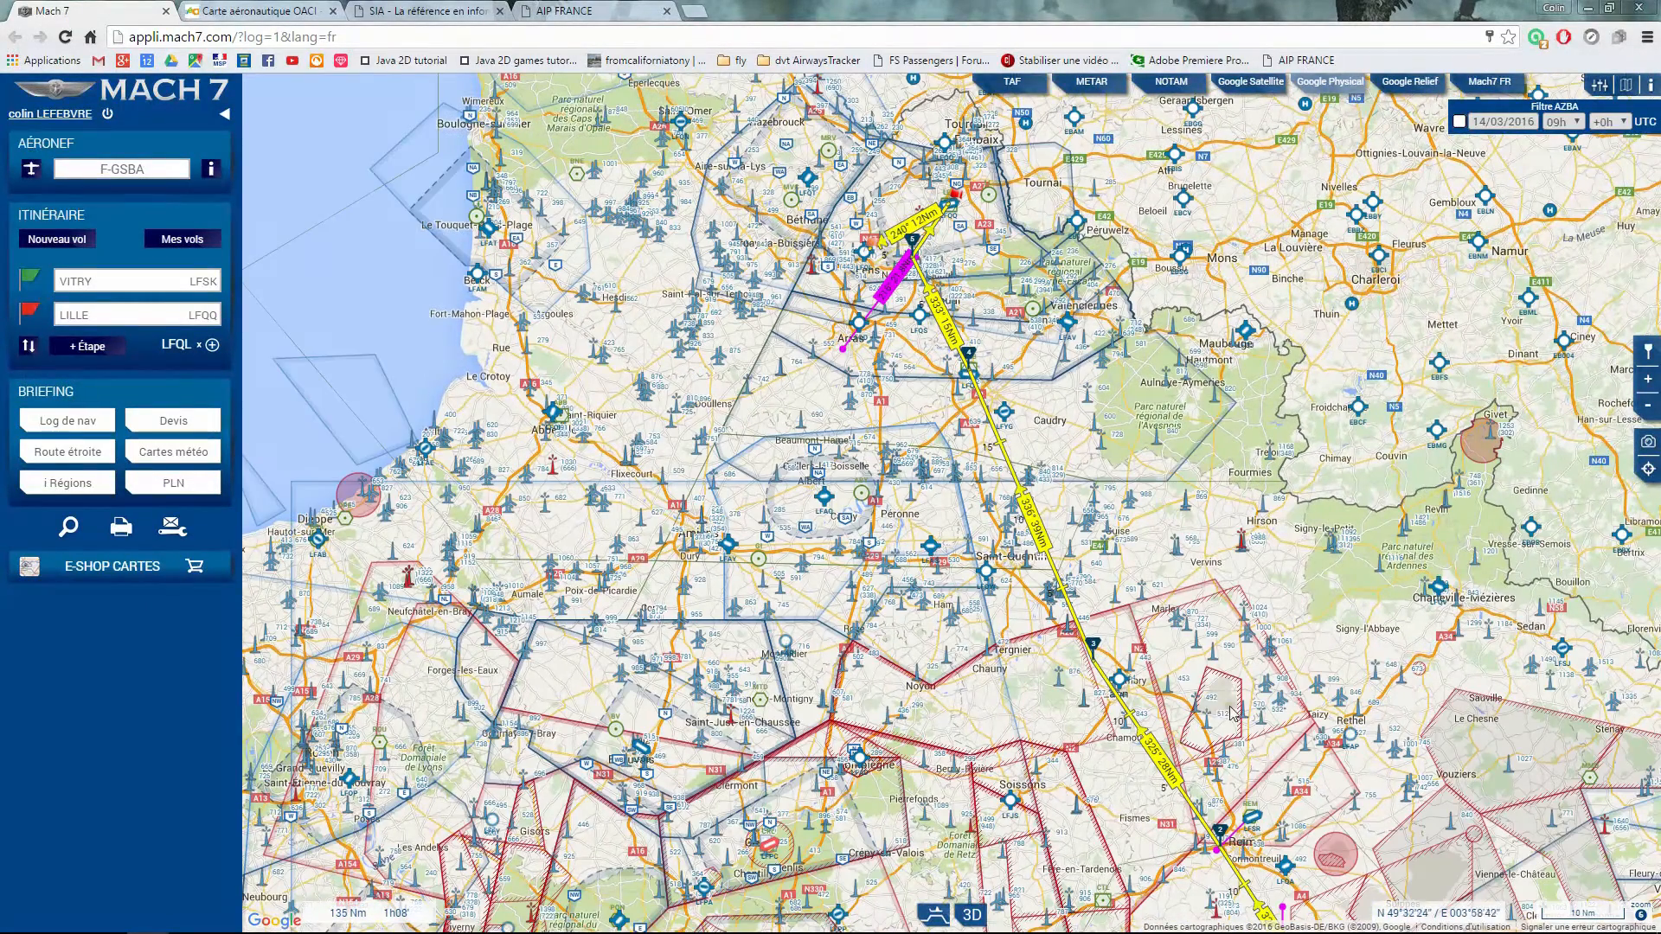
pyautogui.moveTo(1367, 811); pyautogui.dragTo(1217, 576)
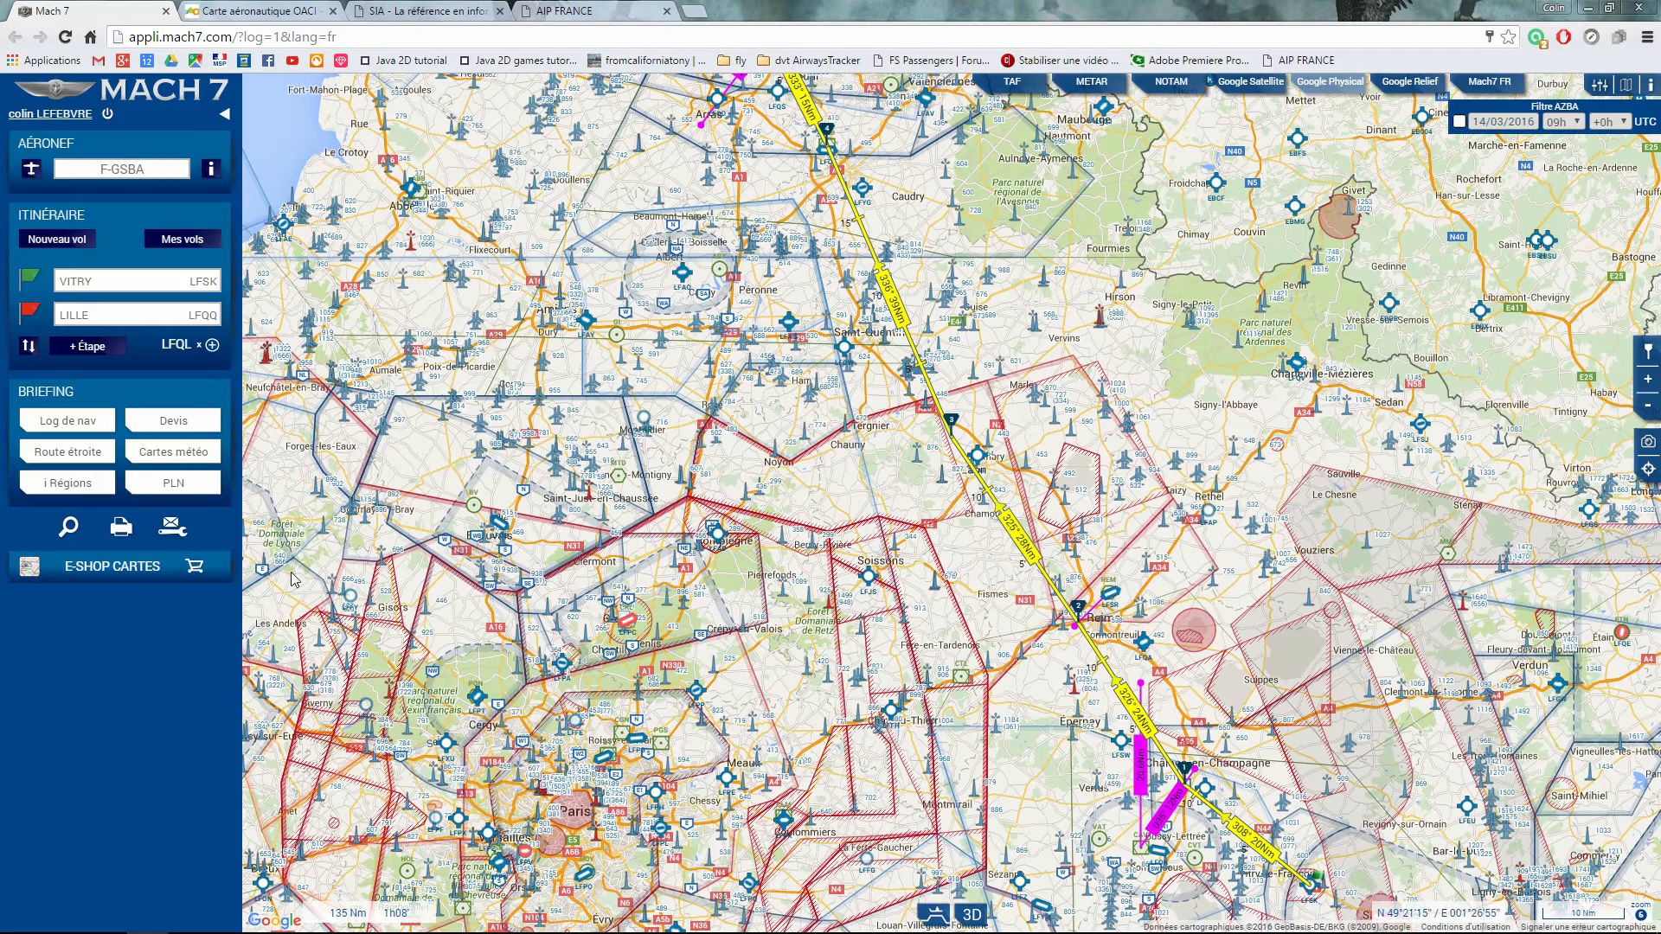
# - Consult the narrow-route briefing's METAR/TAF reports and VAC charts, look through the aerodromes listed along the route, and close the briefing
pyautogui.click(102, 471)
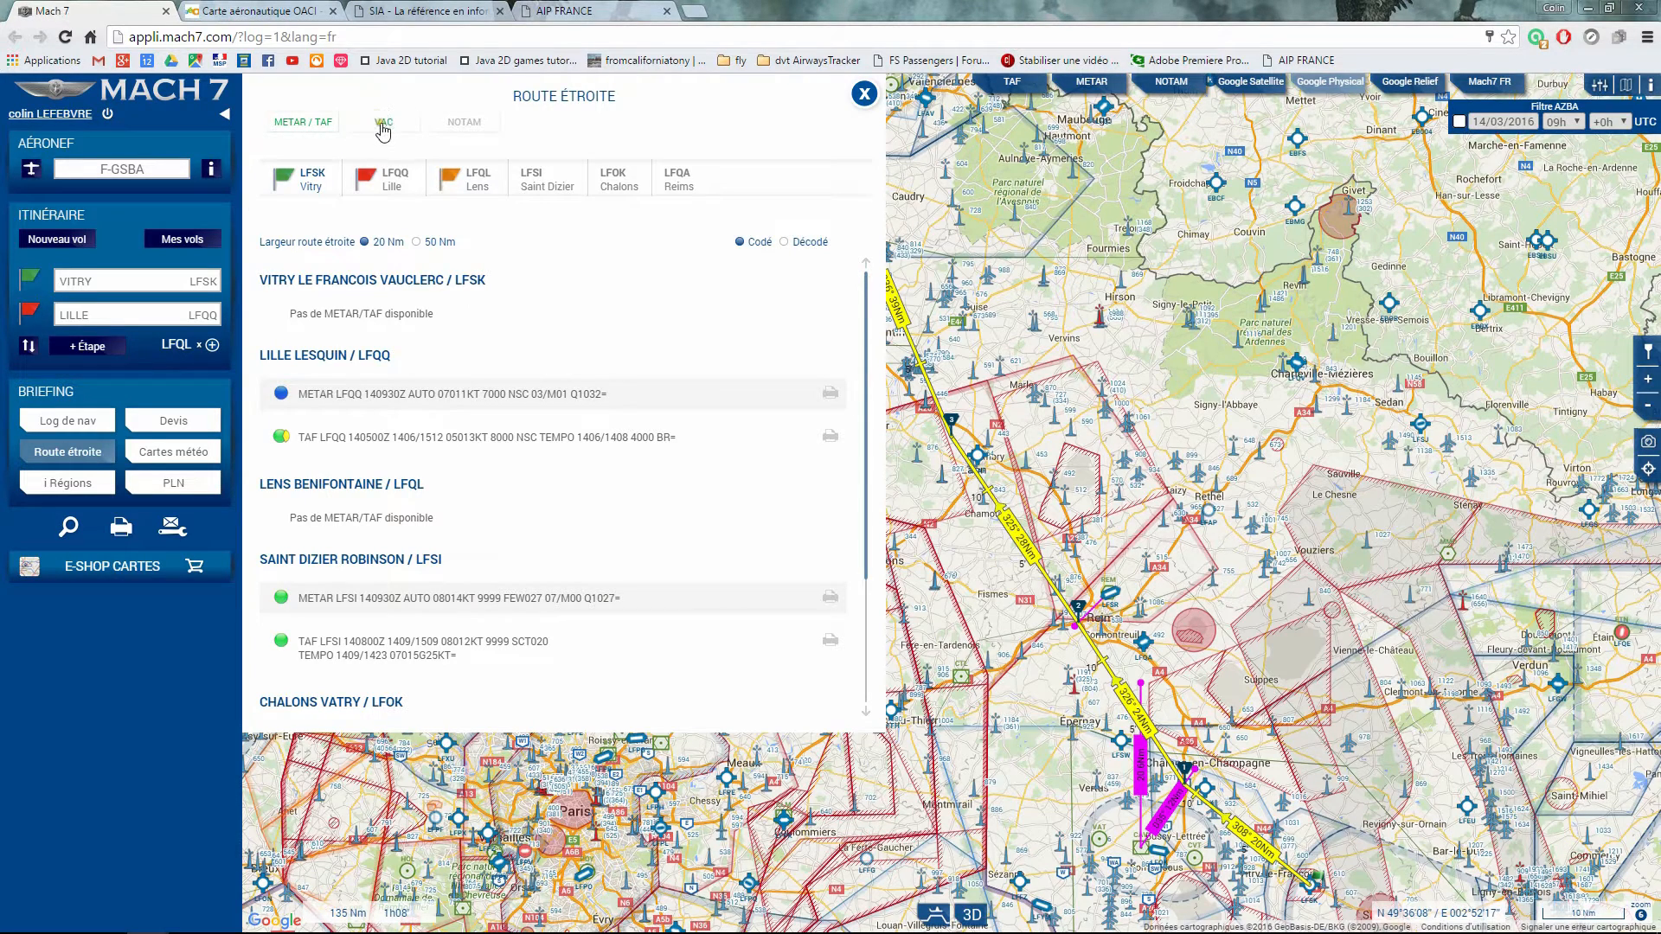
pyautogui.click(383, 128)
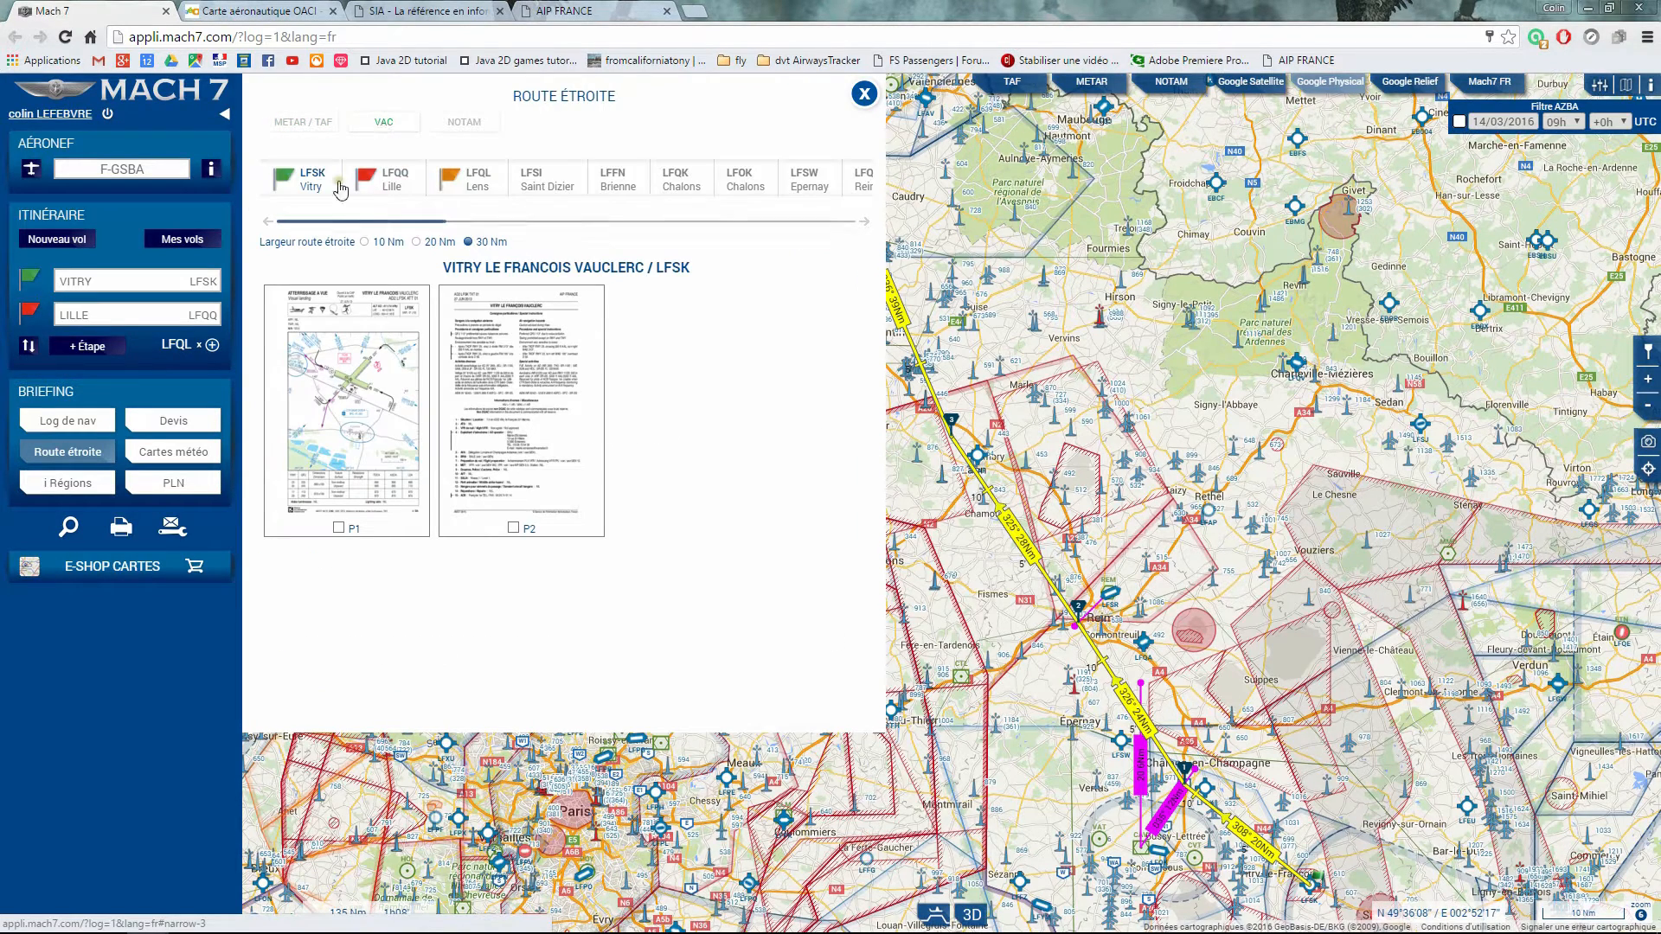
pyautogui.moveTo(422, 222)
pyautogui.mouseDown()
pyautogui.moveTo(793, 242)
pyautogui.moveTo(689, 223)
pyautogui.moveTo(386, 223)
pyautogui.moveTo(400, 238)
pyautogui.mouseUp()
pyautogui.moveTo(346, 227); pyautogui.dragTo(389, 260)
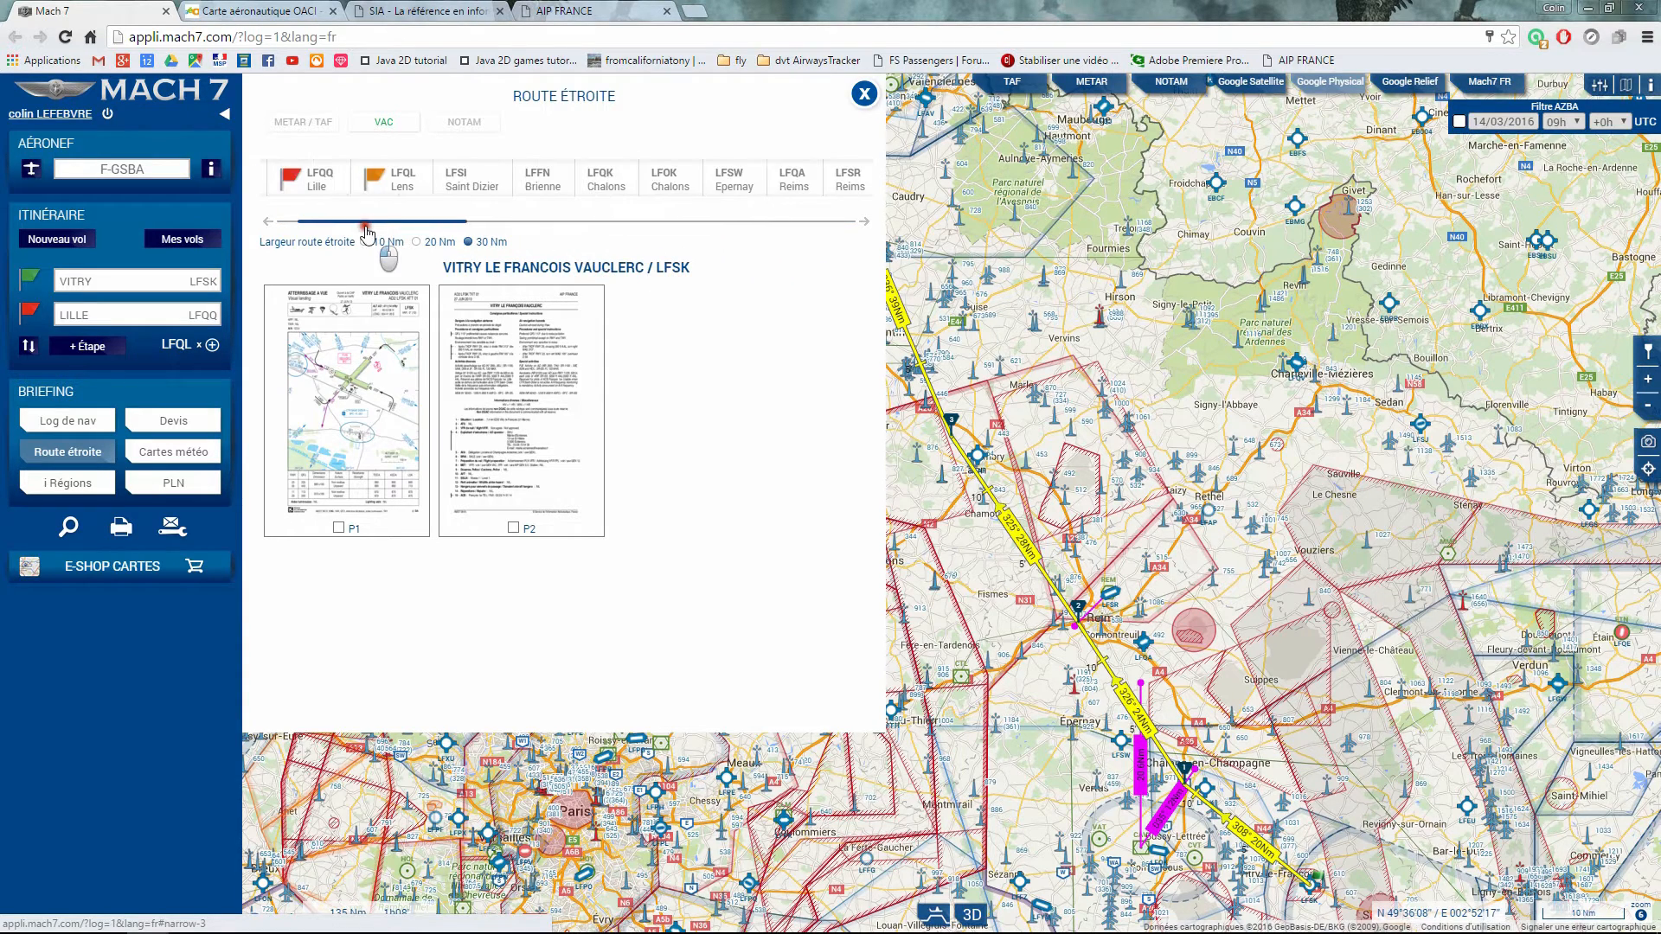
pyautogui.click(864, 95)
# - Switch to the SIA website, open the Atlas VAC for metropolitan France, and examine the VAC checklist with the charts' publication dates
pyautogui.click(411, 12)
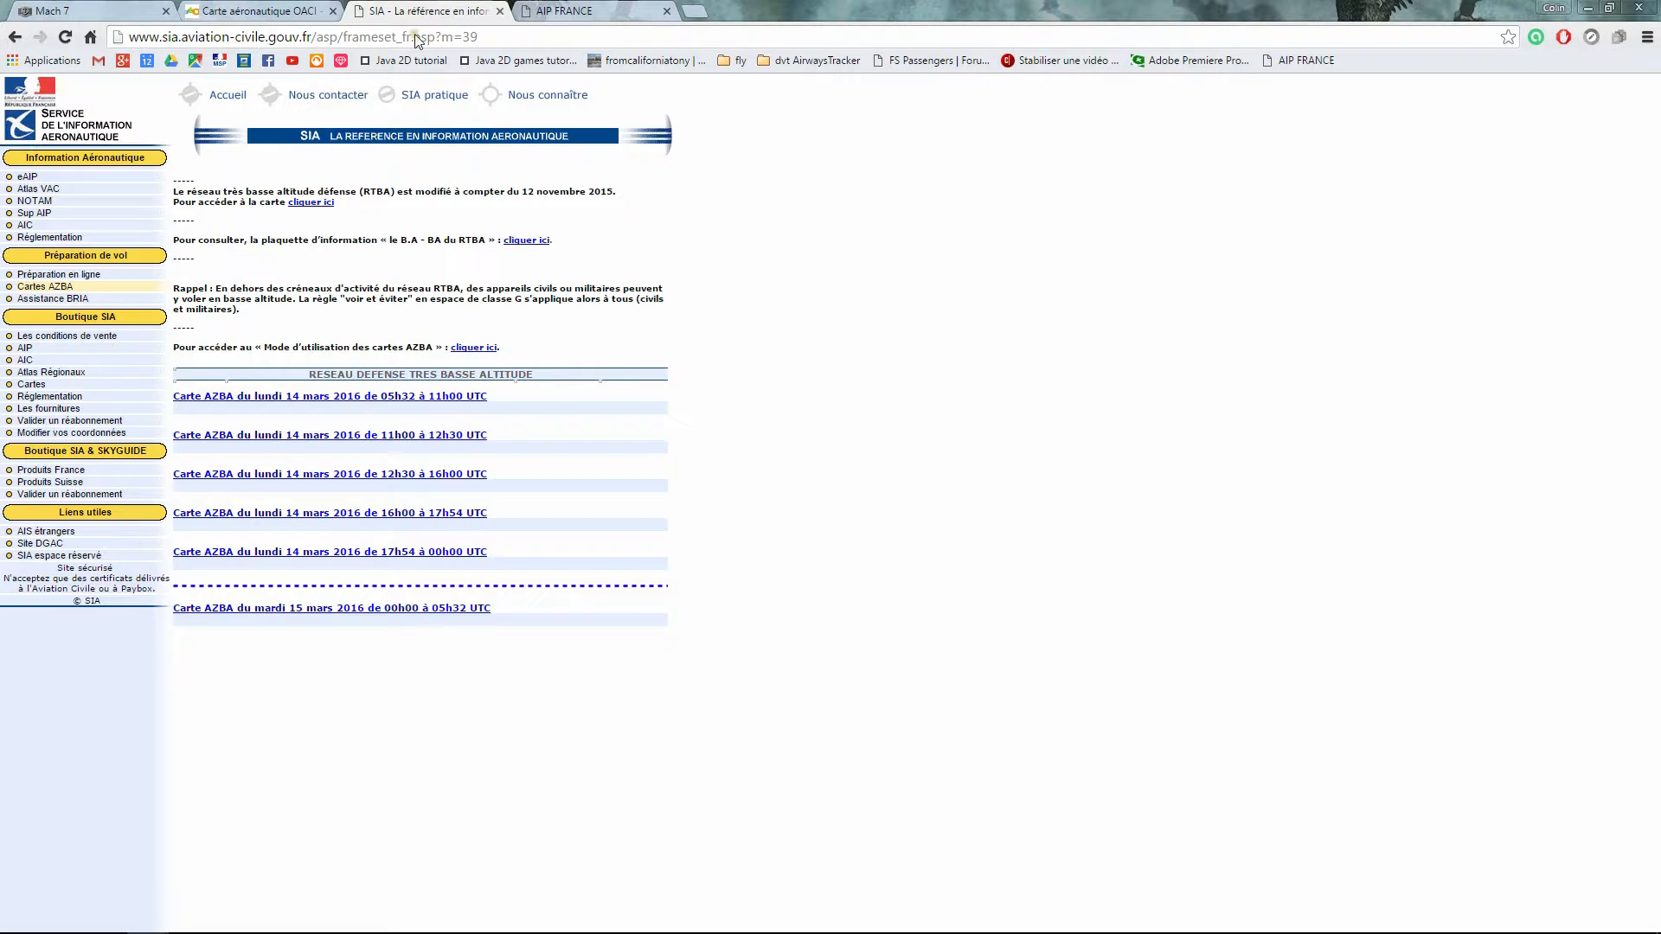
pyautogui.click(42, 191)
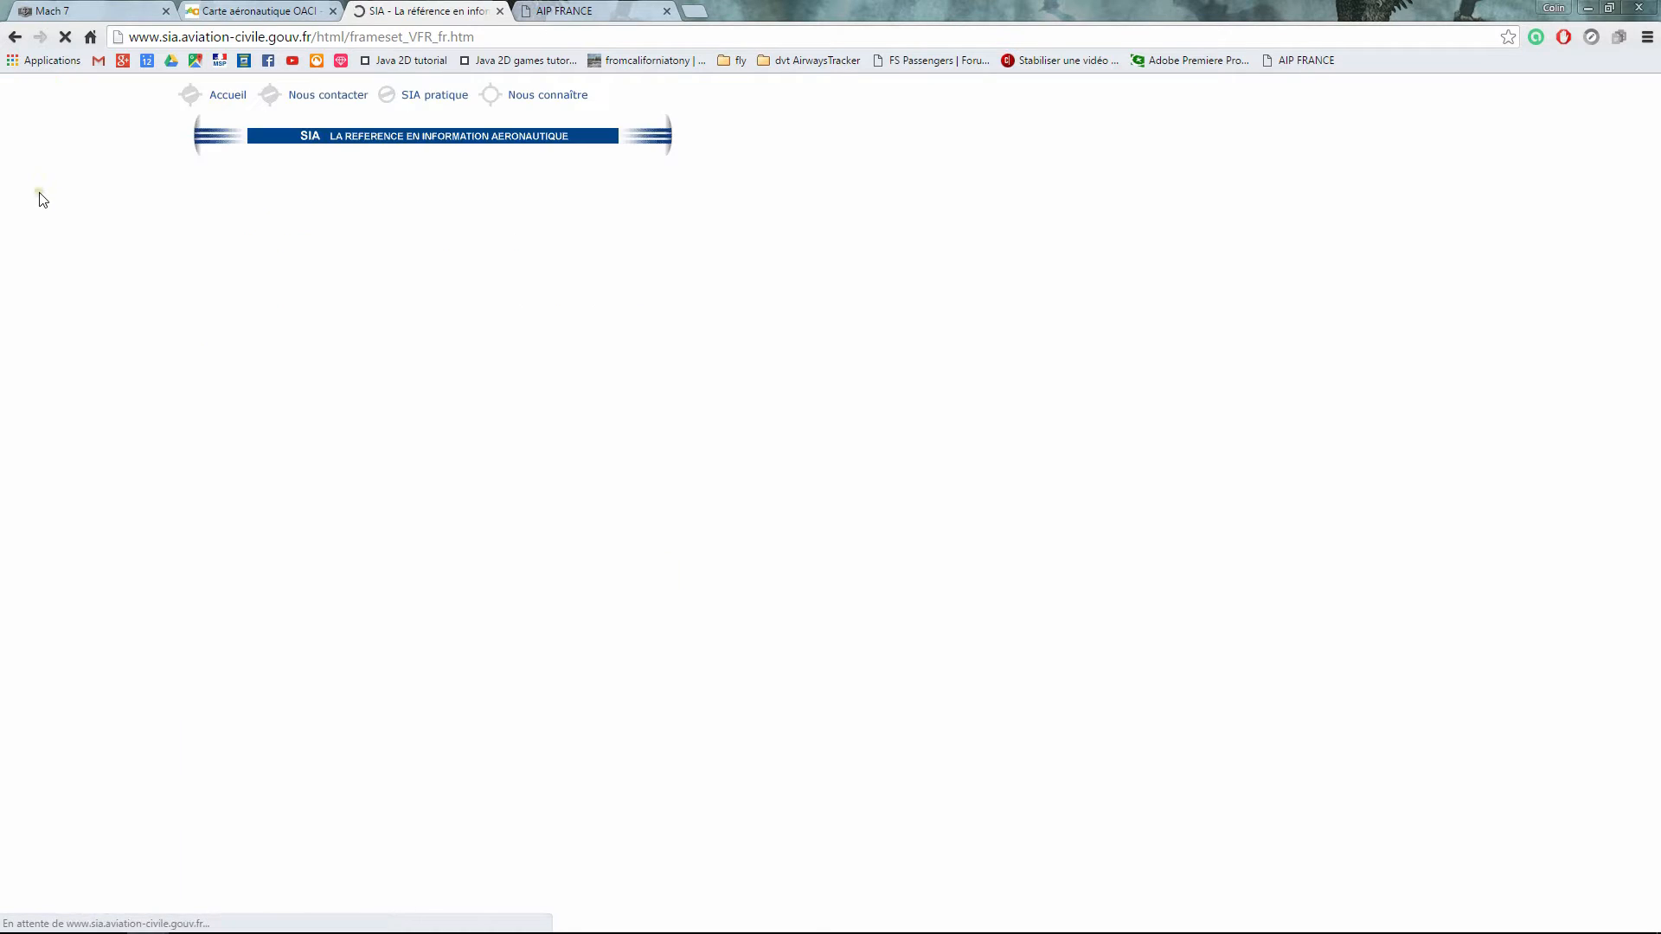
pyautogui.click(676, 630)
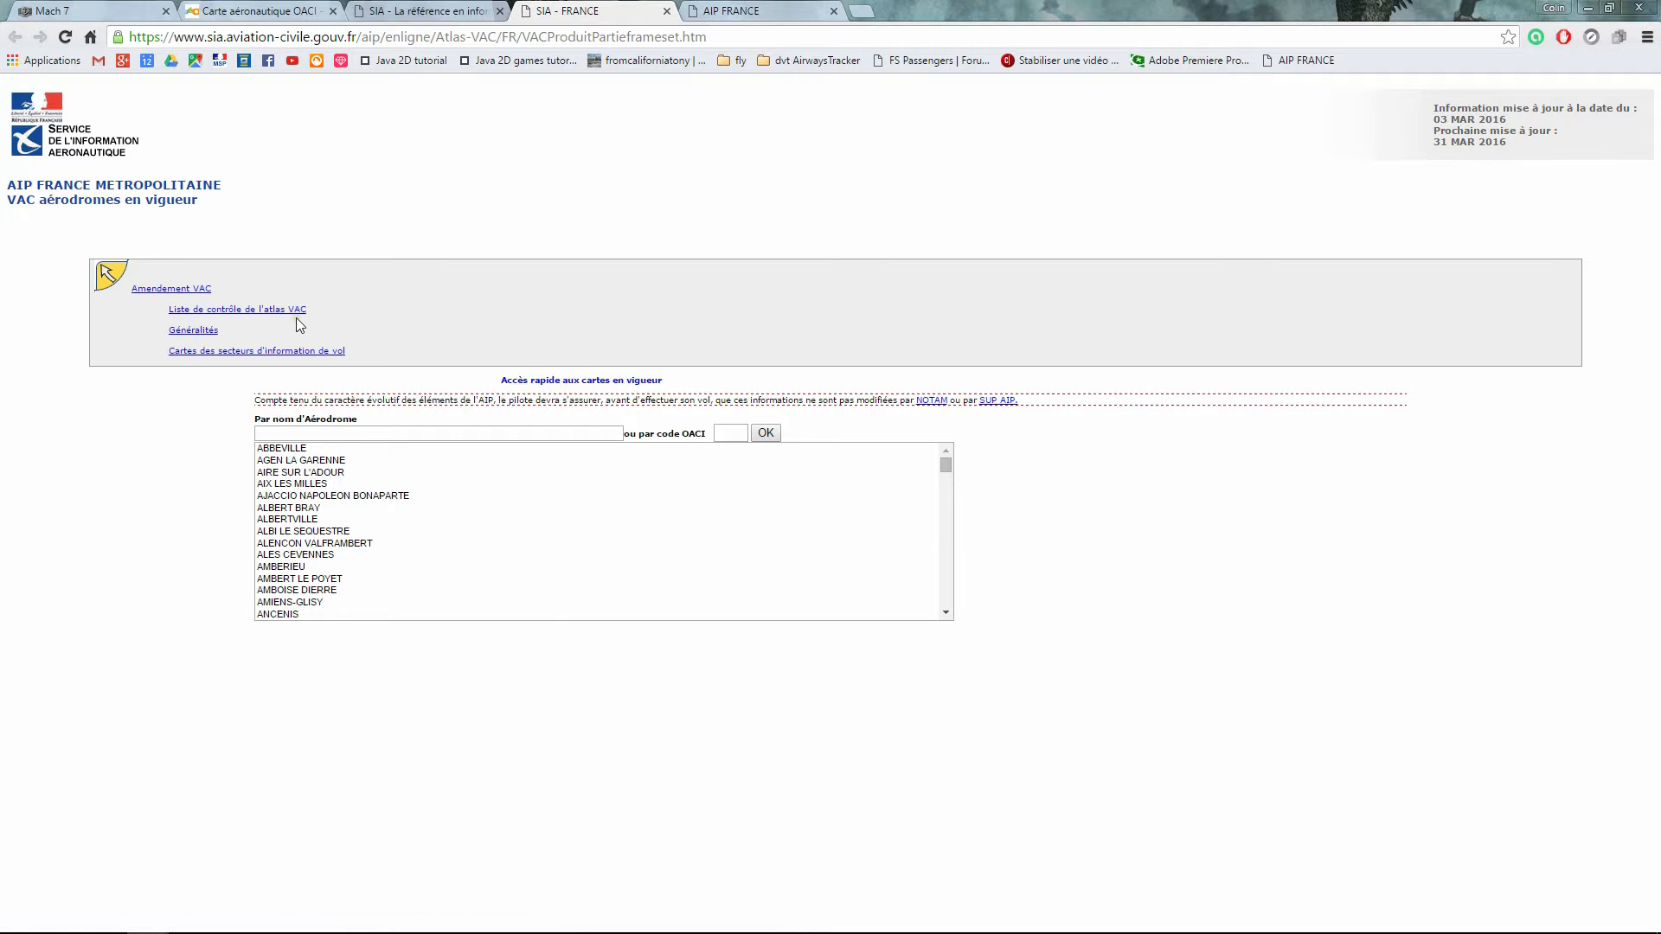
pyautogui.click(293, 310)
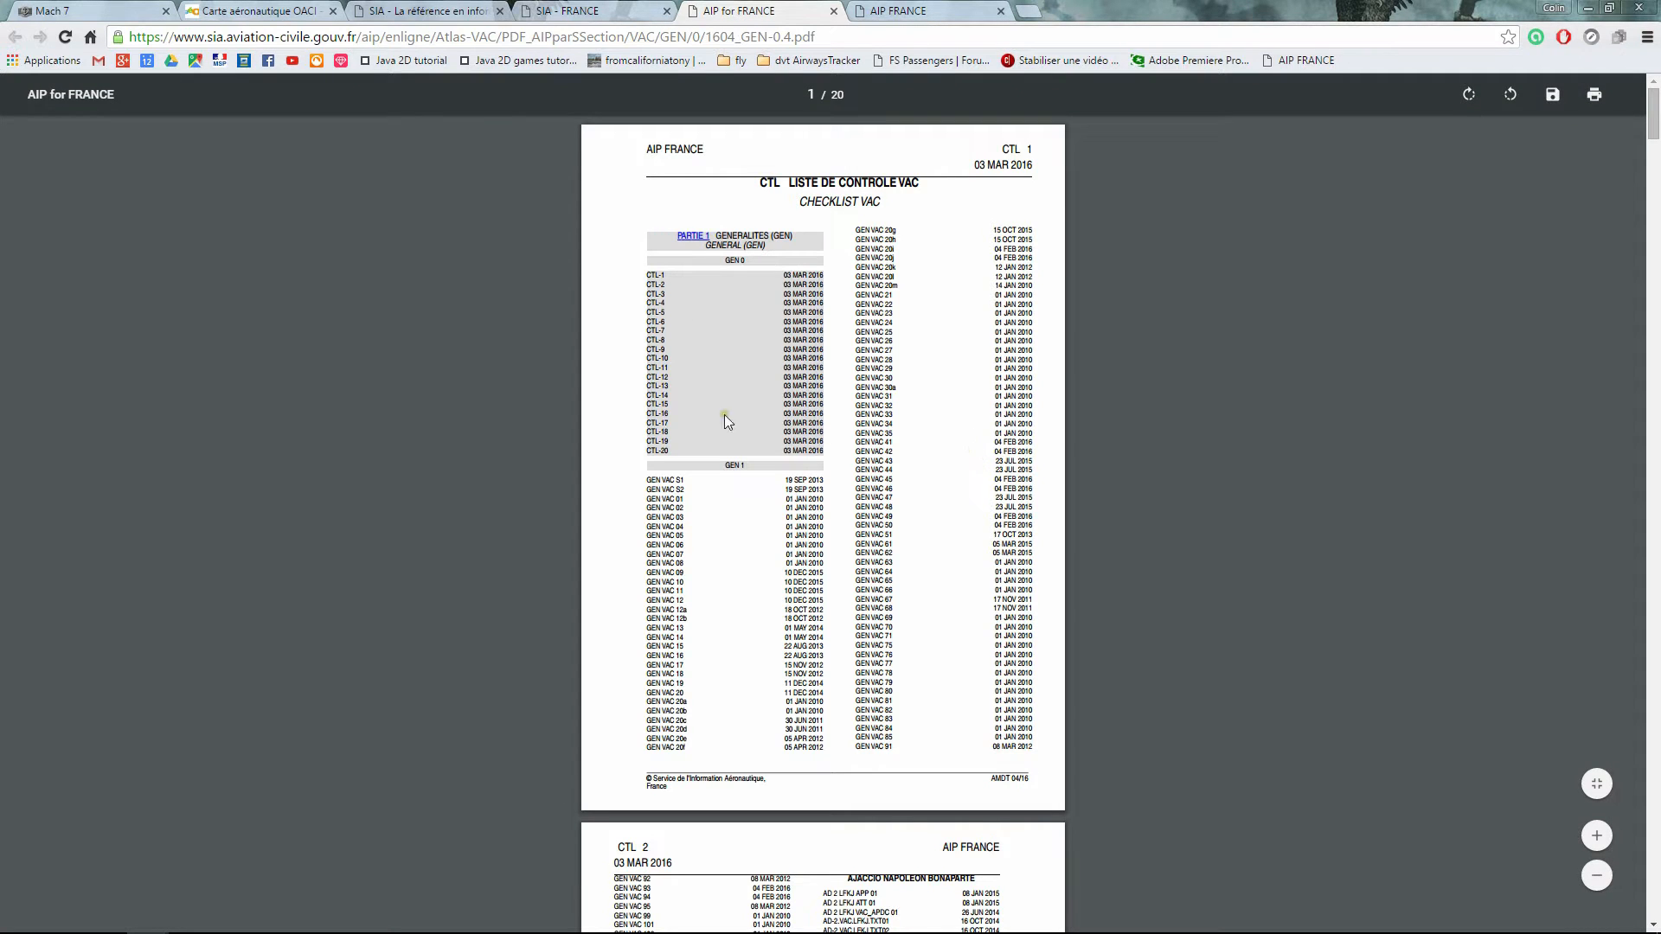
pyautogui.scroll(-5, 896, 666)
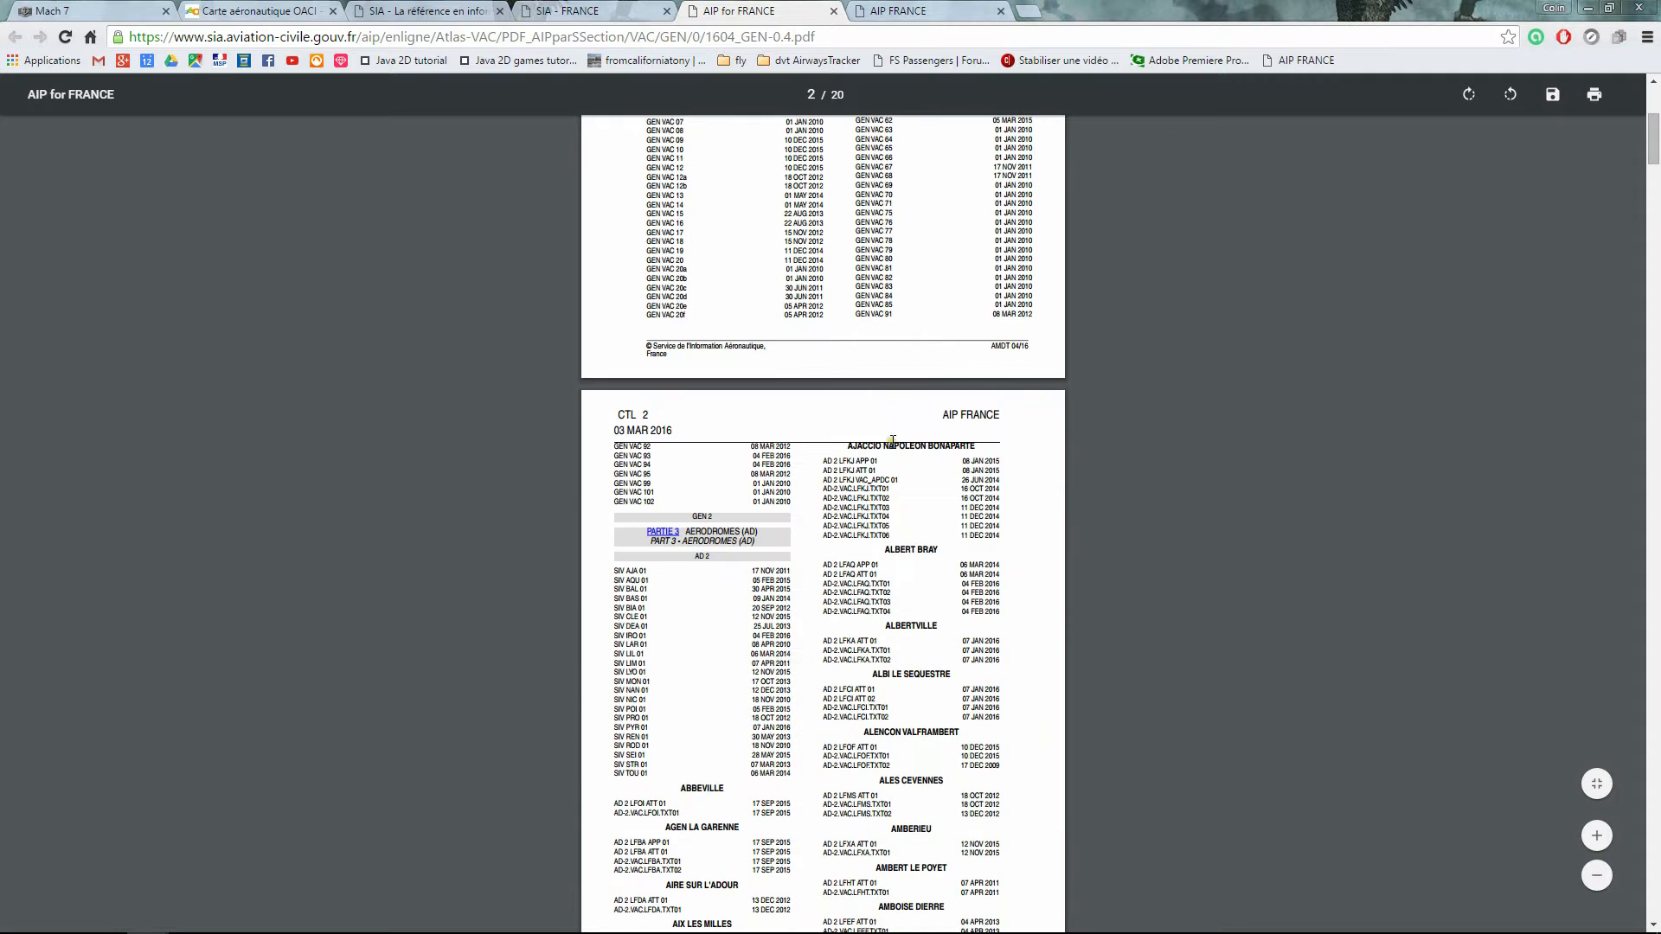
pyautogui.scroll(-3, 892, 440)
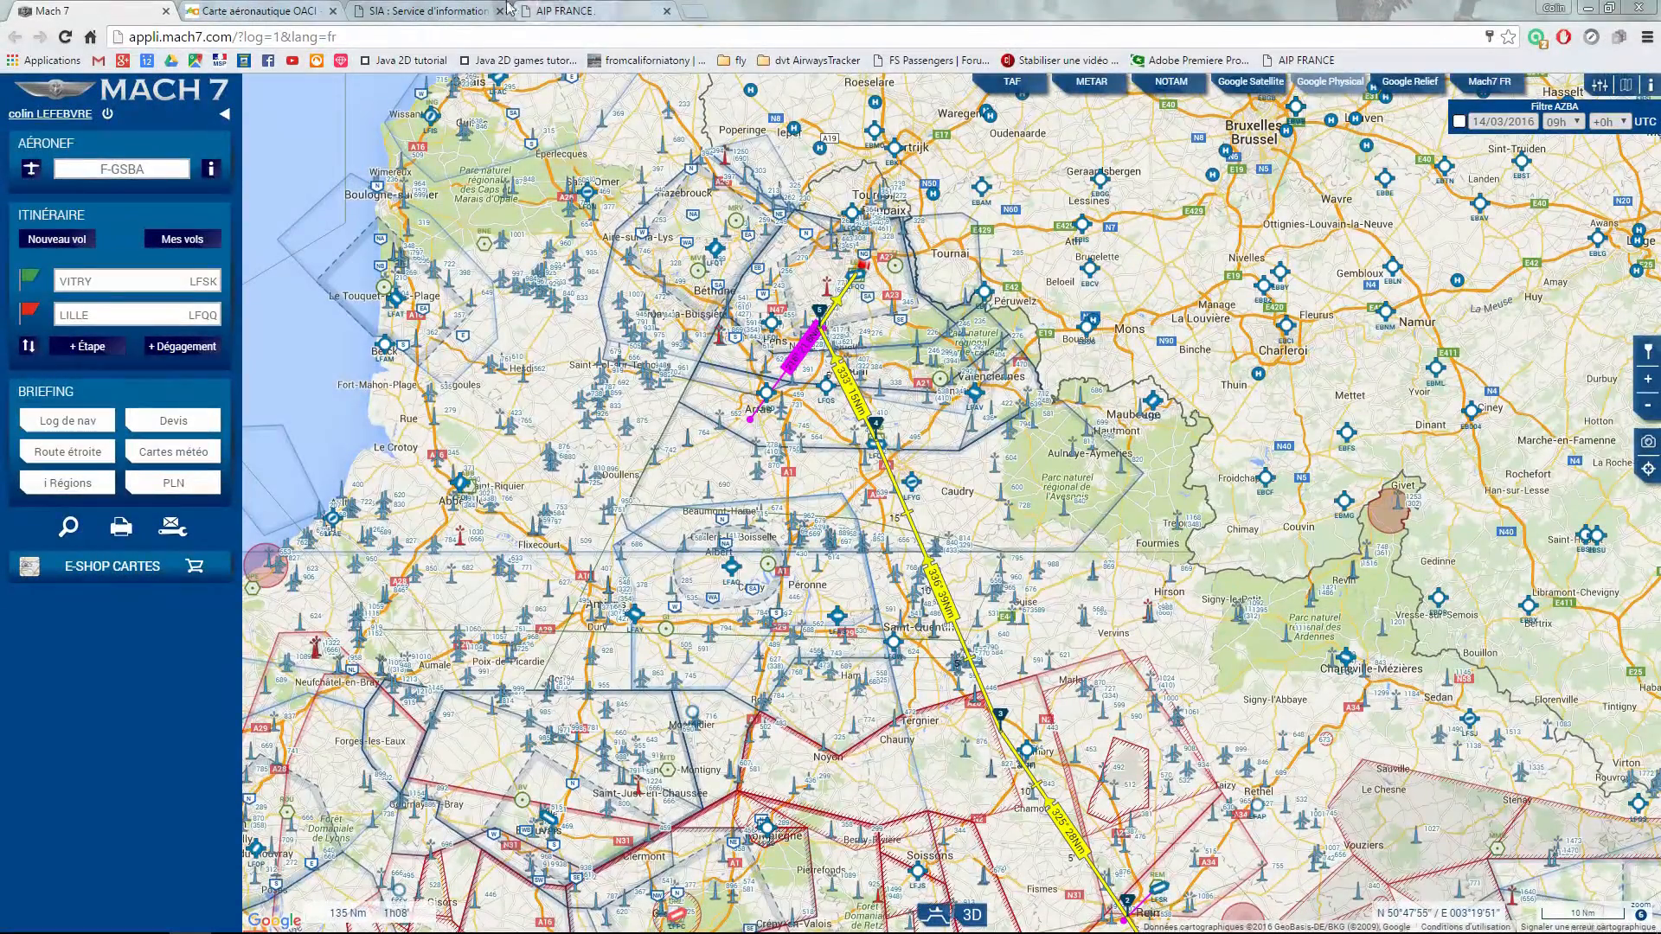
# - Open the narrow-route NOTAM bulletin form (Bulletin Route Etroite) on the SIA website
pyautogui.click(468, 8)
pyautogui.moveTo(36, 202)
pyautogui.click(104, 266)
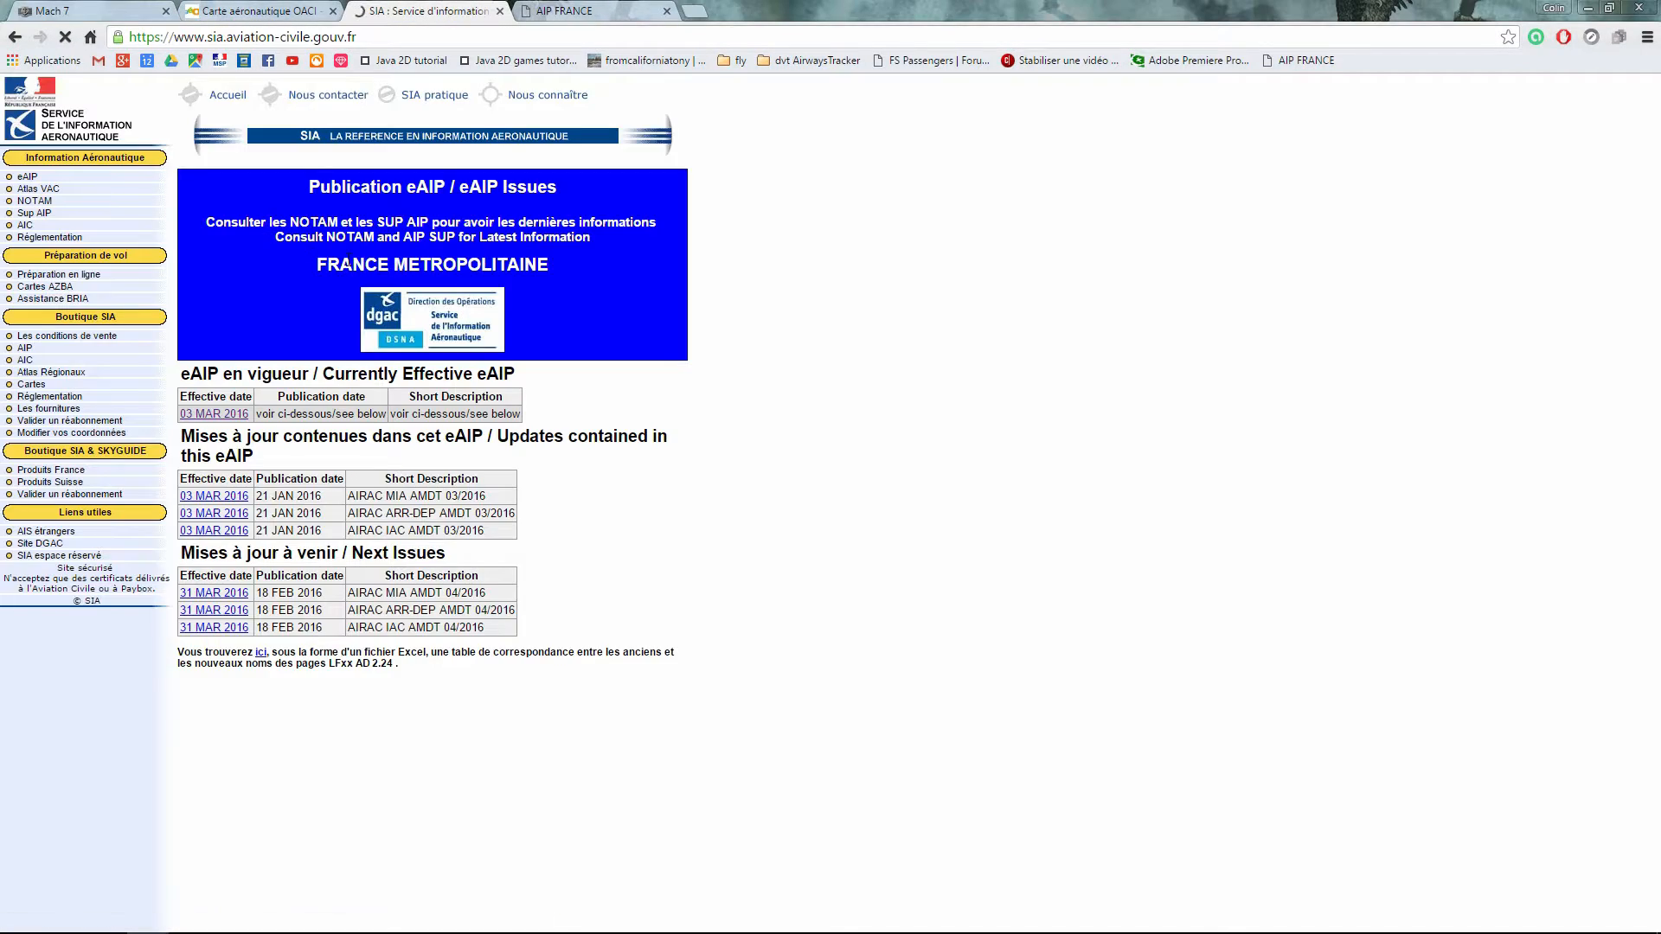
pyautogui.click(329, 279)
# - Set the bulletin's validity to 2016/03/15 at 08:00 UTC with a duration of 6 hours
pyautogui.click(367, 277)
pyautogui.click(349, 338)
pyautogui.moveTo(383, 279); pyautogui.dragTo(417, 294)
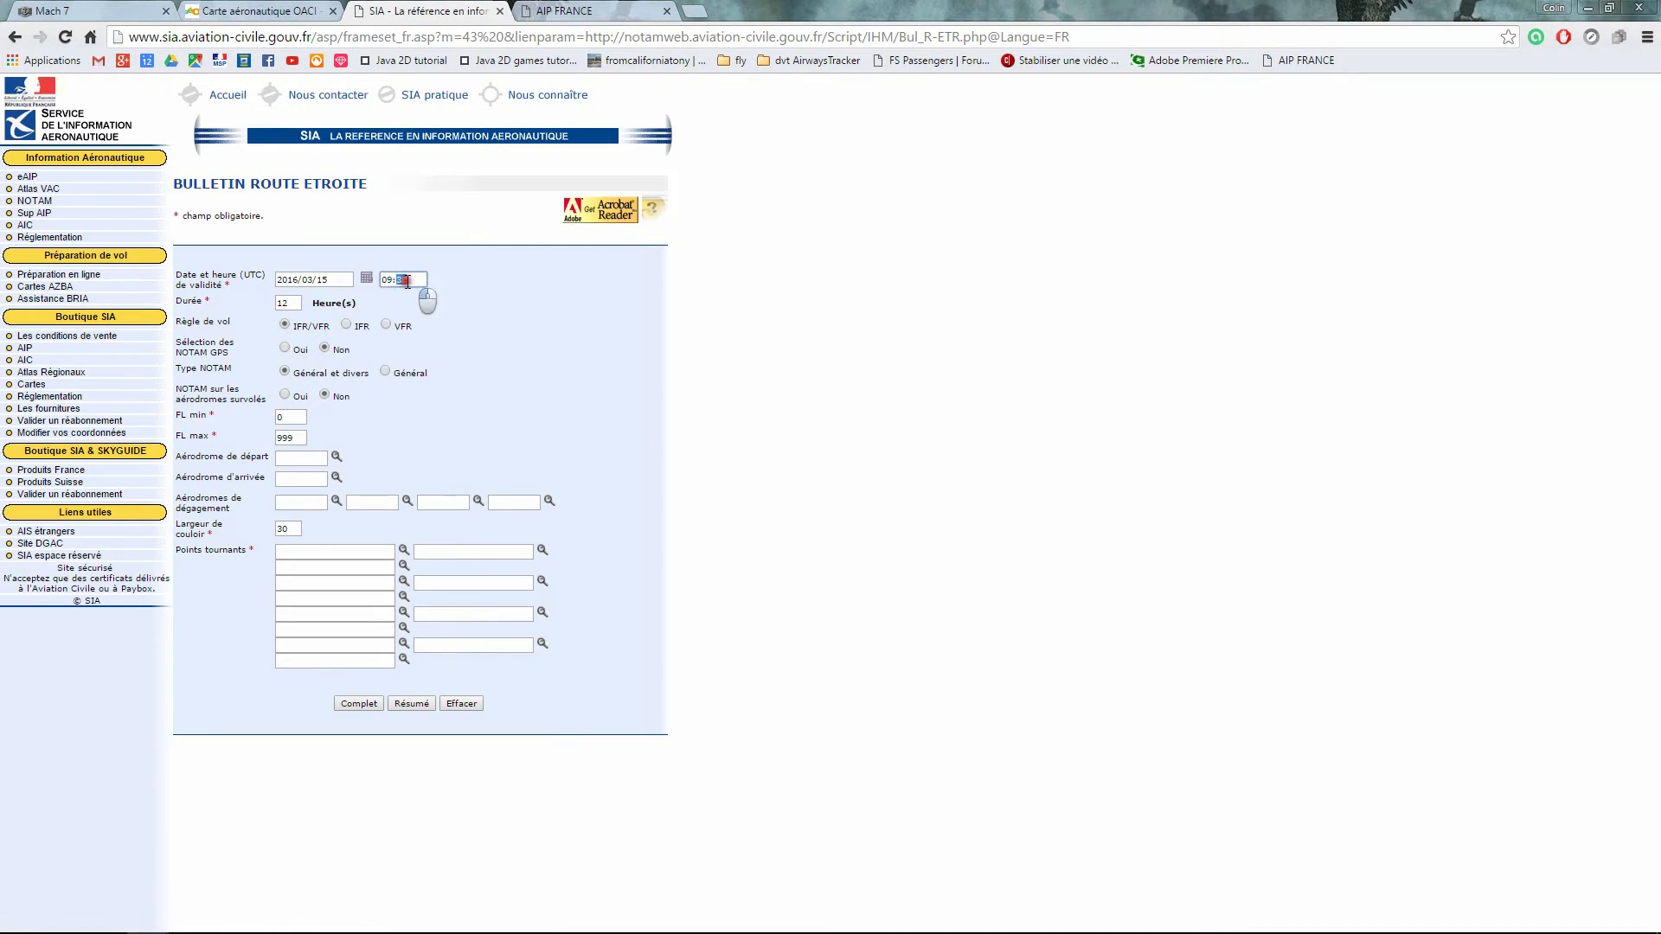
pyautogui.write('08:00')
pyautogui.click(564, 336)
pyautogui.doubleClick(296, 298)
pyautogui.write('6')
# - Enter LFSK as departure, LFQQ as arrival and LFQL as alternate aerodrome, and generate the complete NOTAM bulletin
pyautogui.click(311, 457)
pyautogui.click(298, 476)
pyautogui.click(296, 479)
pyautogui.write('LFQQ')
pyautogui.press('Tab')
pyautogui.write('LFQQ')
pyautogui.click(837, 388)
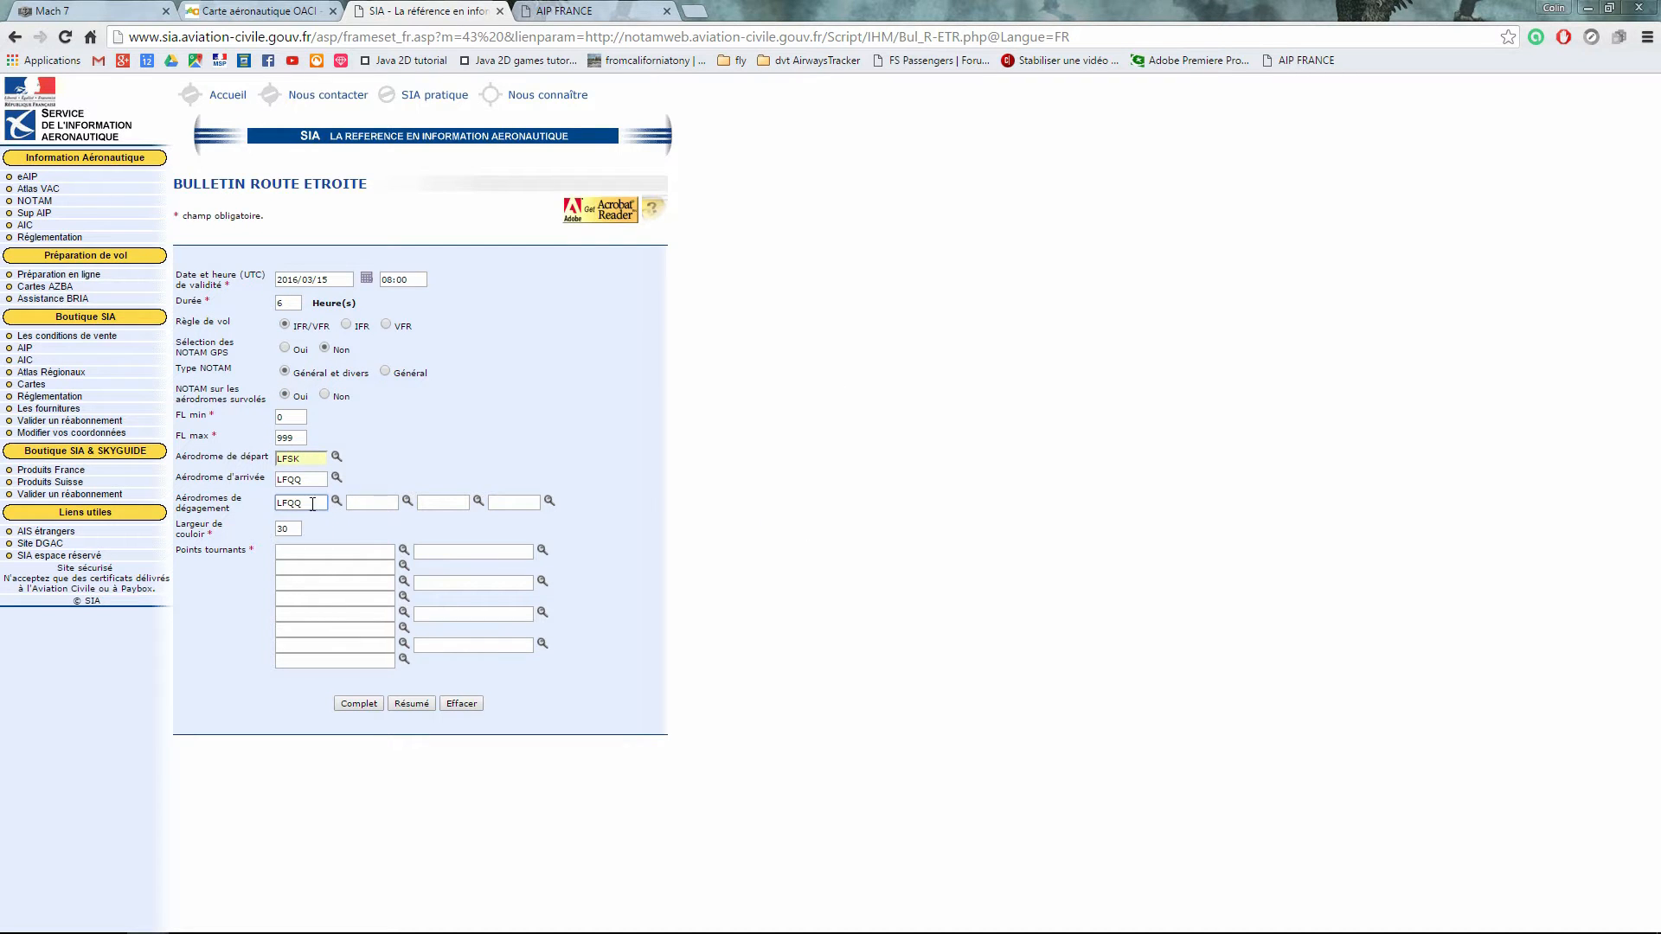
pyautogui.click(371, 704)
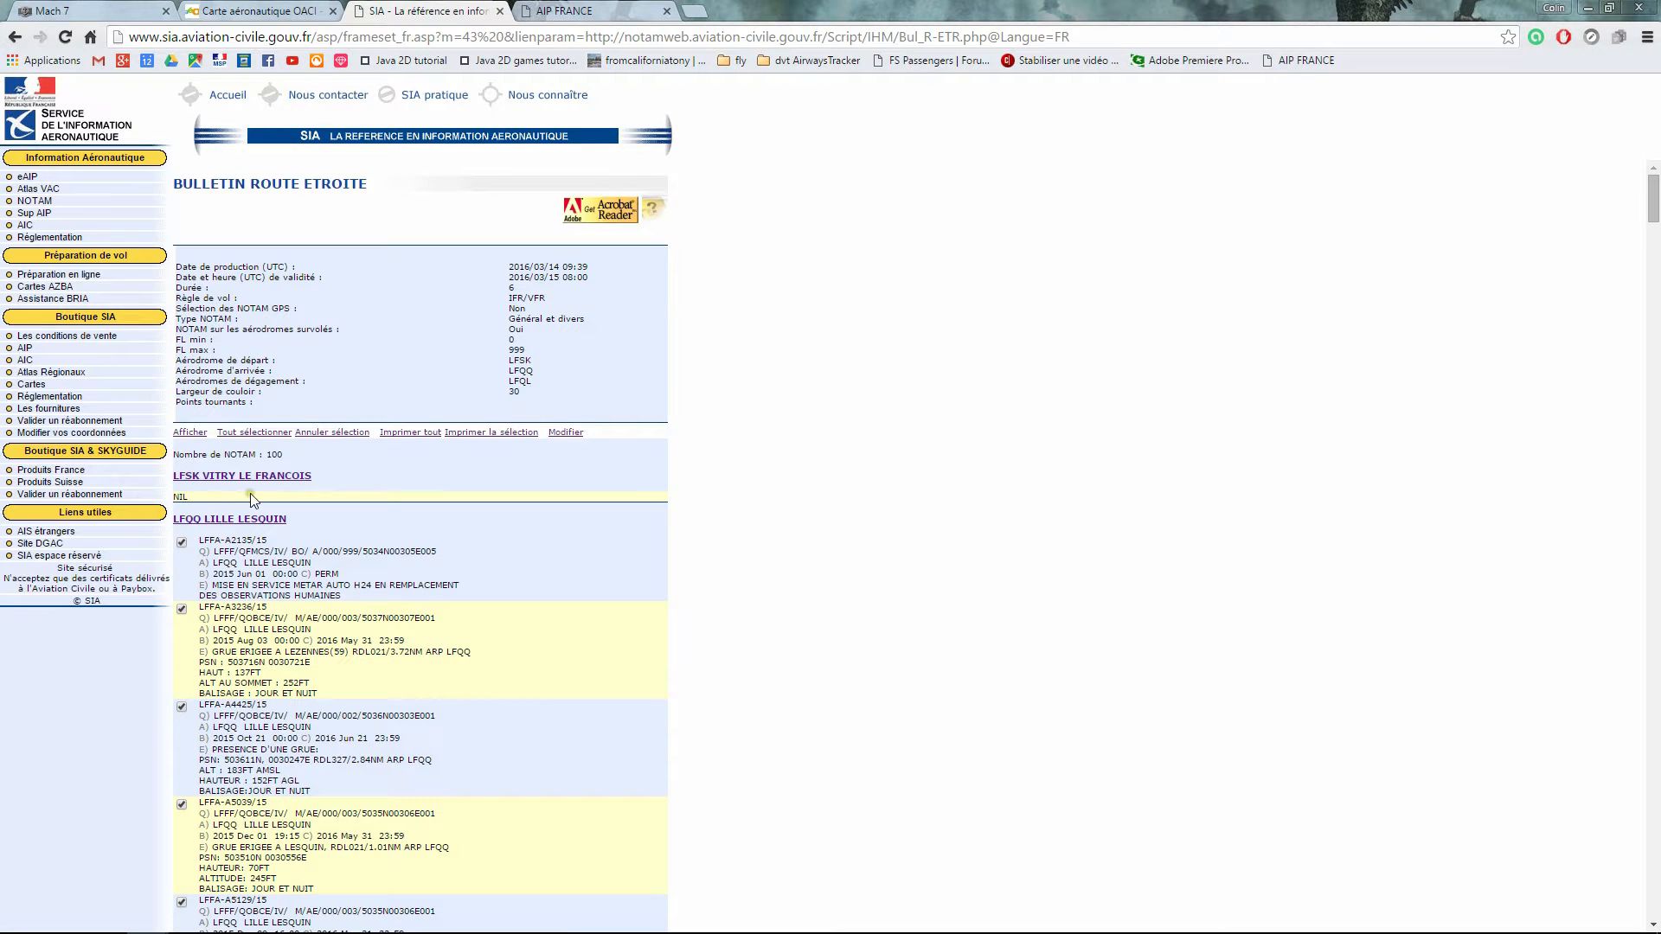
# - Read through the bulletin's NOTAMs for the departure, arrival and alternate aerodromes, the overflown aerodromes and the Paris FIR
pyautogui.scroll(-2, 428, 522)
pyautogui.scroll(-1, 262, 459)
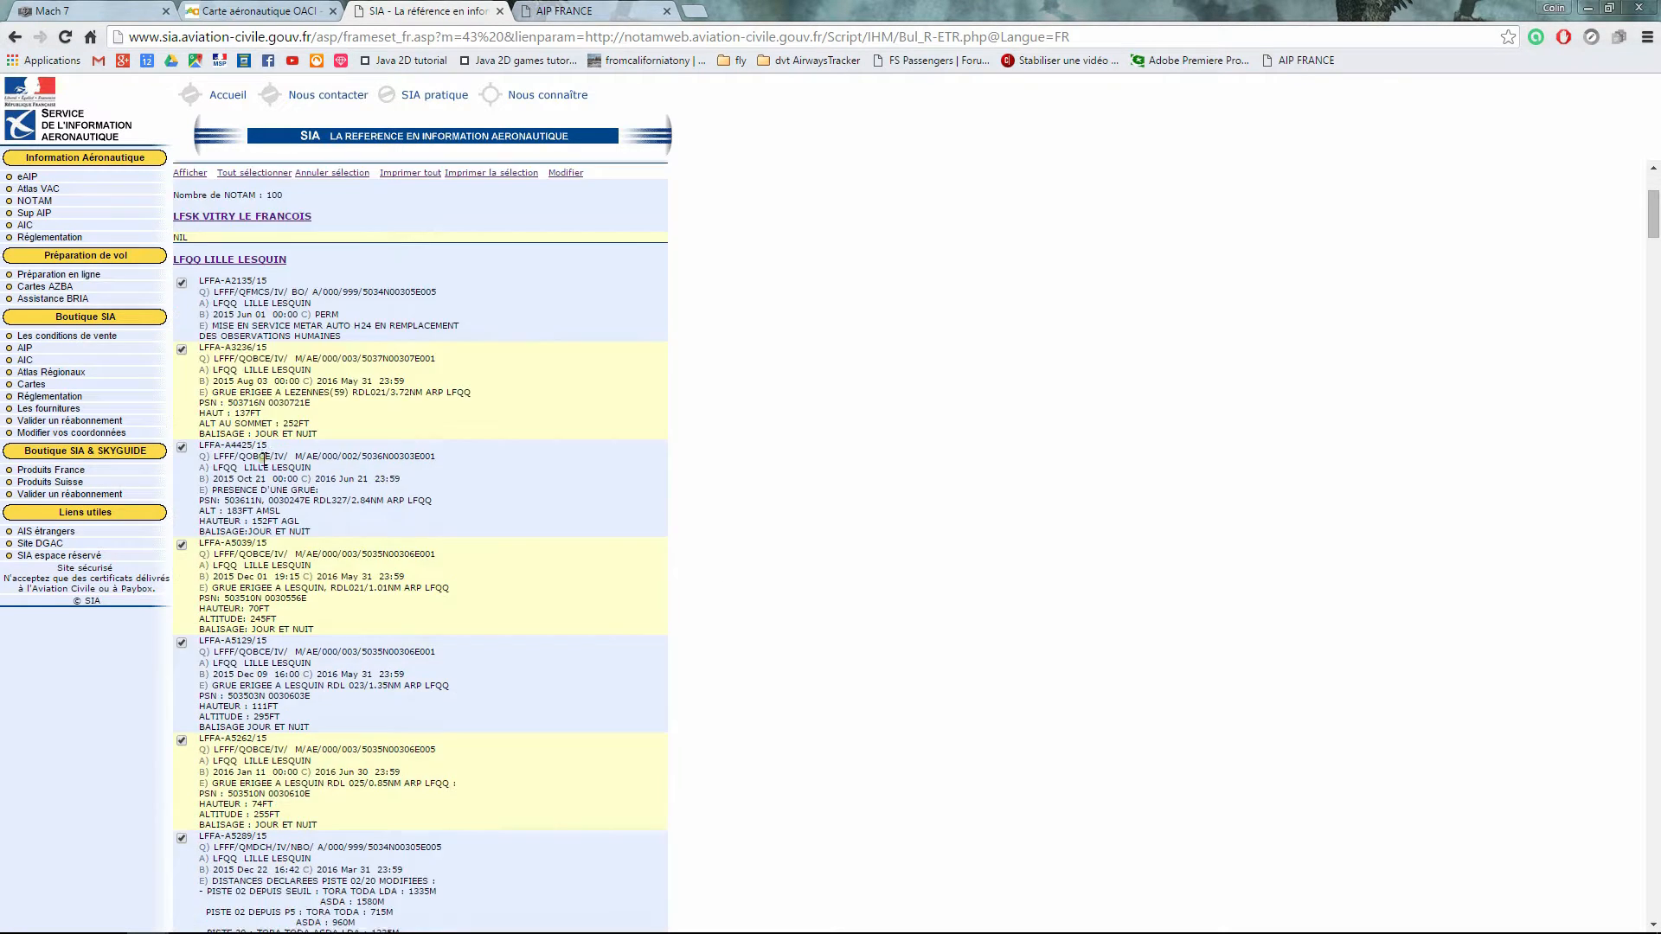
pyautogui.scroll(-1, 303, 425)
pyautogui.scroll(-1, 294, 429)
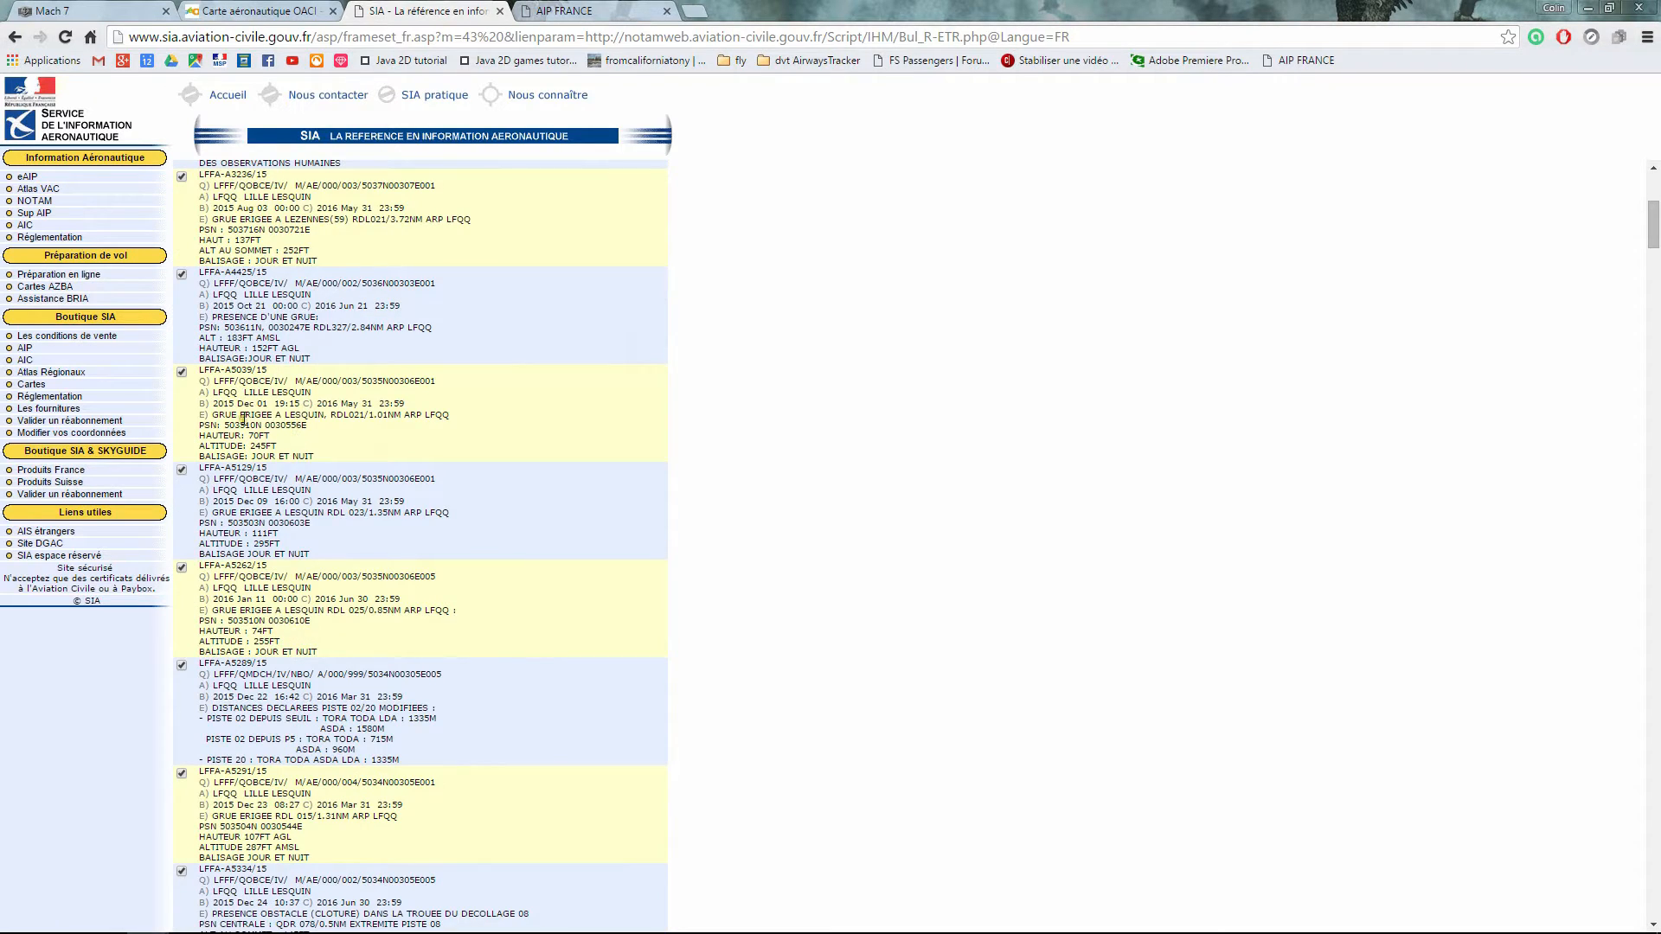
pyautogui.scroll(-1, 344, 436)
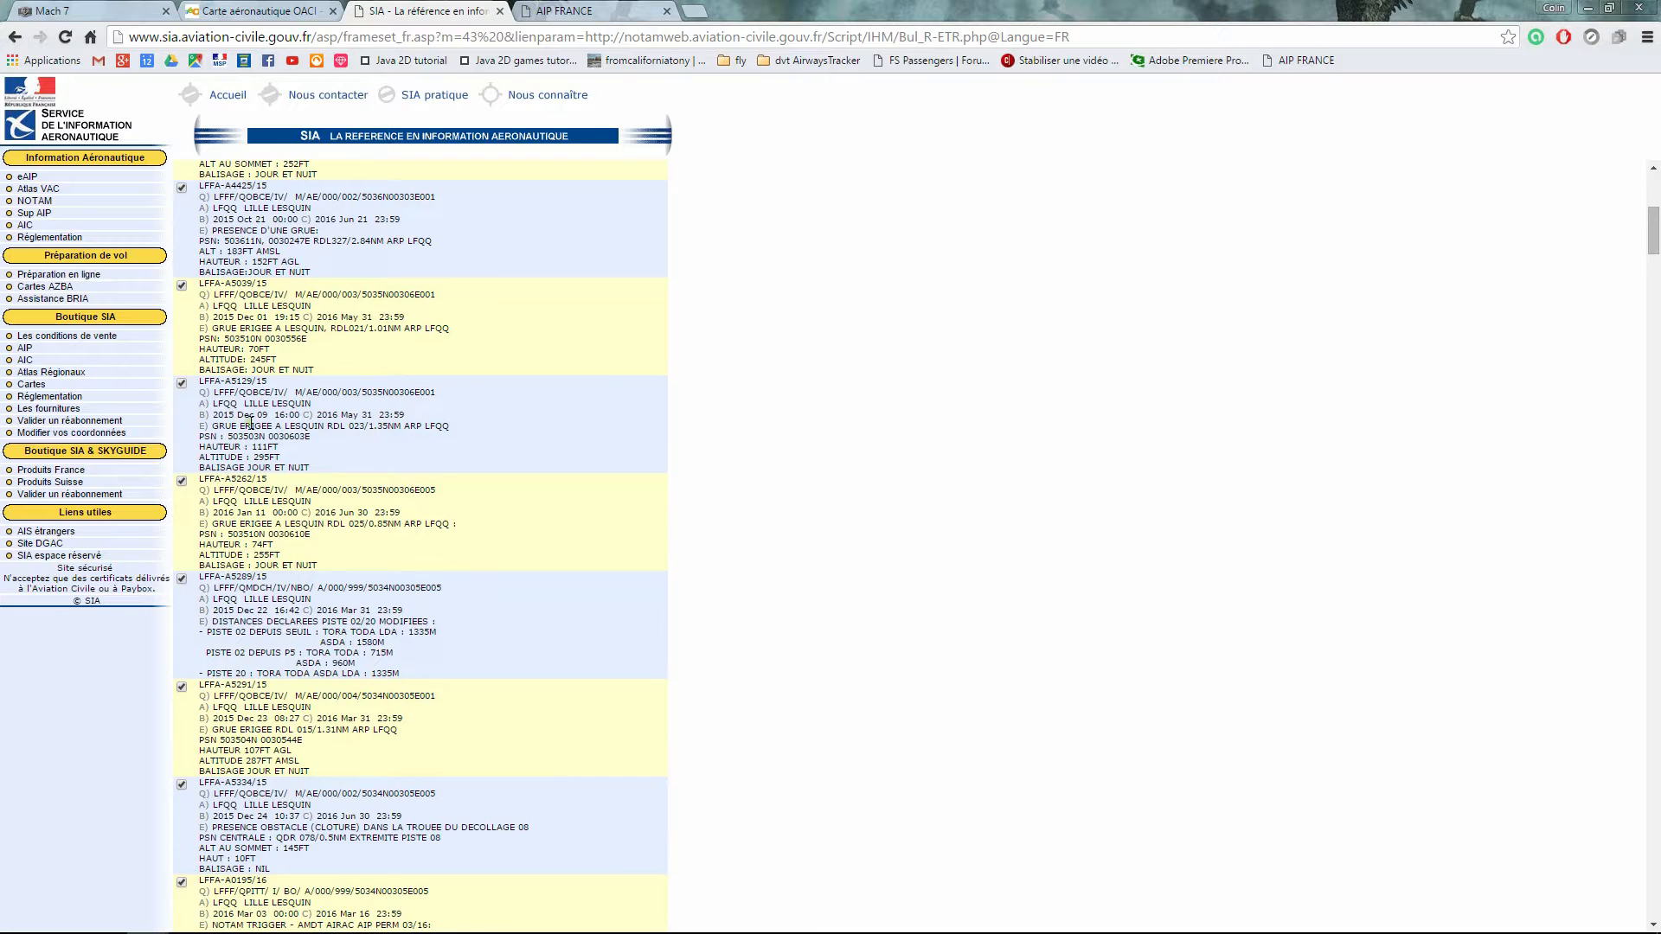
pyautogui.scroll(-9, 374, 436)
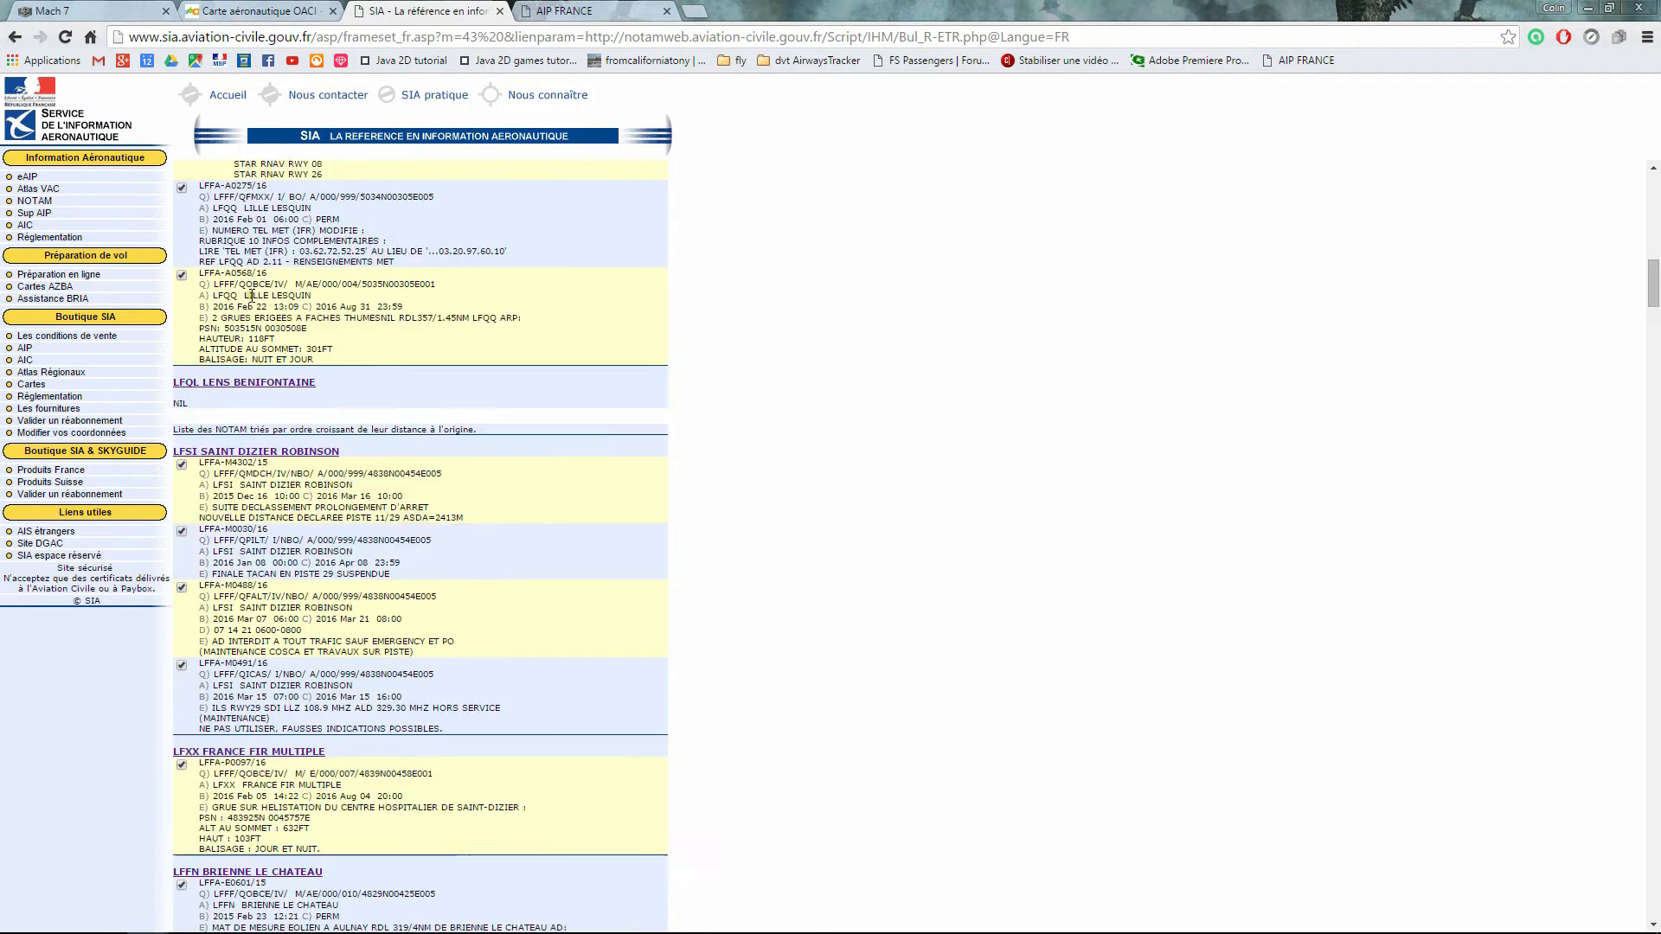
pyautogui.scroll(-1, 285, 407)
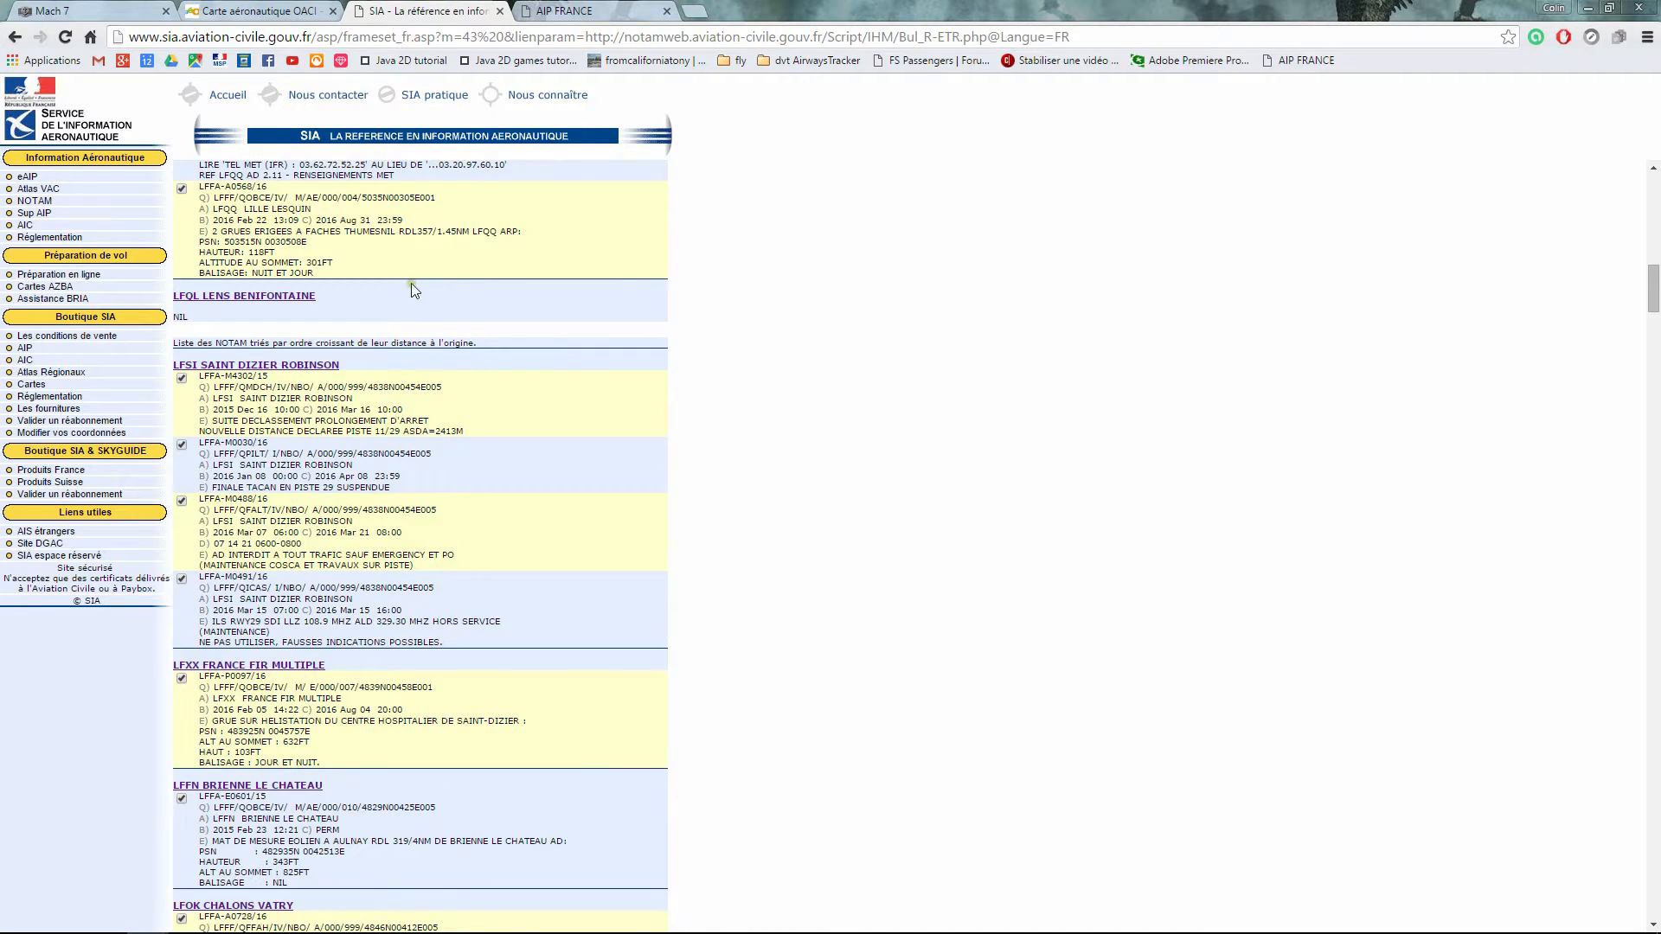
pyautogui.scroll(1, 622, 293)
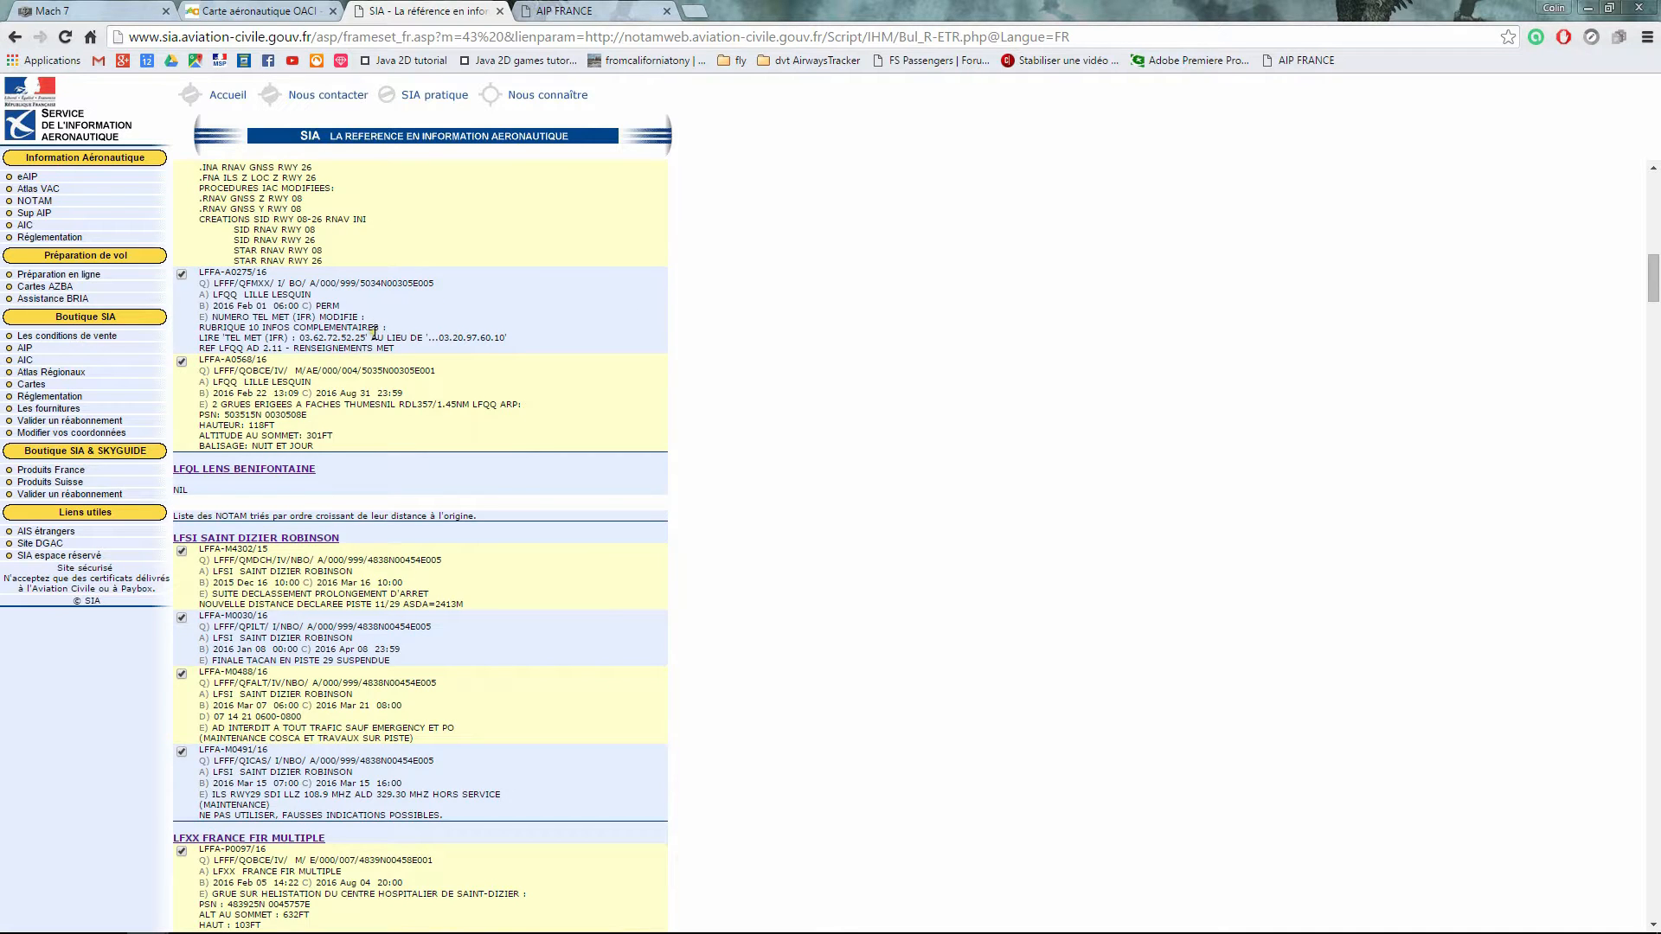
pyautogui.scroll(-1, 374, 332)
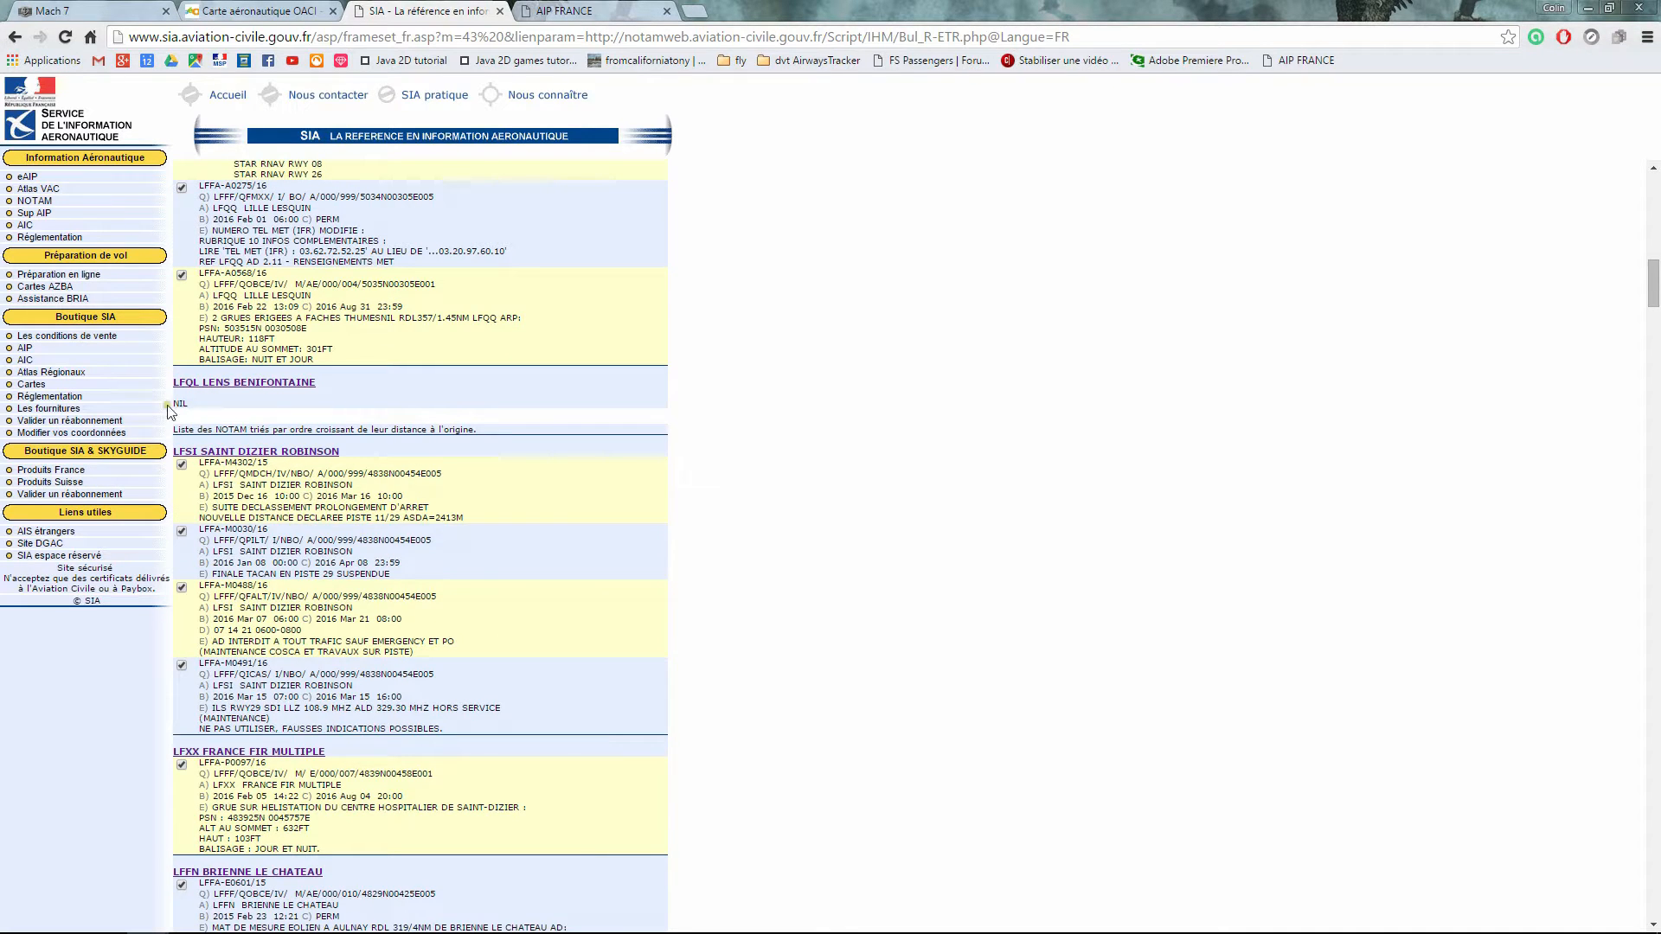
pyautogui.scroll(-2, 692, 461)
pyautogui.scroll(-10, 275, 300)
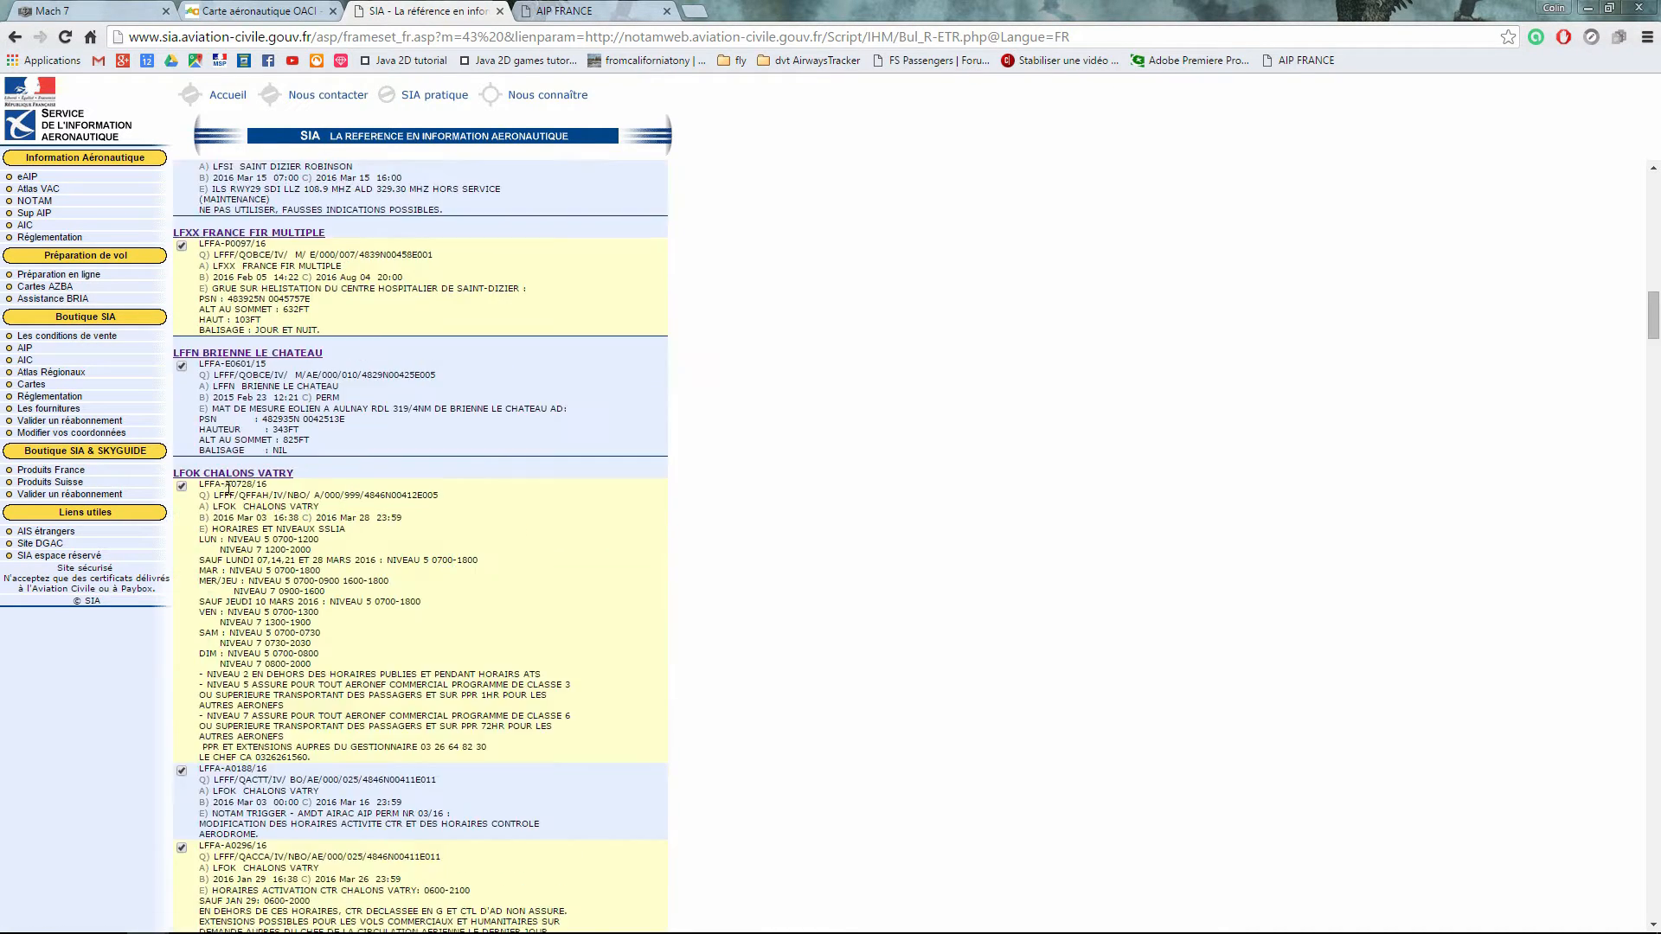
pyautogui.scroll(-6, 275, 300)
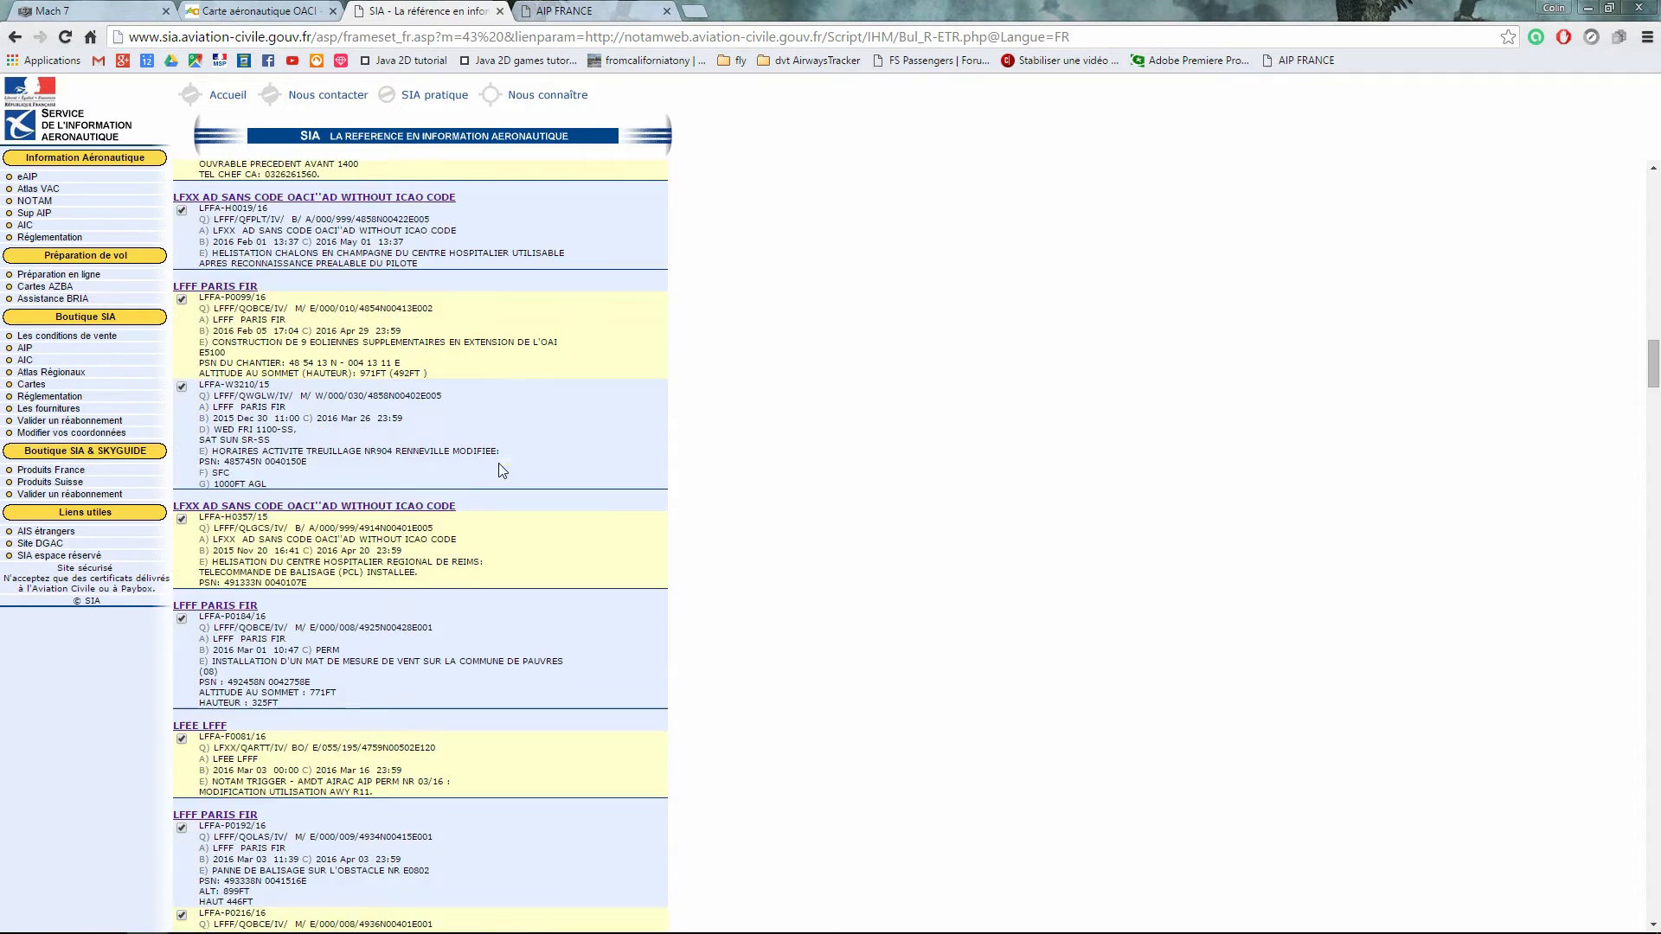
# - Read the remaining NOTAMs for Paris FIR, Charles de Gaulle, Valenciennes, Bruxelles FIR, Lille Marcq, Kortrijk, Merville and Moorsele
pyautogui.scroll(-6, 482, 468)
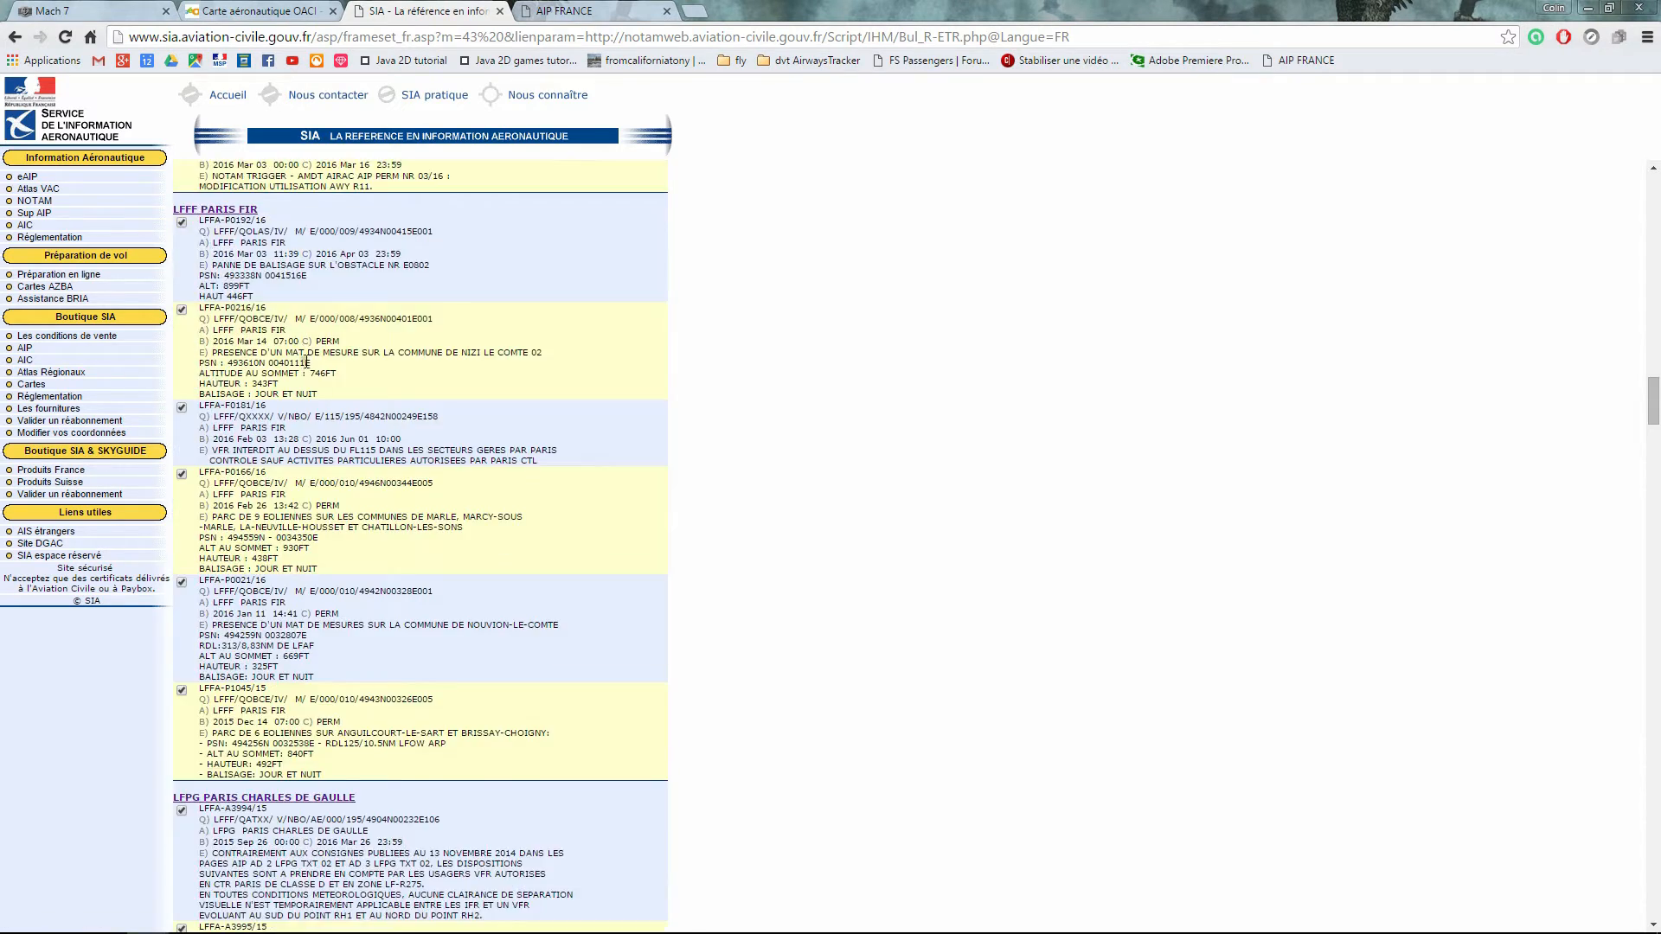
pyautogui.scroll(-8, 301, 393)
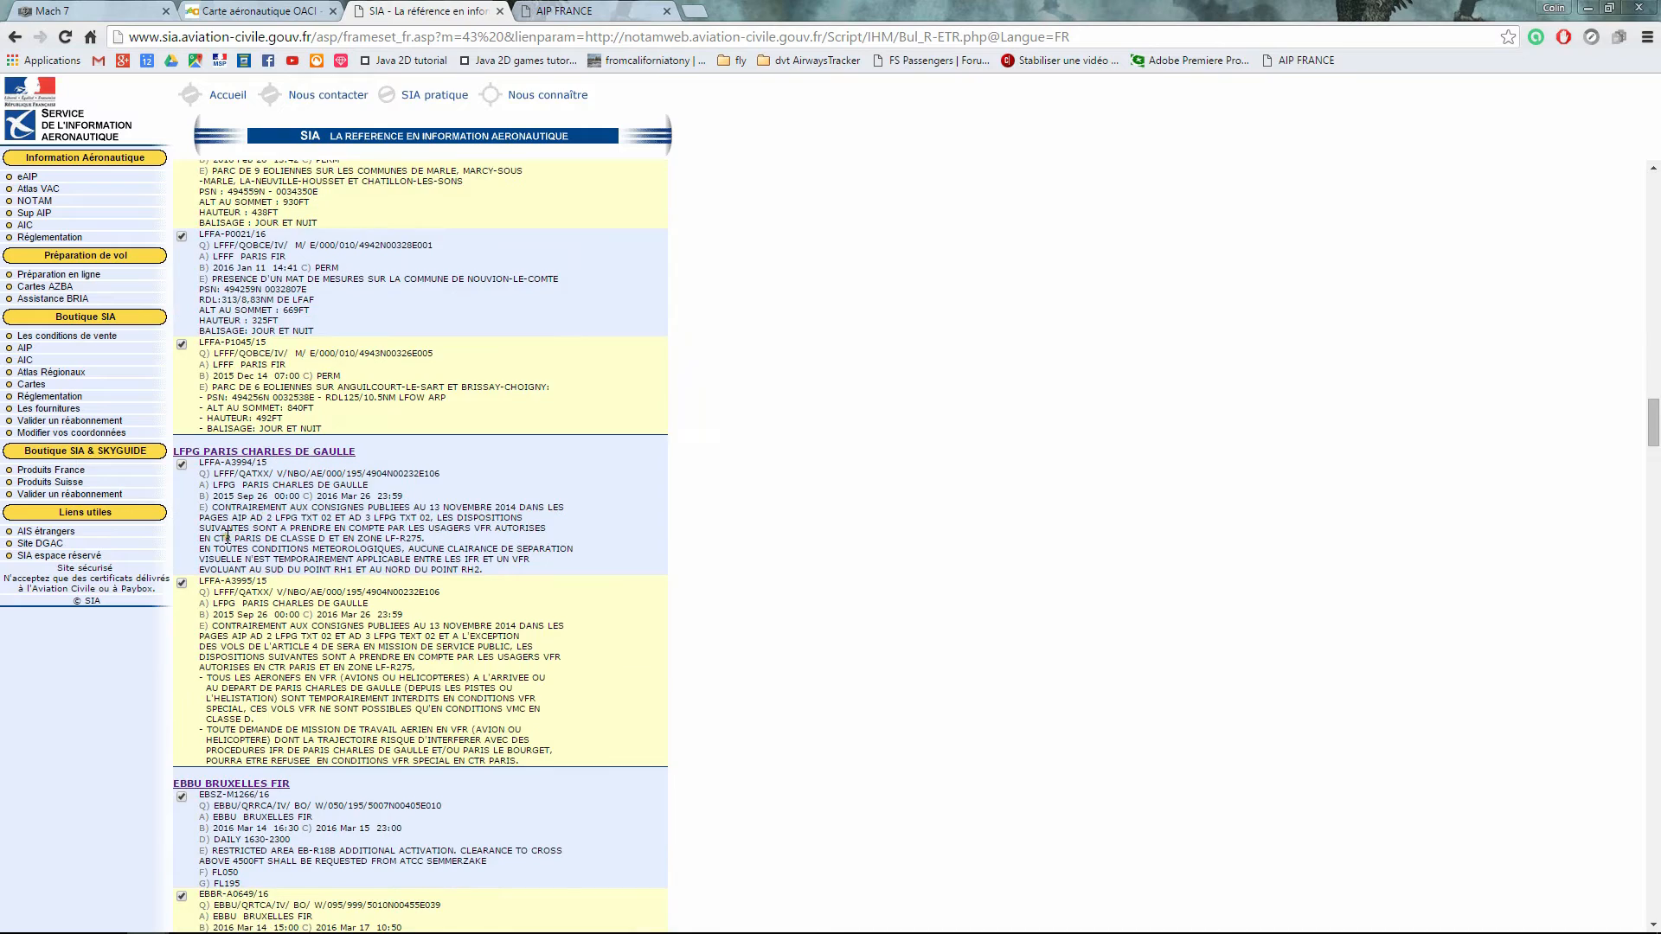
pyautogui.scroll(-10, 309, 571)
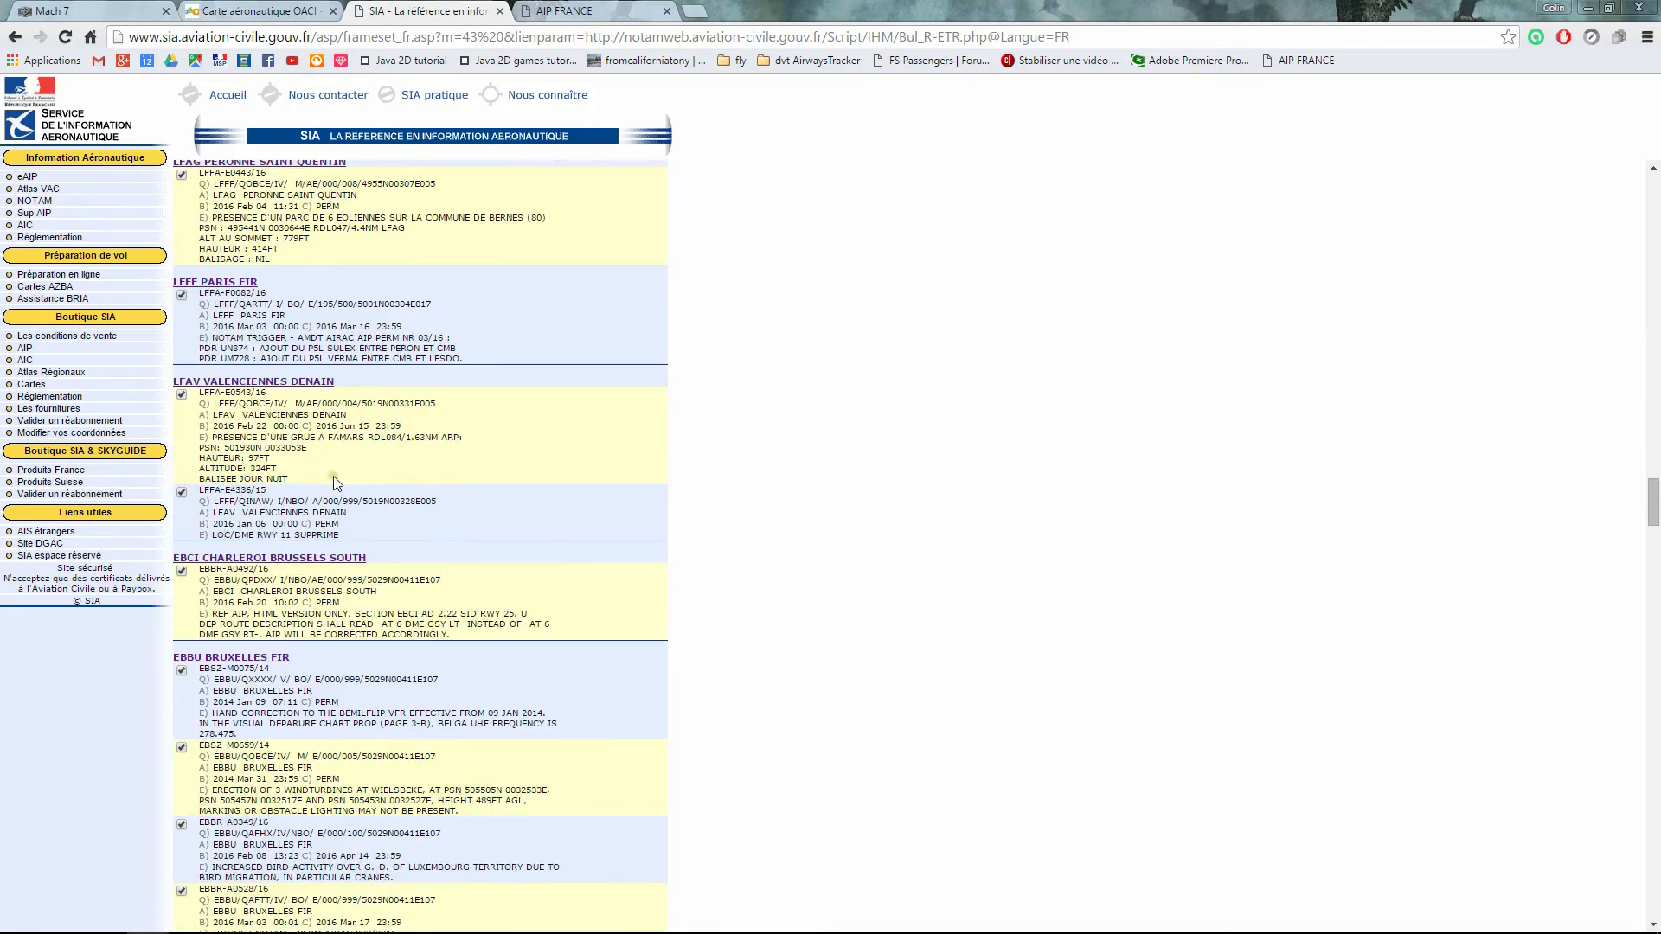
pyautogui.scroll(-6, 327, 473)
pyautogui.scroll(-15, 394, 401)
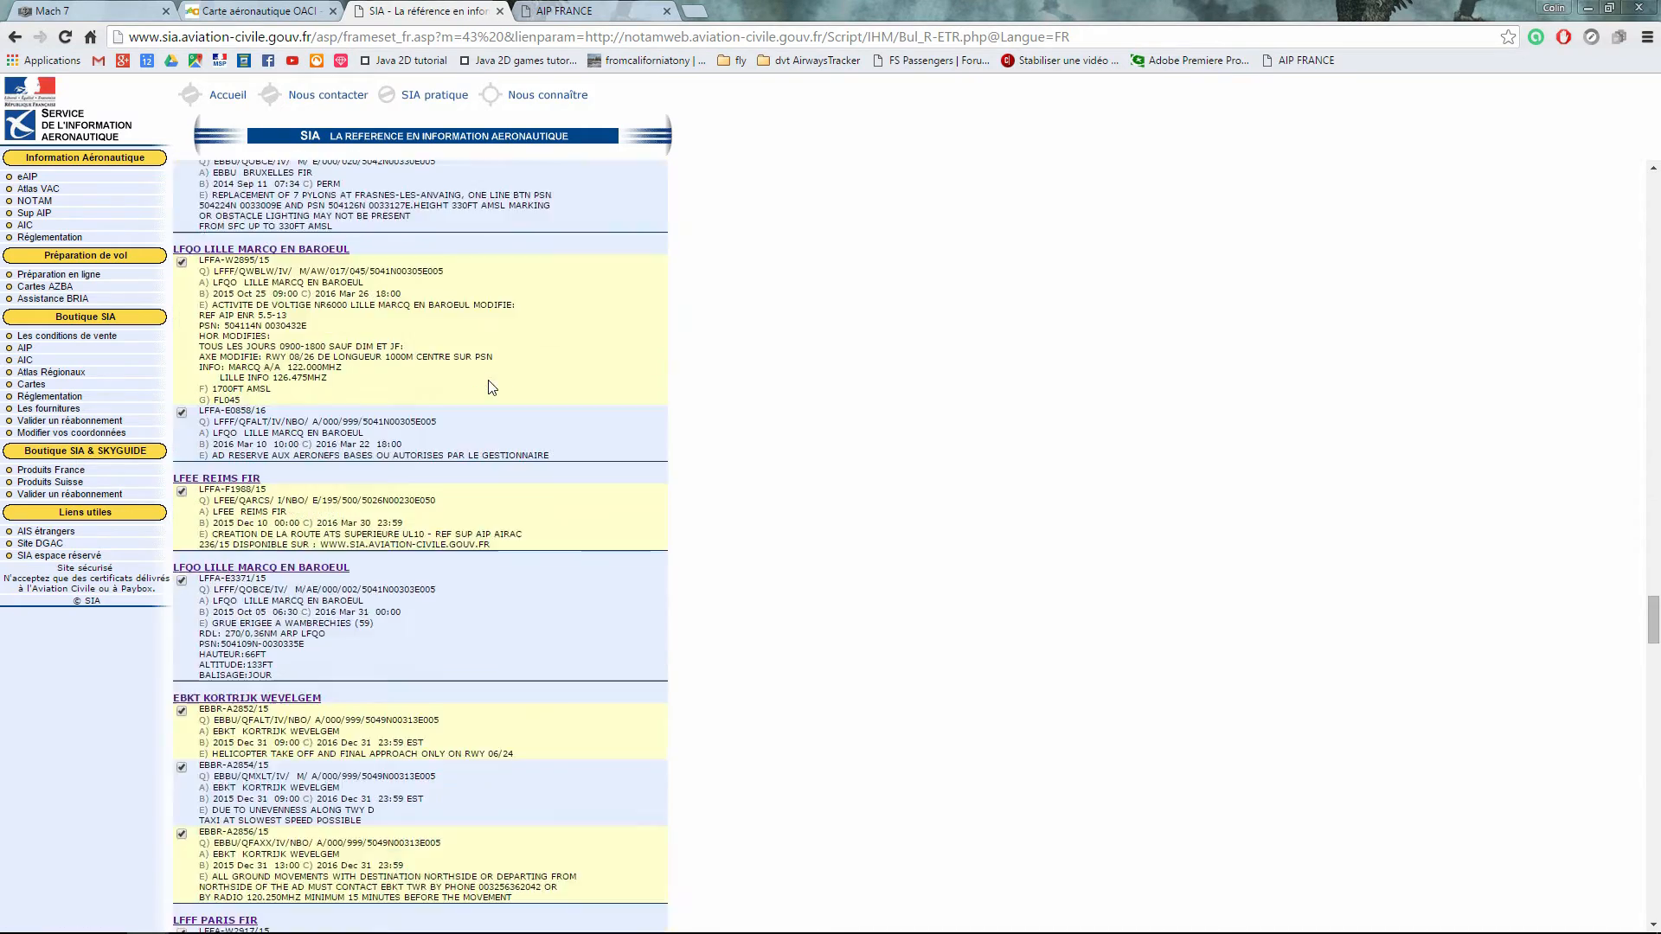
pyautogui.scroll(-8, 492, 388)
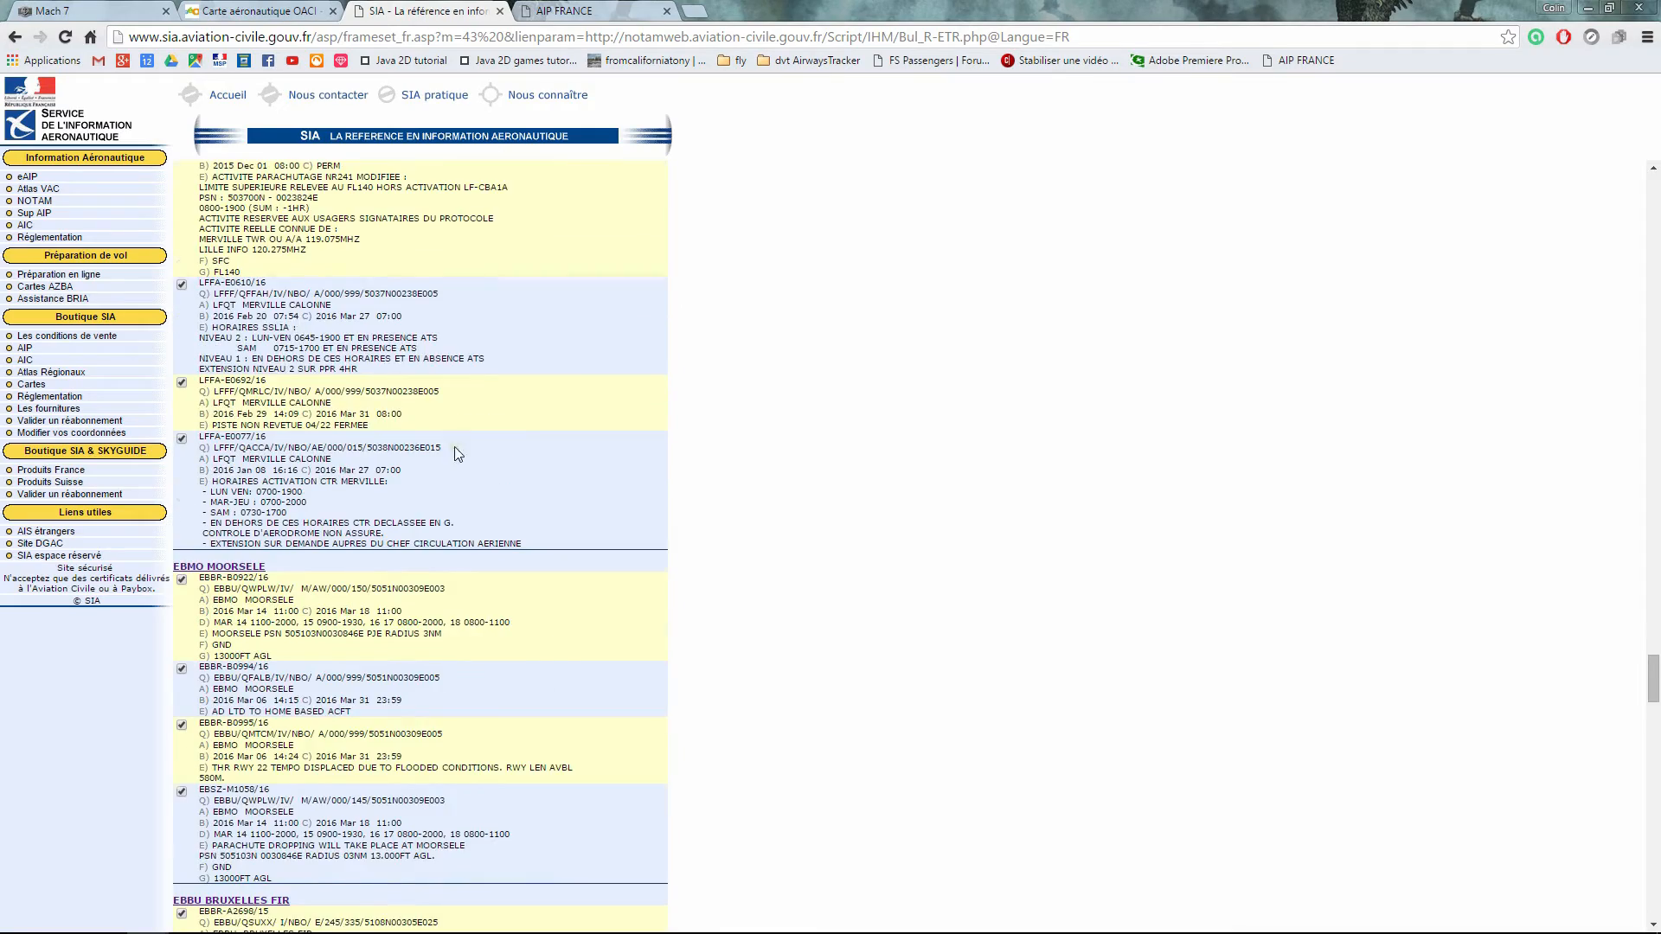
pyautogui.scroll(-5, 459, 454)
pyautogui.scroll(20, 458, 454)
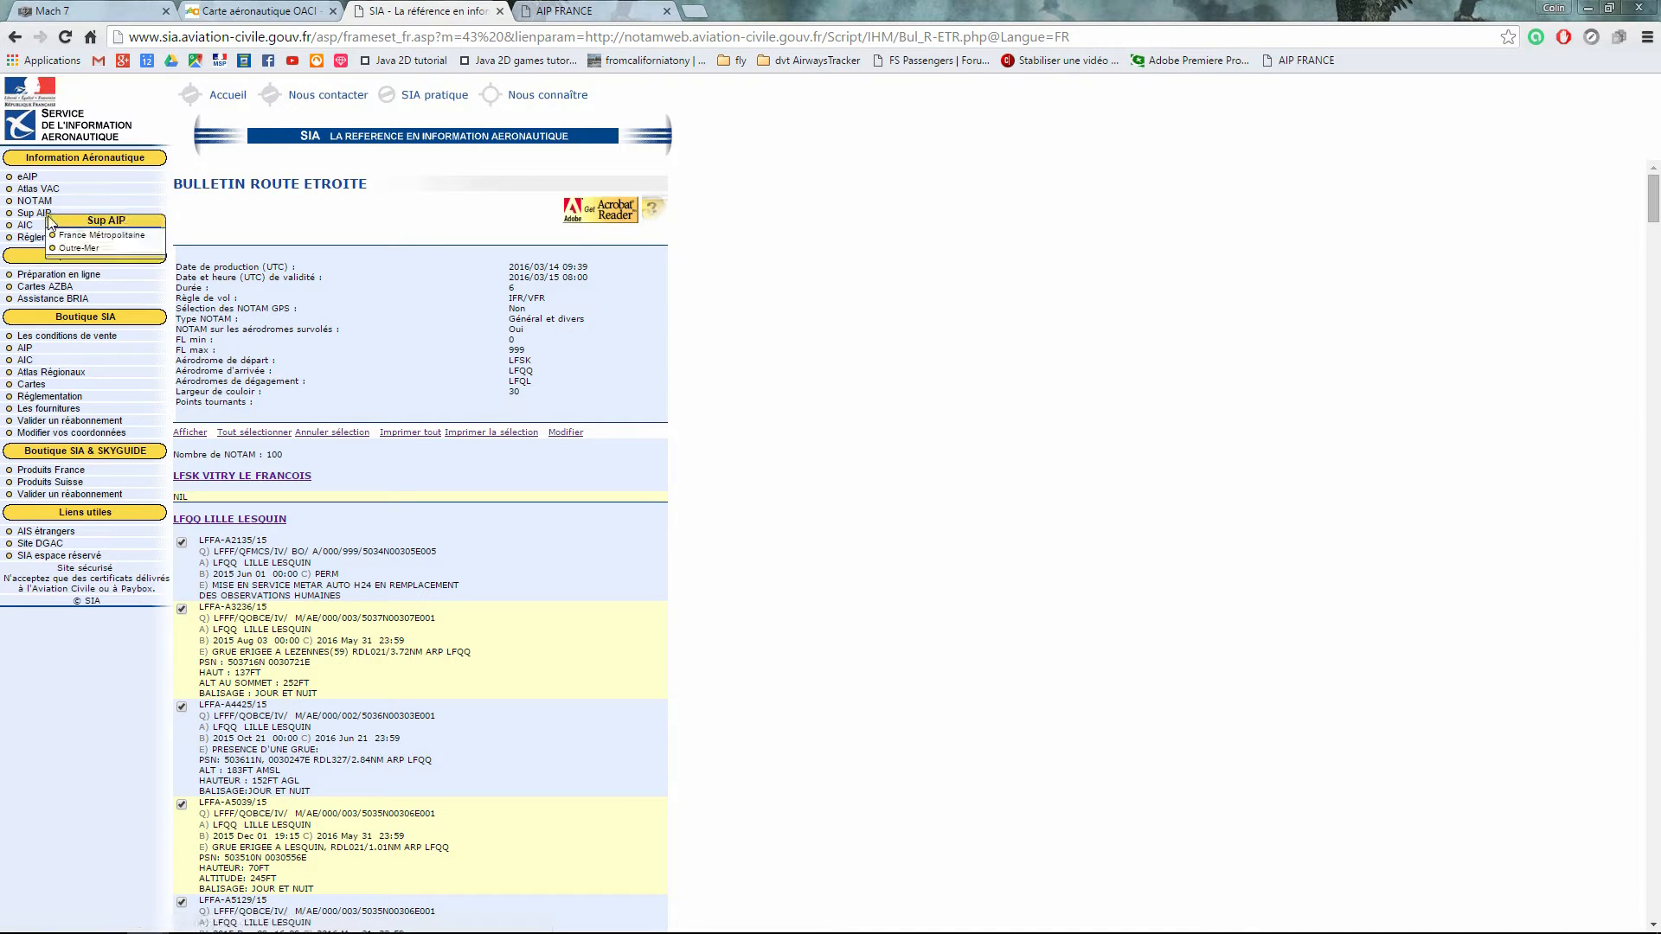
# - Display the AIP supplements in force on 15.03.2016 and look through the list for any affecting the route
pyautogui.click(35, 213)
pyautogui.click(262, 299)
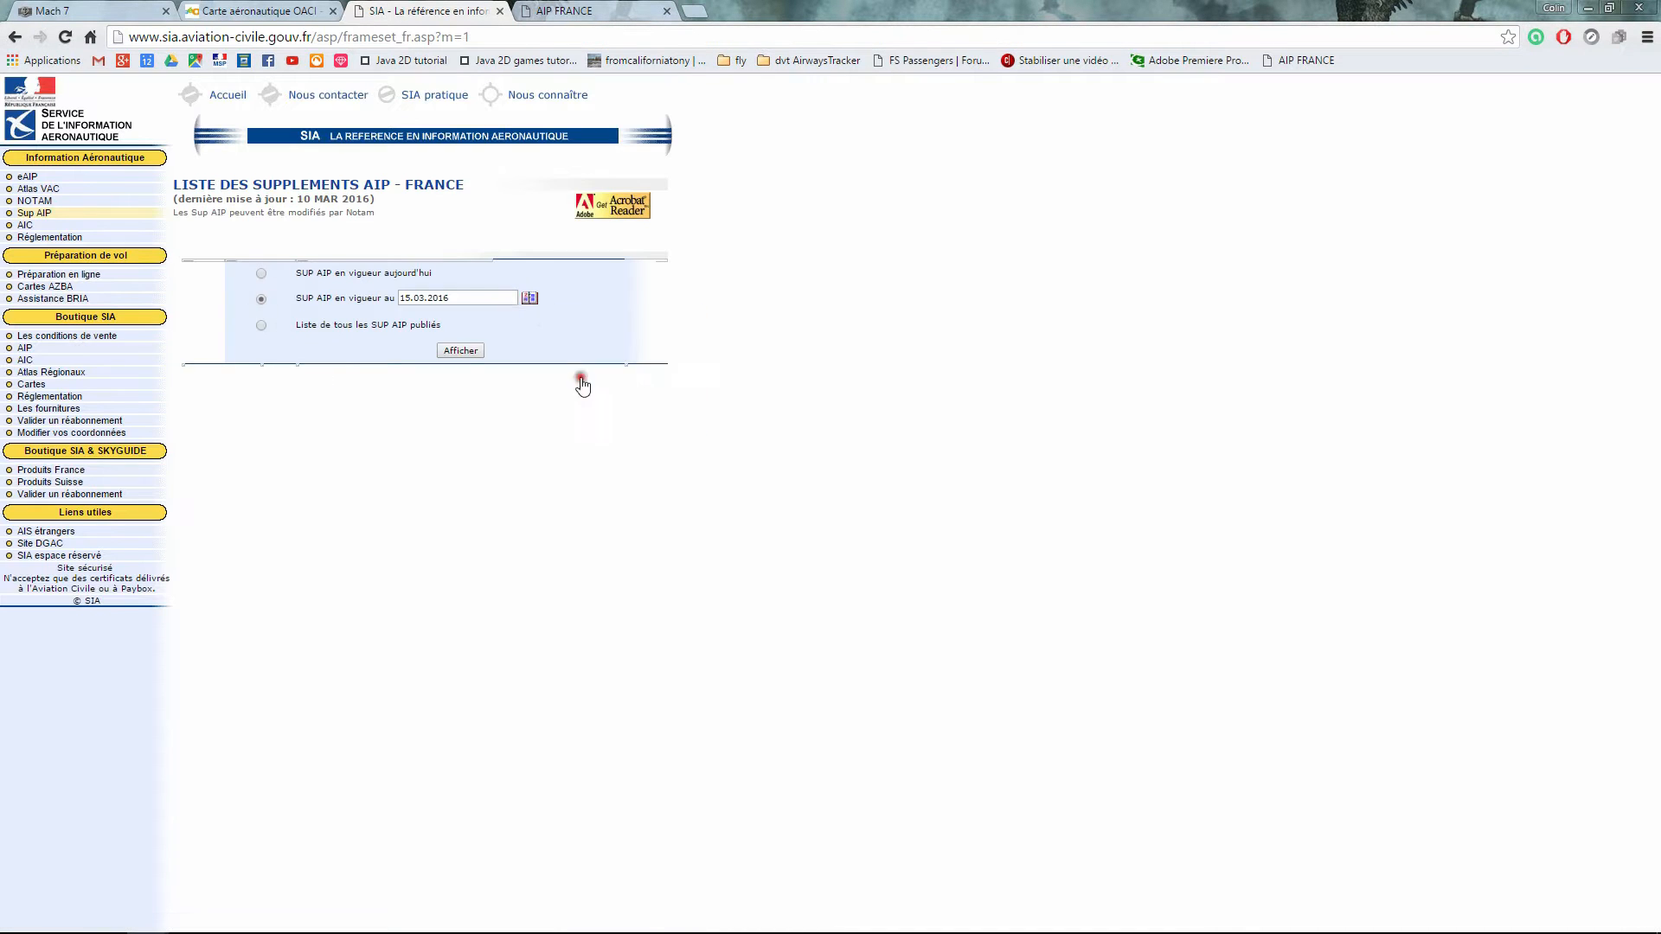
pyautogui.click(461, 350)
pyautogui.scroll(-4, 453, 348)
pyautogui.scroll(-9, 453, 348)
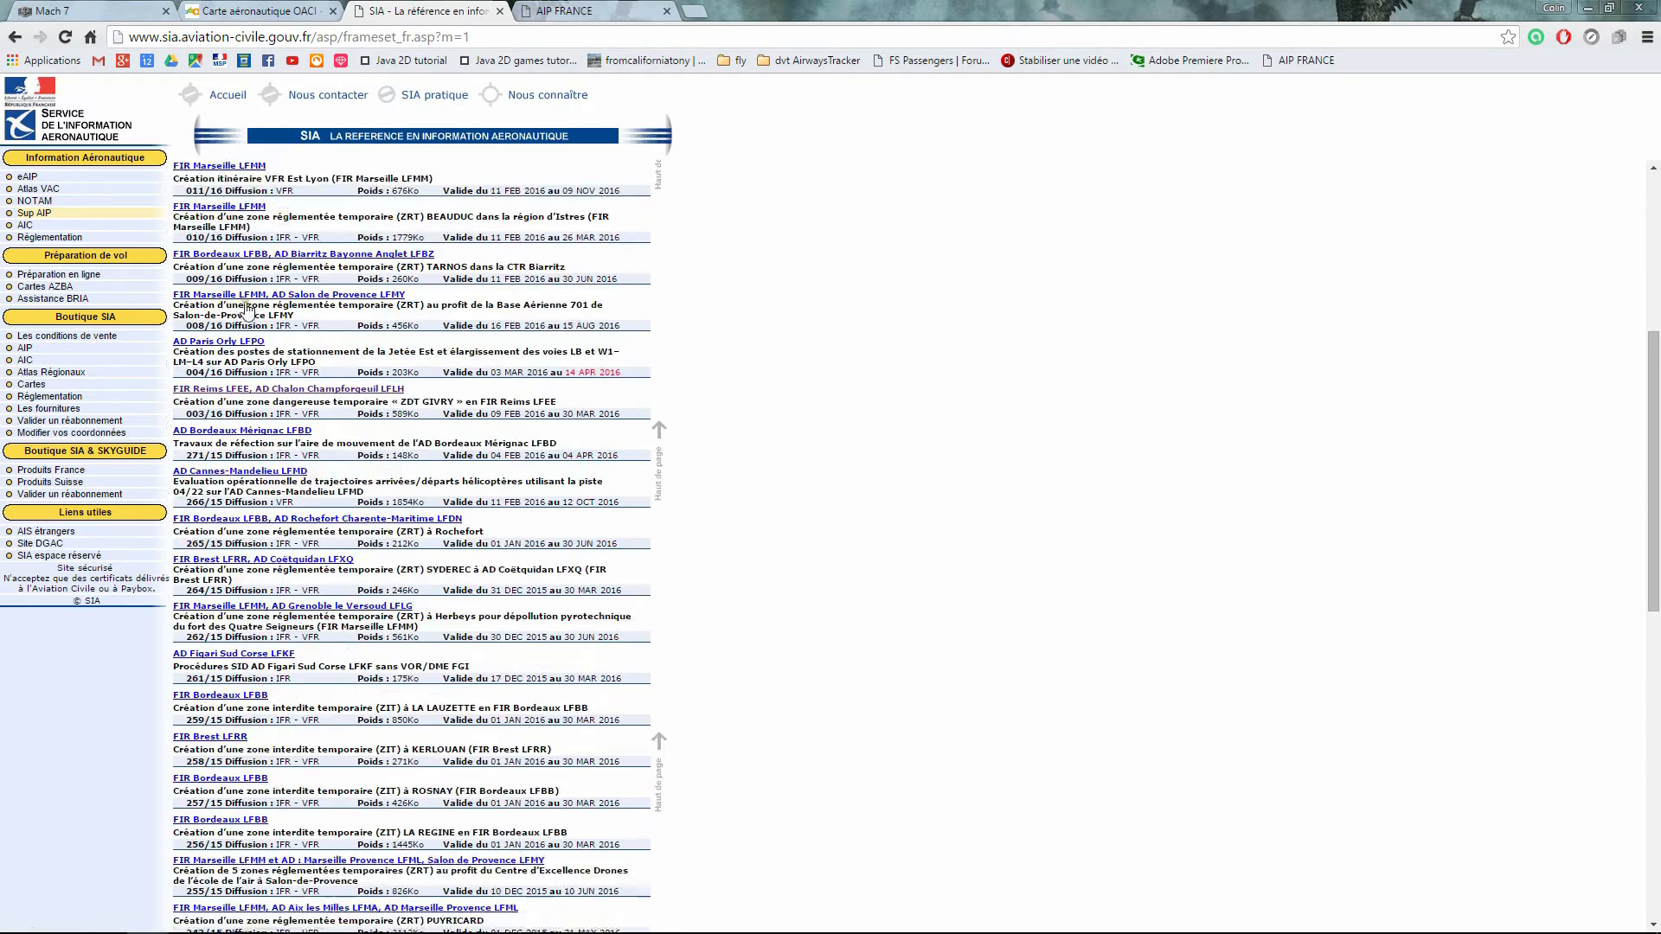
pyautogui.scroll(6, 318, 487)
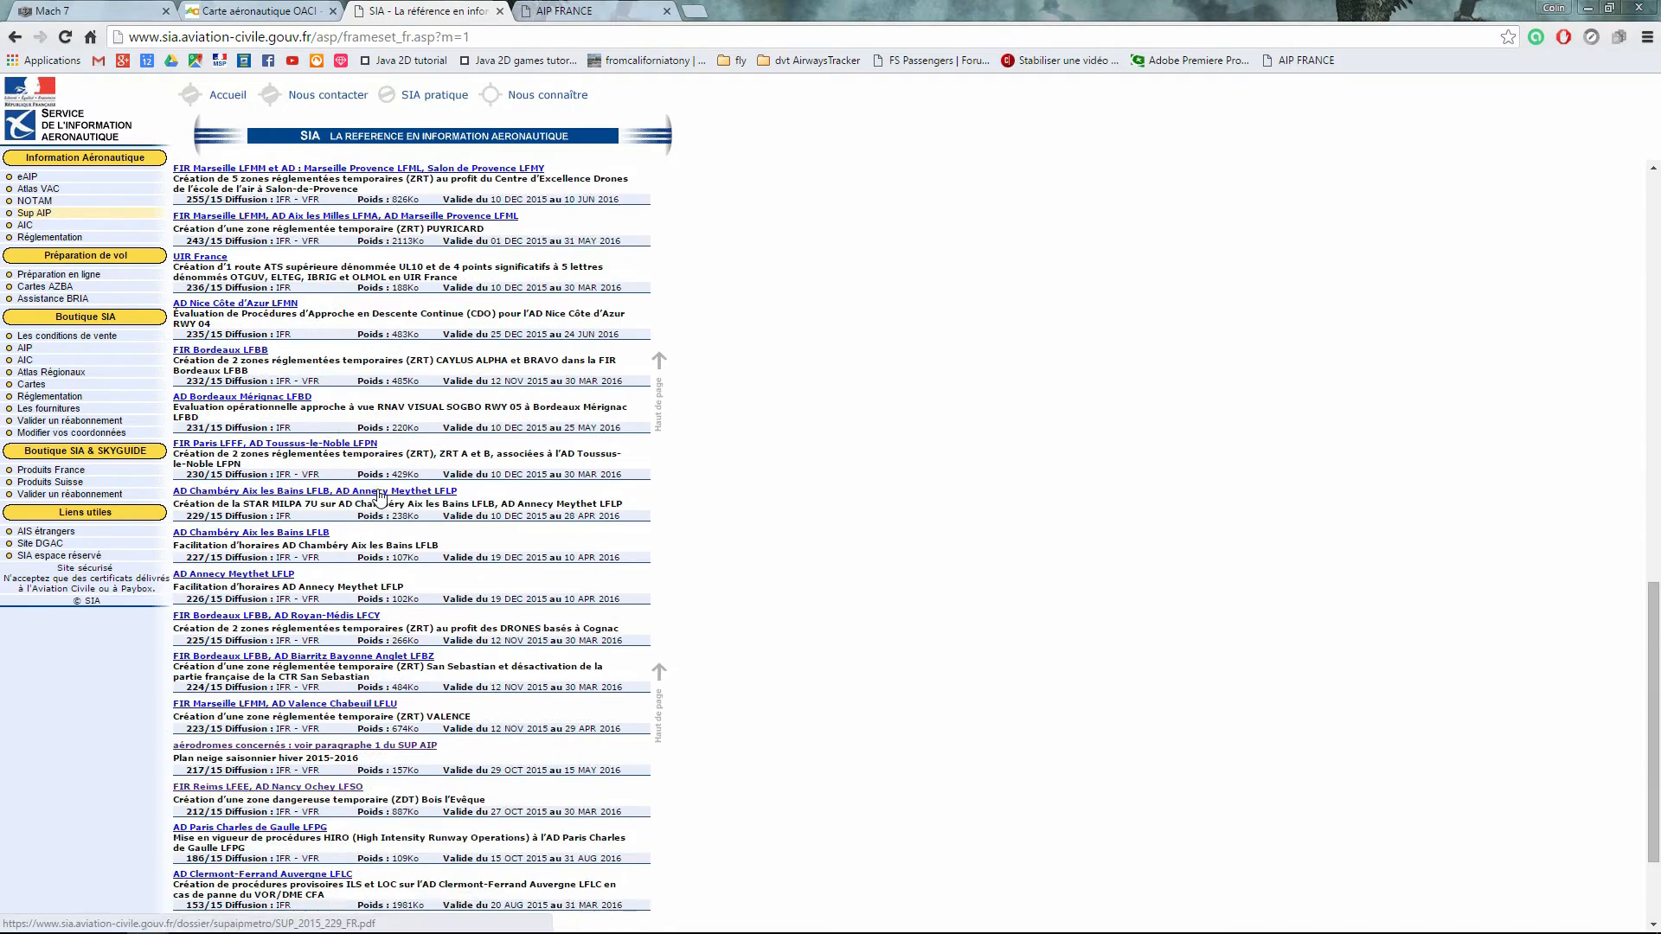
pyautogui.scroll(5, 387, 674)
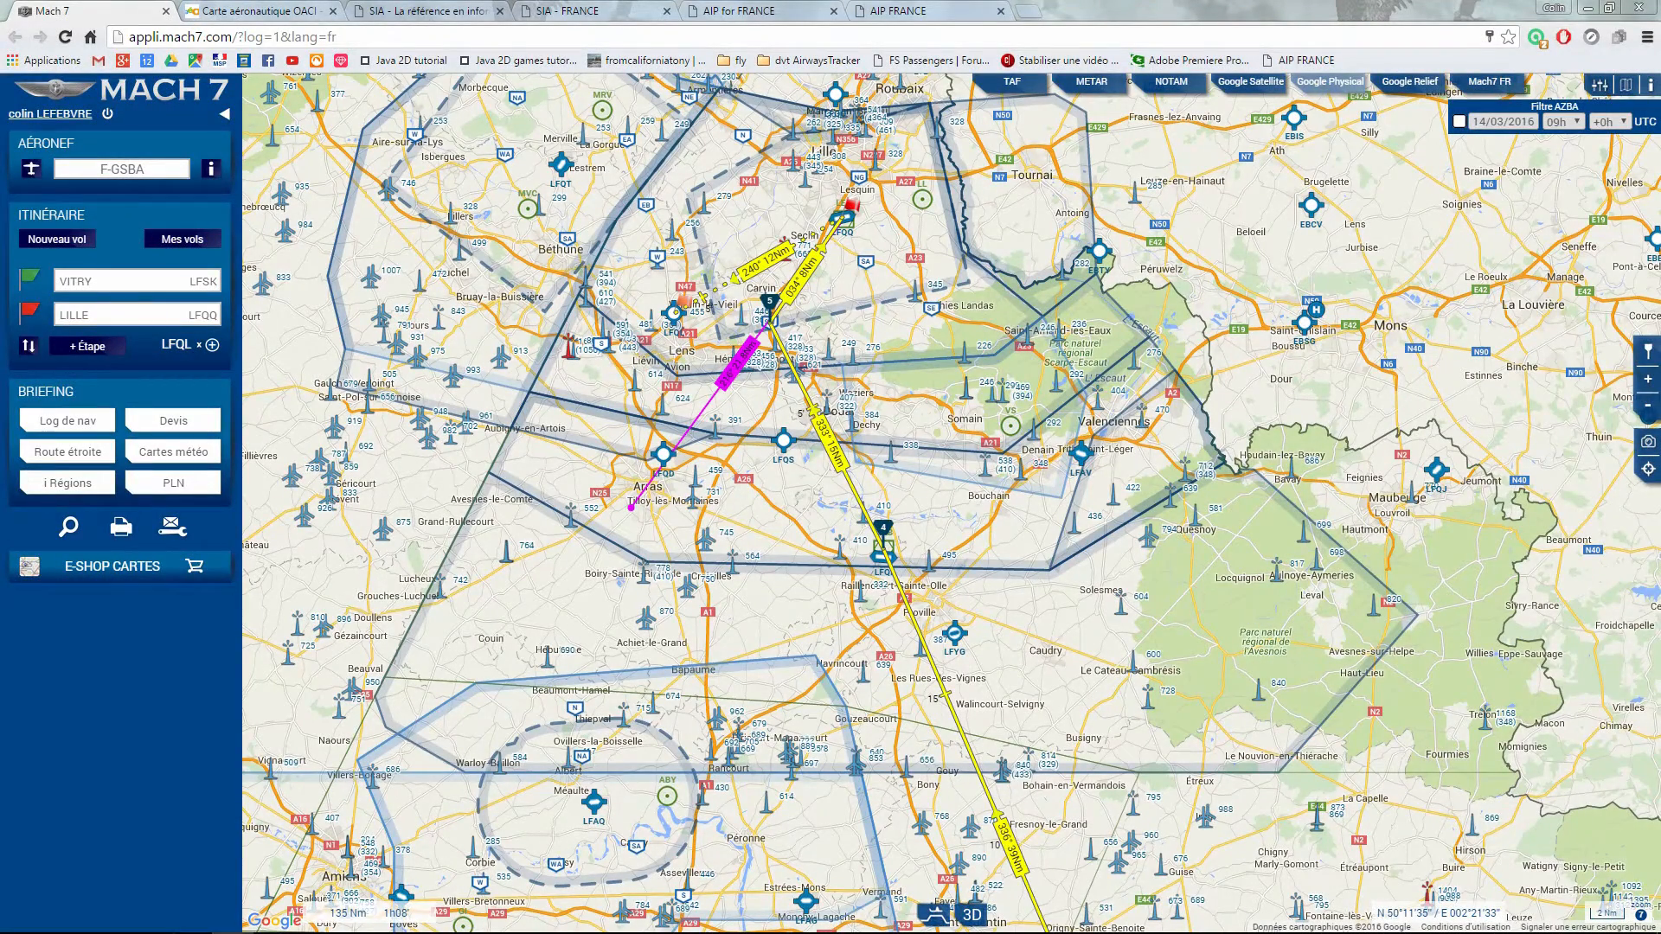
# - Switch to Notepad and write the TOD calculations down to 1000 from 6500 (22Nm), 4500 (14Nm) and 3000 (6Nm)
pyautogui.moveTo(1660, 222); pyautogui.dragTo(1654, 223)
pyautogui.moveTo(1653, 223); pyautogui.dragTo(1592, 209)
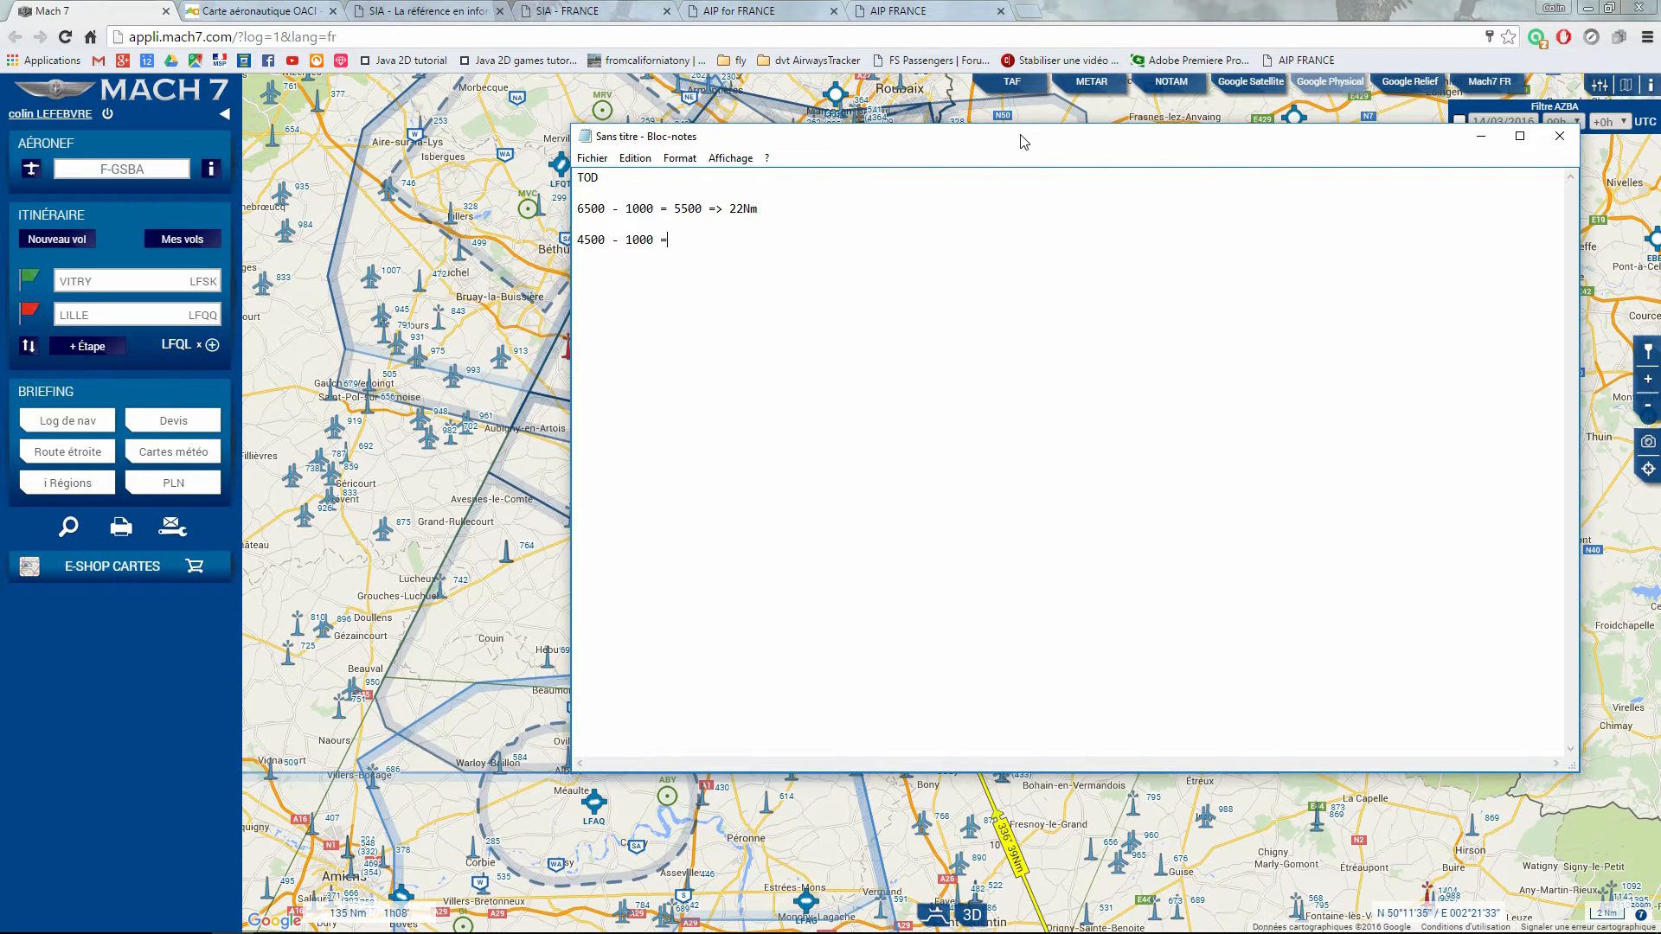
pyautogui.write('3500')
pyautogui.write('000')
pyautogui.write(' = 2000 => 6Nm')
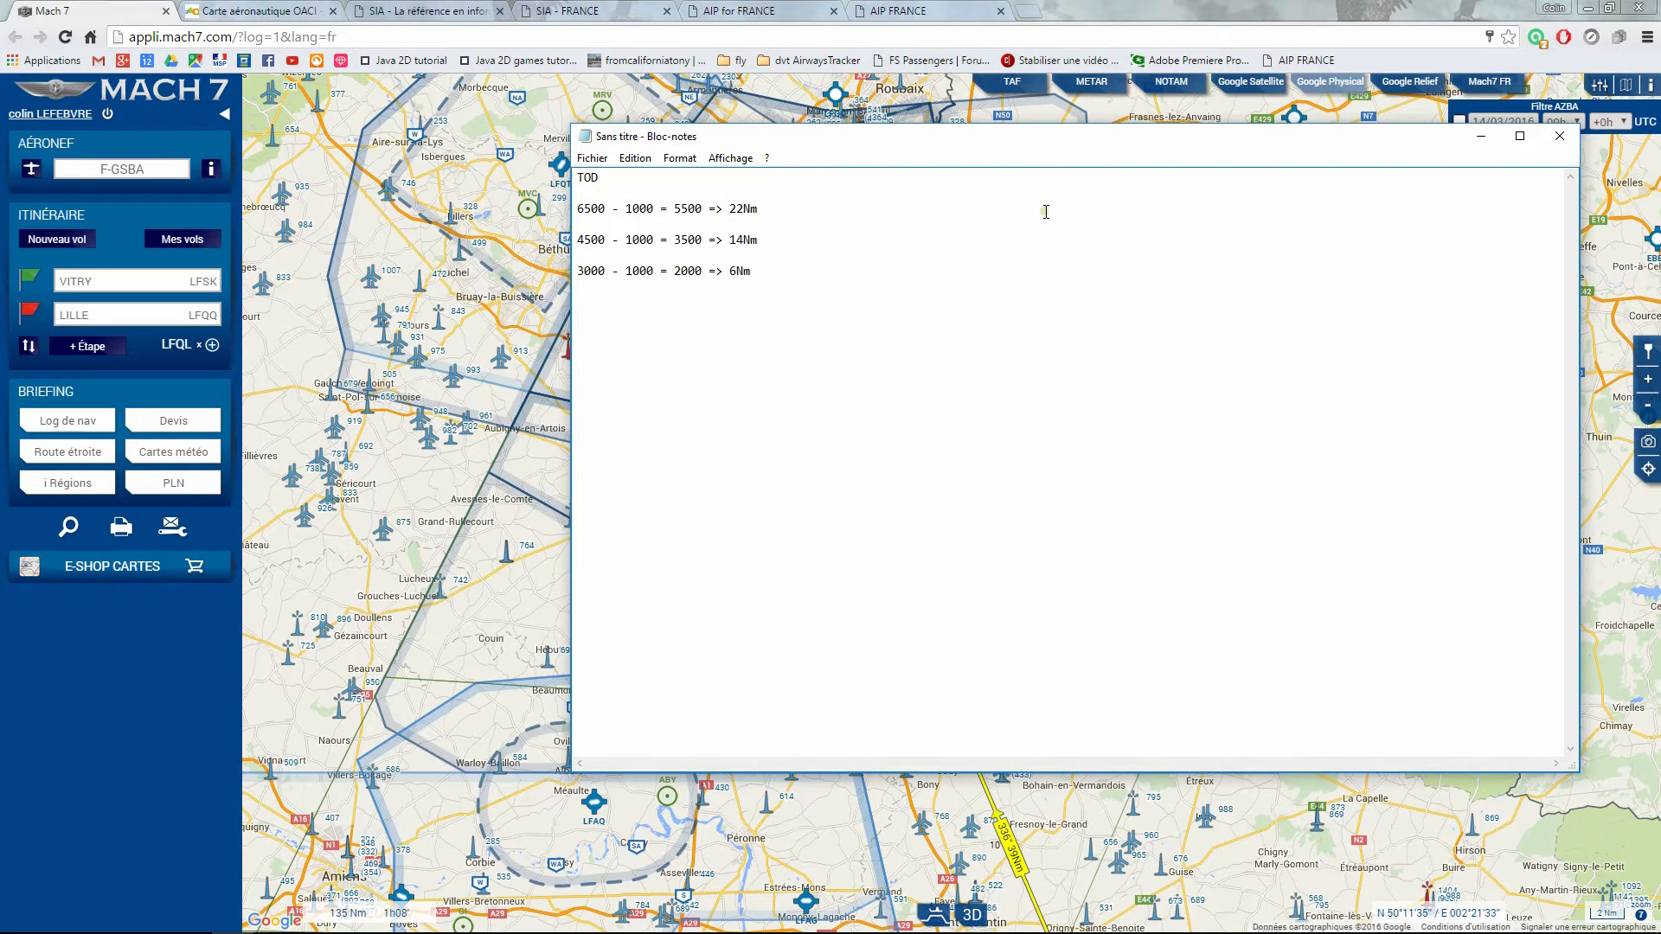
# - Place the TOD notes below the route on the map and plot a bearing-distance line from Lille Lesquin to the leg near LFQS
pyautogui.moveTo(1011, 128); pyautogui.dragTo(1010, 619)
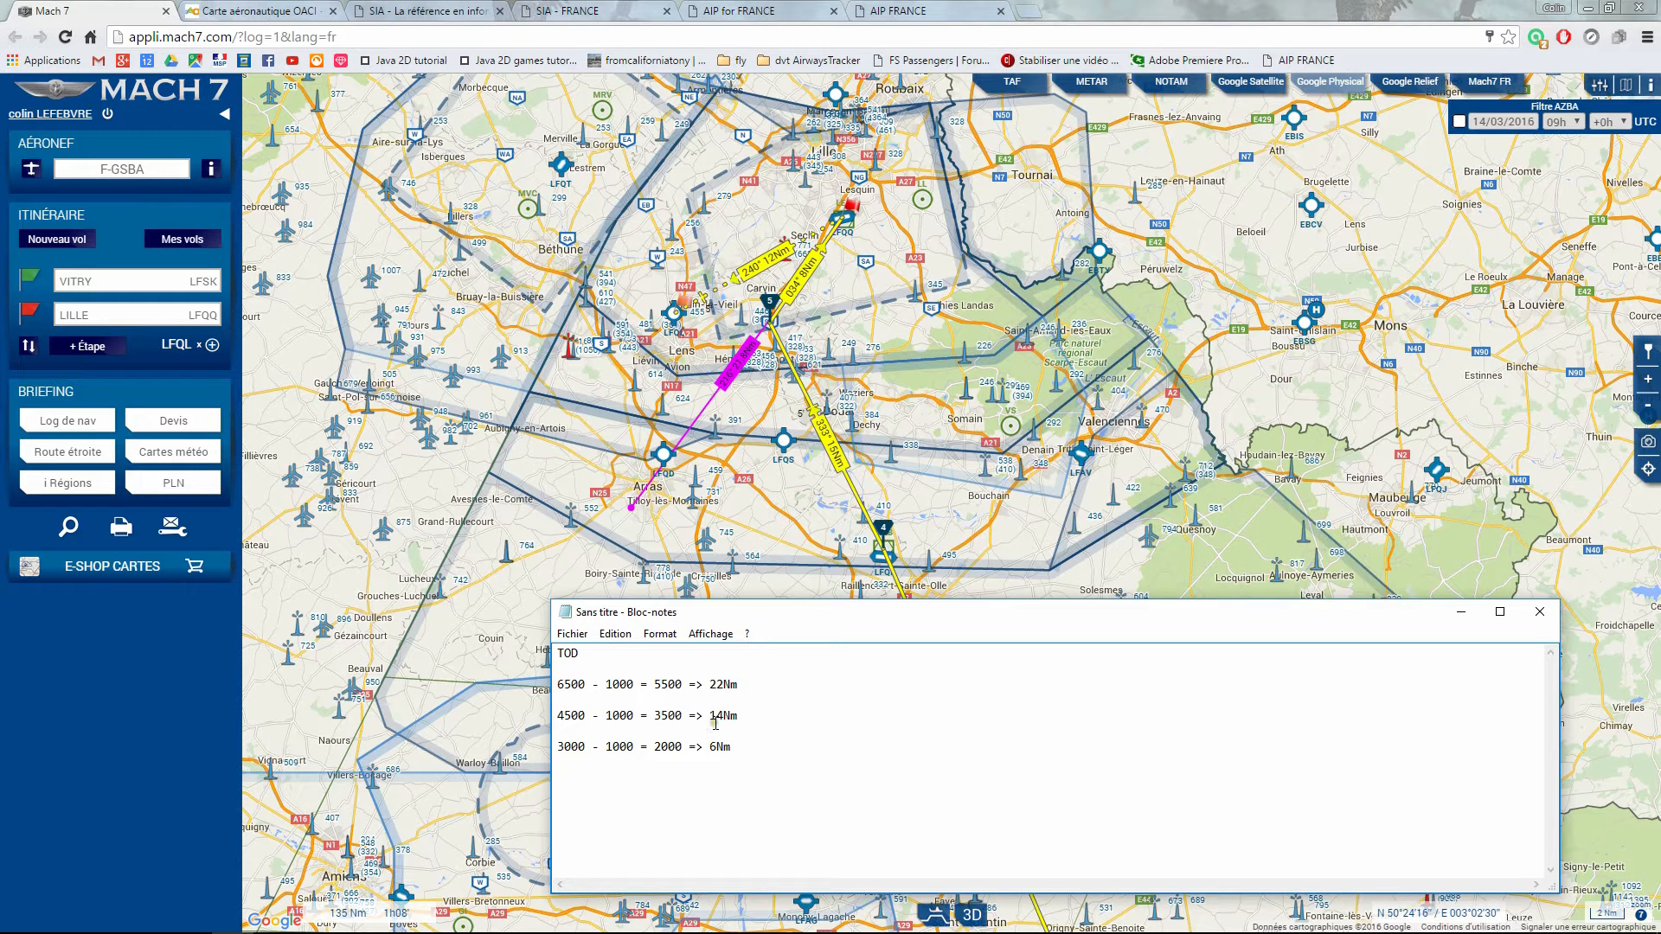
pyautogui.moveTo(561, 683); pyautogui.dragTo(740, 687)
pyautogui.click(564, 689)
pyautogui.moveTo(711, 685); pyautogui.dragTo(724, 687)
pyautogui.click(788, 687)
pyautogui.moveTo(847, 229); pyautogui.dragTo(805, 436)
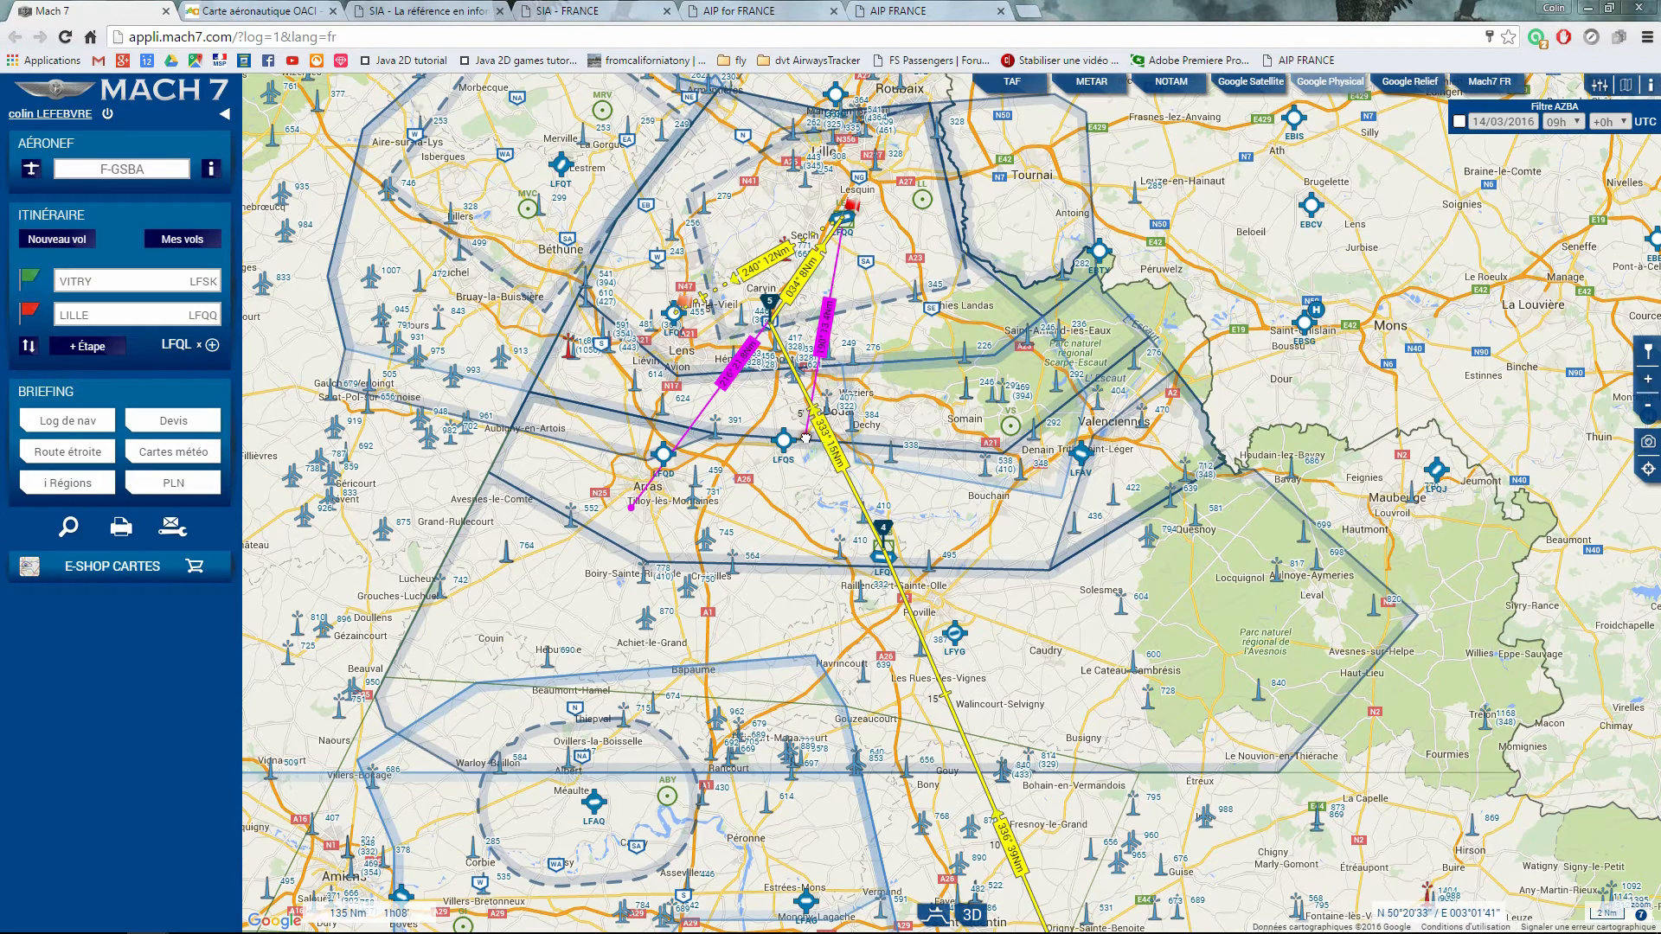
pyautogui.click(845, 222)
# - Return to the Notepad notes and review the descent calculation from 3000 to 1000
pyautogui.moveTo(548, 929)
pyautogui.click(231, 917)
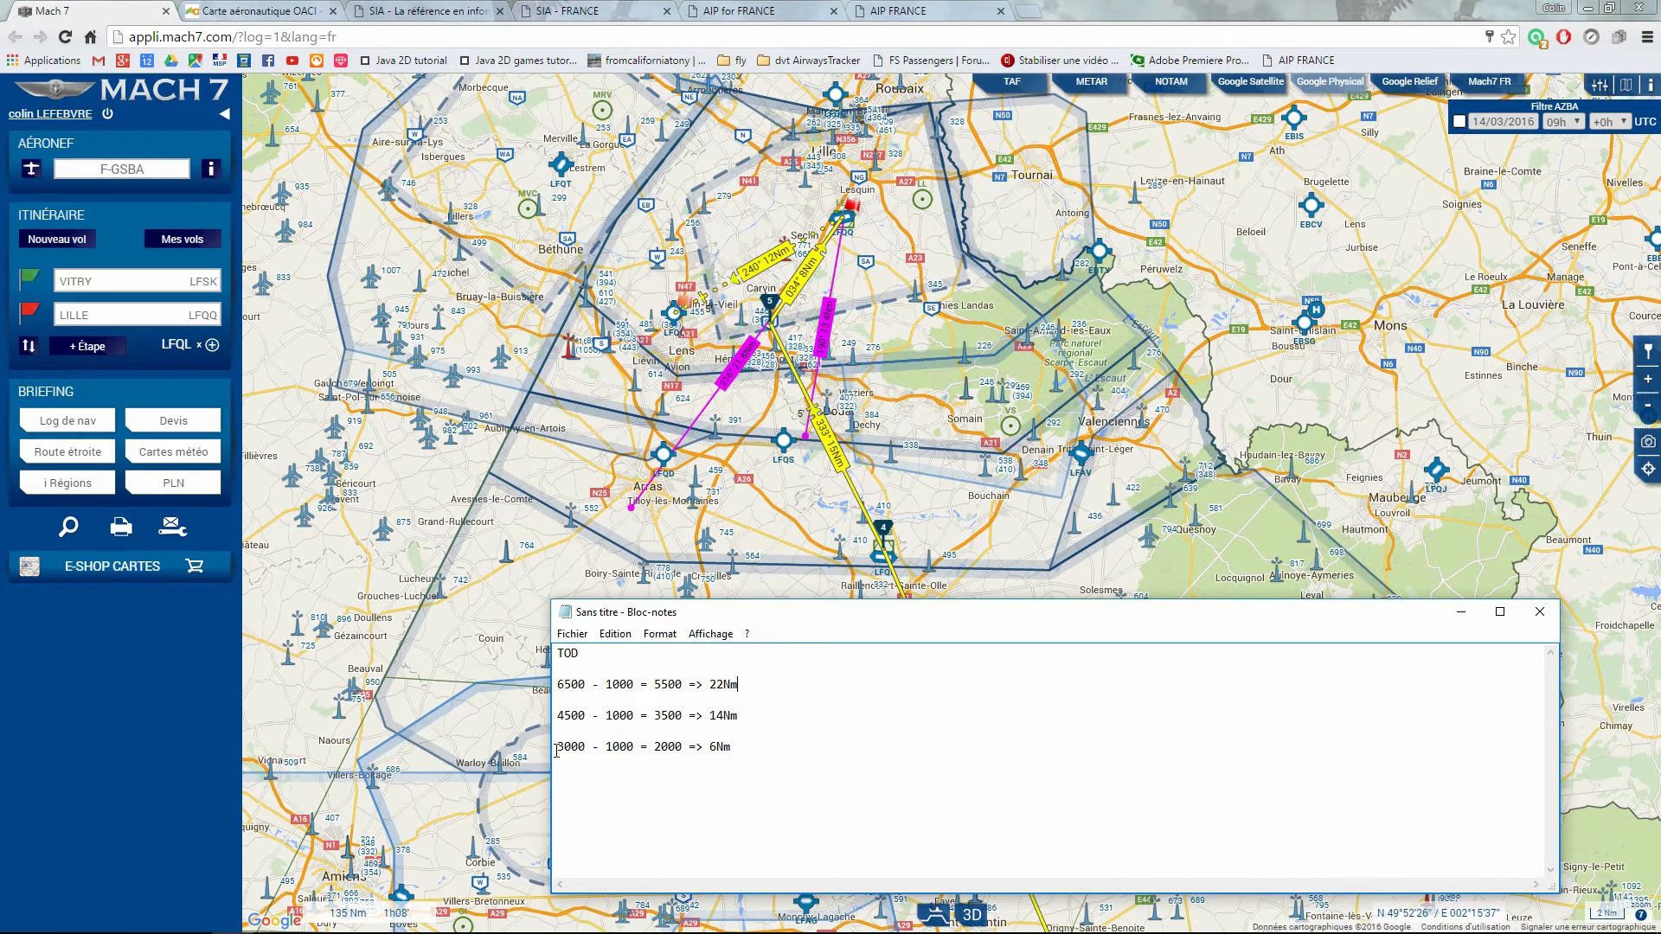
pyautogui.moveTo(556, 751); pyautogui.dragTo(609, 750)
pyautogui.click(727, 756)
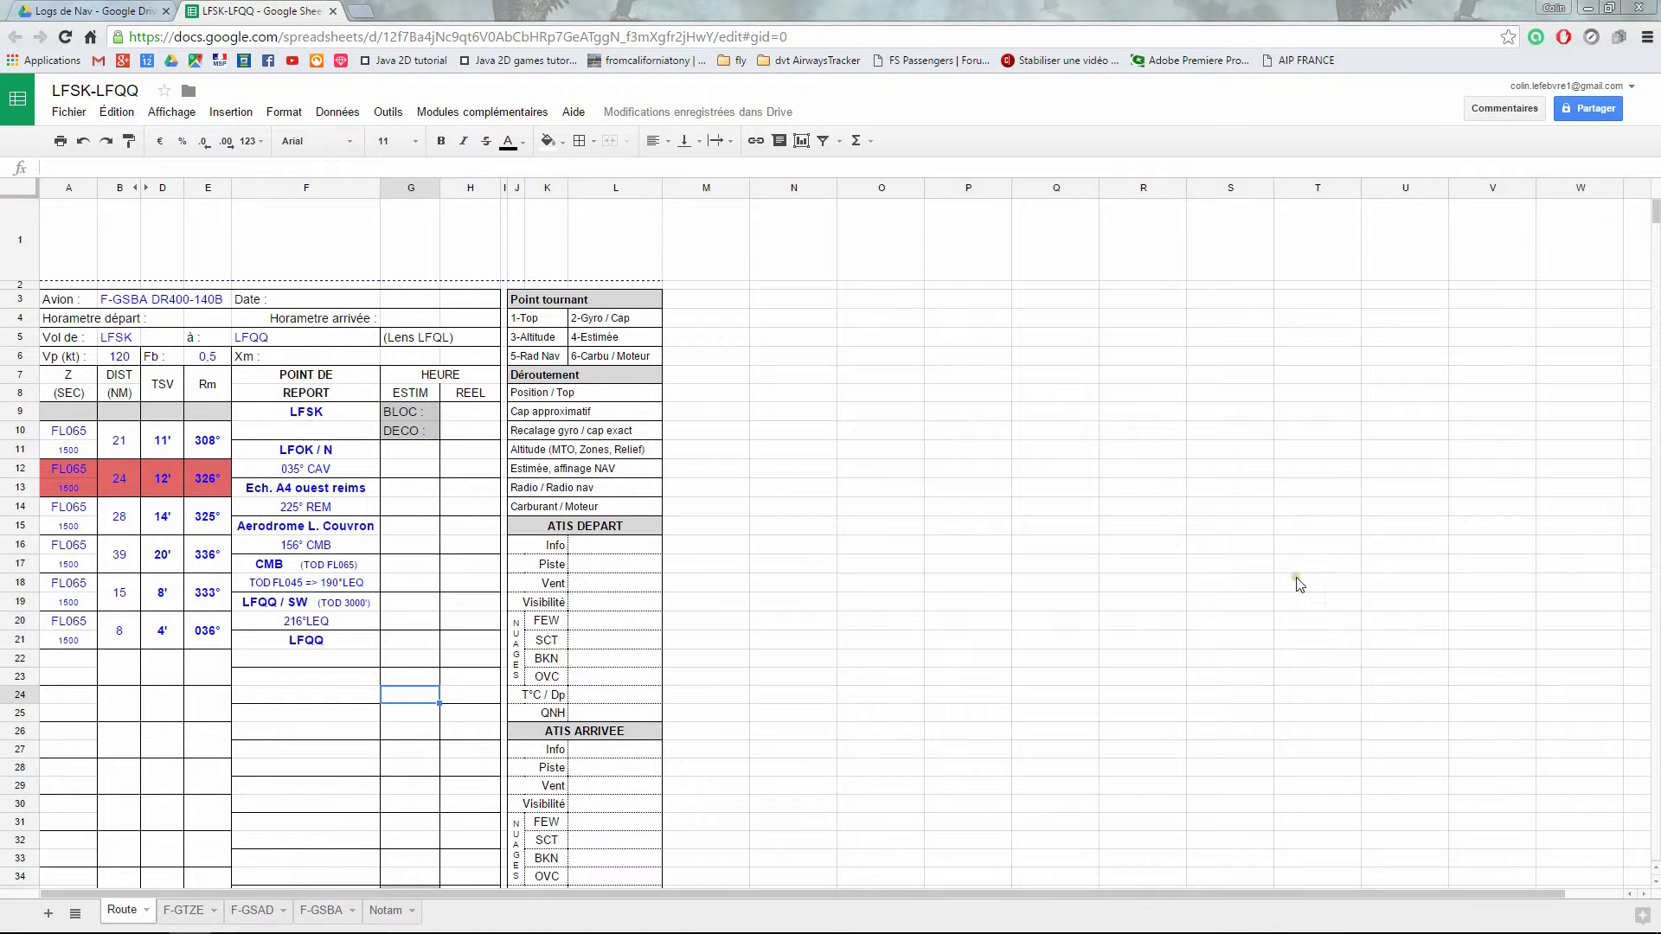
# - Switch to the LFSK-LFQQ nav log in Google Sheets and compare its legs with the Mach 7 map from Laon to Vitry
pyautogui.click(461, 486)
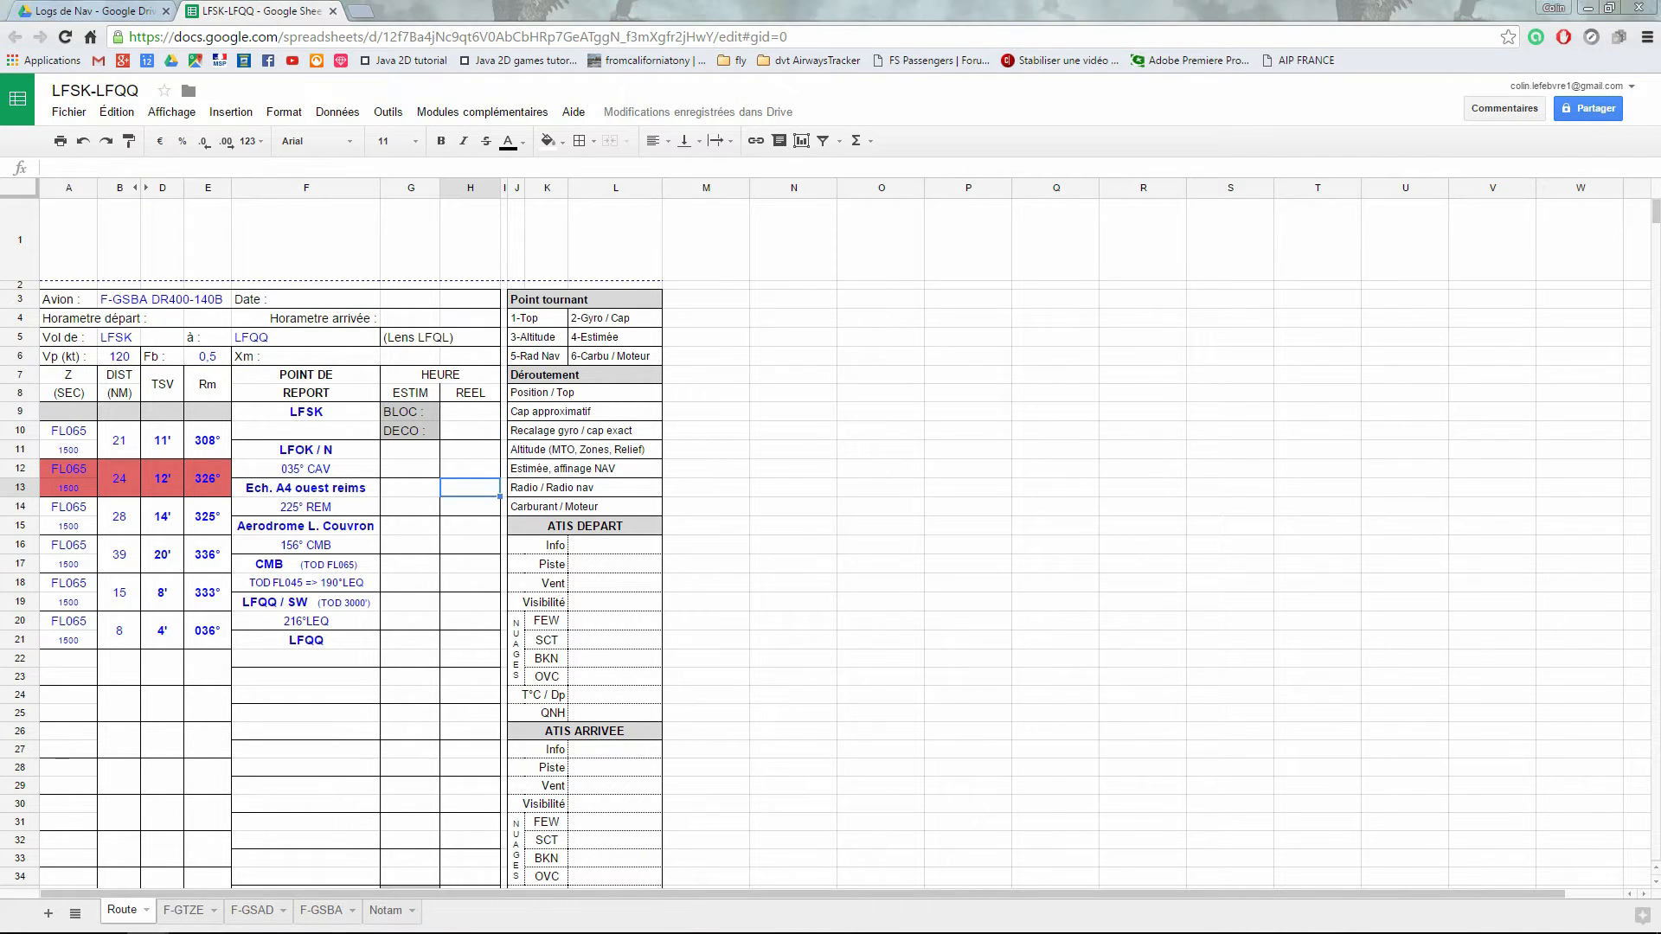
pyautogui.moveTo(1660, 42); pyautogui.dragTo(1410, 25)
pyautogui.moveTo(1321, 653); pyautogui.dragTo(1114, 359)
pyautogui.moveTo(1332, 708); pyautogui.dragTo(1199, 337)
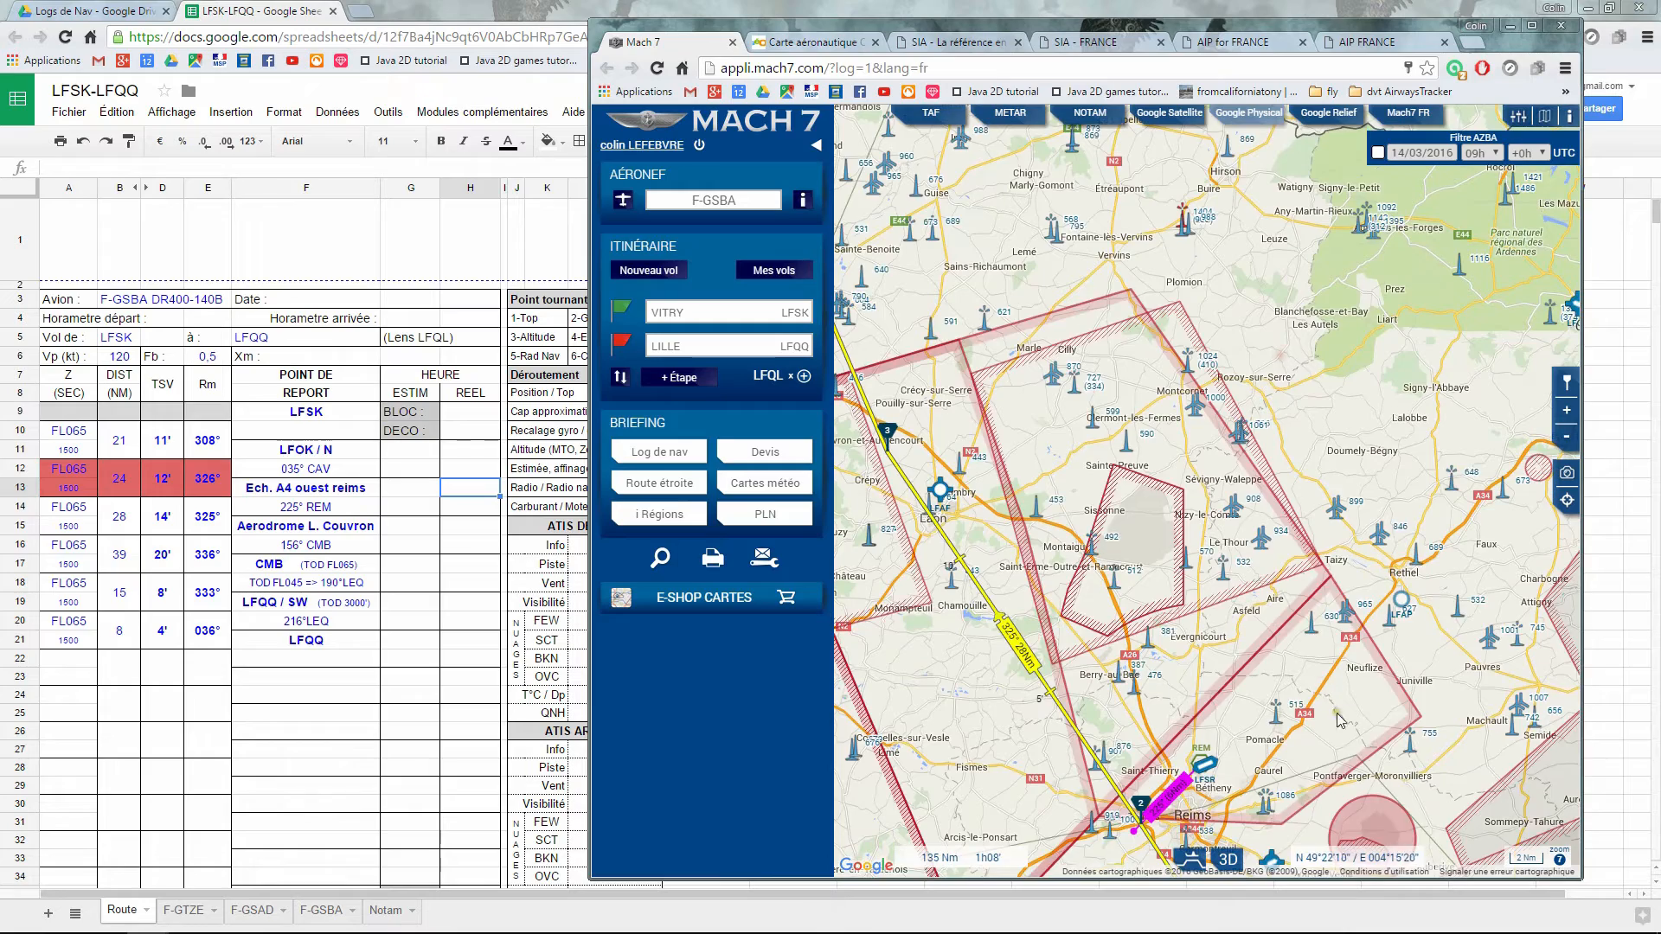
pyautogui.moveTo(1459, 708); pyautogui.dragTo(1272, 403)
pyautogui.moveTo(1004, 779); pyautogui.dragTo(984, 475)
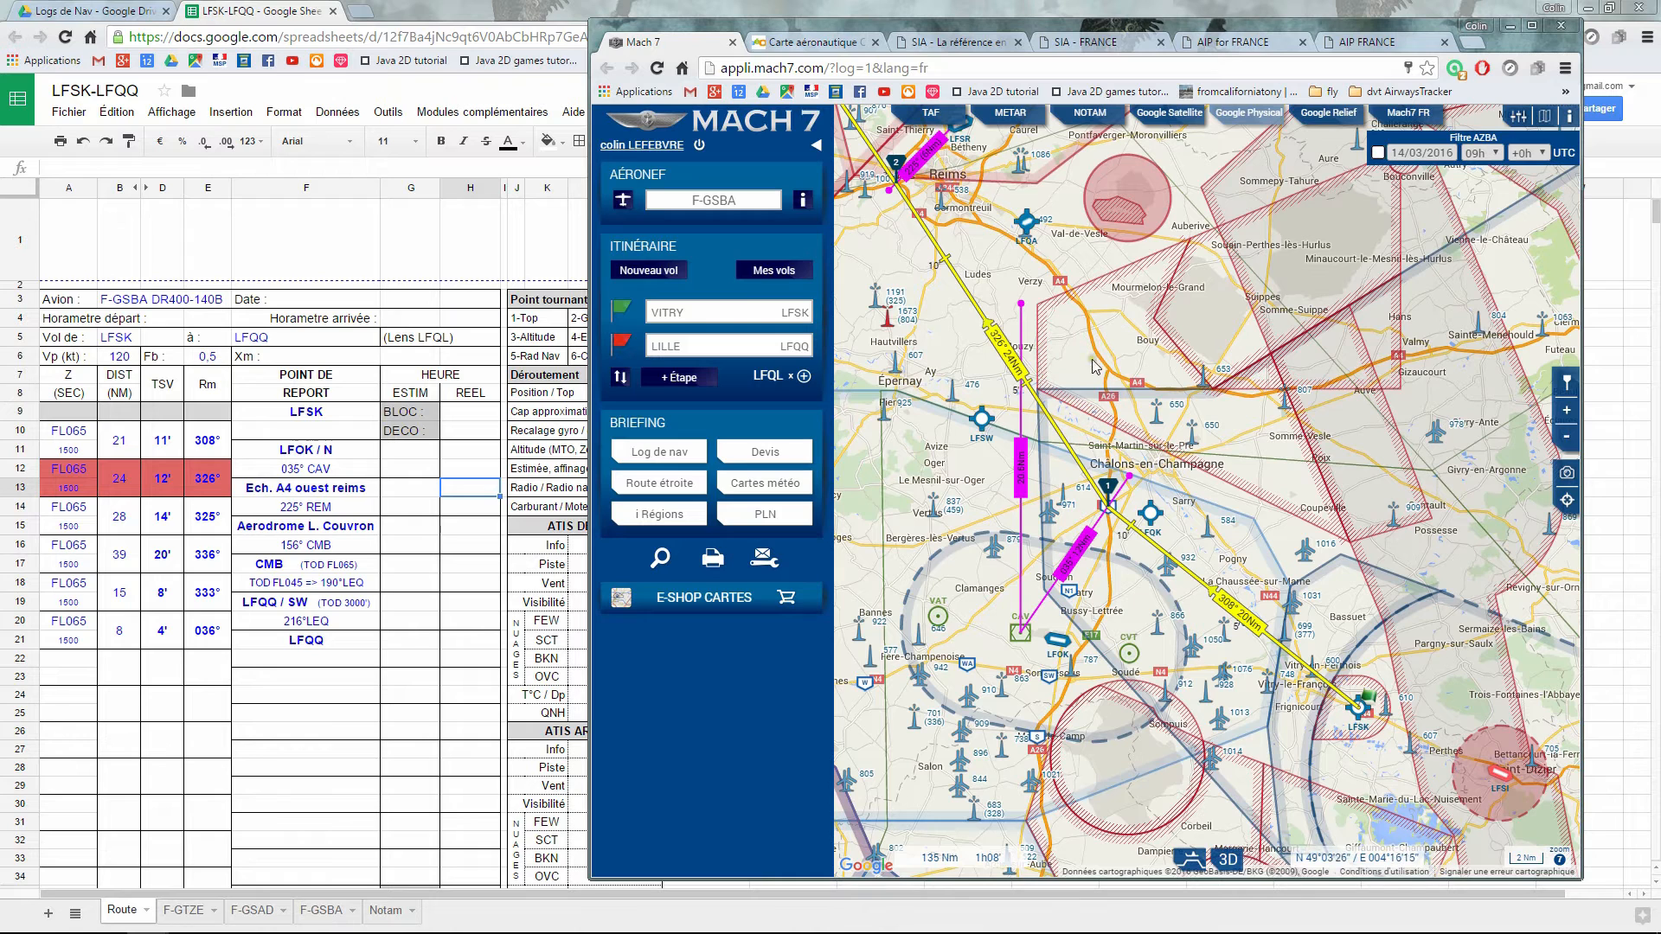
pyautogui.click(579, 7)
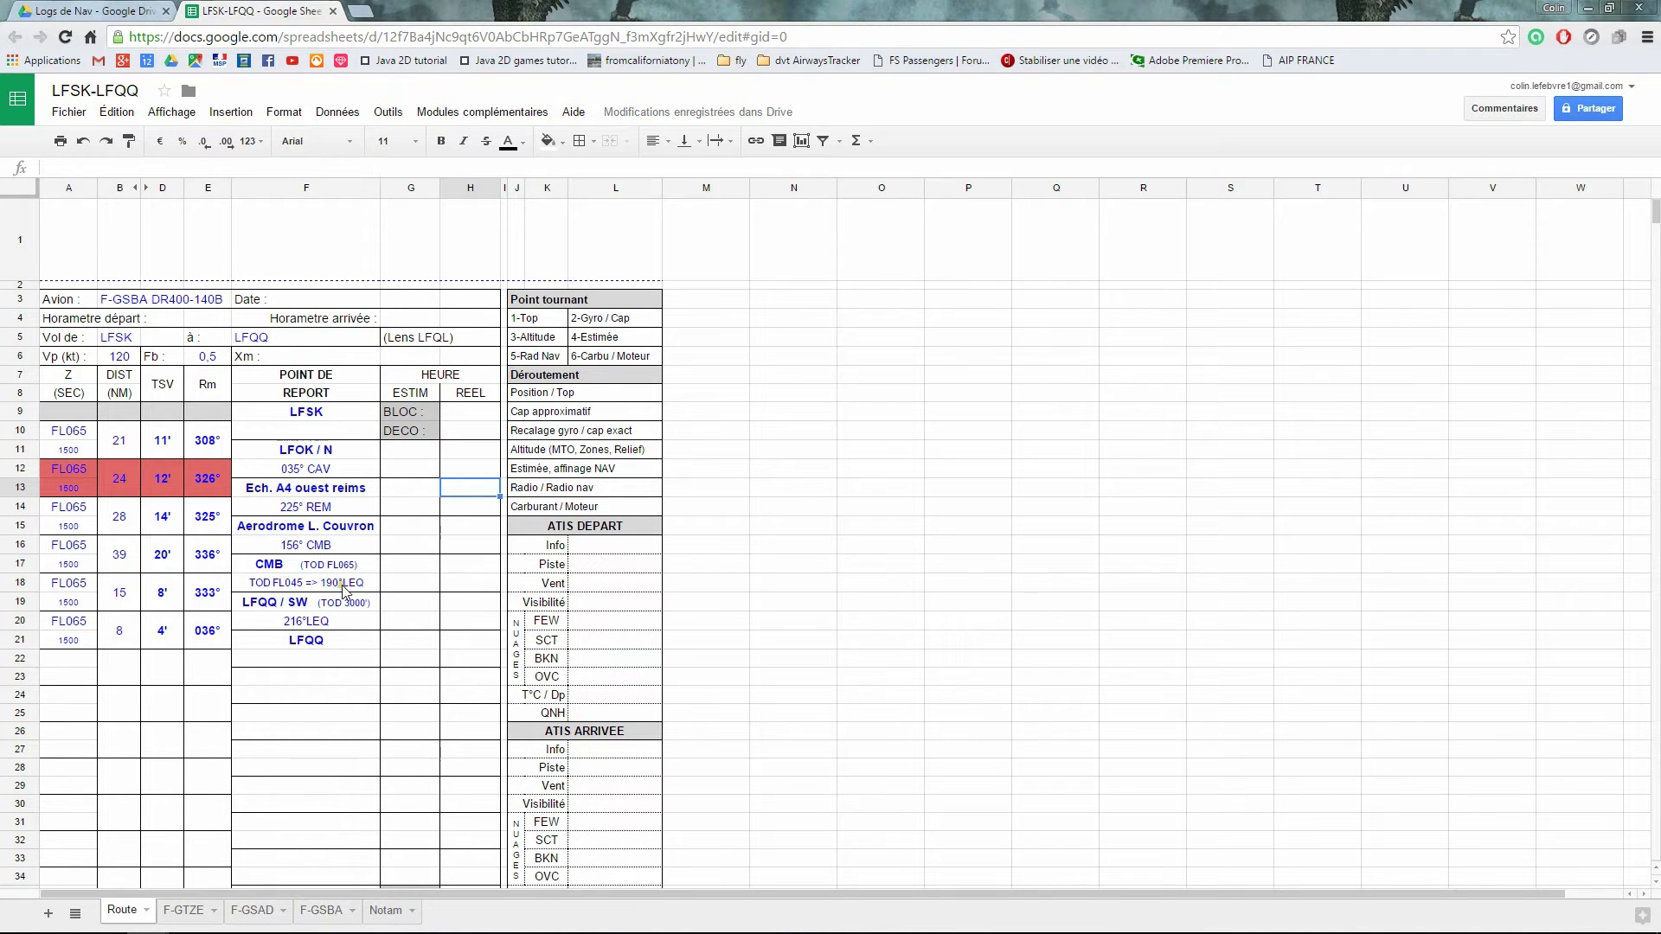
# - Check the nav log's descent points, radio frequencies, VORs and total flight time, and glance at the F-GSBA fuel sheet
pyautogui.click(394, 584)
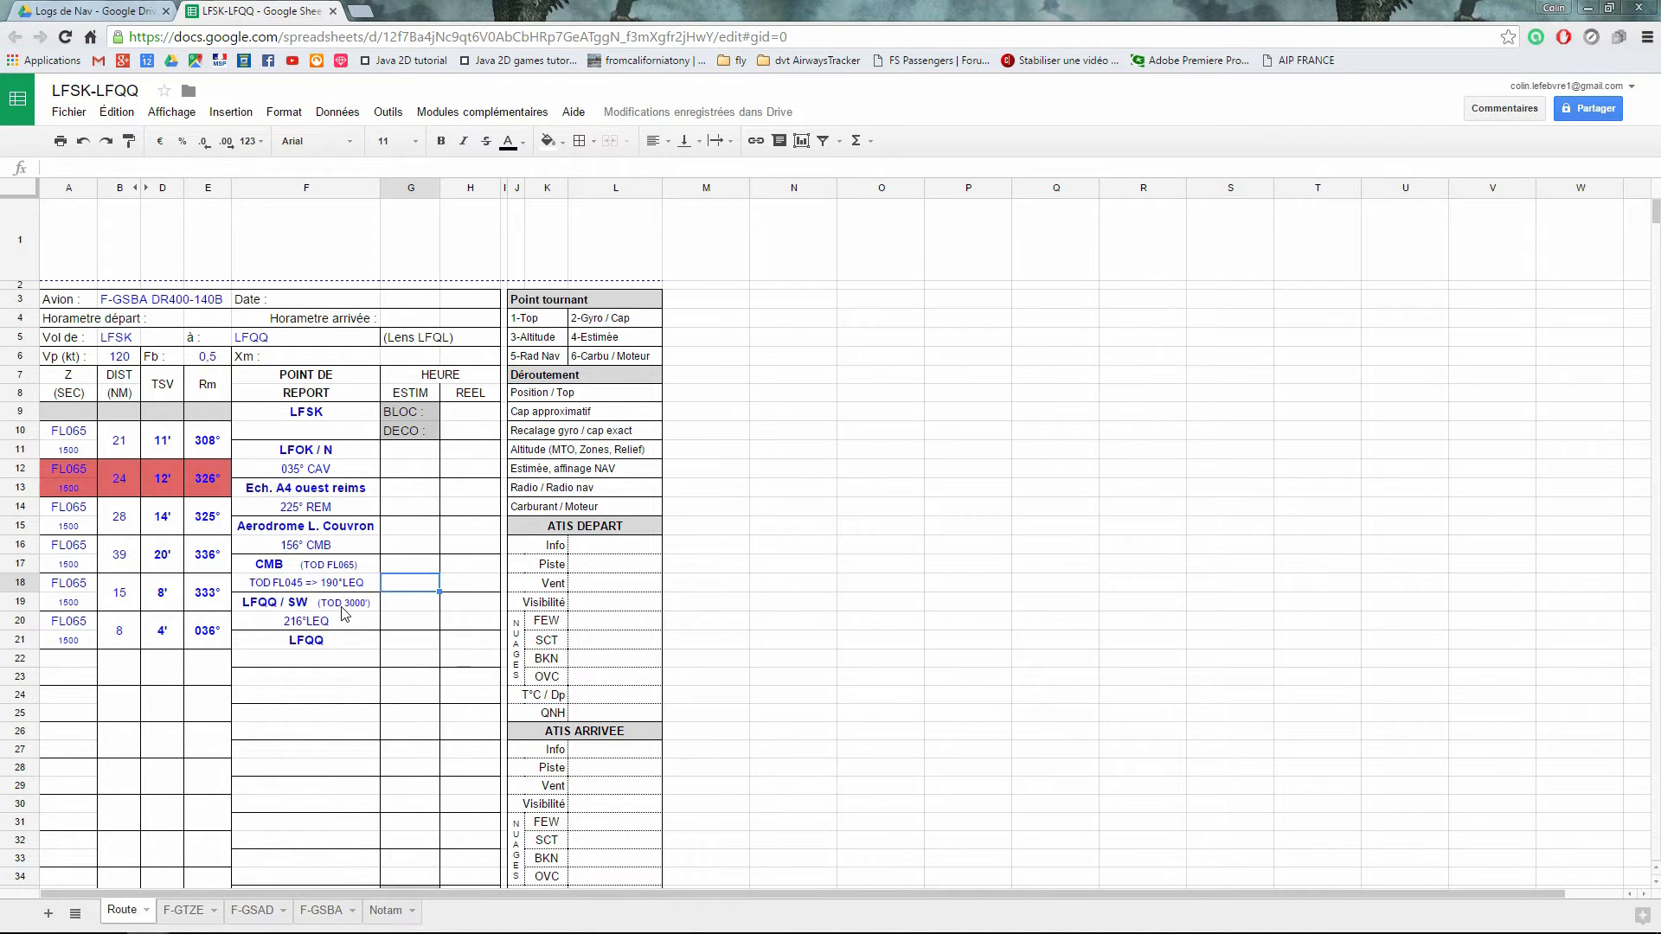
pyautogui.scroll(-3, 350, 623)
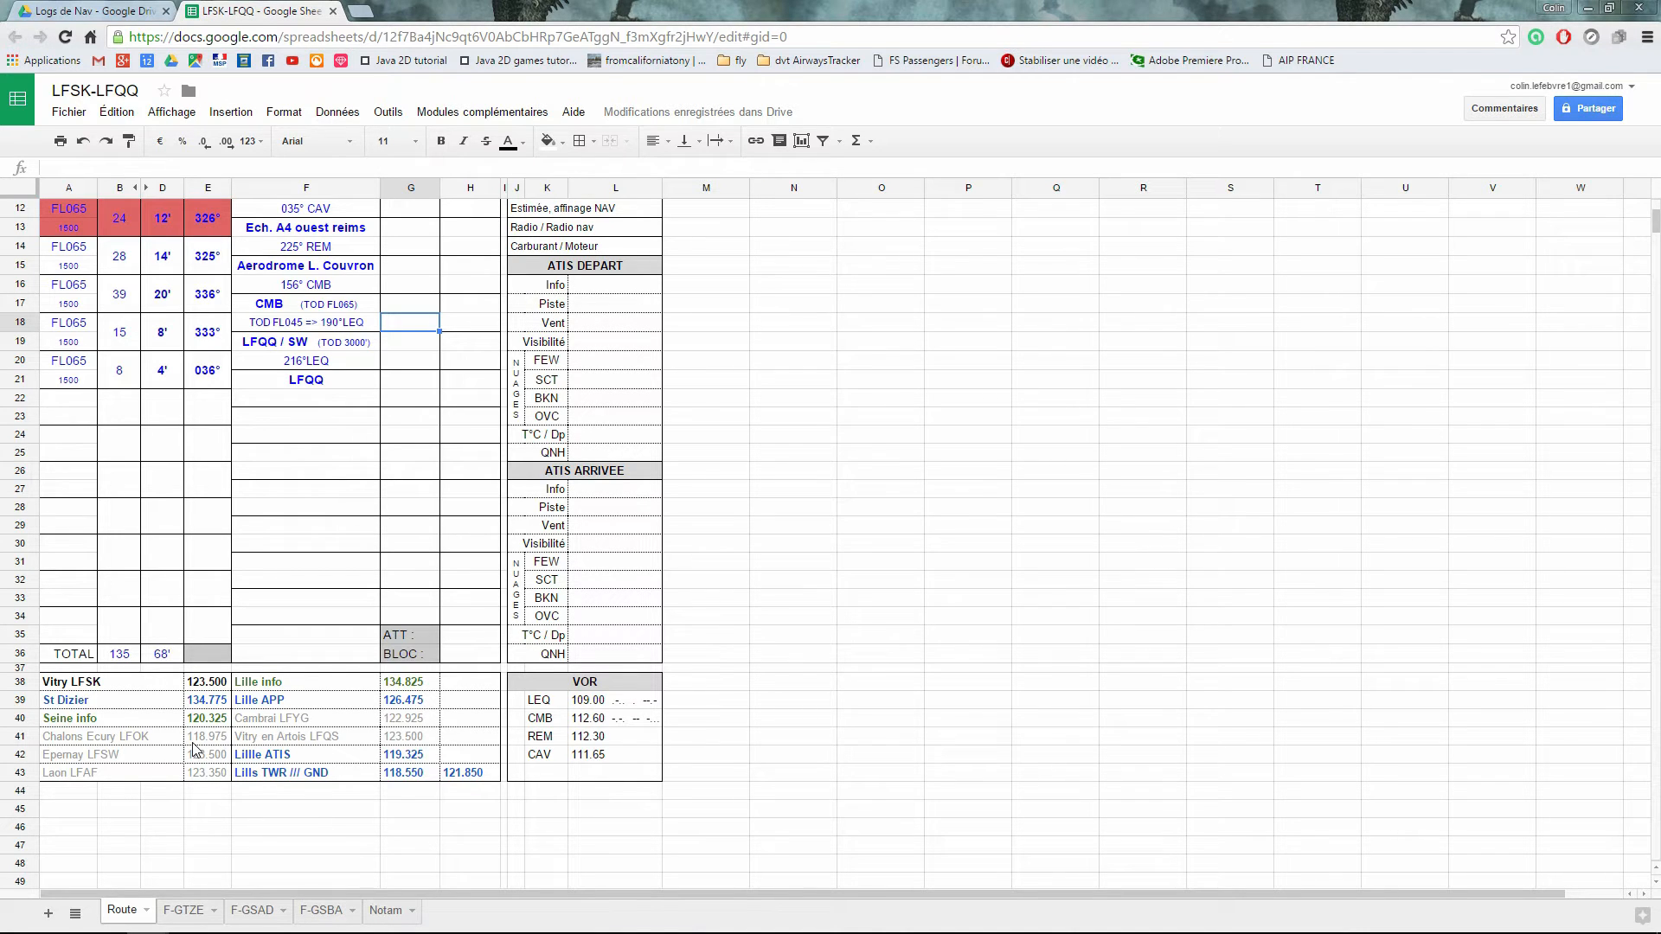
pyautogui.click(321, 911)
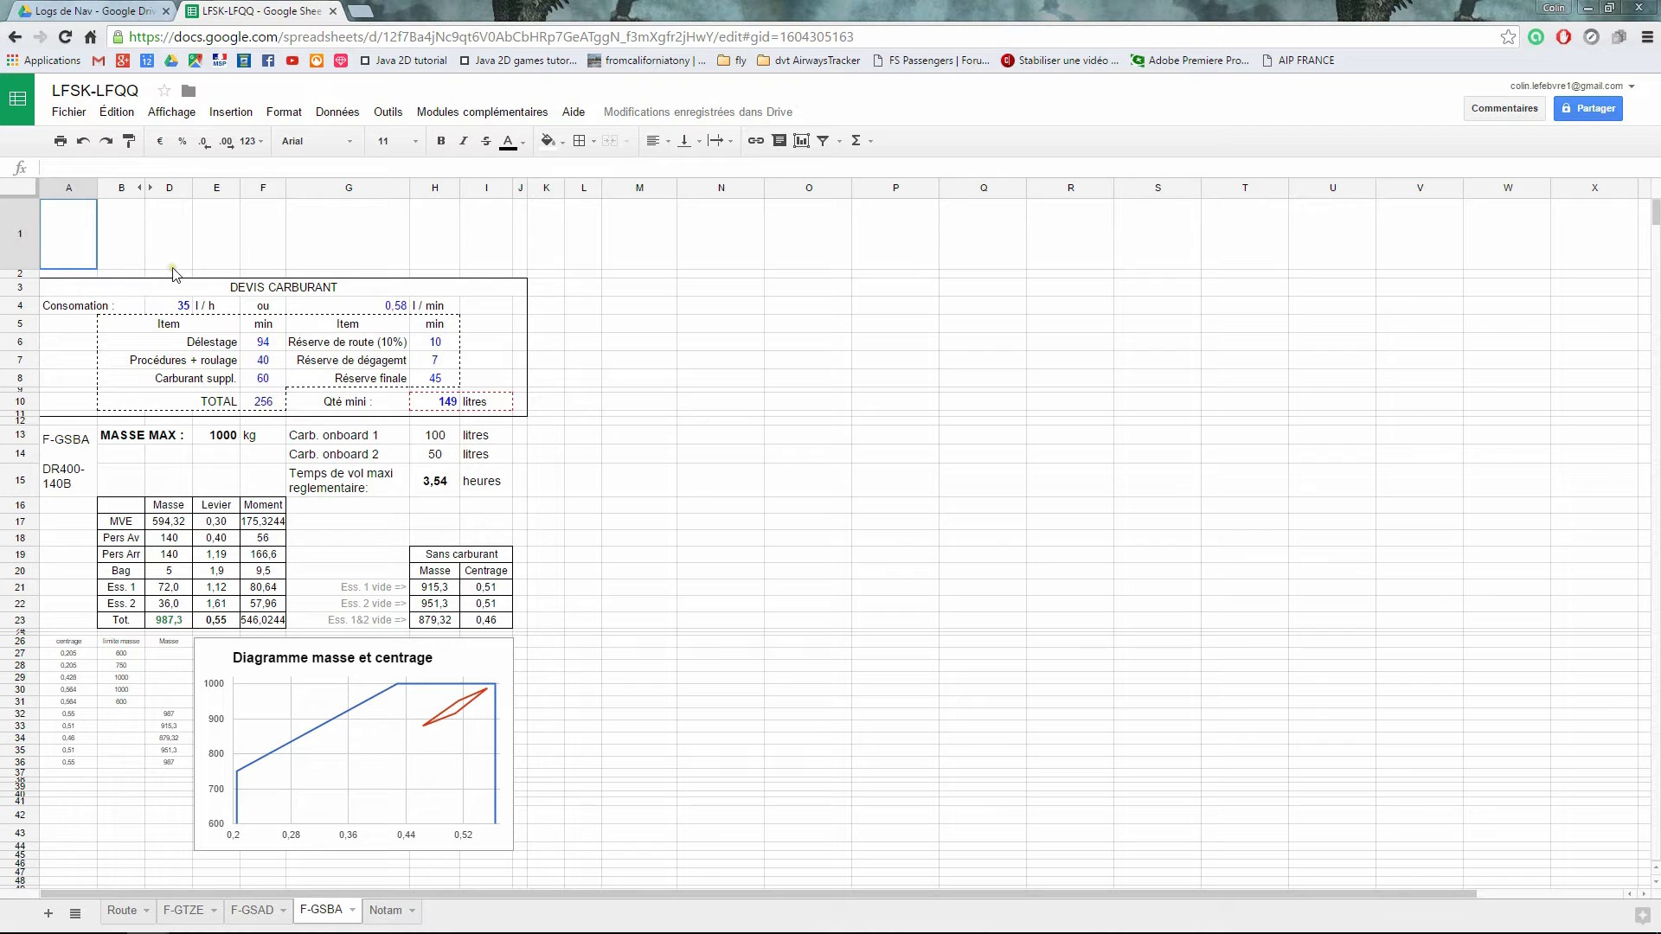
pyautogui.click(111, 910)
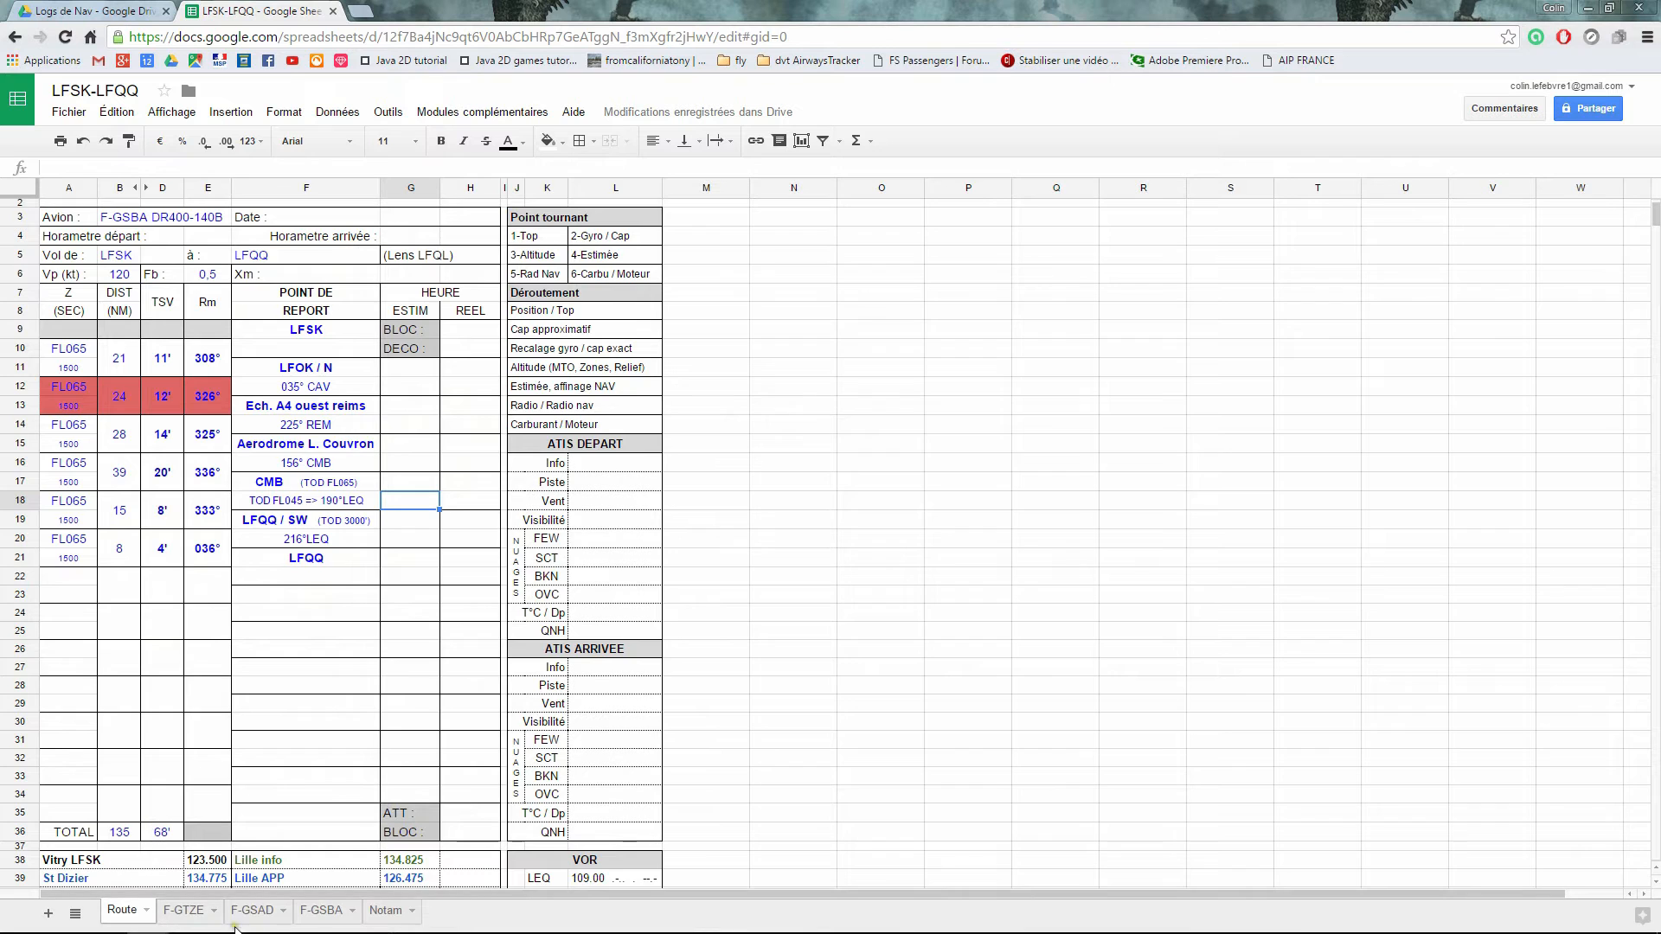
# - On the F-GSBA sheet, set Délestage to 68 min, Procédures + roulage to 20 min and Carburant suppl. to 0 min
pyautogui.click(333, 914)
pyautogui.click(259, 341)
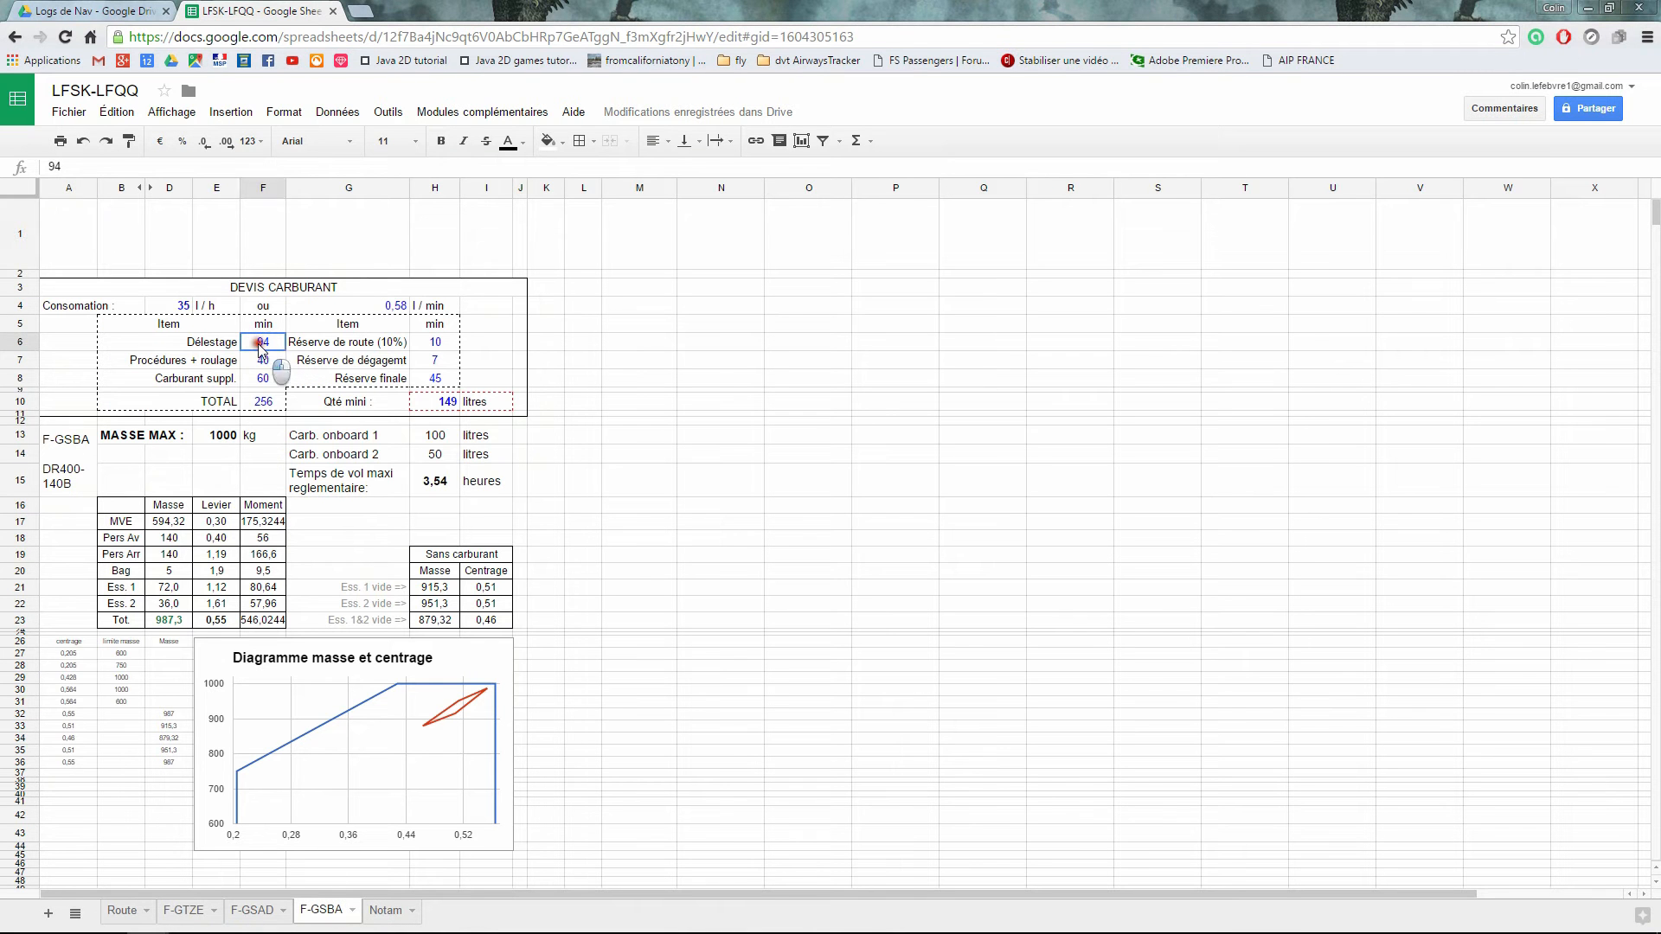
pyautogui.write('68')
pyautogui.press('Return')
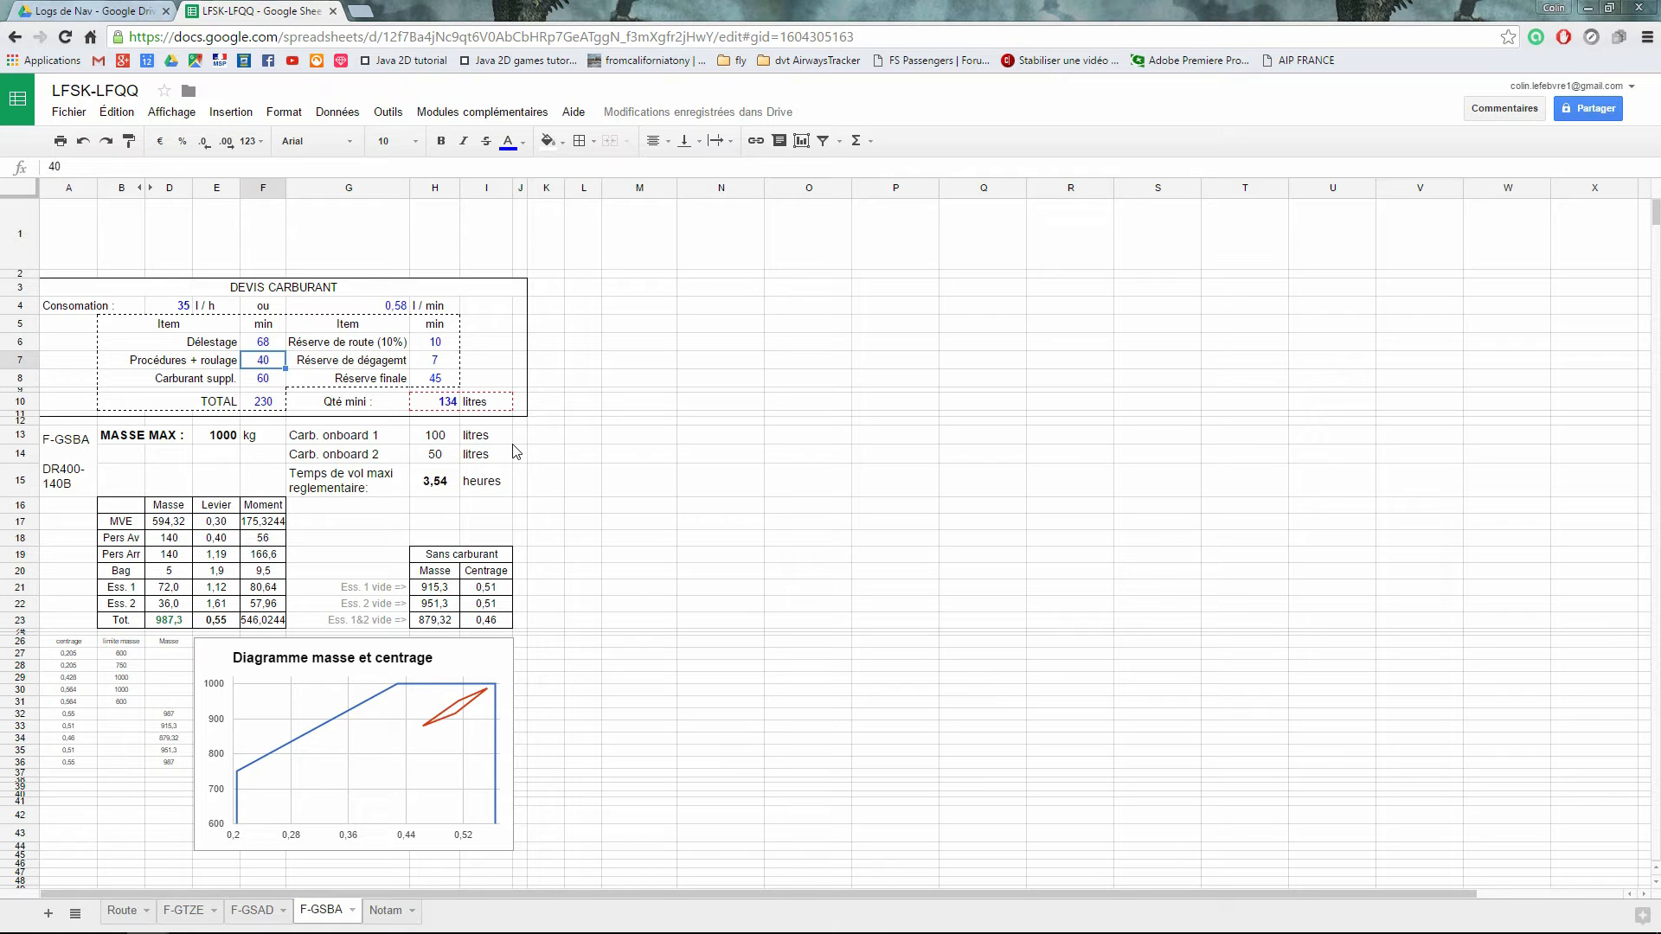
pyautogui.write('20')
pyautogui.press('Return')
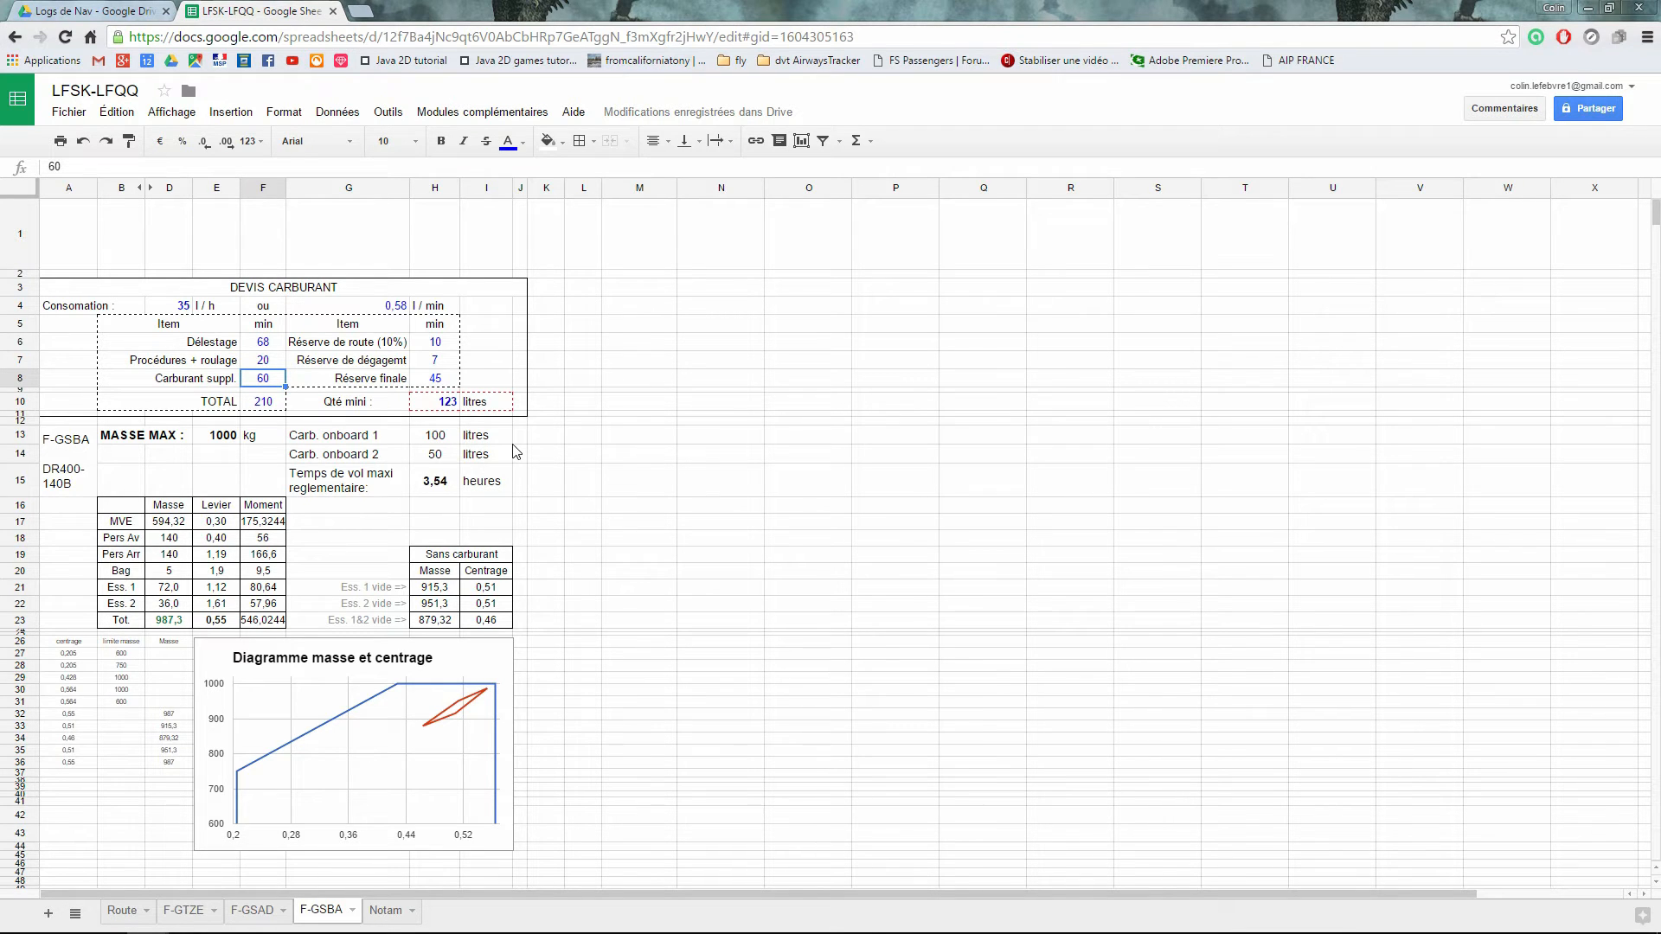
pyautogui.write('0')
pyautogui.press('Return')
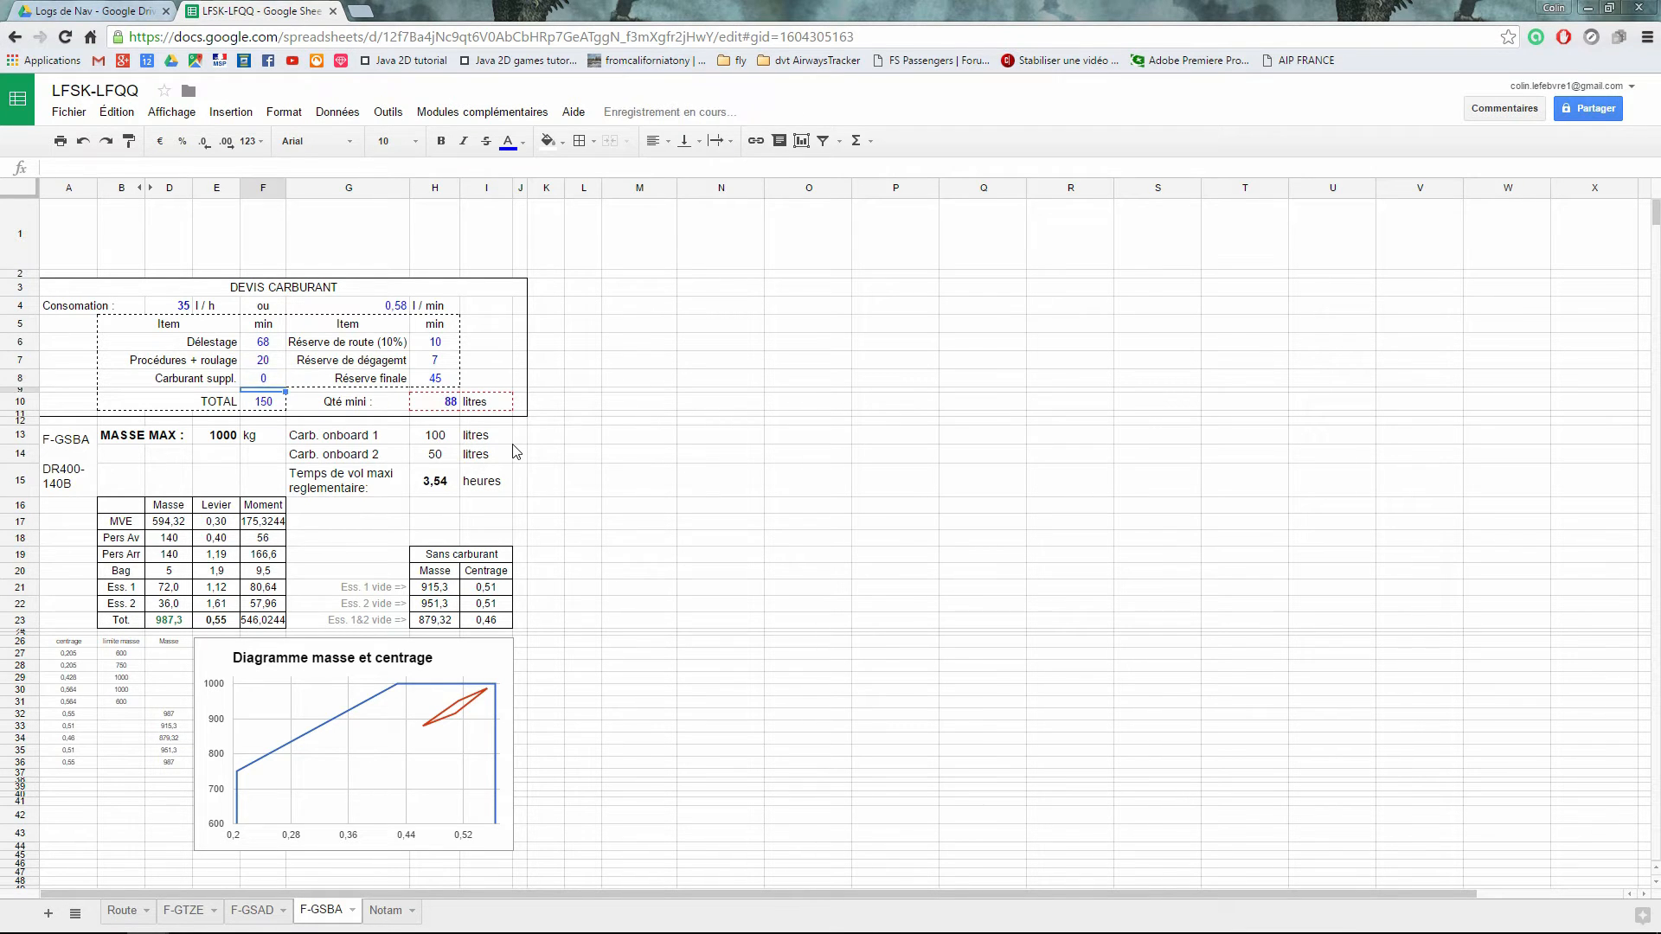
# - Review the route reserve, diversion reserve and final reserve entries in the Devis Carburant table
pyautogui.press('Up')
pyautogui.press('Right')
pyautogui.press('Right')
pyautogui.press('Up')
pyautogui.press('Up')
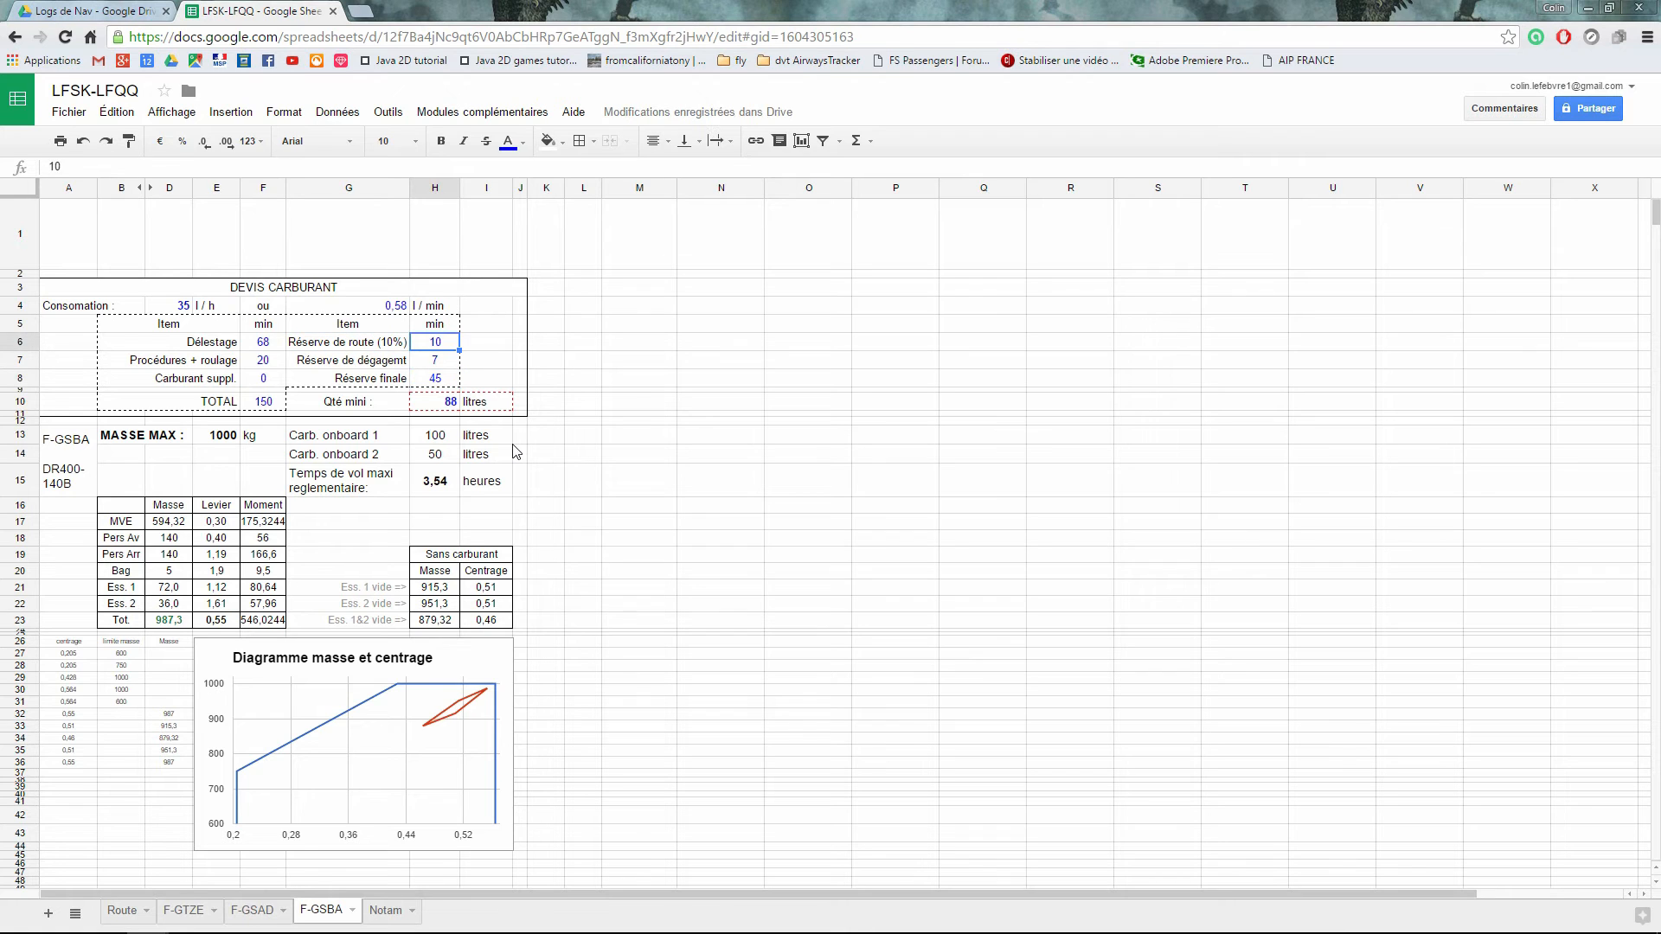
pyautogui.press('Left')
pyautogui.press('Left')
pyautogui.press('Right')
pyautogui.press('Left')
pyautogui.press('Right')
pyautogui.press('Right')
pyautogui.press('Down')
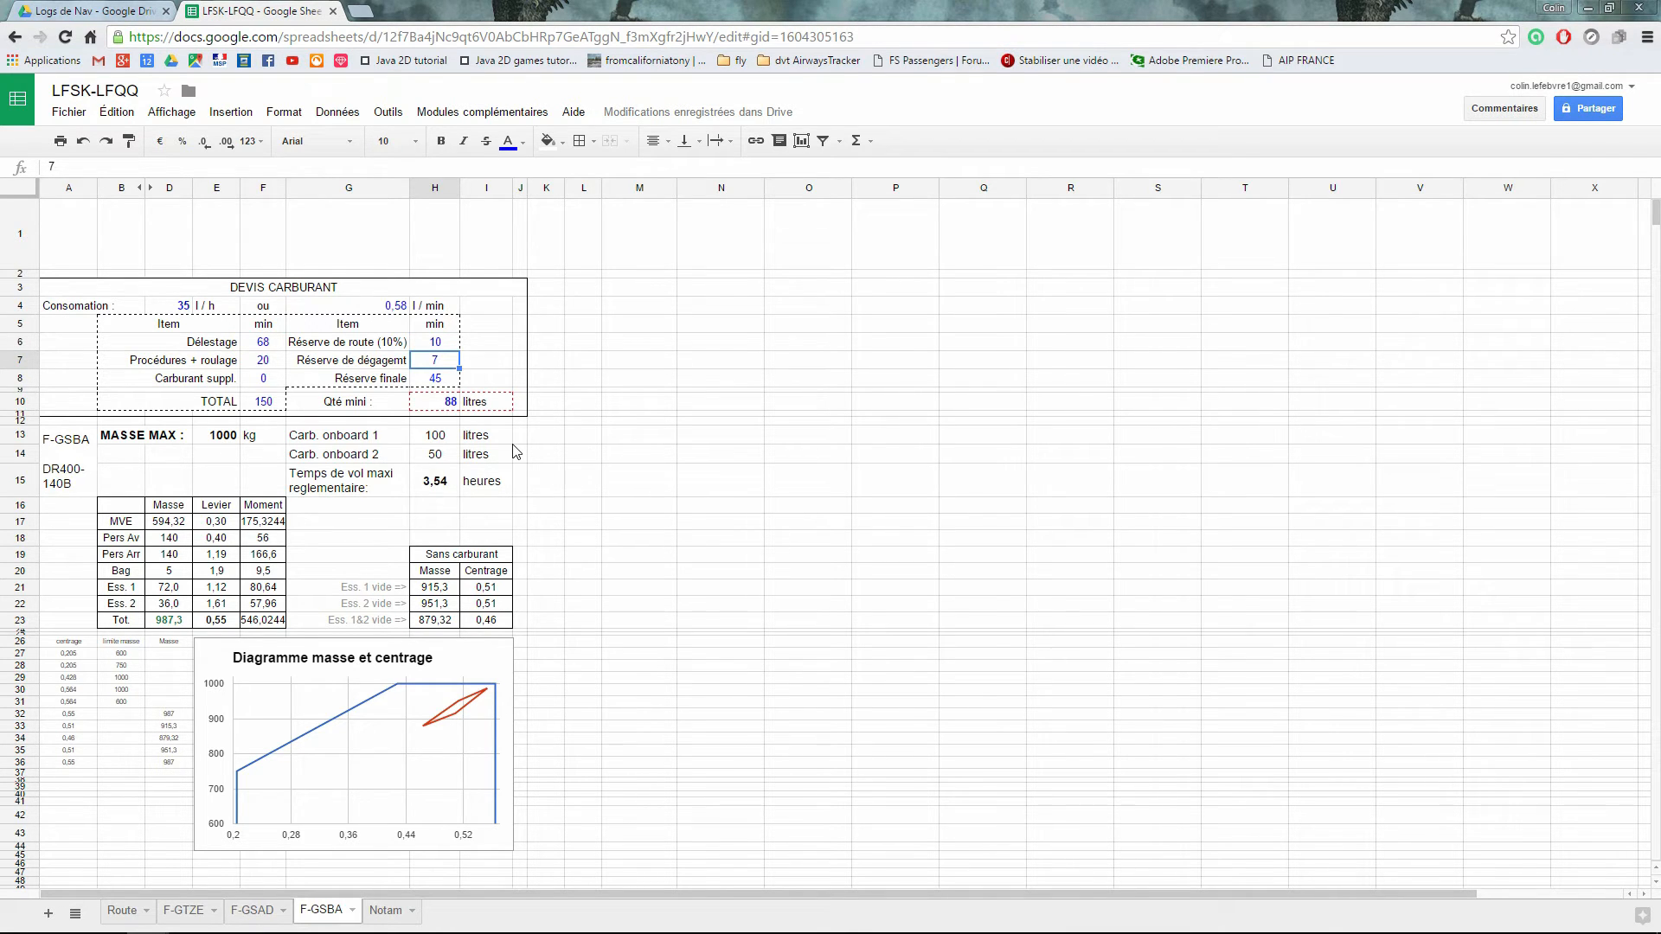
pyautogui.press('Left')
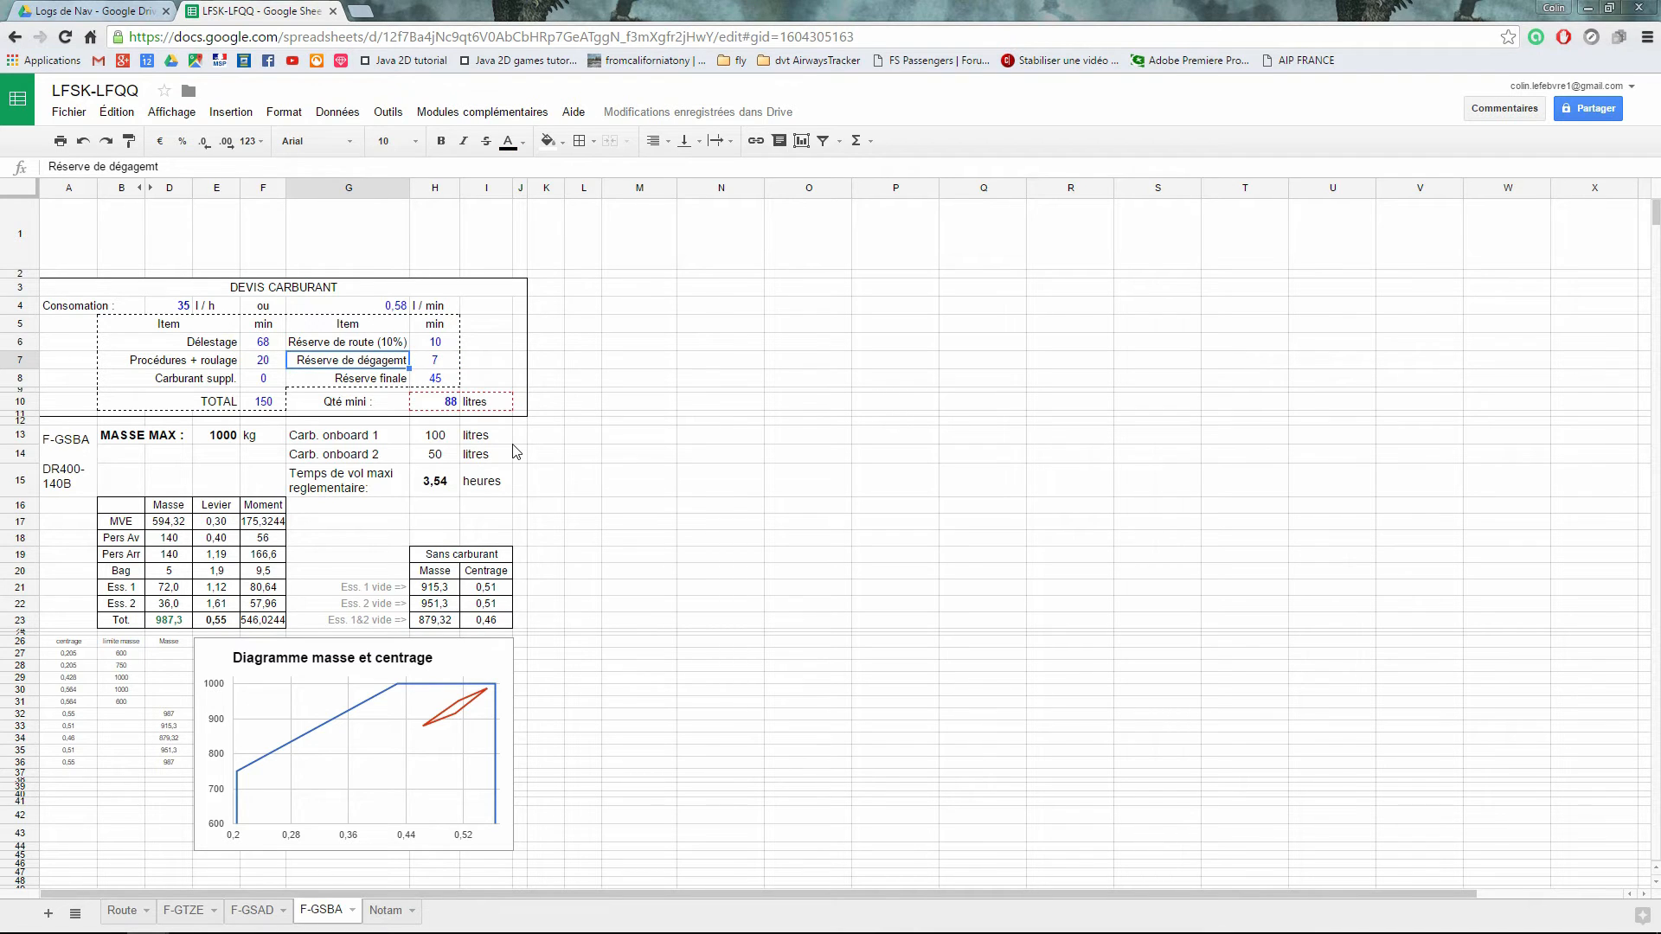
pyautogui.press('Right')
pyautogui.press('Down')
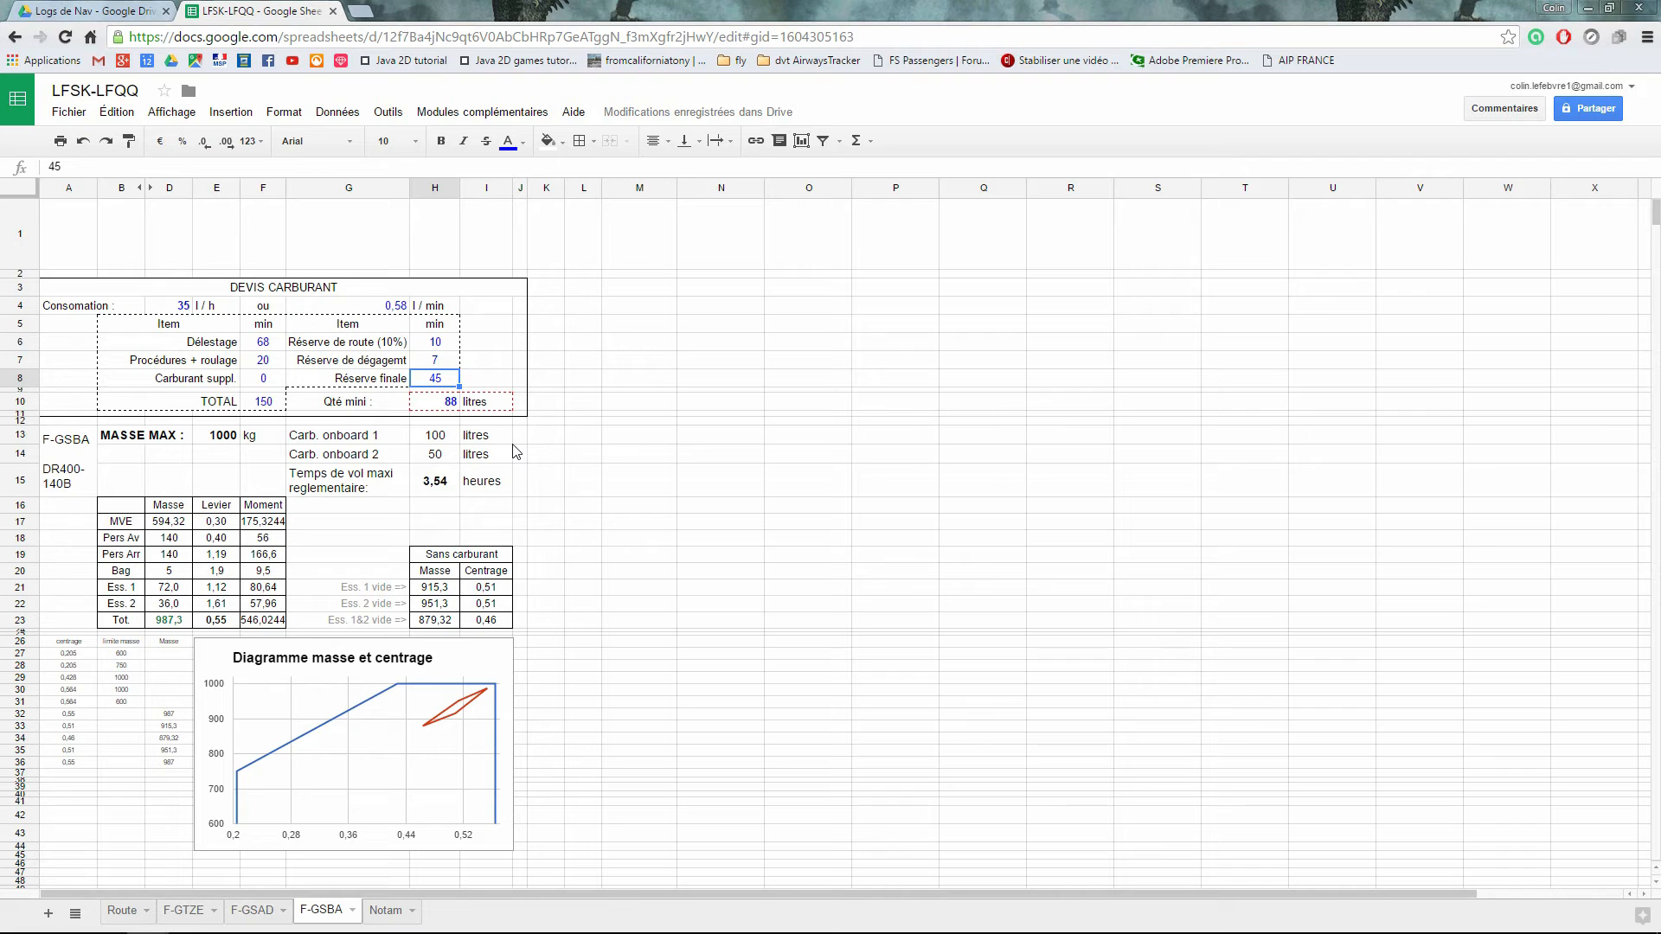
# - Check the fuel estimate's total minutes and the minimum fuel quantity in litres
pyautogui.press('Down')
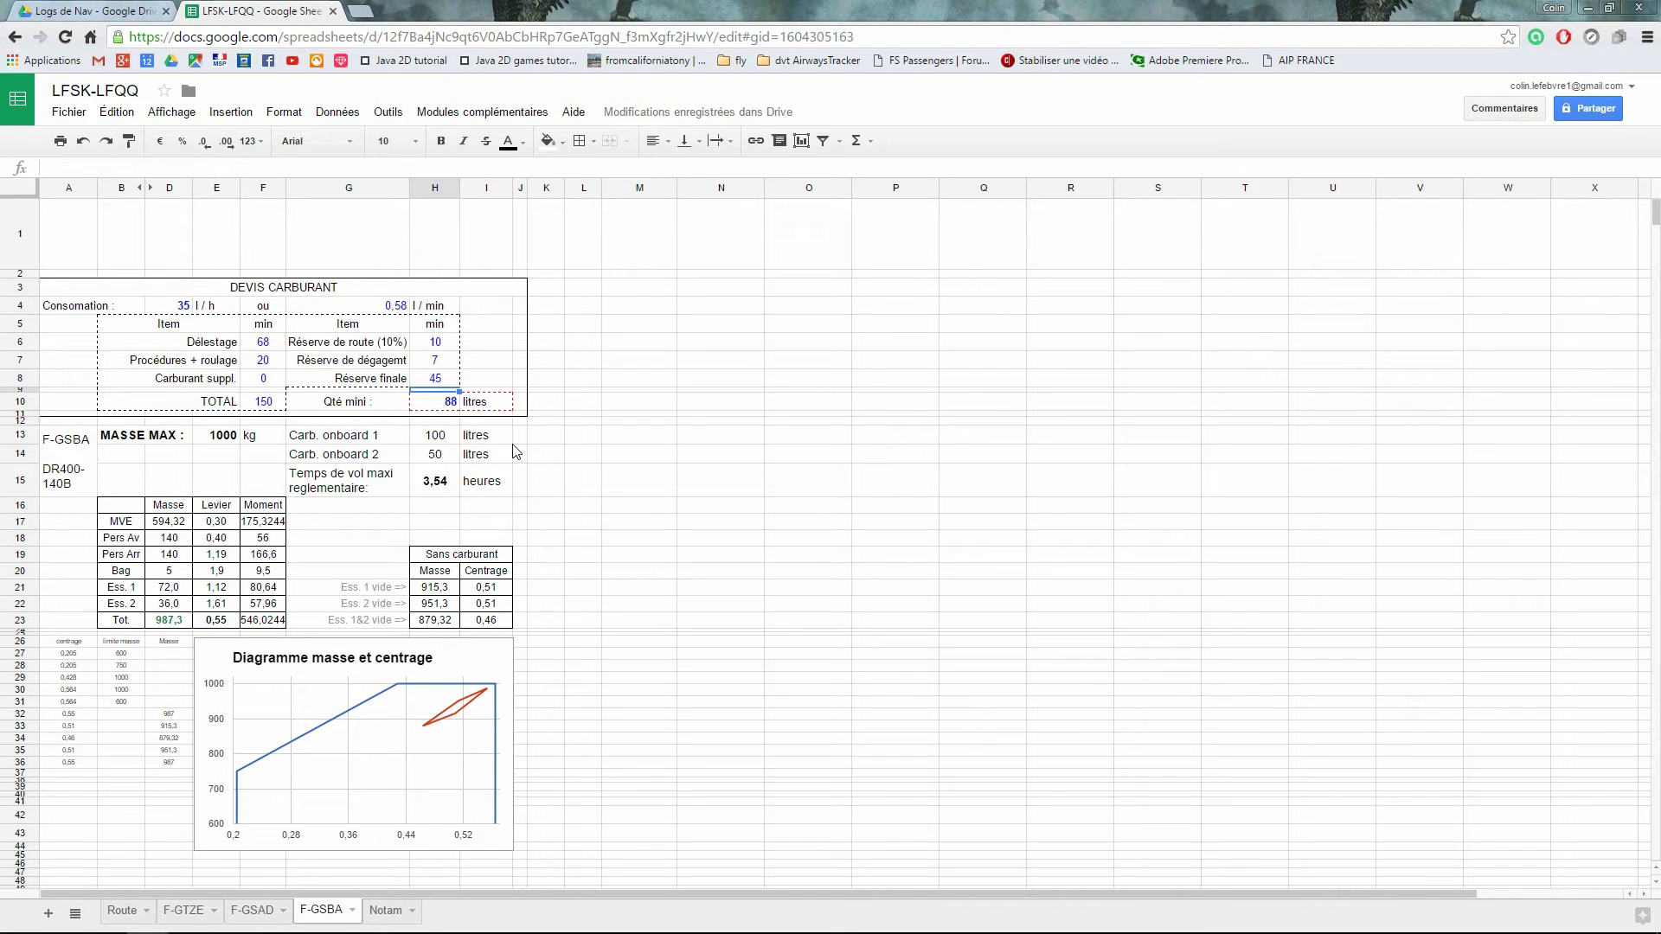
pyautogui.press('Left')
pyautogui.press('Left')
pyautogui.press('Down')
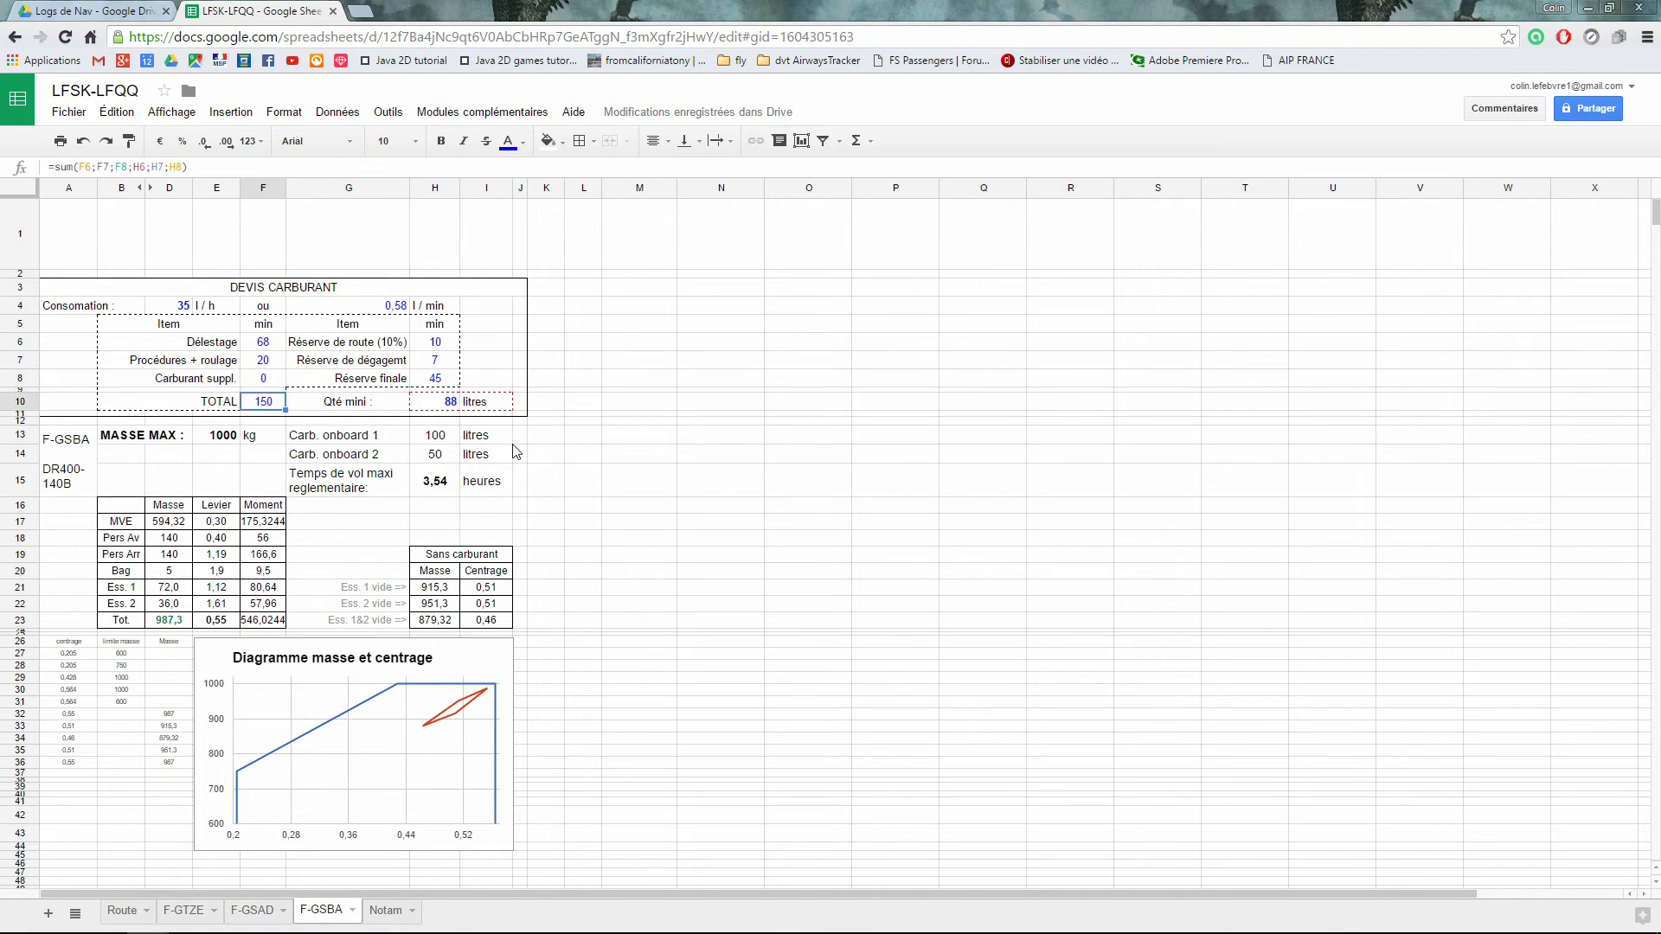
pyautogui.press('Right')
pyautogui.press('Right')
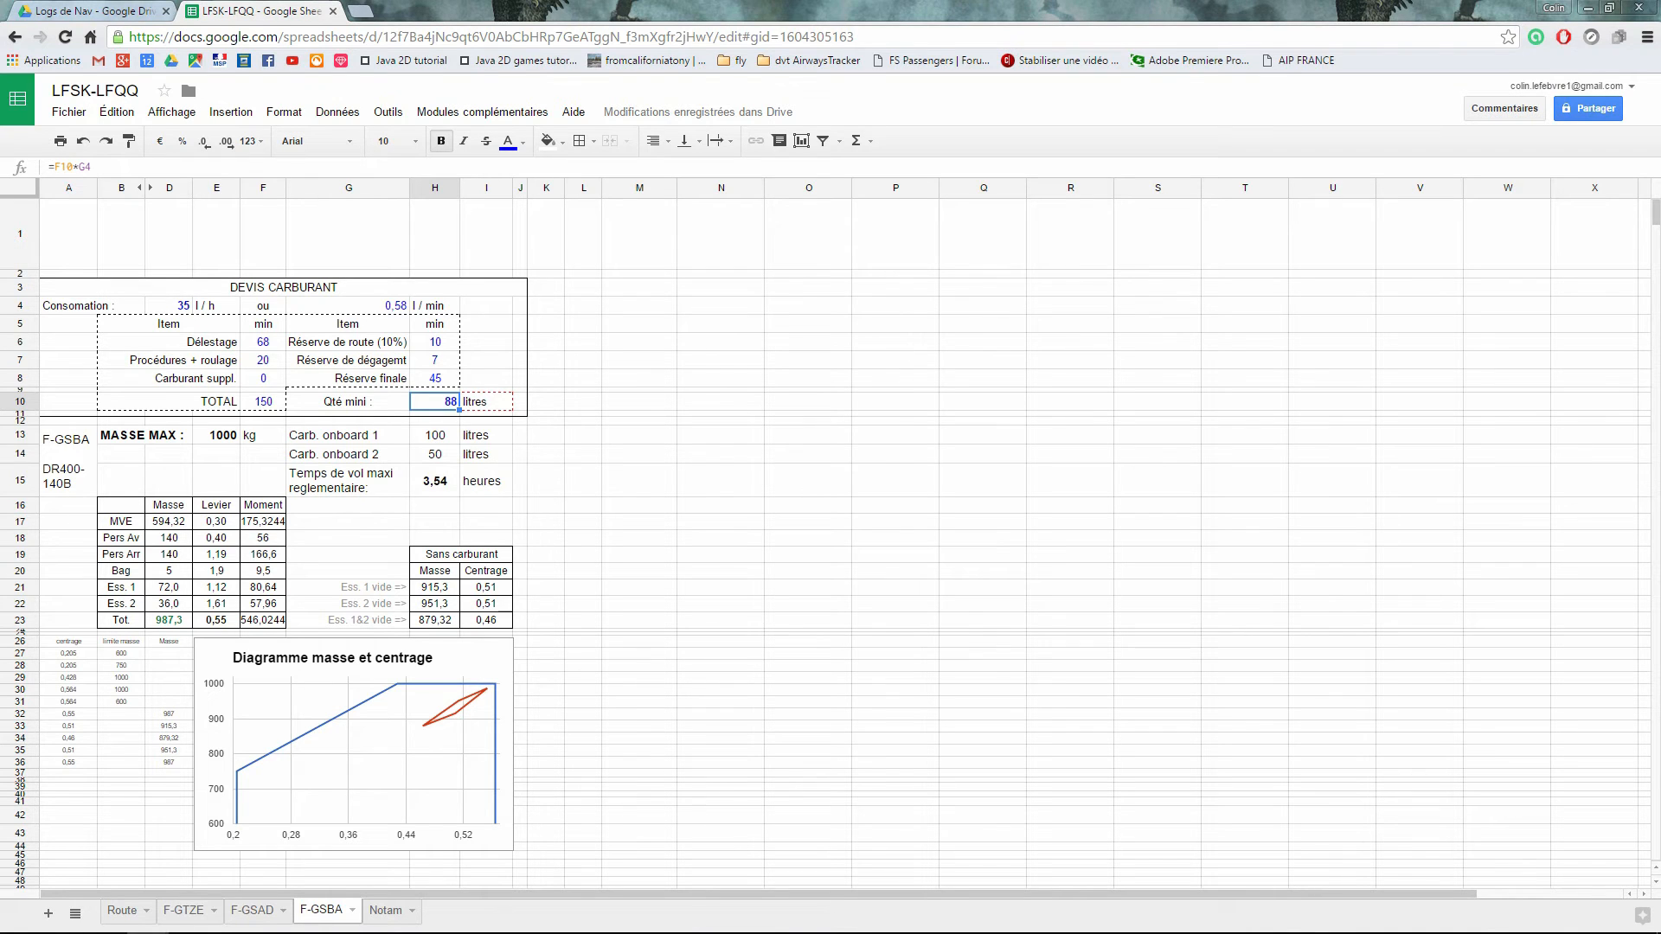
# - Check the fuel onboard in both tanks and the maximum regulatory flight time on the F-GSBA sheet
pyautogui.click(437, 436)
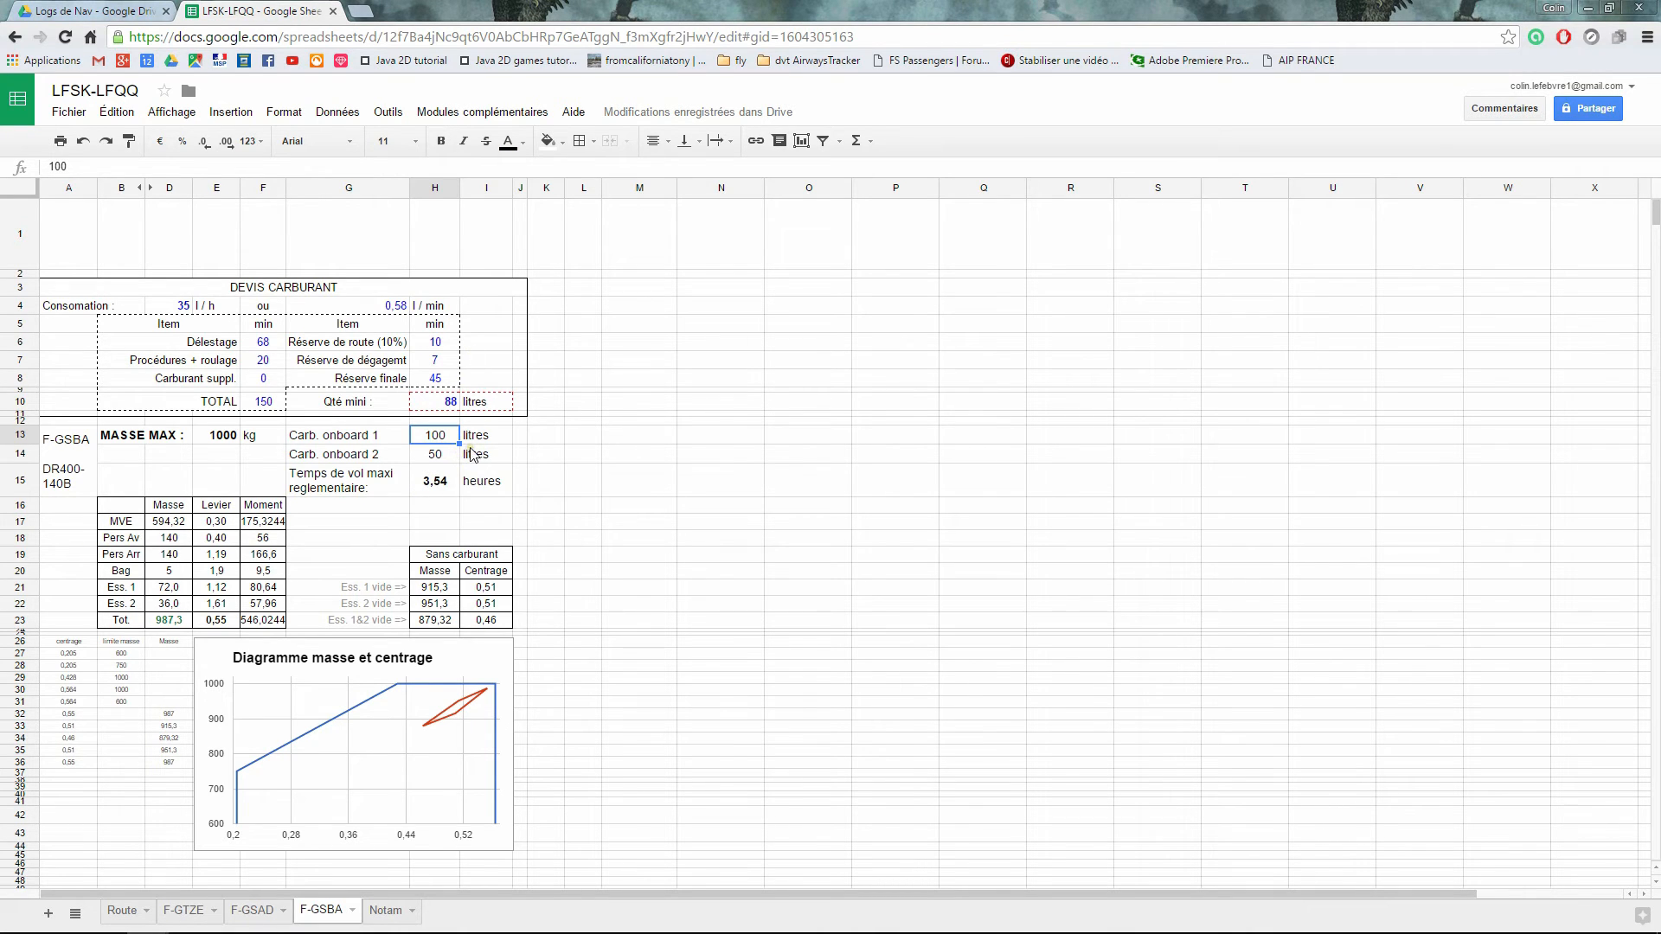
pyautogui.click(432, 457)
pyautogui.click(437, 459)
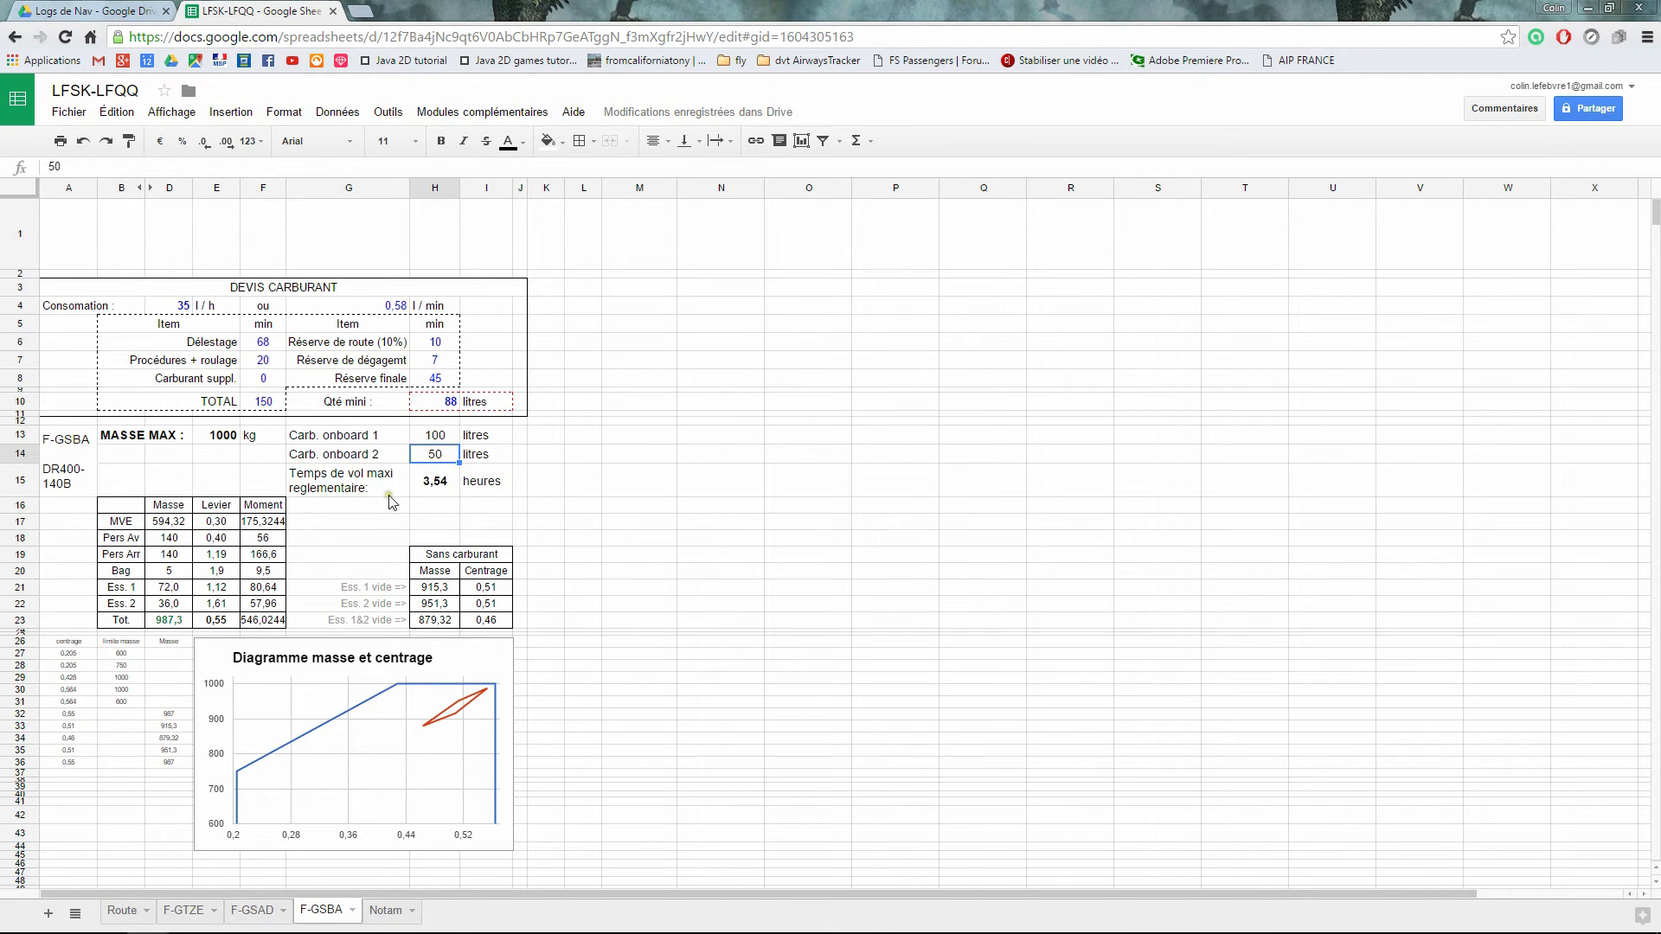
pyautogui.click(347, 477)
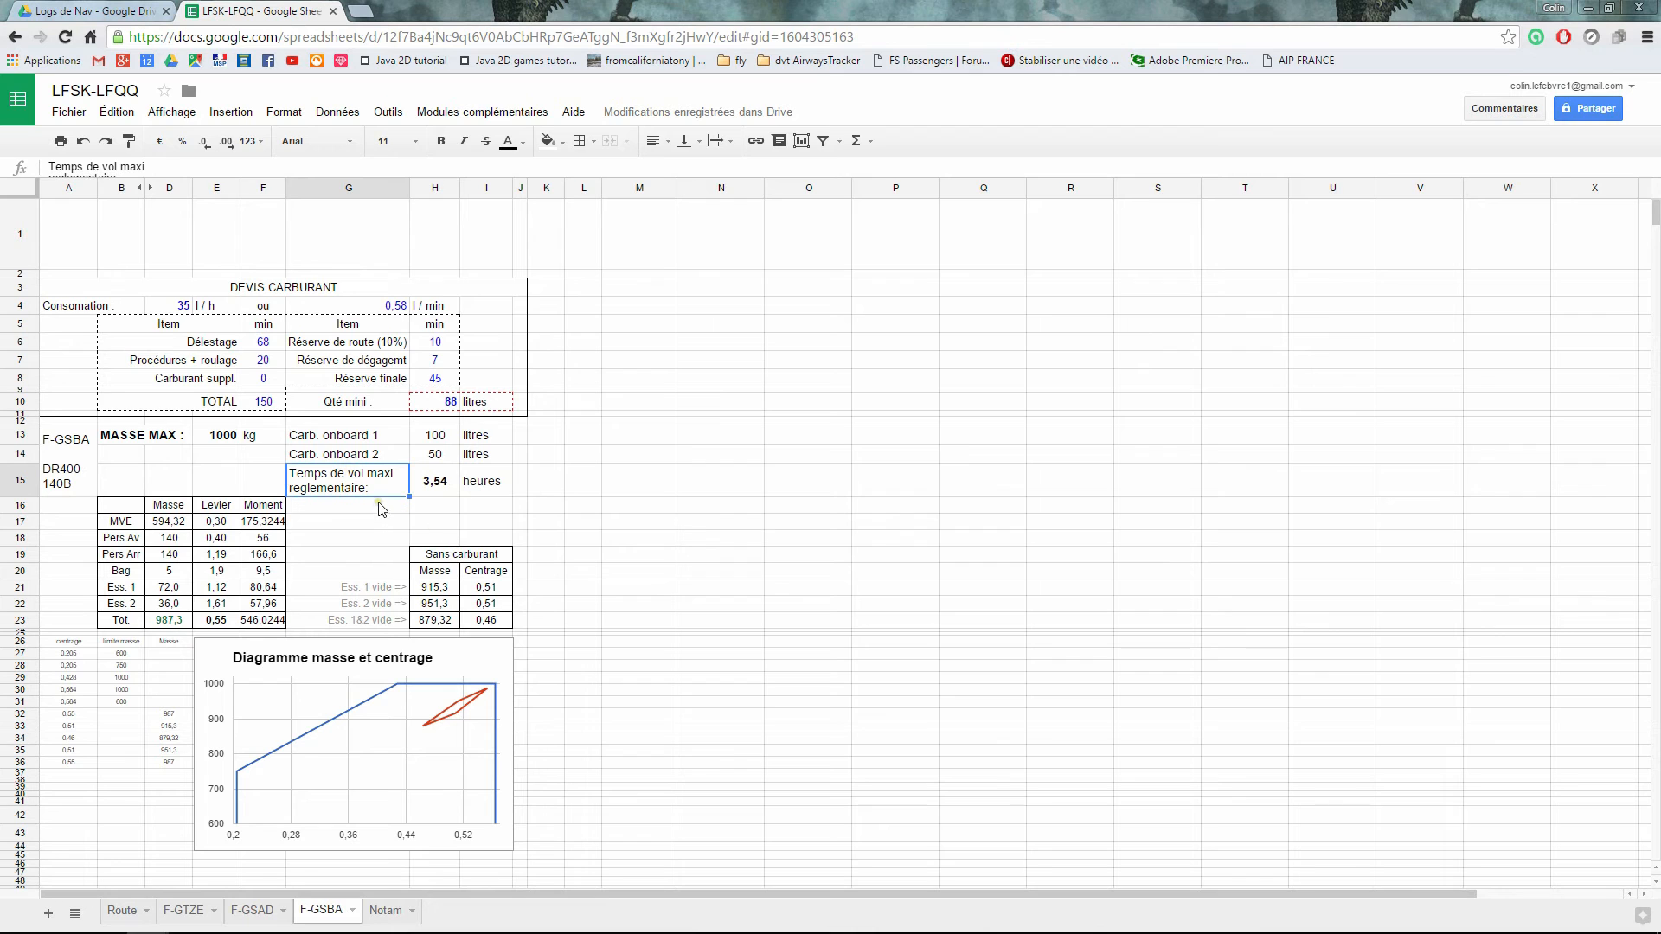
pyautogui.click(454, 489)
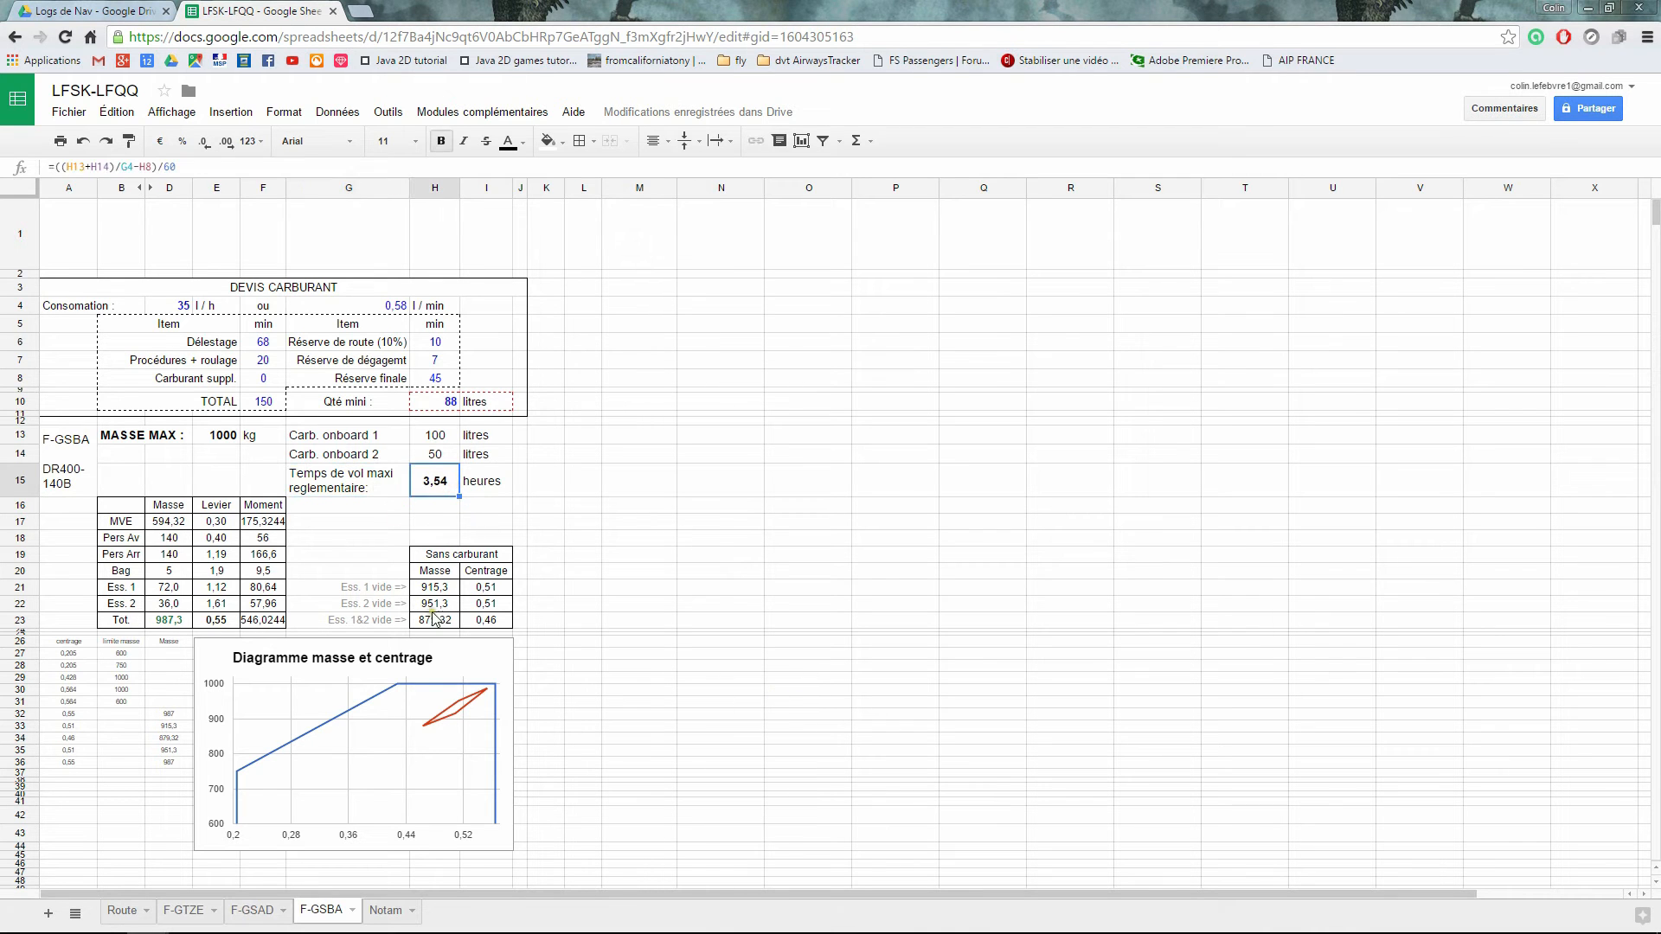
pyautogui.scroll(-1, 275, 551)
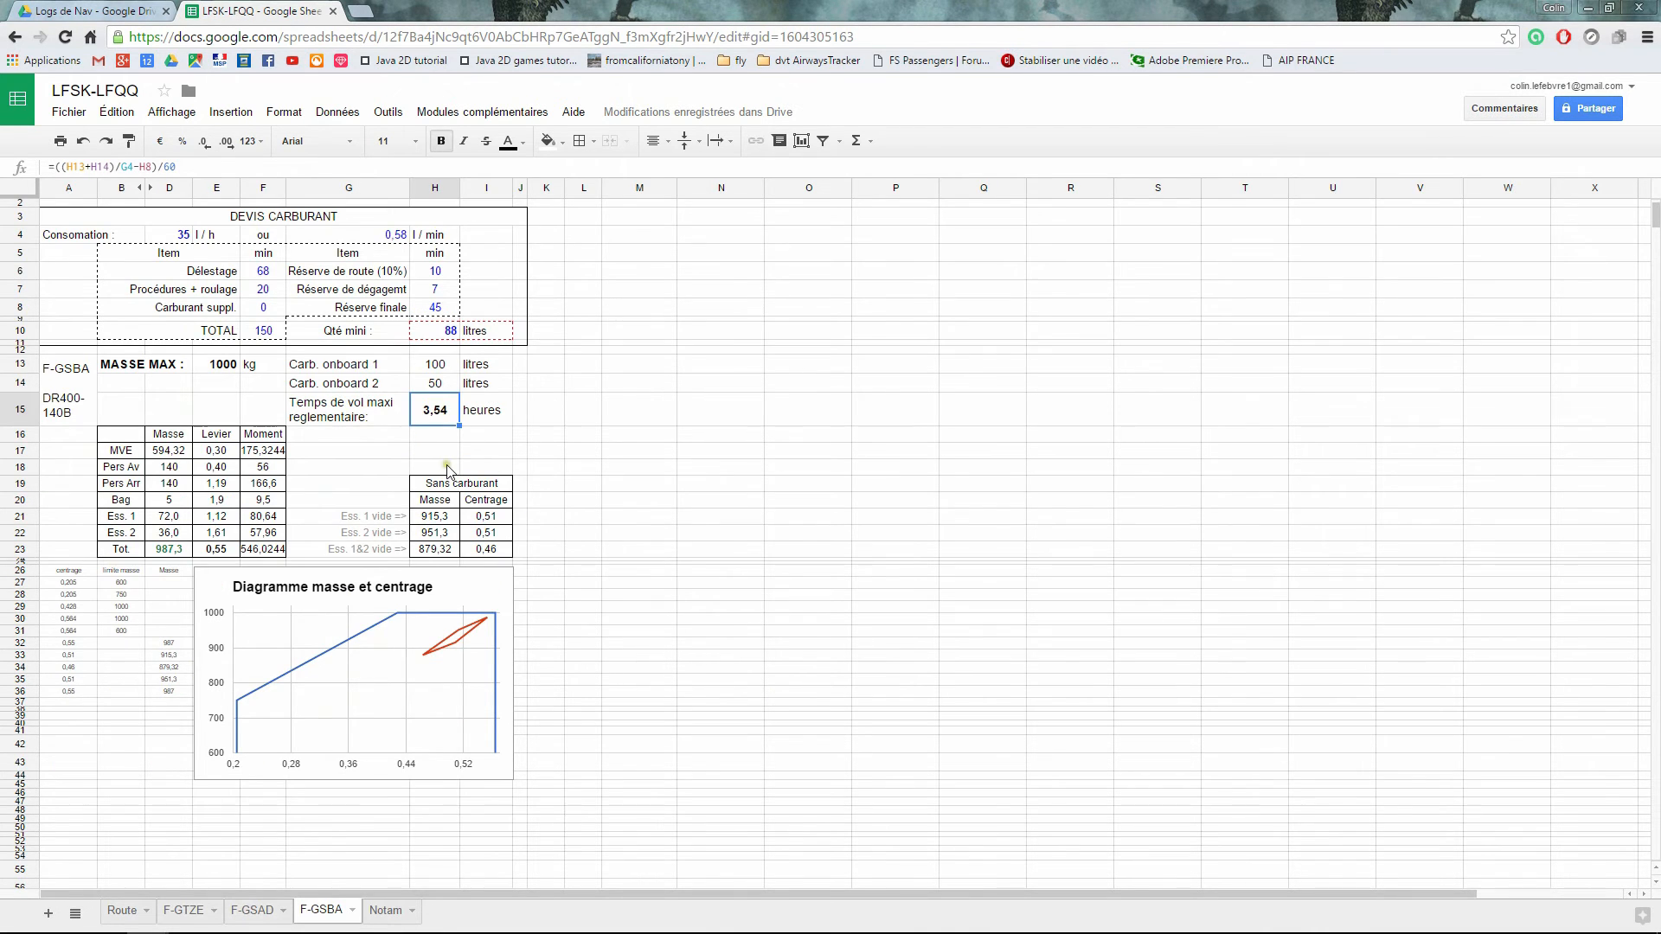
pyautogui.scroll(1, 444, 474)
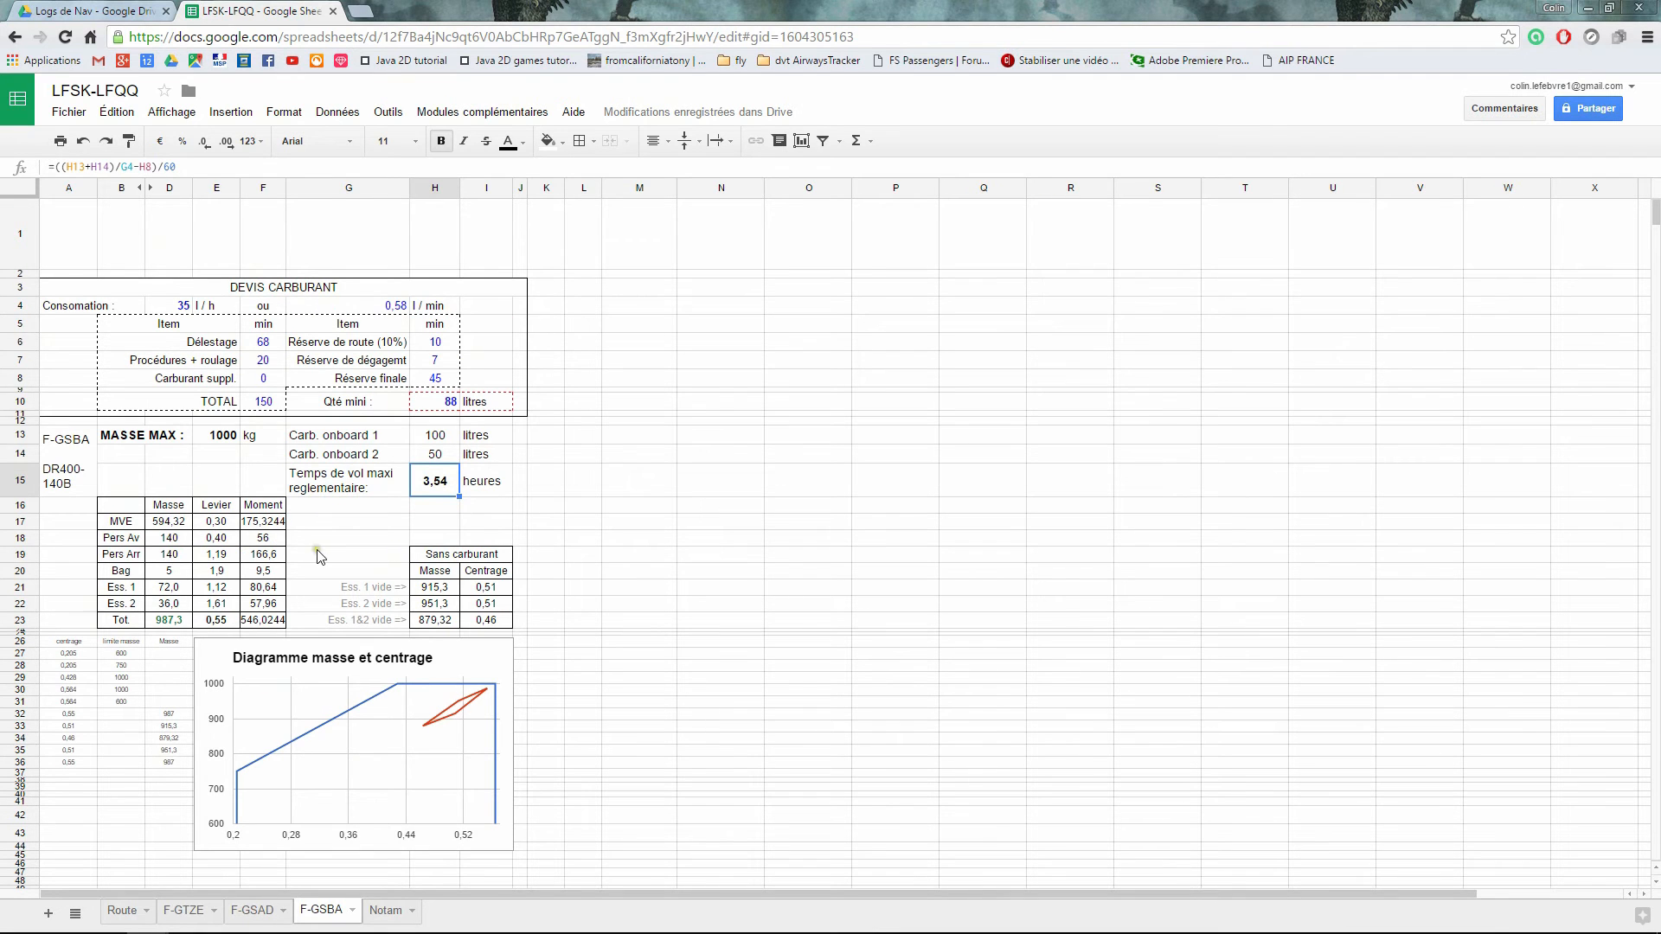
# - In the F-GSBA mass and balance table, set the Pers Av mass to 75, Pers Arr to 0 and Bag to 15
pyautogui.click(162, 539)
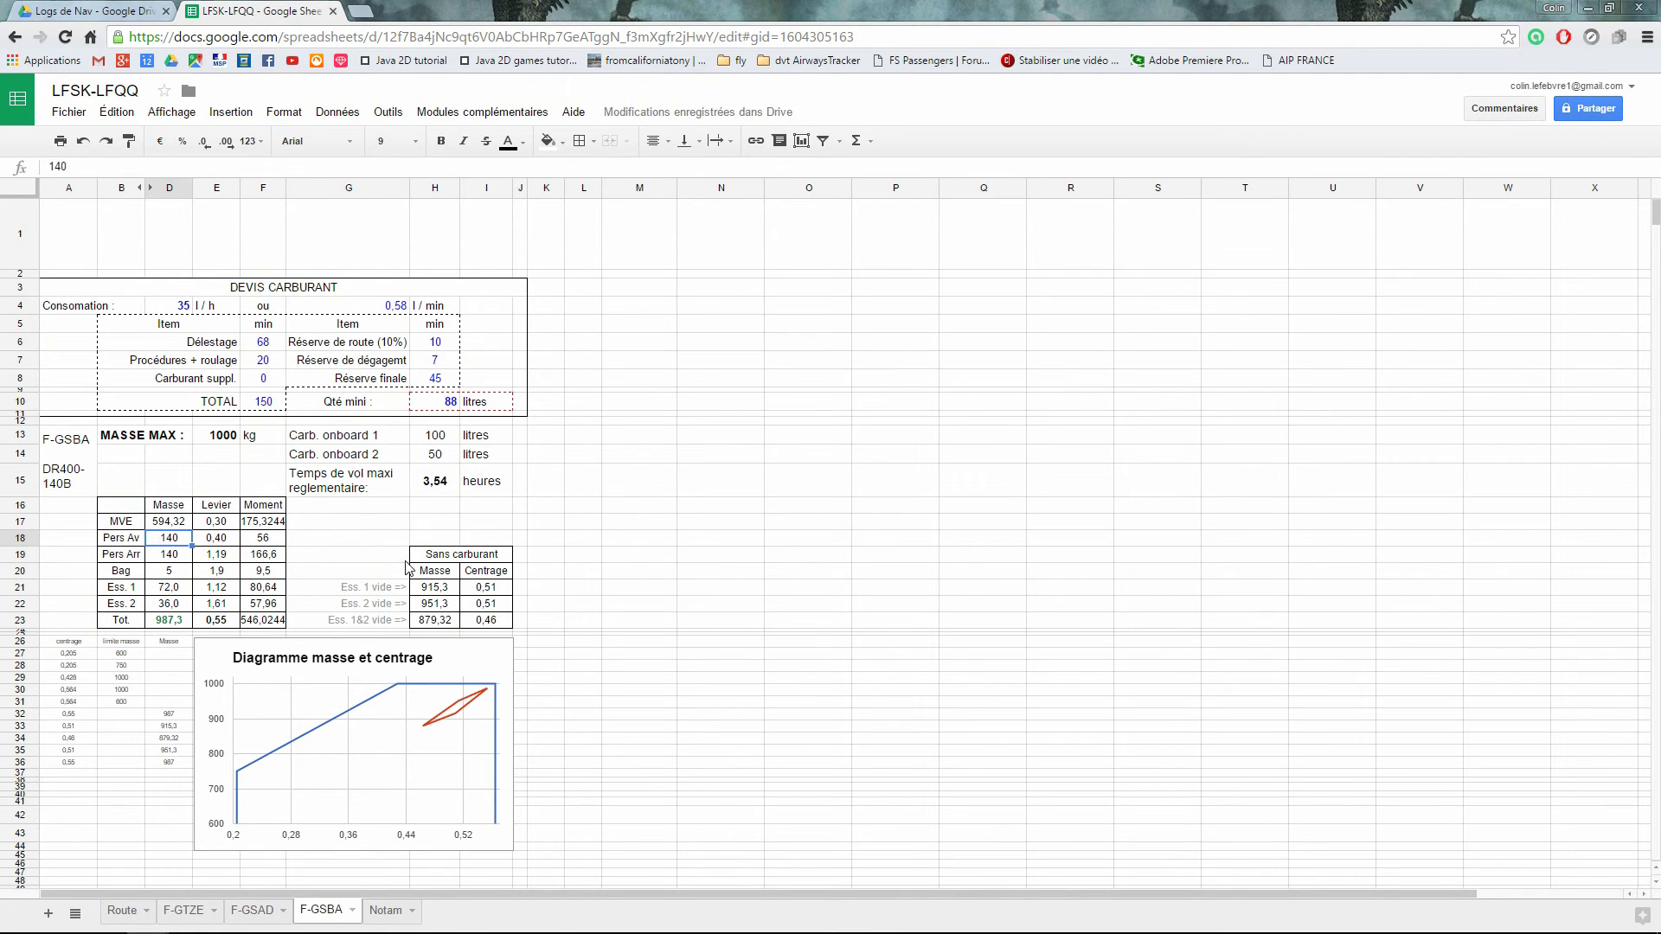
pyautogui.write('75')
pyautogui.press('Return')
pyautogui.write('0')
pyautogui.press('Return')
pyautogui.write('15')
pyautogui.press('Return')
pyautogui.scroll(-2, 276, 525)
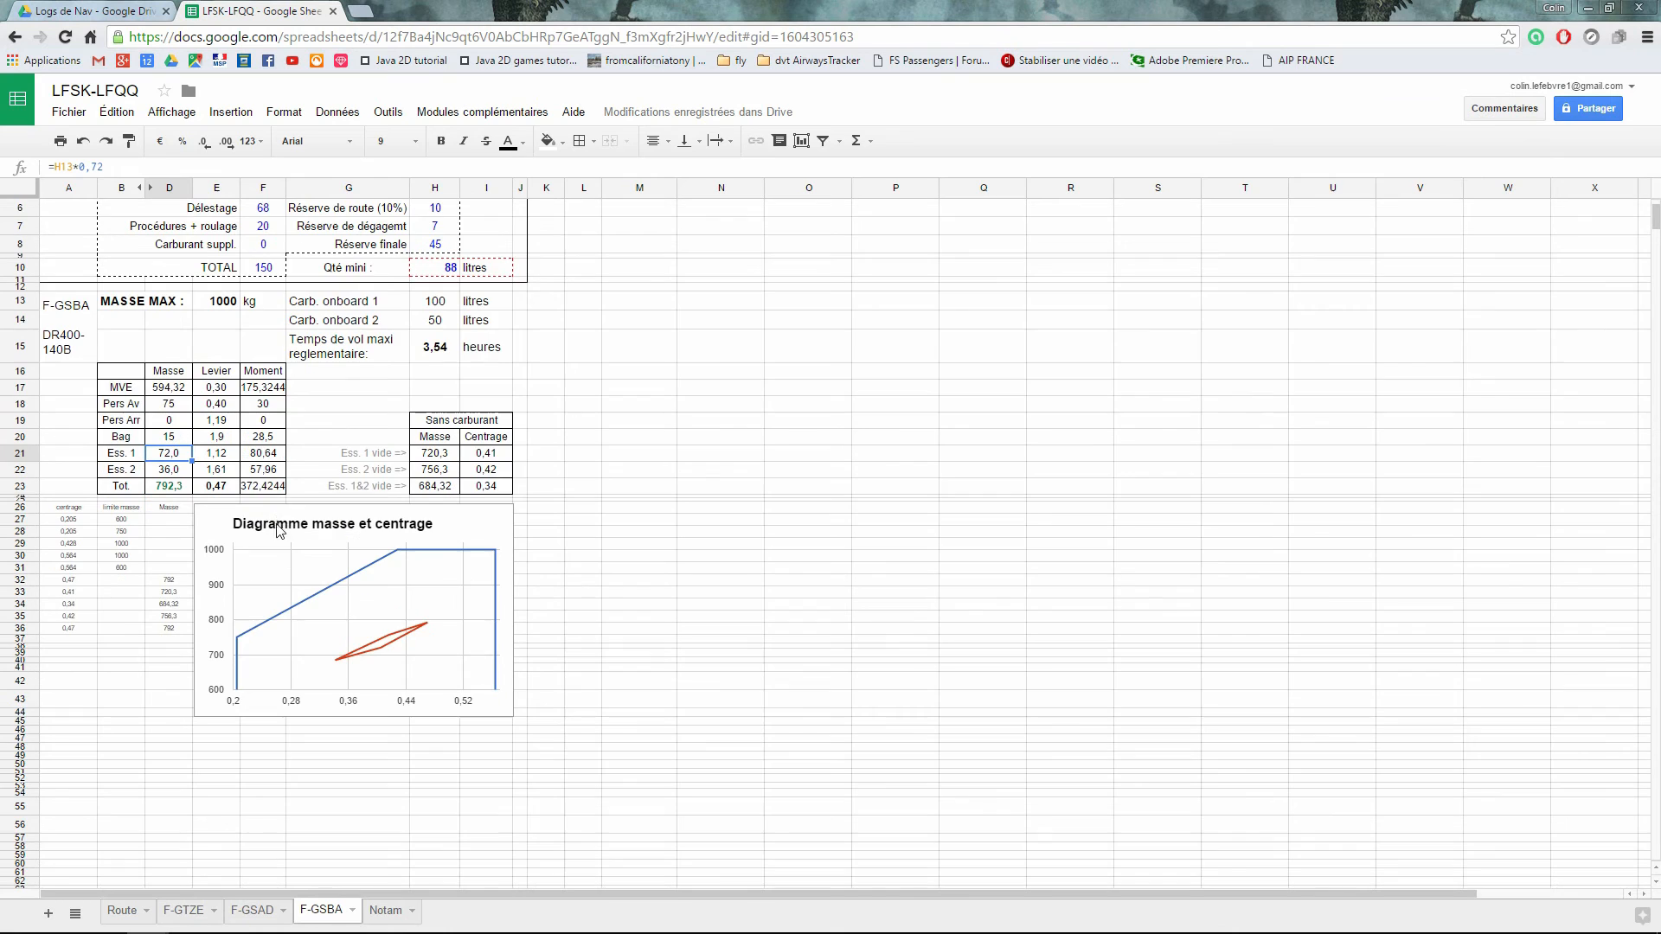